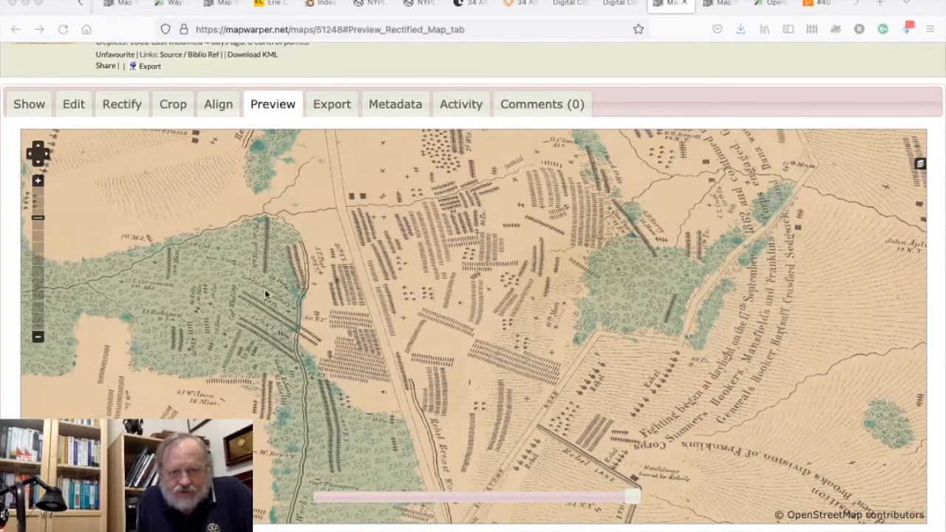
Zoom out the rectified map preview and vary the overlay's opacity to compare the Antietam map's woods and roads with the base map.
click(38, 338)
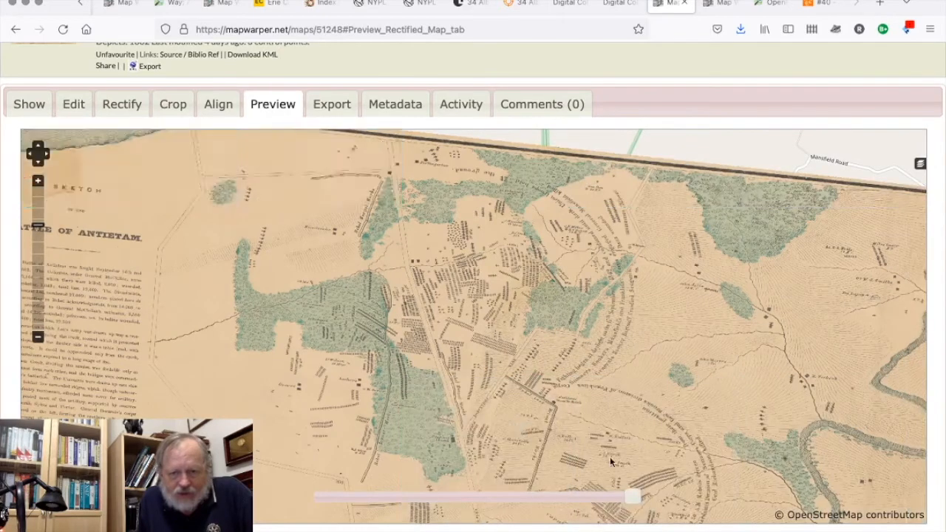
drag(634, 501, 363, 497)
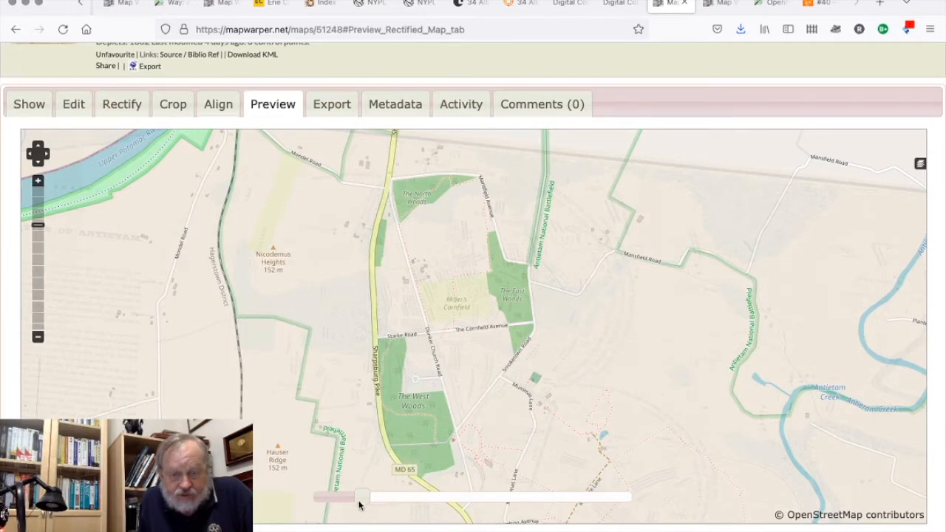
drag(363, 499, 364, 499)
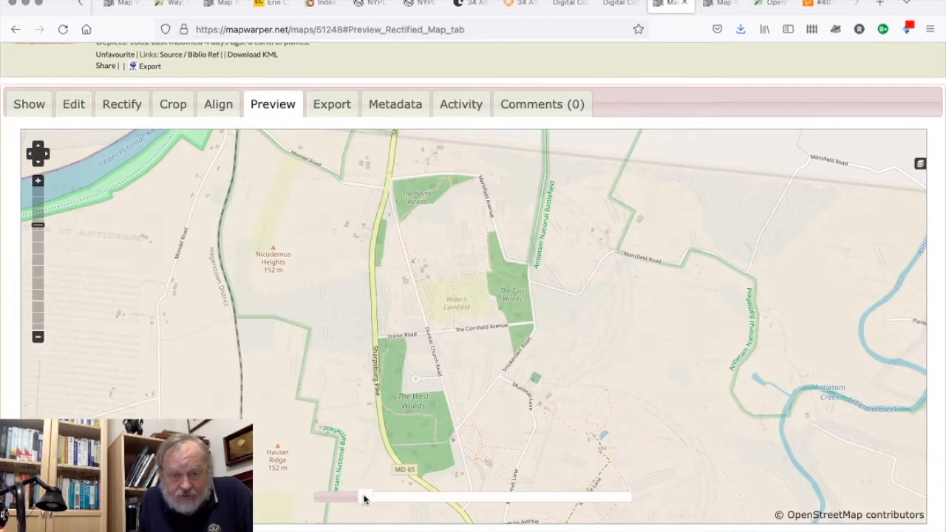
drag(364, 498, 597, 495)
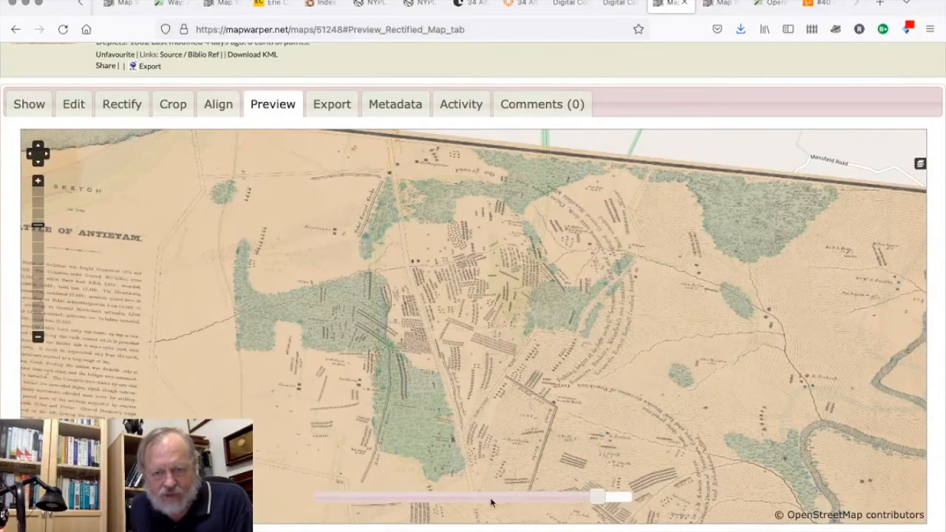
drag(599, 498, 489, 529)
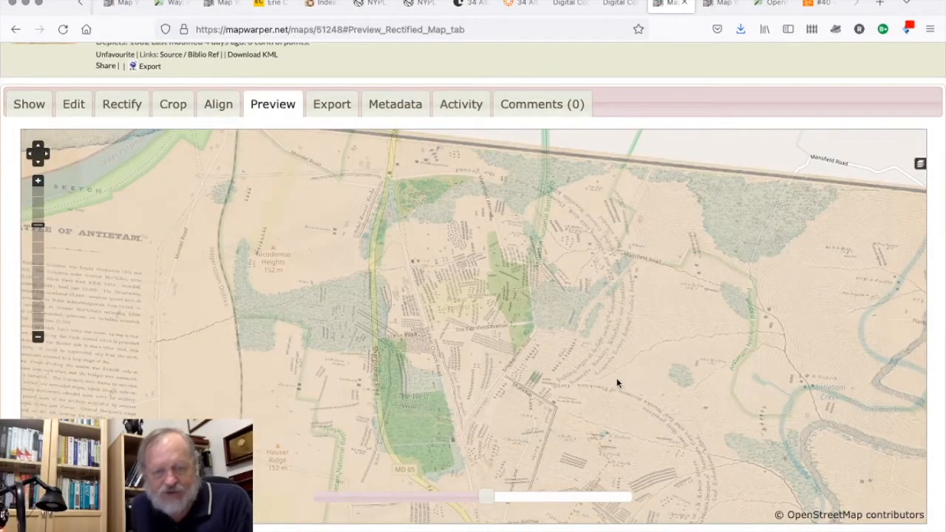
Open the map for rectification and examine the placement of control point 3 by the East Woods on both maps.
click(33, 103)
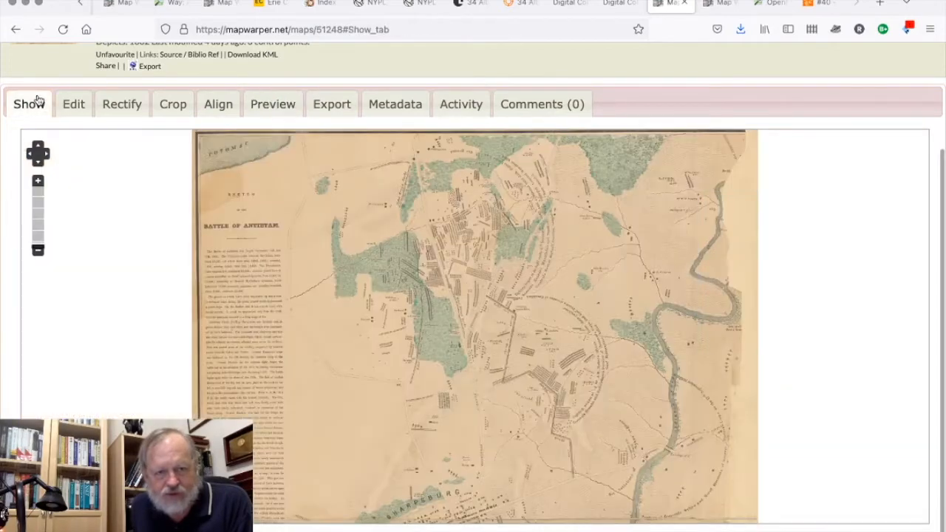
click(126, 111)
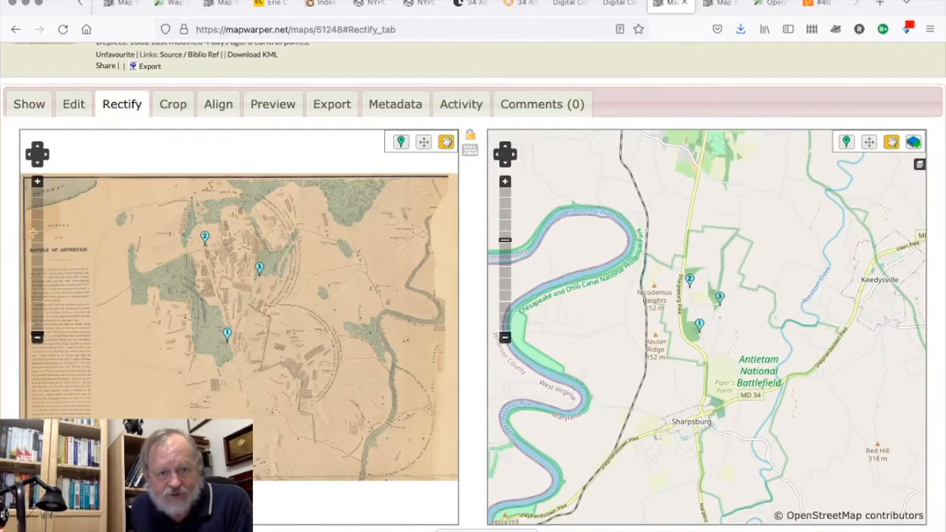
click(37, 181)
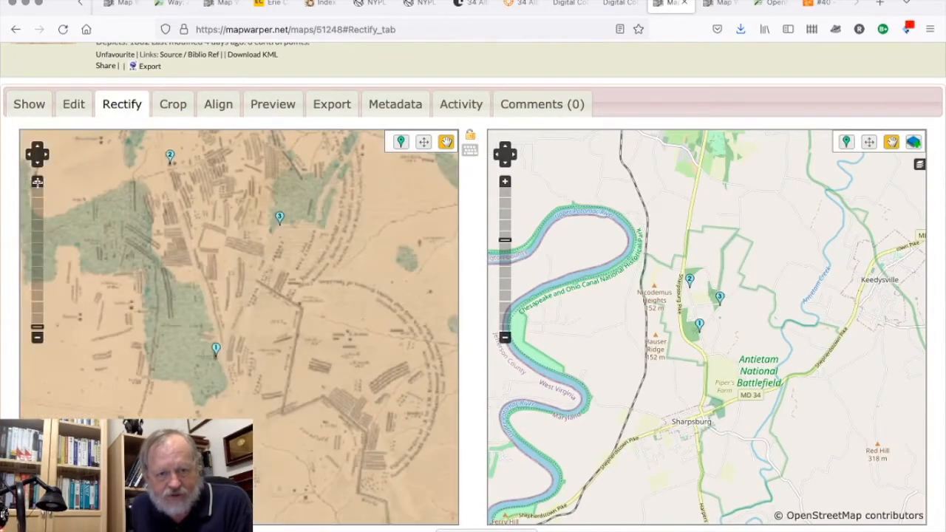
click(37, 181)
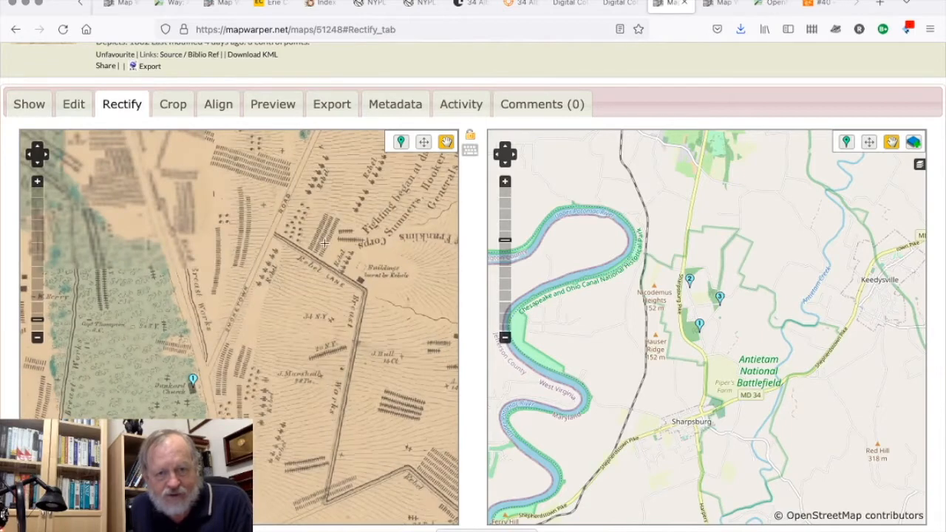
drag(324, 242, 338, 432)
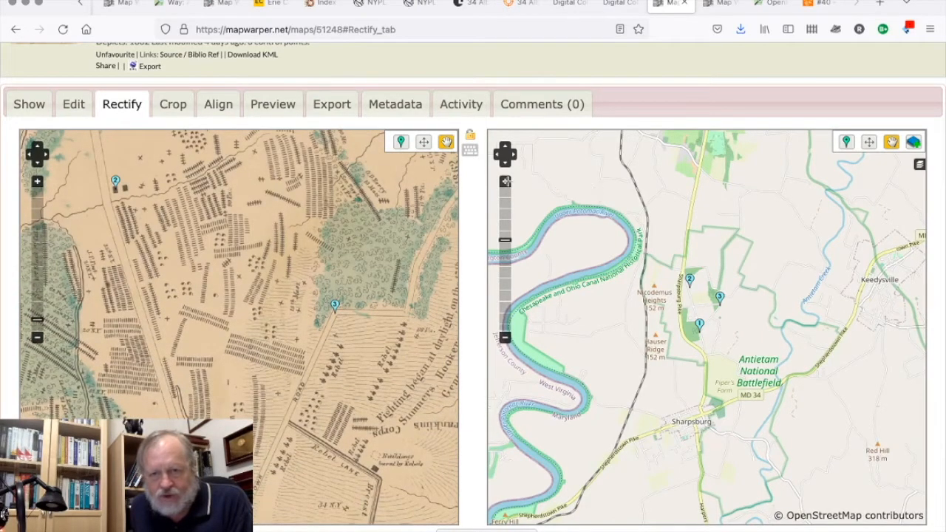
click(505, 180)
click(504, 181)
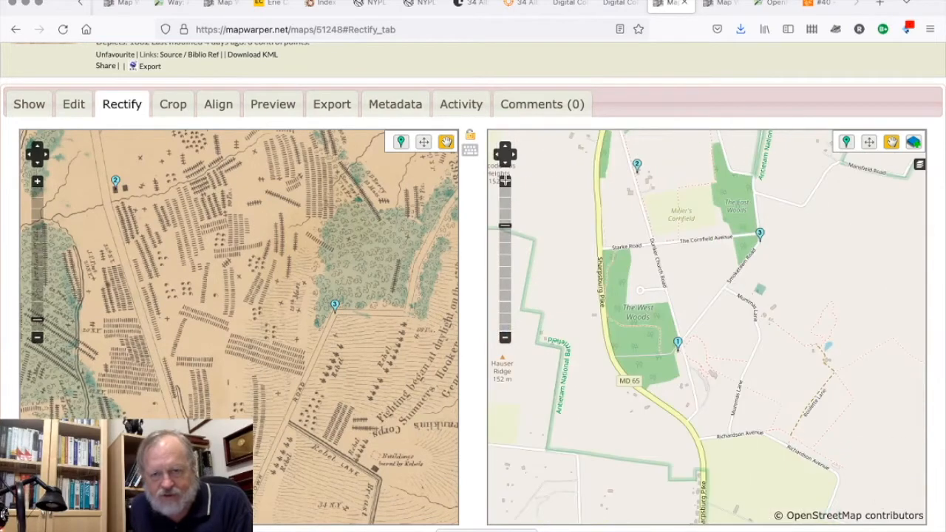
drag(830, 234, 744, 378)
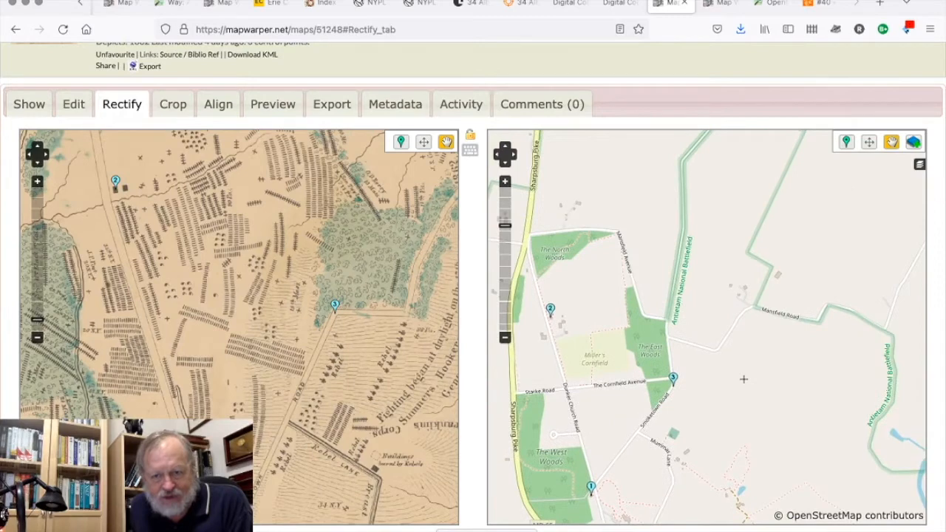
drag(430, 306, 409, 326)
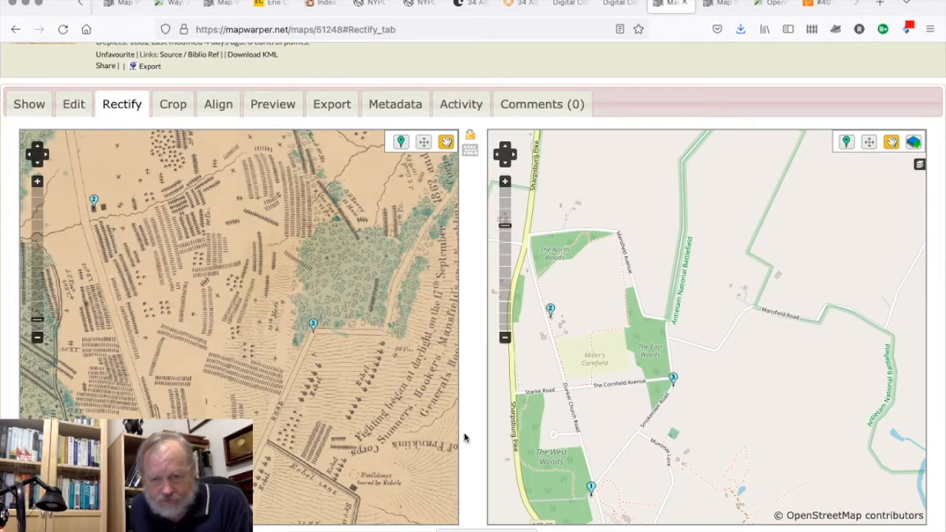
Delete control point 3 from the control points list and accept the deletion.
scroll(464, 438, down, 1)
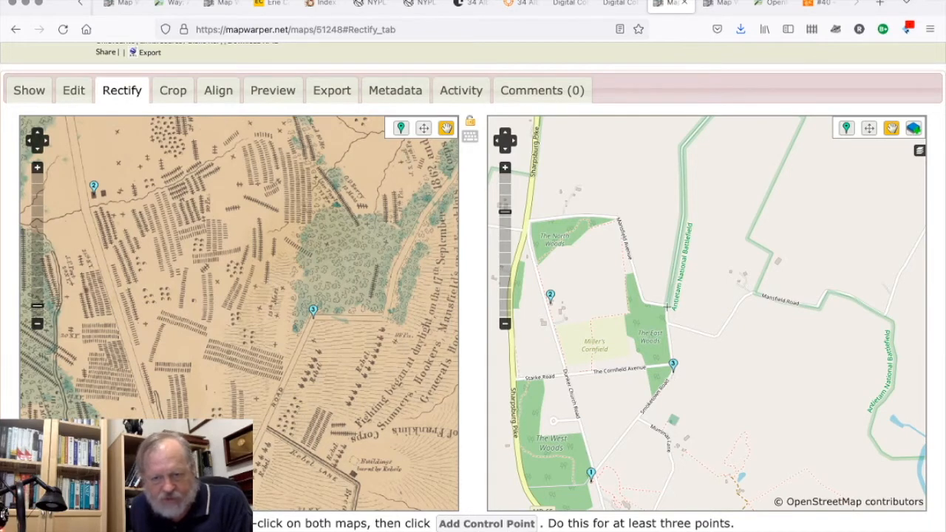
scroll(473, 412, down, 3)
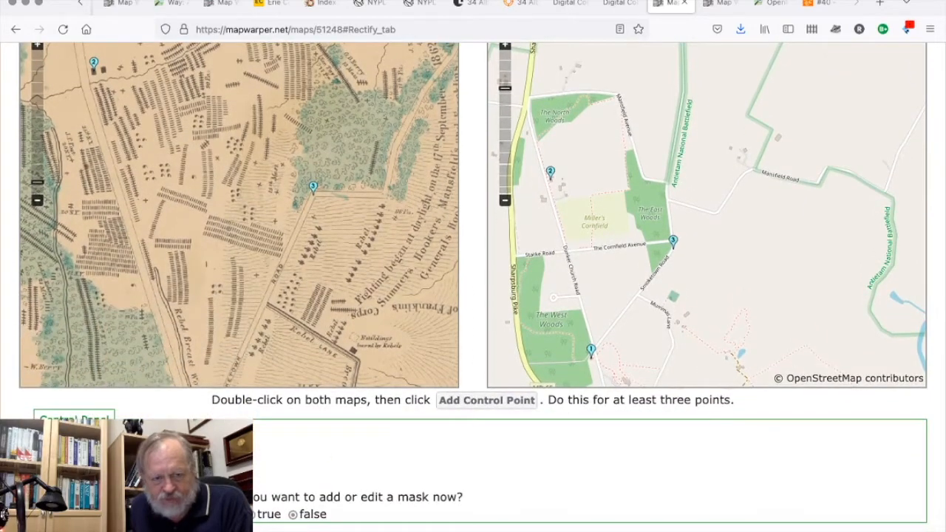
scroll(670, 476, down, 3)
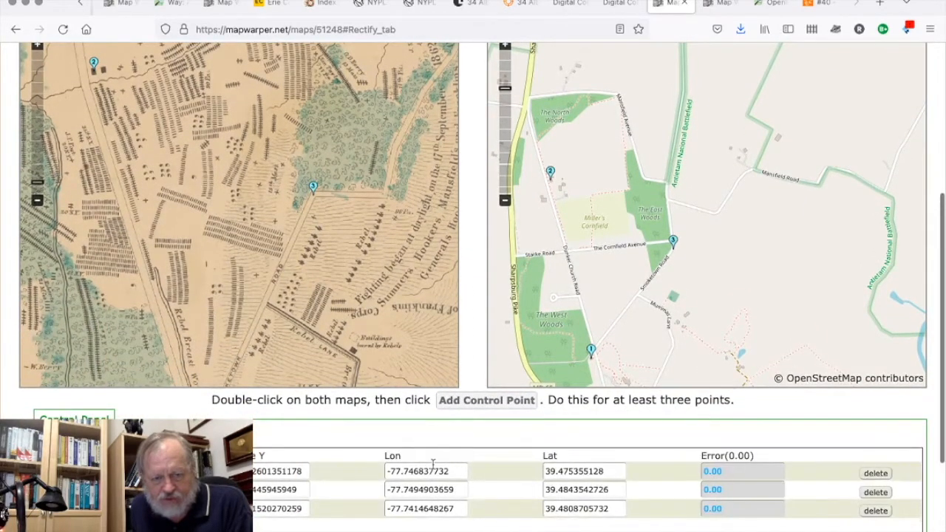
click(875, 510)
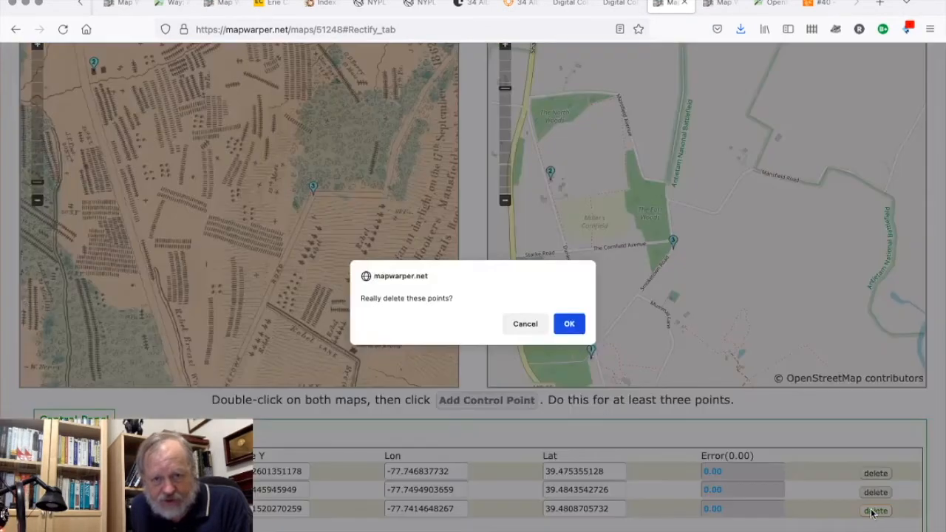
click(569, 324)
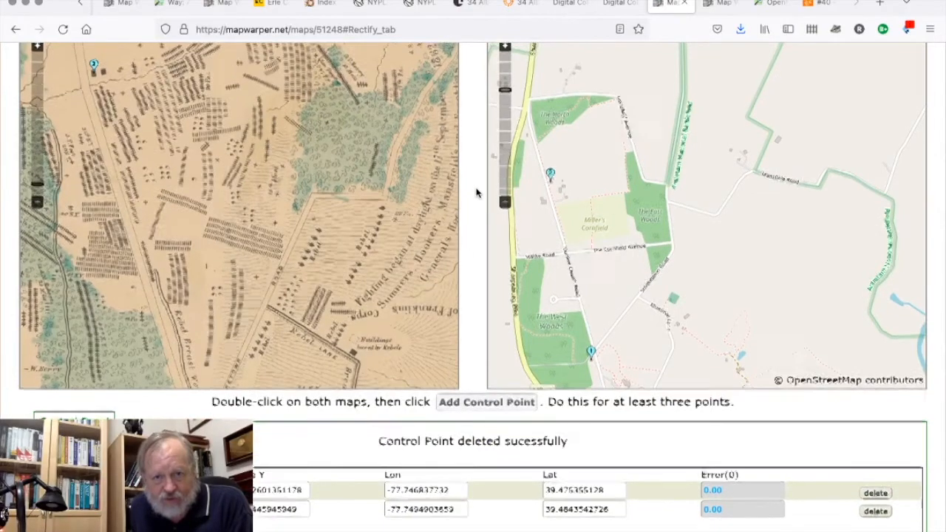
Add a control point matching the road corner at the East Woods' southeast edge to the Cornfield Avenue and Smoketown Road junction.
scroll(476, 193, up, 2)
scroll(476, 193, up, 1)
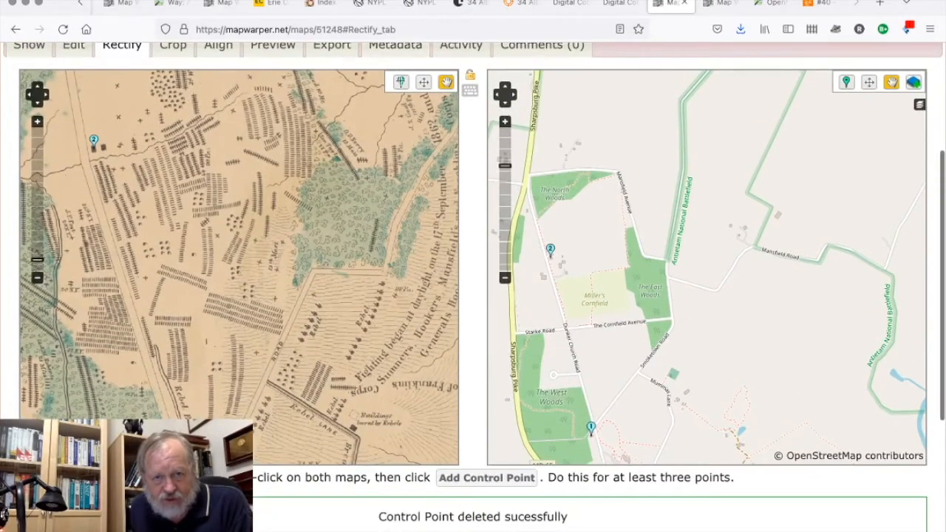
click(400, 82)
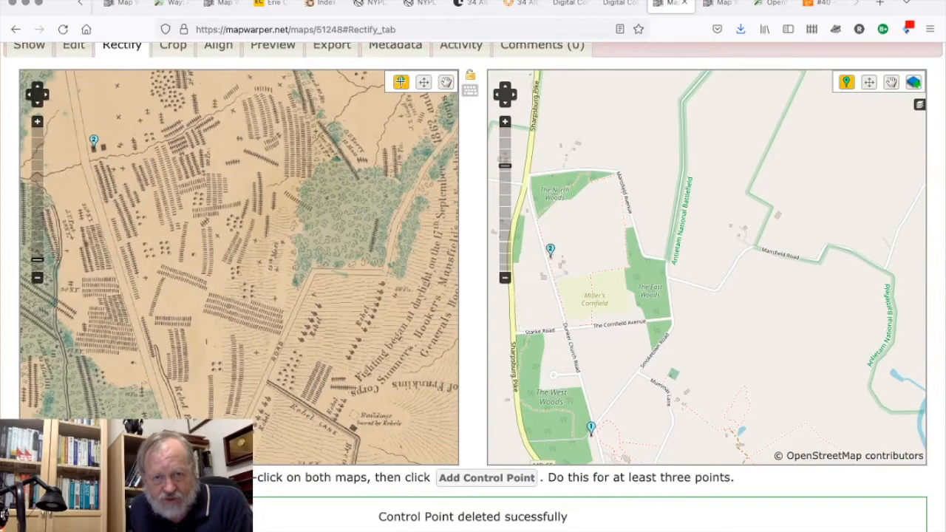
click(385, 272)
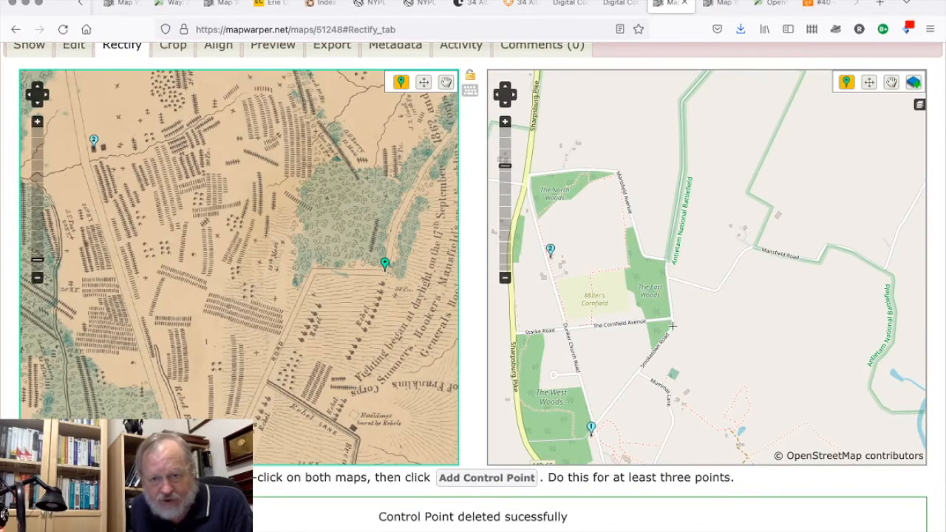
click(673, 326)
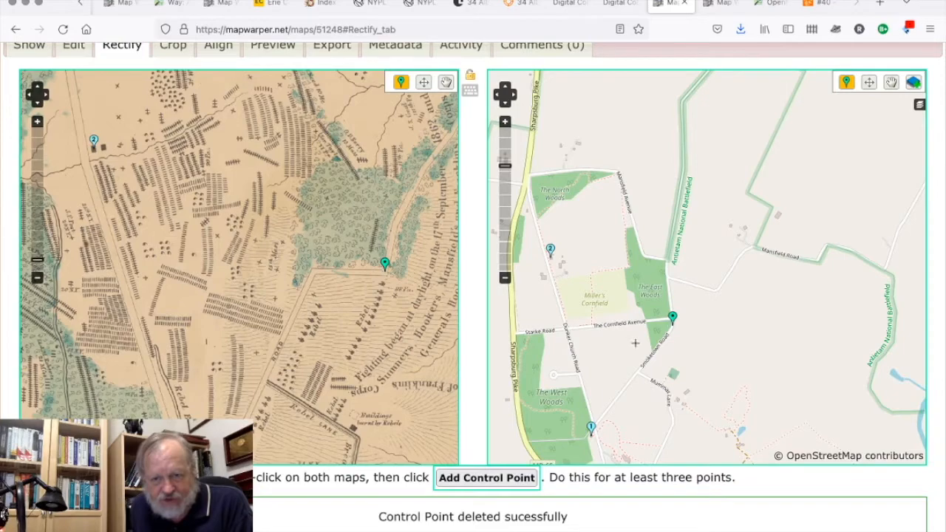
click(480, 480)
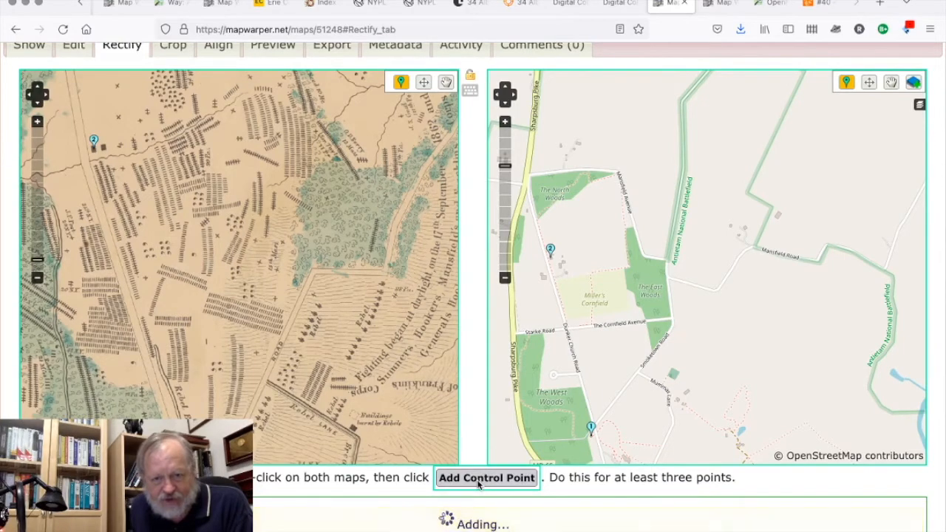
Rectify the map again using the revised set of control points, without adding a mask.
scroll(478, 328, down, 3)
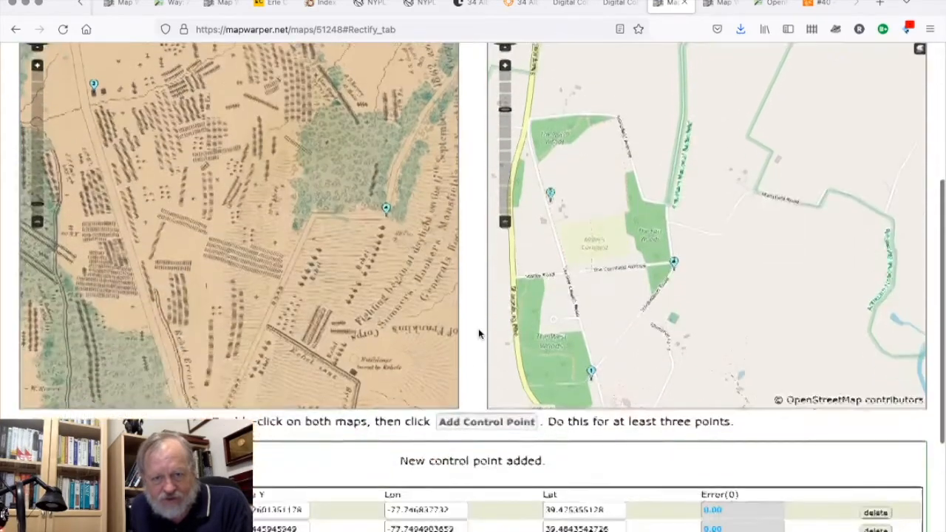
scroll(479, 328, up, 5)
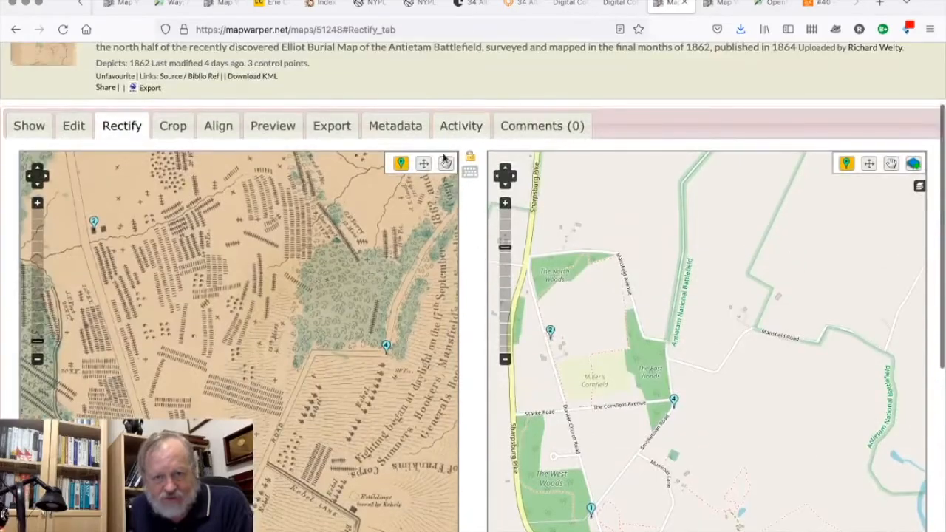
scroll(468, 439, down, 5)
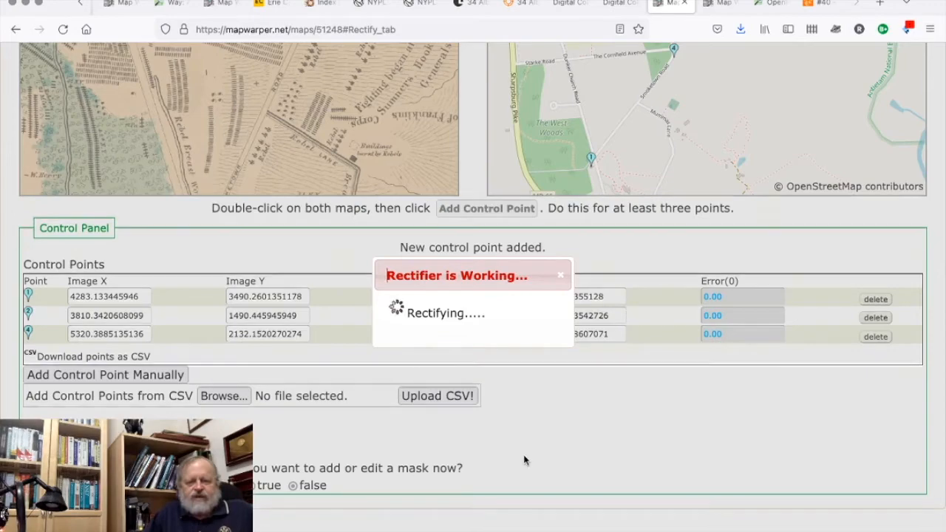
scroll(524, 458, up, 3)
scroll(524, 458, up, 5)
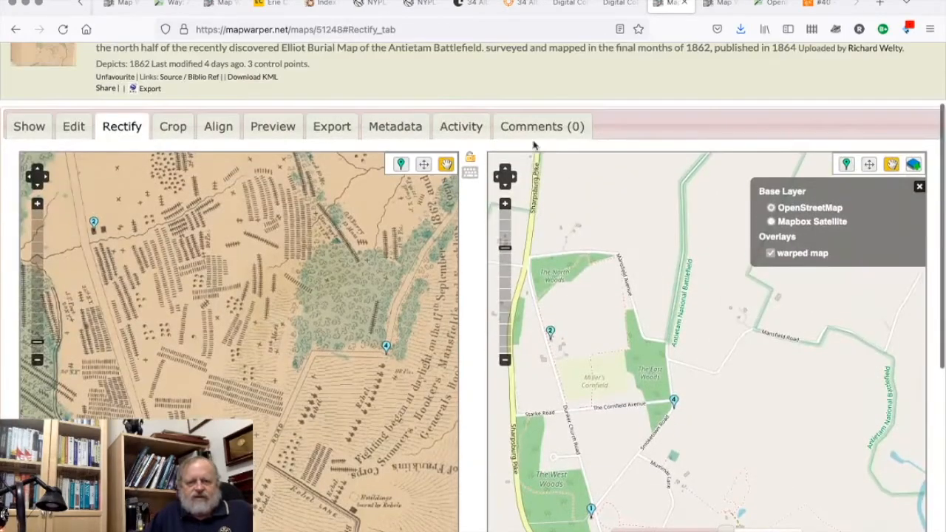
Preview the newly rectified map and vary the overlay's opacity to check how the woods and roads line up with the base map.
click(269, 130)
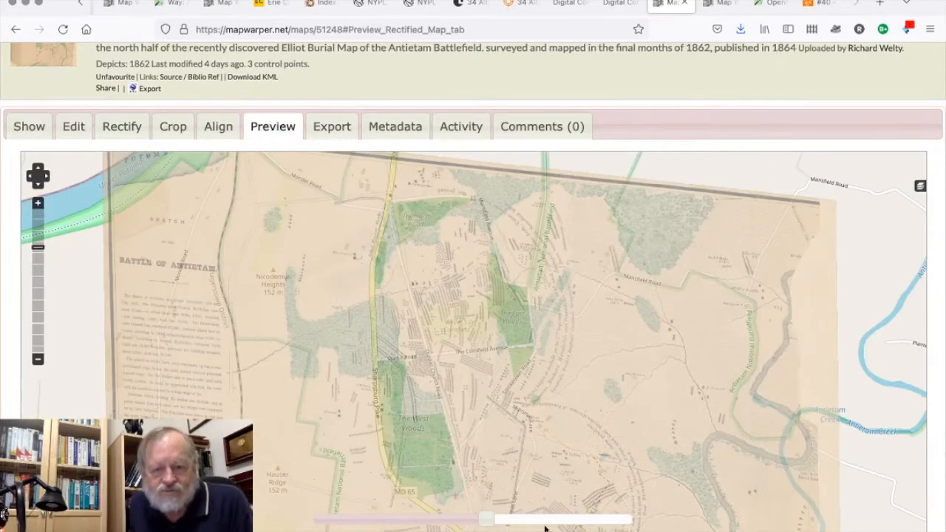
drag(484, 520, 521, 520)
drag(560, 495, 418, 487)
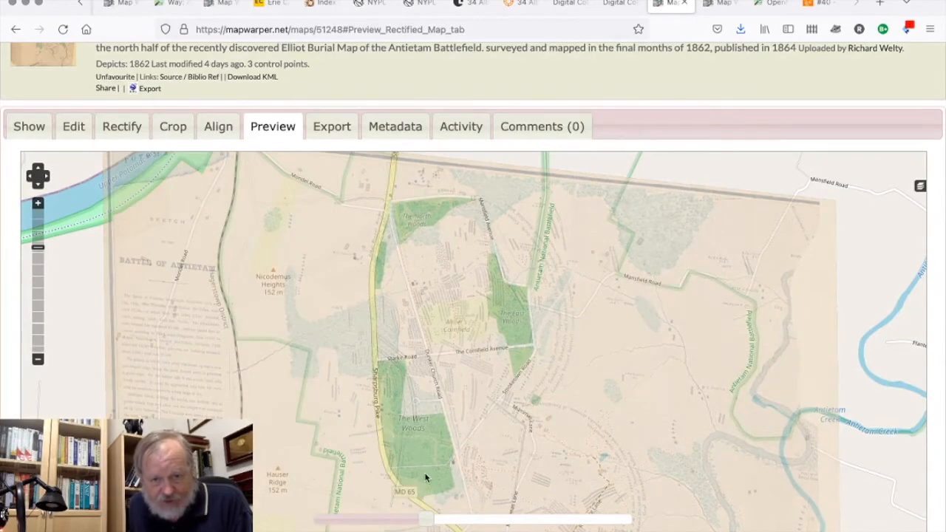
drag(429, 522, 495, 522)
mouse_move(410, 527)
mouse_down()
mouse_move(387, 520)
mouse_move(612, 515)
mouse_move(422, 527)
mouse_up()
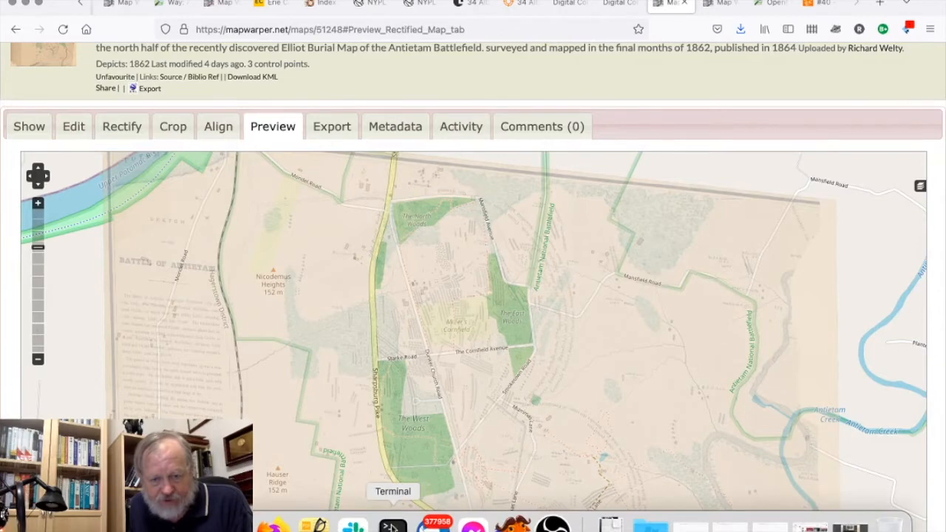
Switch to Terminal and run josm-ohm in the local ksh session to launch JOSM.
click(392, 526)
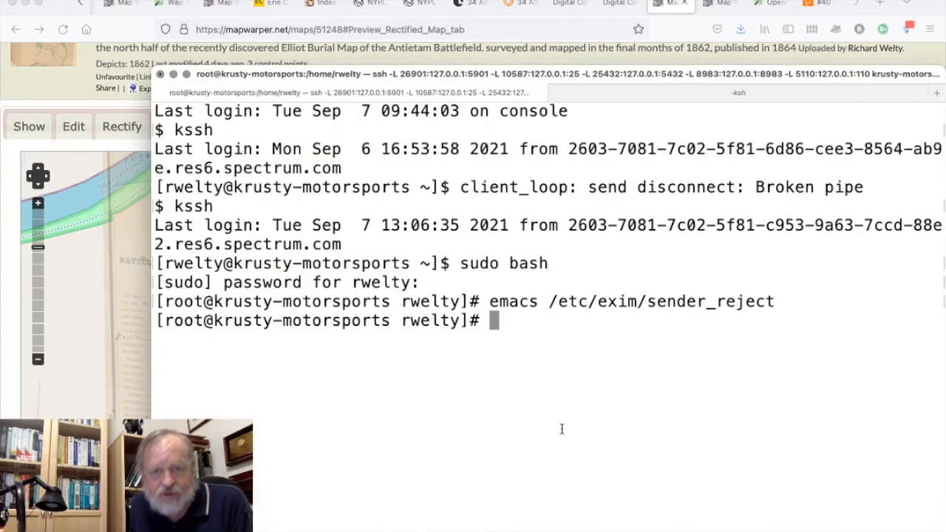
click(658, 96)
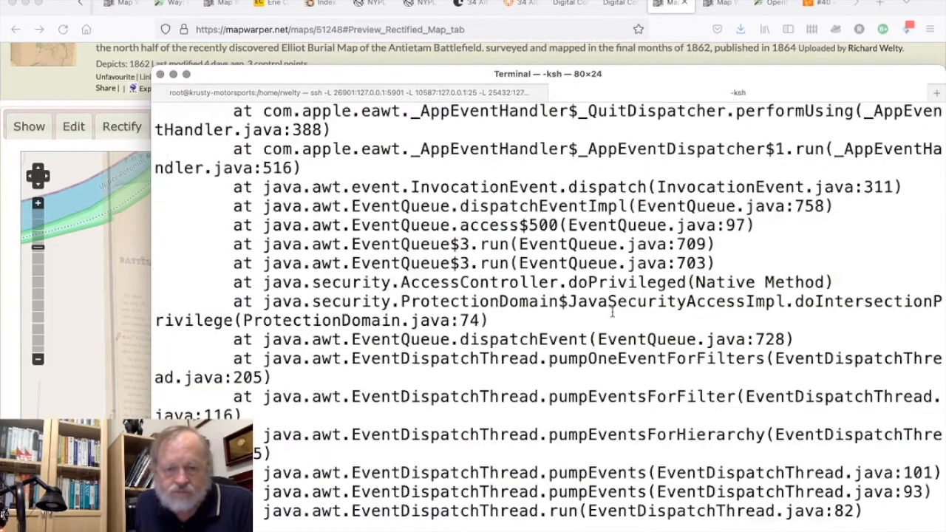
key(Return)
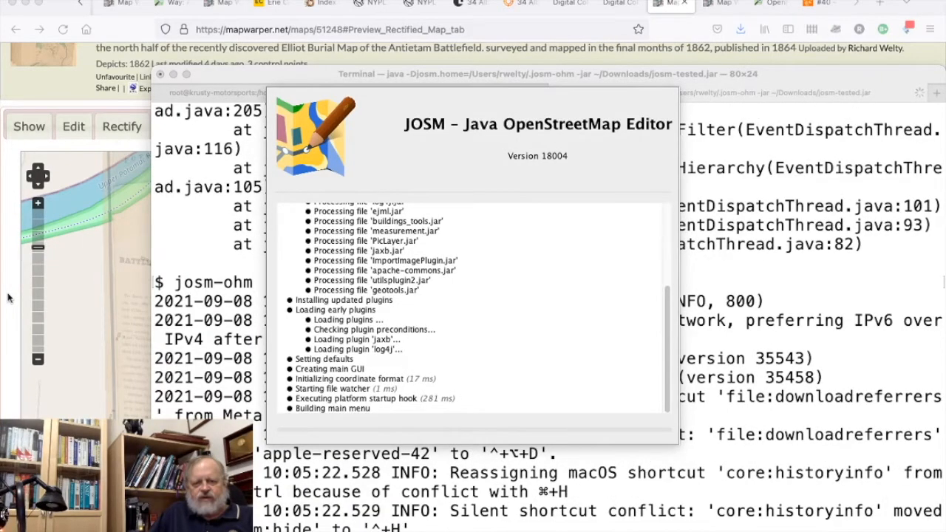
Return to the browser and bring up the OpenHistoricalMap page of the battlefield.
click(9, 297)
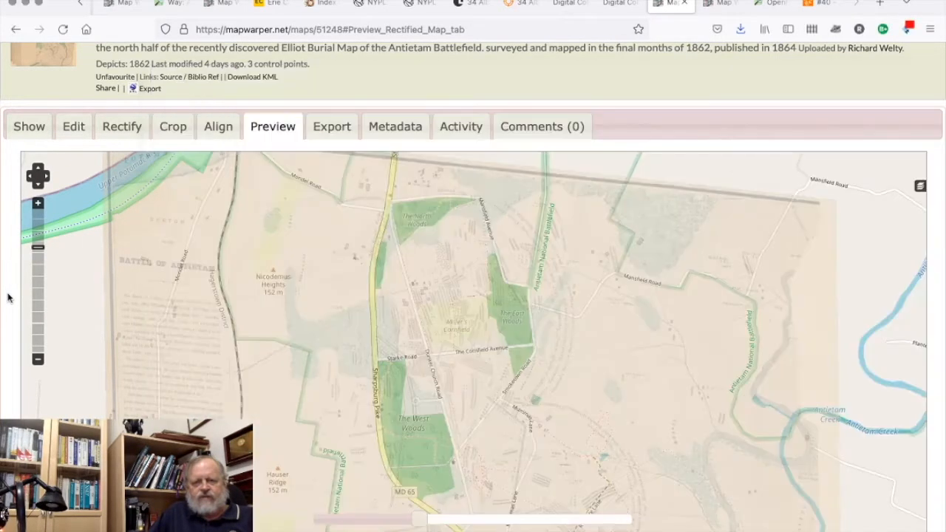
click(771, 4)
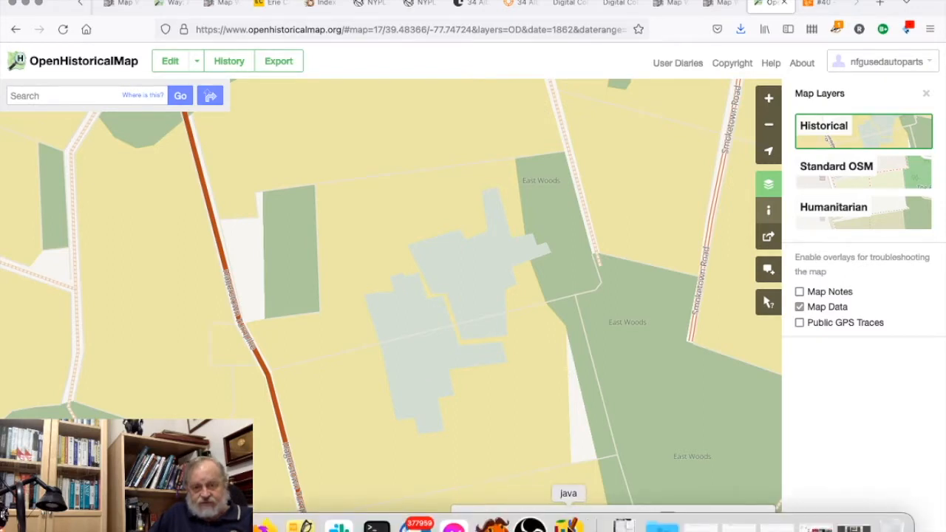
Switch to JOSM and download the OpenStreetMap data for the preset area covering the northern part of Antietam National Battlefield.
click(569, 524)
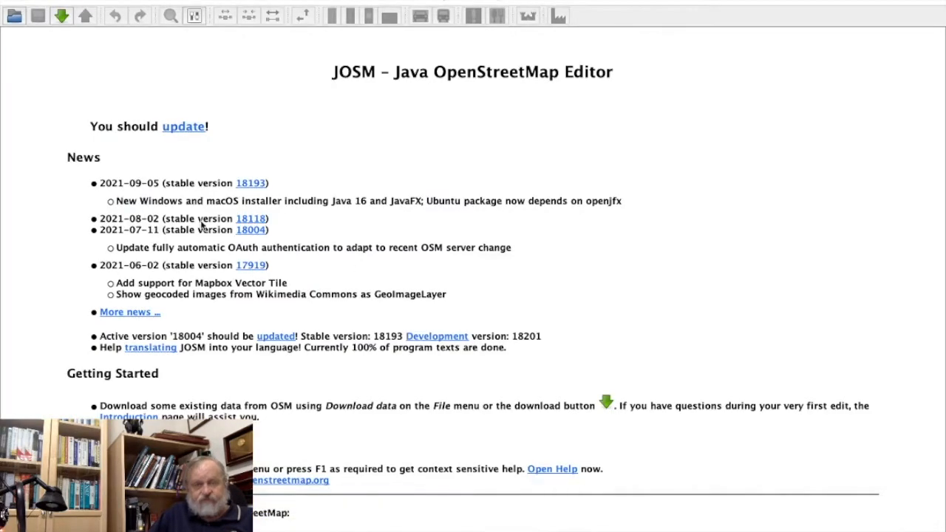
click(62, 15)
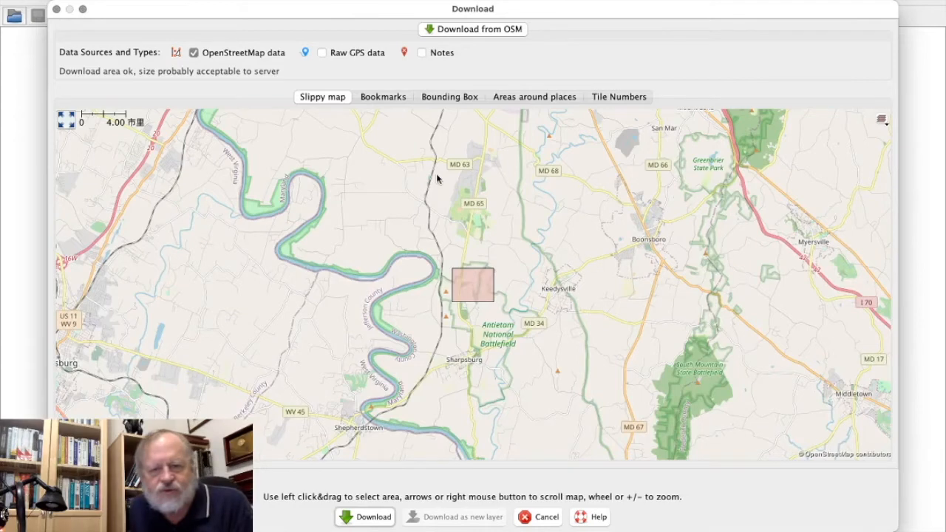
click(366, 516)
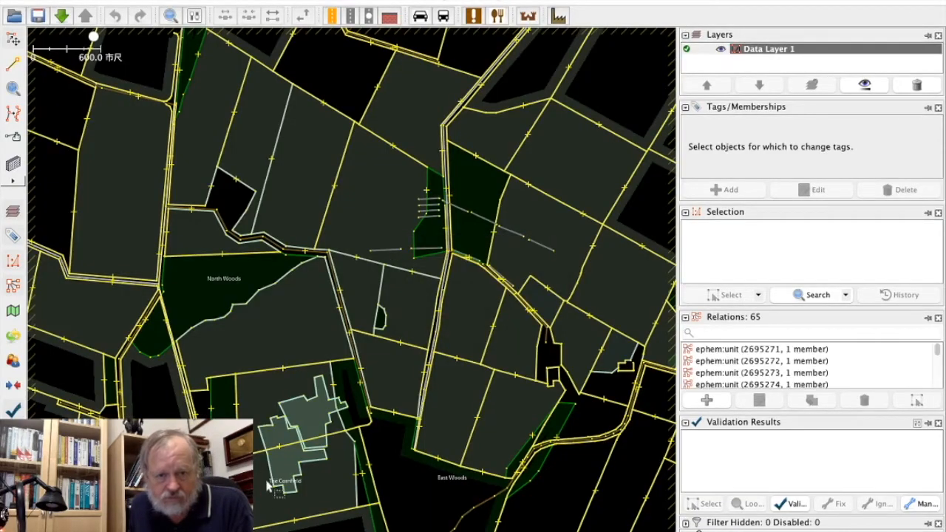
mouse_move(257, 488)
mouse_down()
mouse_move(249, 470)
mouse_move(277, 293)
mouse_move(353, 278)
mouse_up()
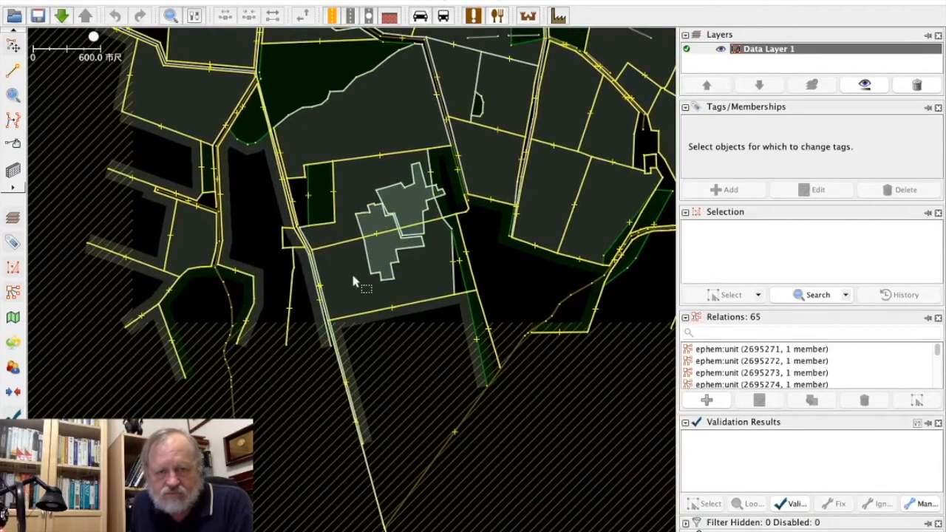
drag(95, 39, 98, 36)
drag(372, 55, 274, 198)
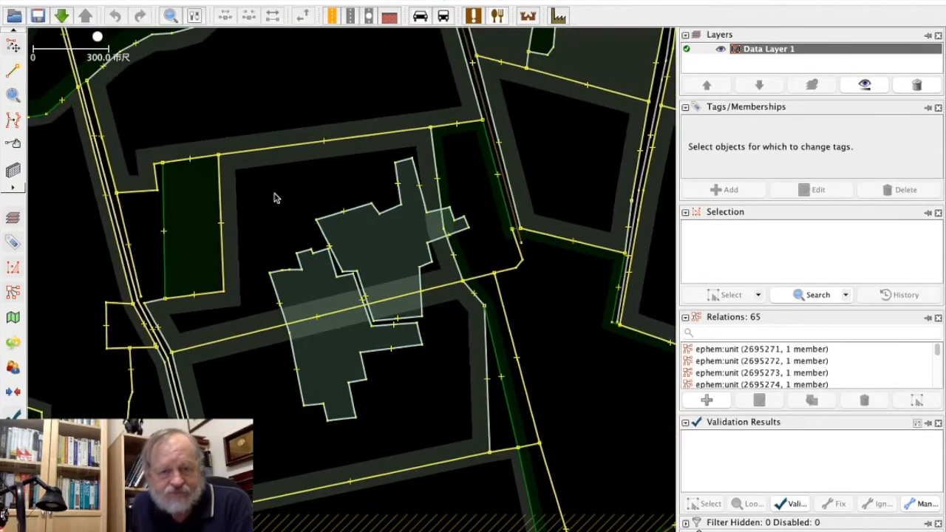
Clear the cached TMS tiles of 1908 Antietam Cope map 1 in the imagery preferences and accept the change.
click(45, 0)
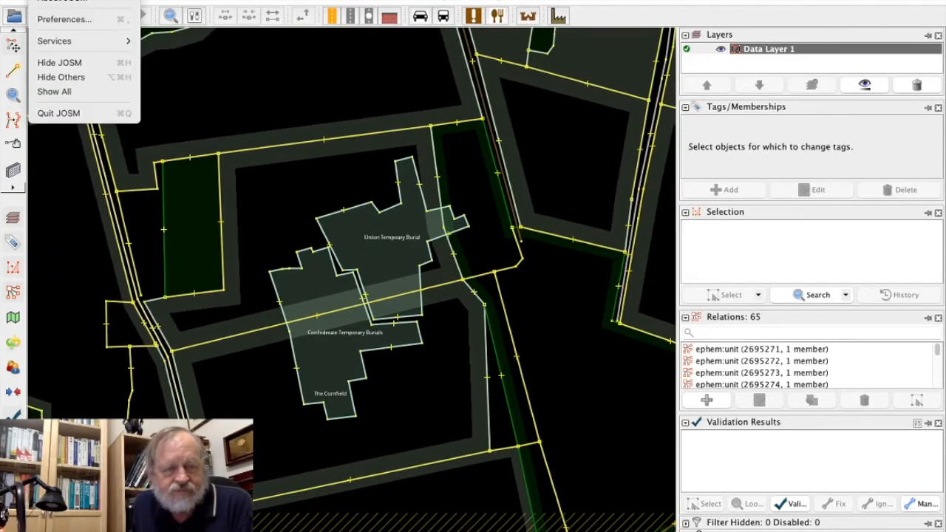
click(50, 16)
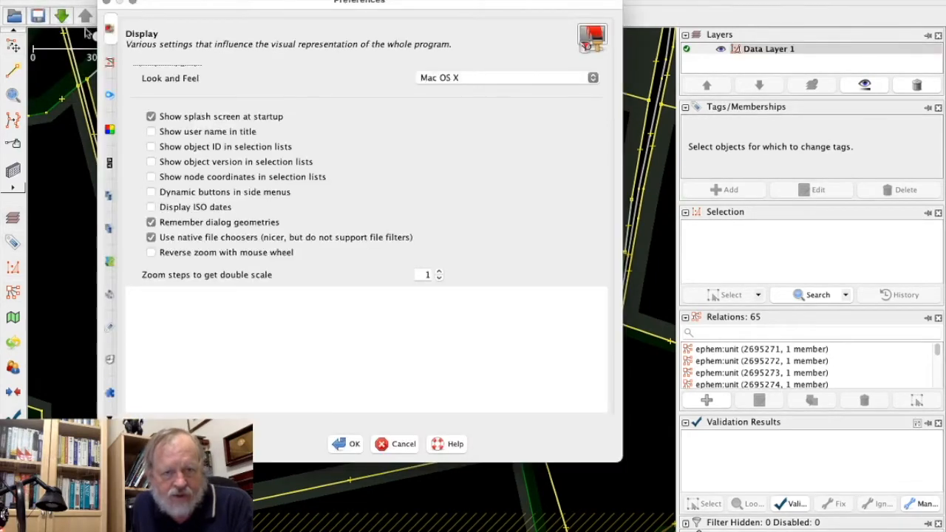
click(109, 395)
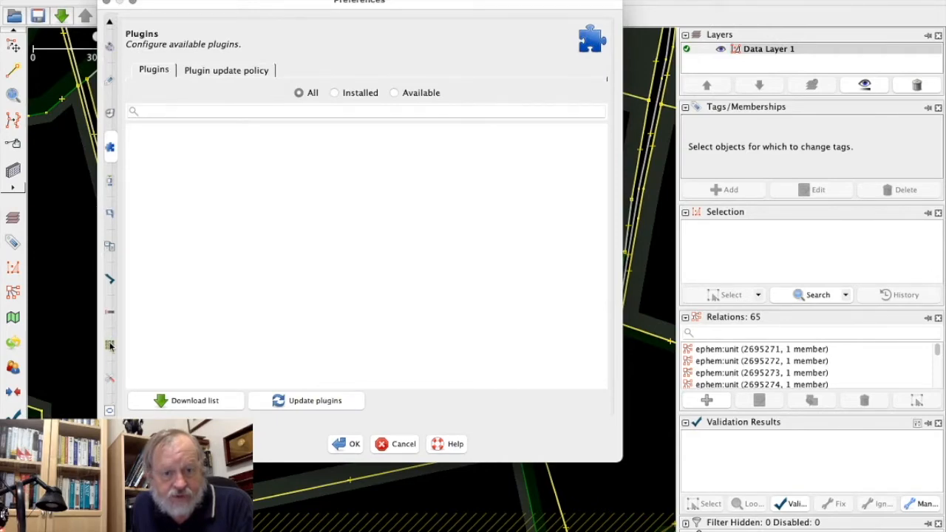
click(109, 346)
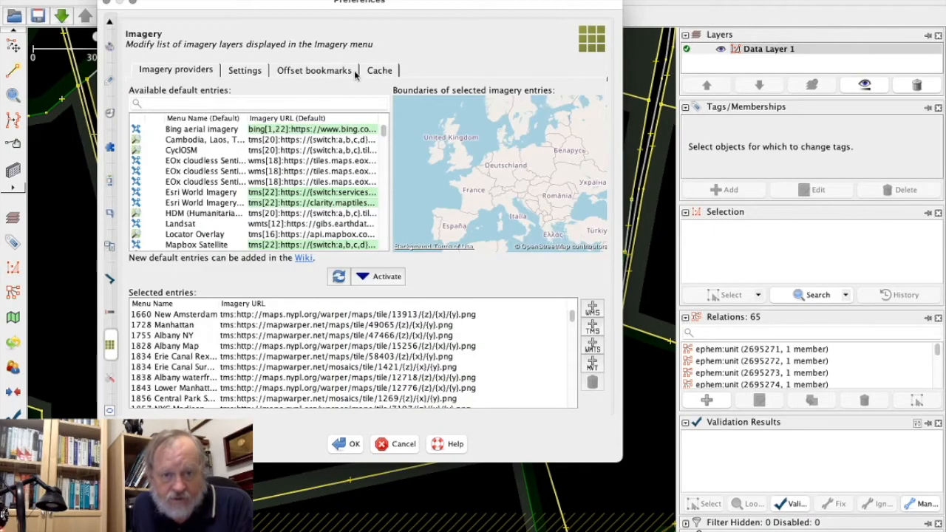
click(382, 70)
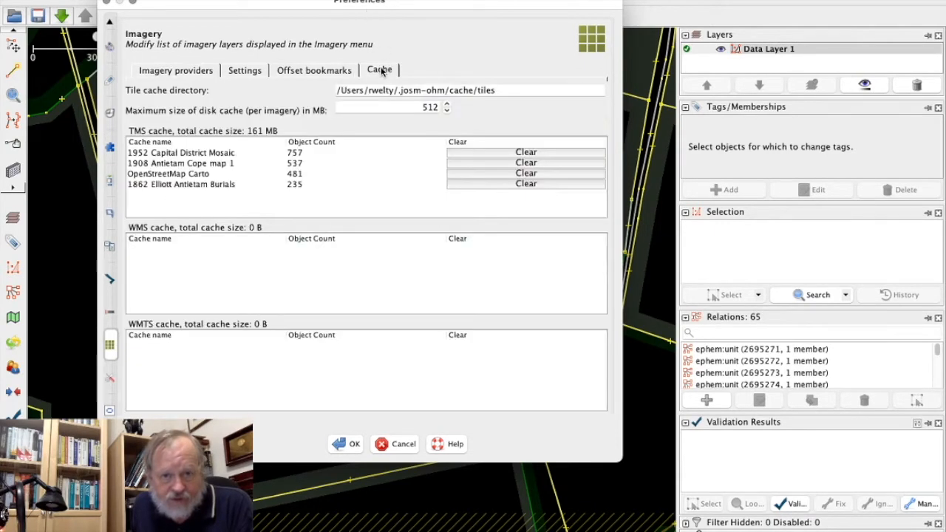
click(530, 162)
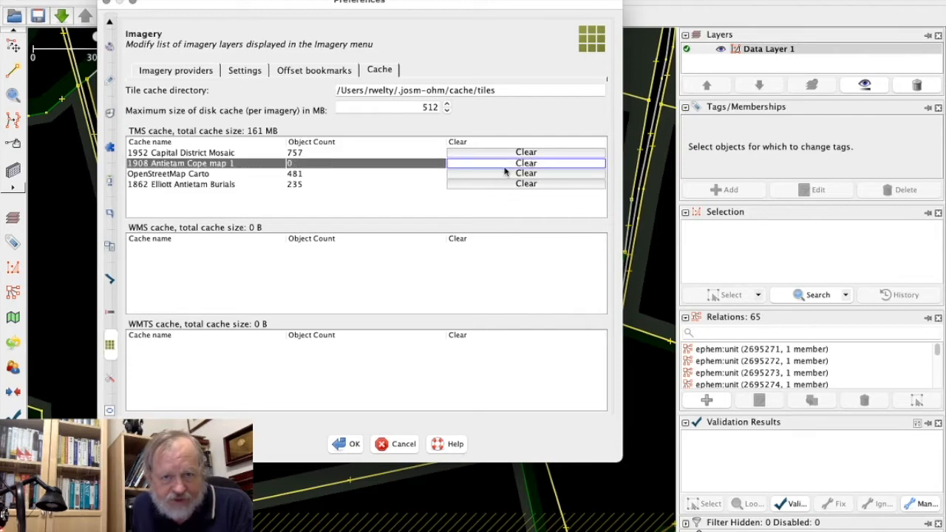
click(353, 446)
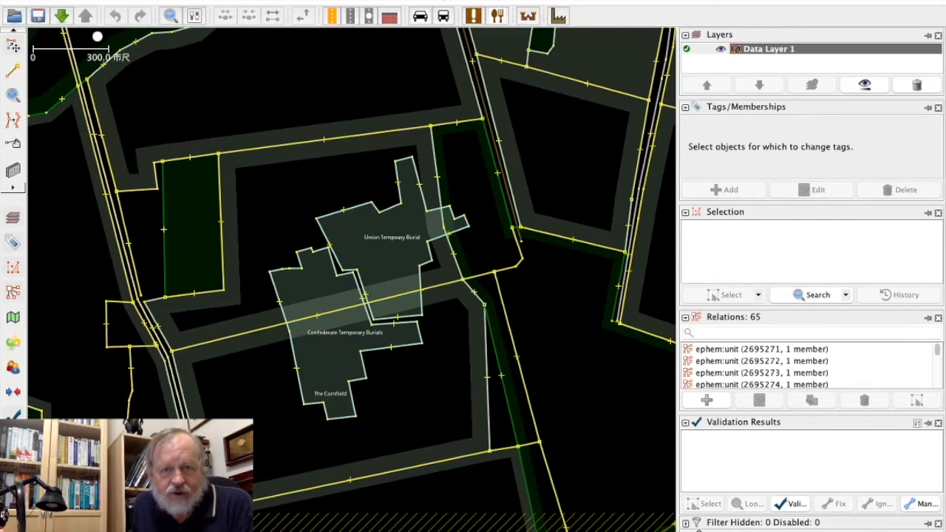
Load the 1908 Antietam Cope map 1 imagery under the data to check its alignment, and delete the layer again.
click(436, 0)
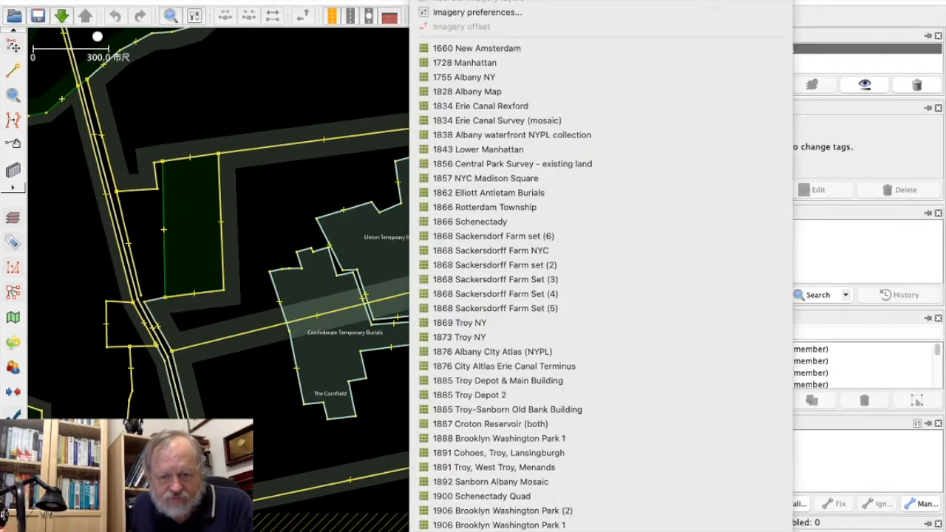
click(488, 528)
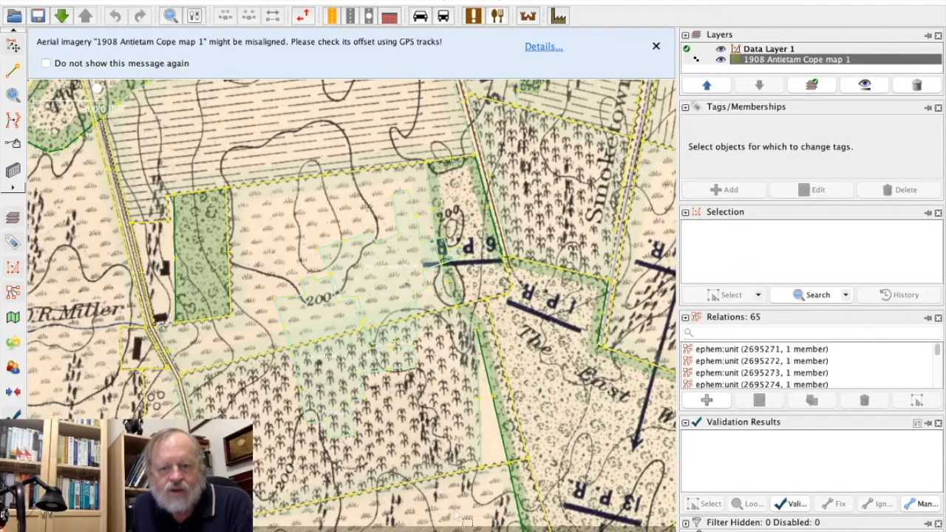
mouse_move(462, 521)
mouse_down()
mouse_move(442, 293)
mouse_move(473, 531)
mouse_up()
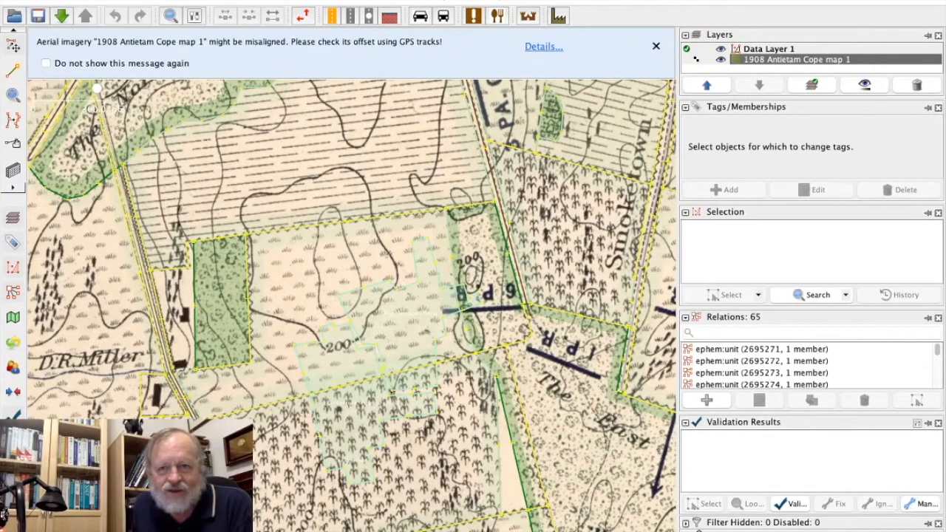
click(916, 85)
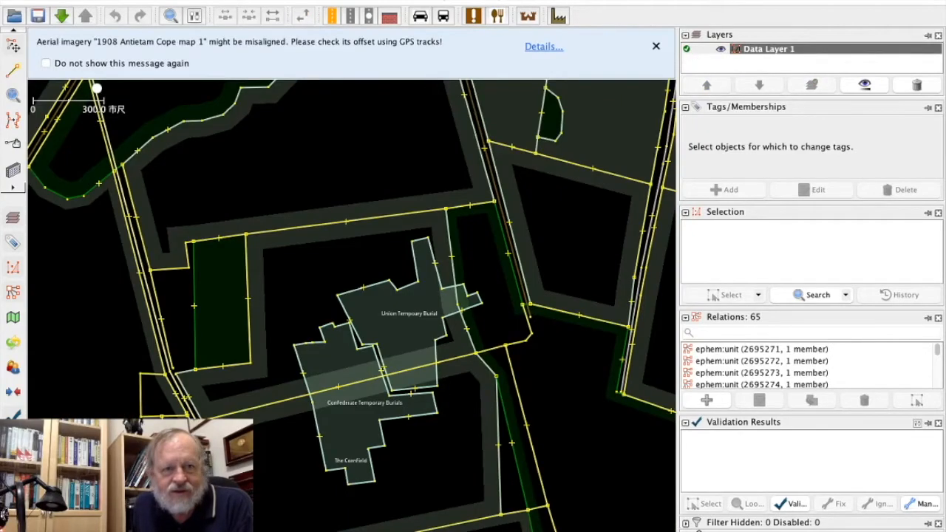
Load the 1862 Elliott Antietam Burials imagery to check which rectification it shows, and remove that layer.
click(436, 0)
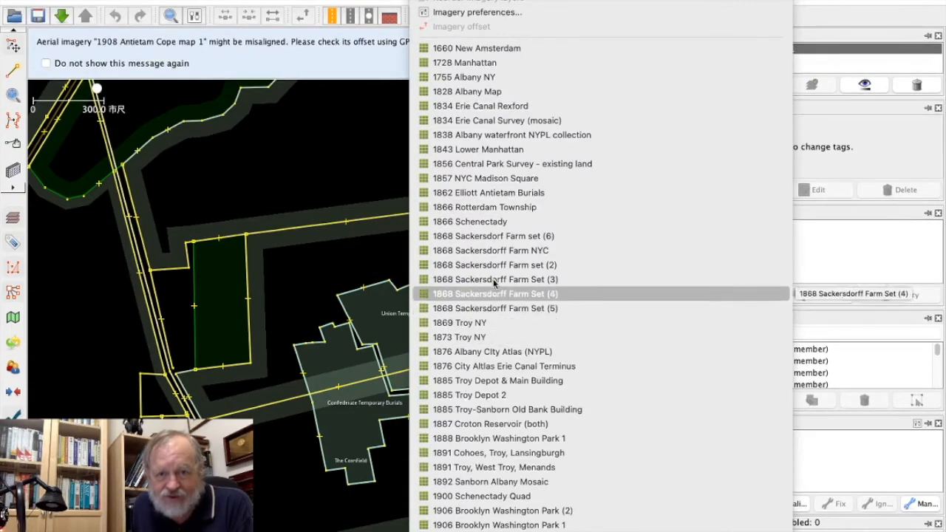
click(491, 193)
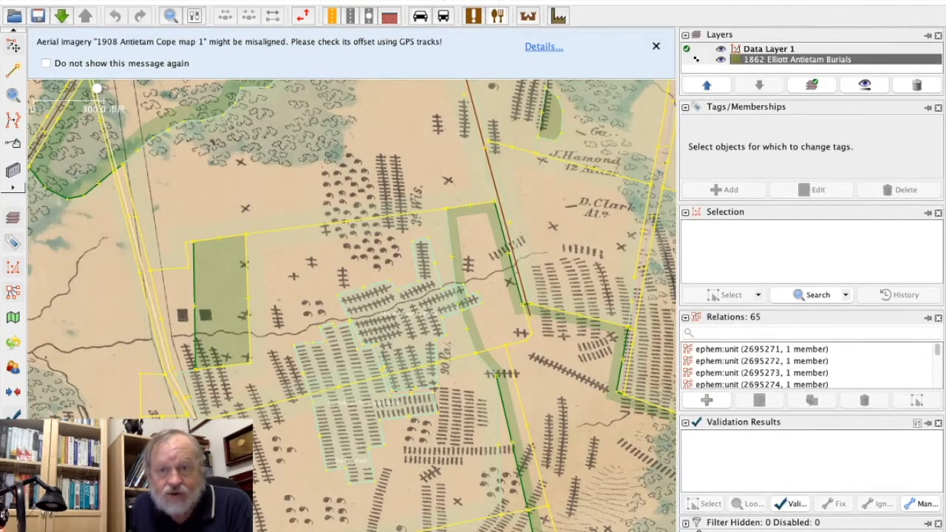
click(917, 86)
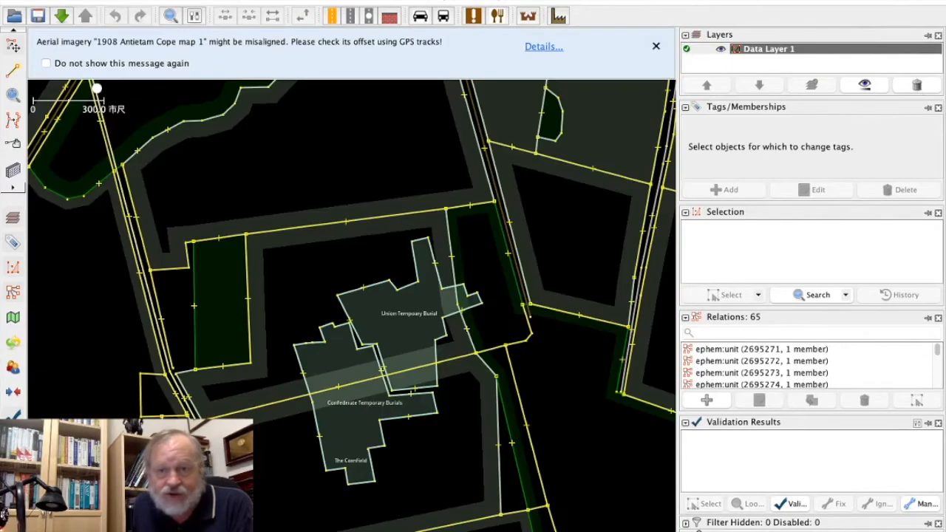
Clear the cached TMS tiles of 1862 Elliott Antietam Burials in the imagery preferences and accept the change.
click(55, 2)
click(59, 20)
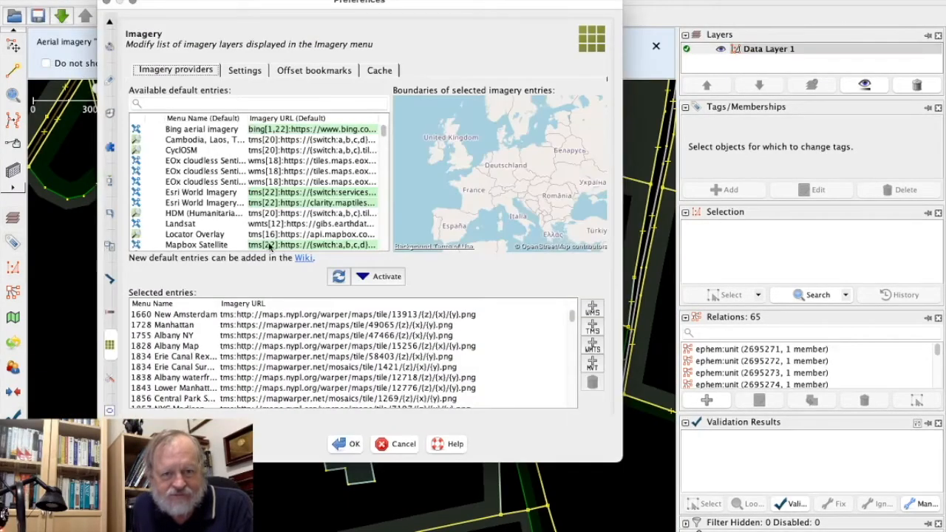
click(378, 69)
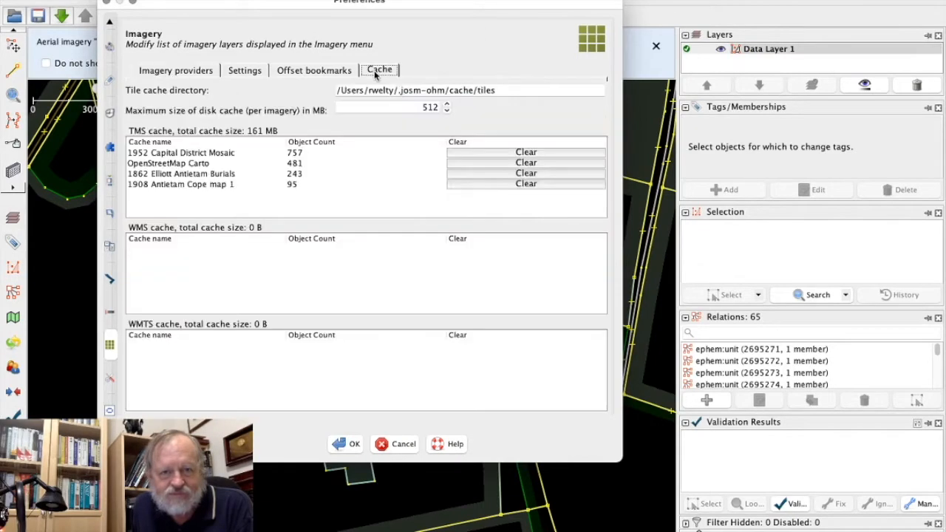
click(198, 175)
click(525, 176)
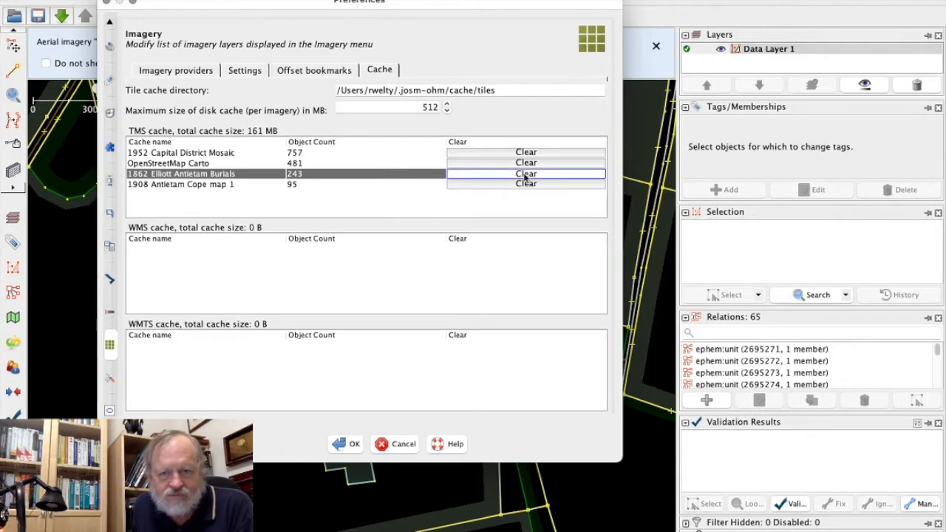
click(350, 451)
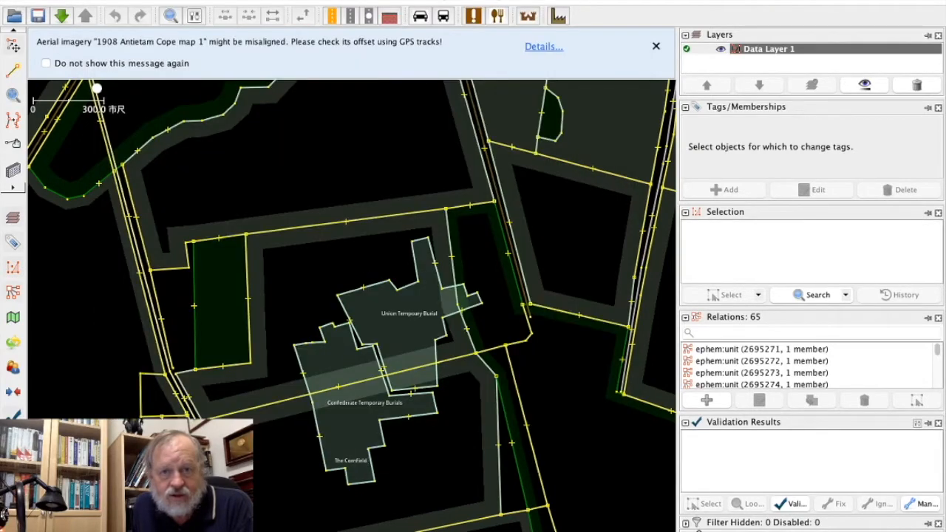
Add the 1862 Elliott Antietam Burials imagery as a background layer and inspect the grave rows around the Confederate Temporary Burials.
click(430, 1)
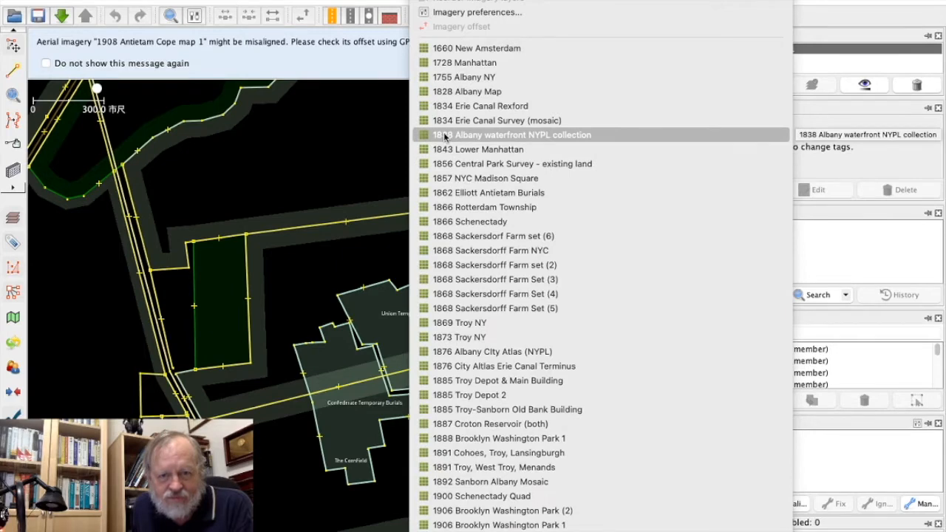
click(454, 193)
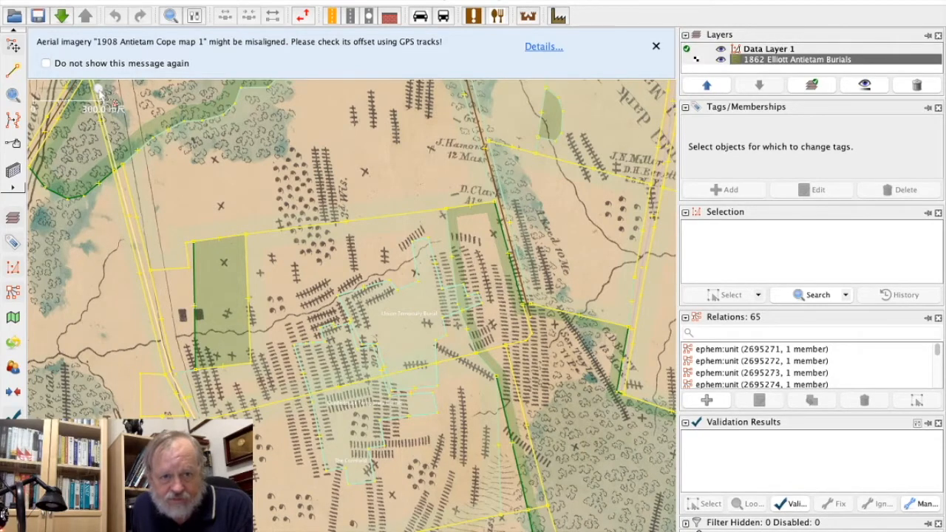
drag(99, 89, 103, 89)
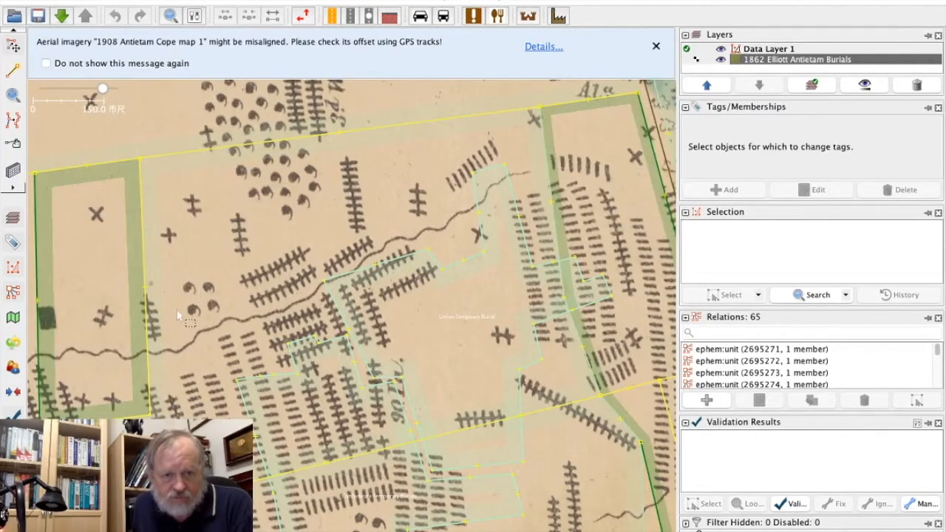
drag(176, 292, 194, 169)
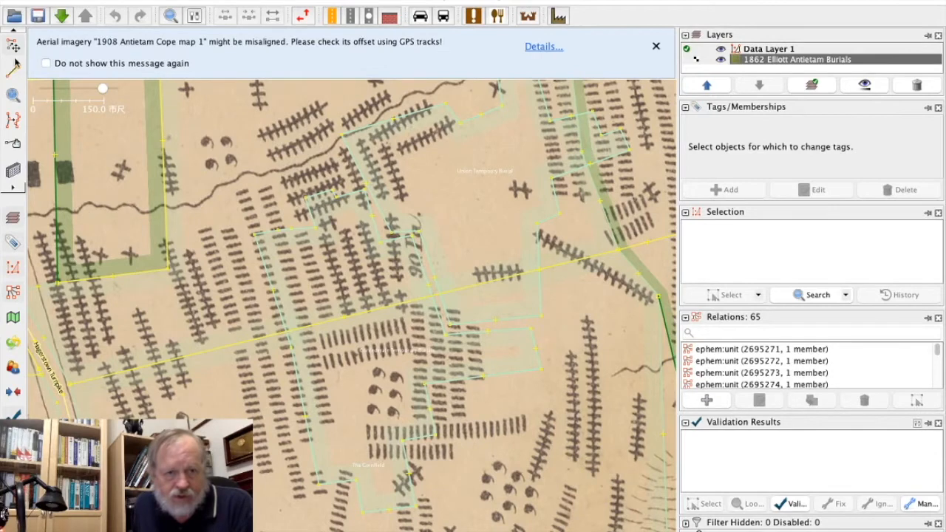
Draw a narrow closed four-node area around the double column of graves just west of the Confederate Temporary Burials.
click(13, 69)
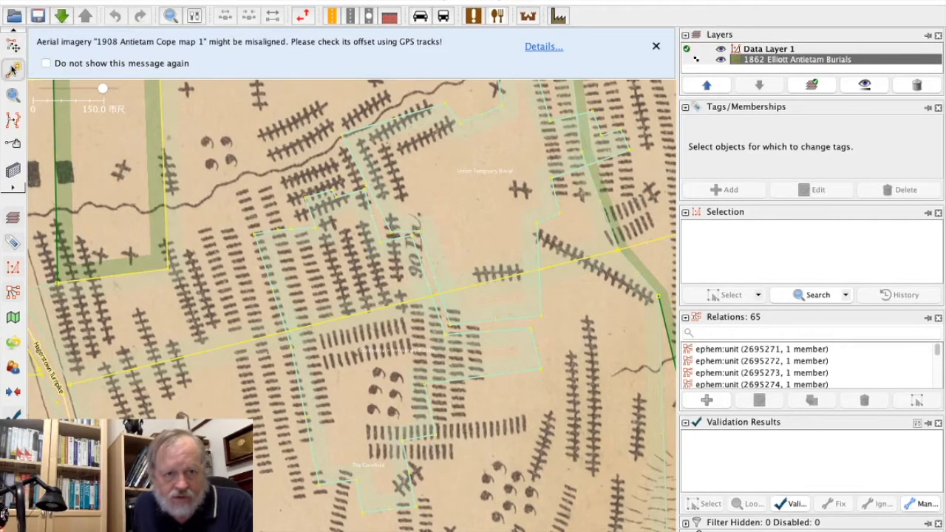
click(195, 230)
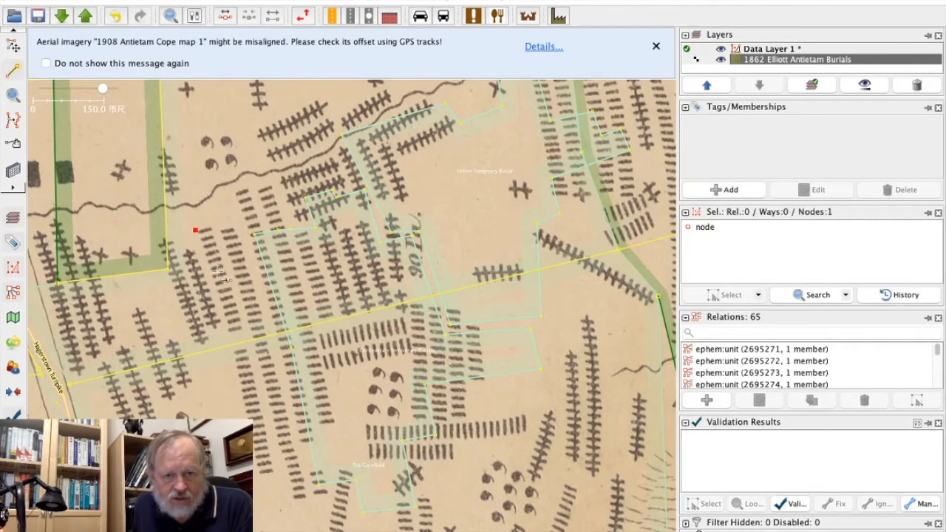
click(228, 333)
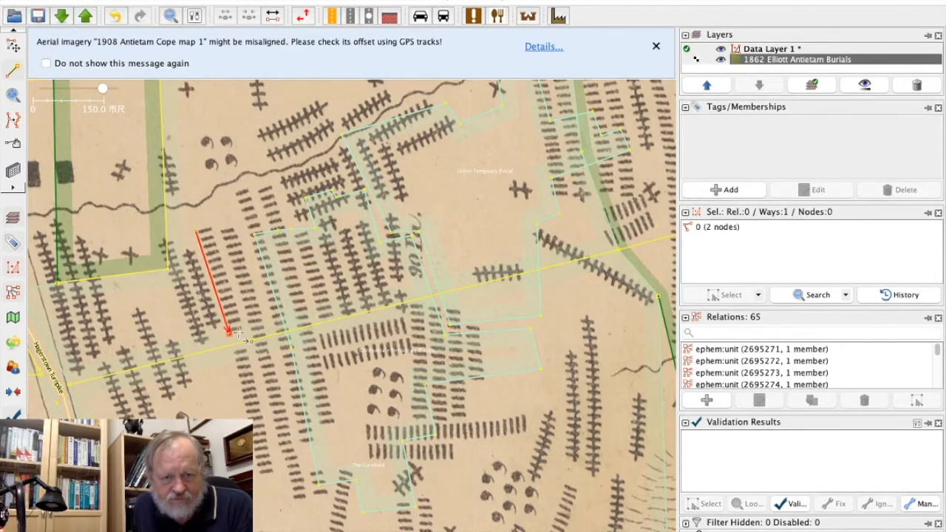
click(243, 331)
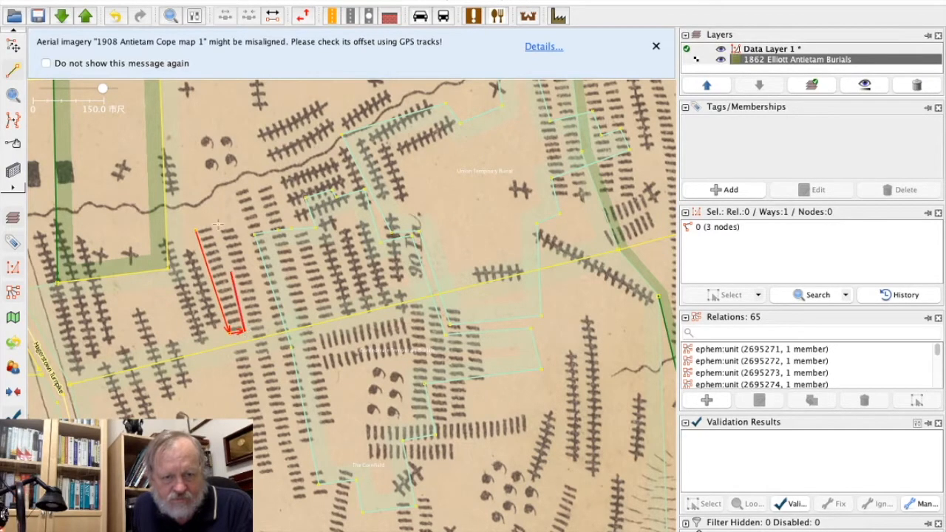
click(209, 225)
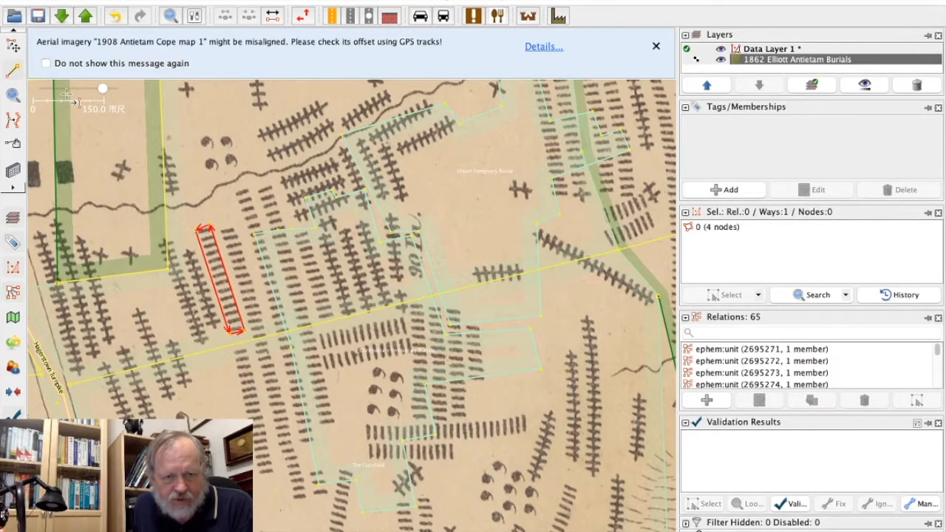
Select the existing Confederate Temporary Burials cemetery area and copy it.
click(13, 45)
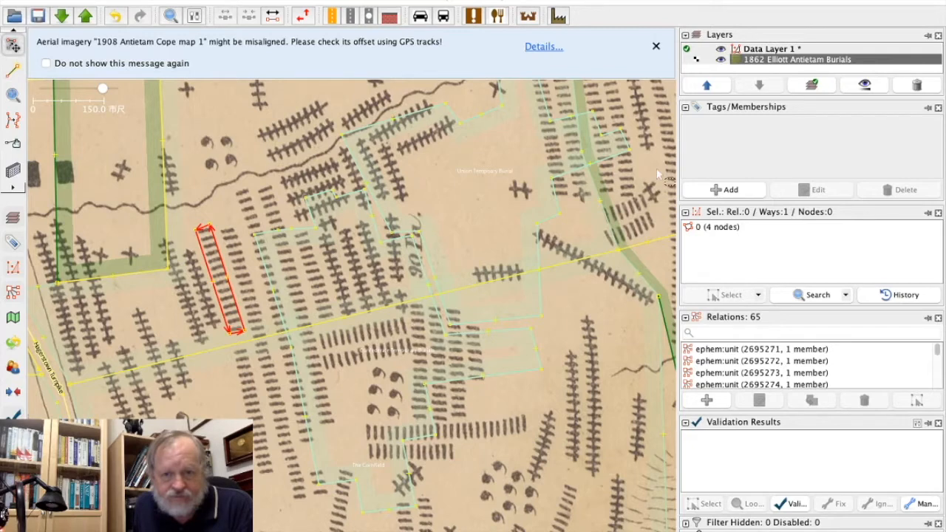
click(275, 291)
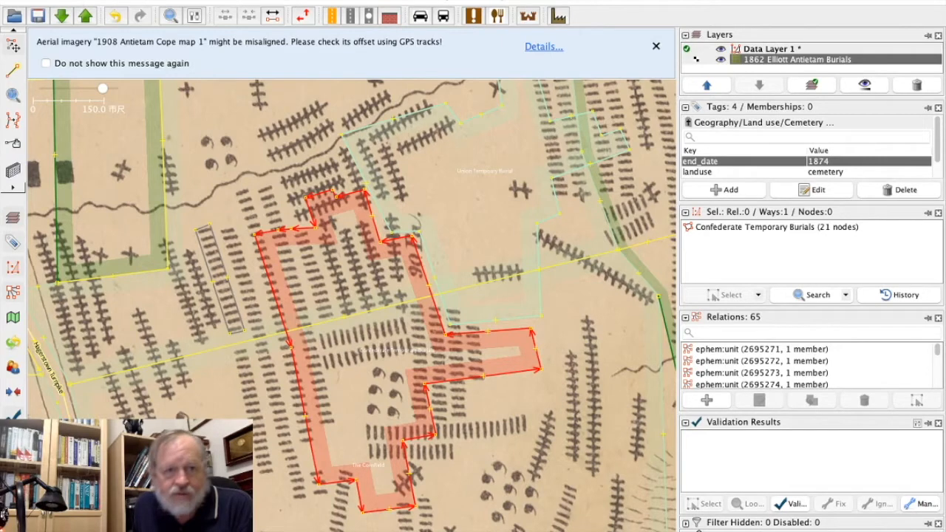
click(108, 1)
click(141, 48)
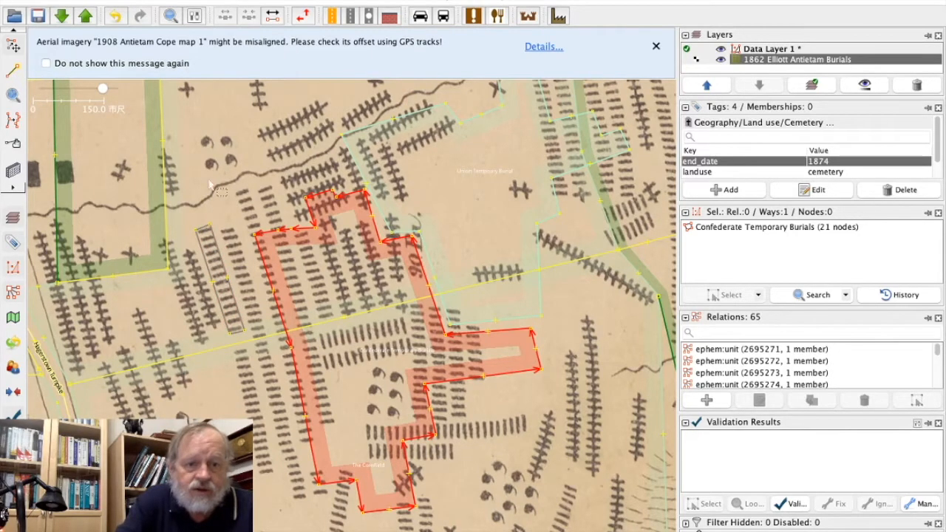
Paste the copied Confederate Temporary Burials tags onto the narrow four-node area west of the original cemetery area.
click(219, 258)
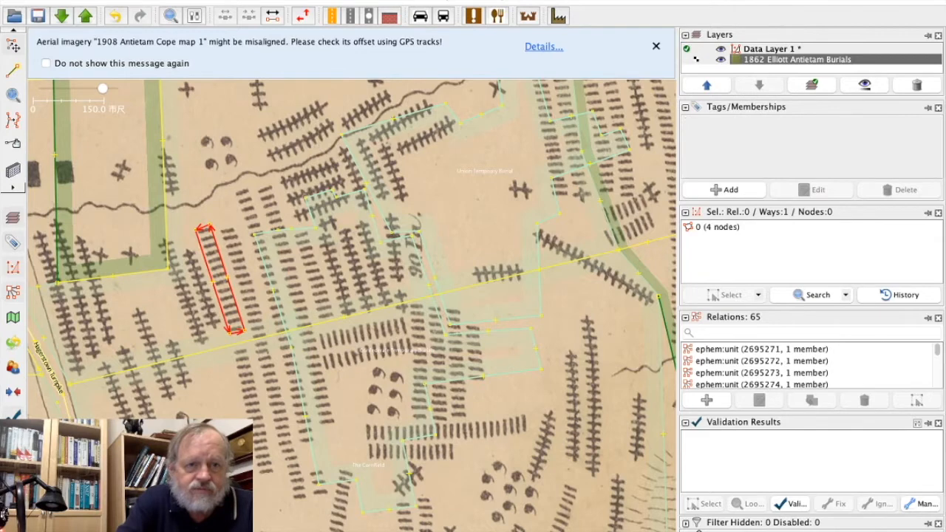
click(109, 1)
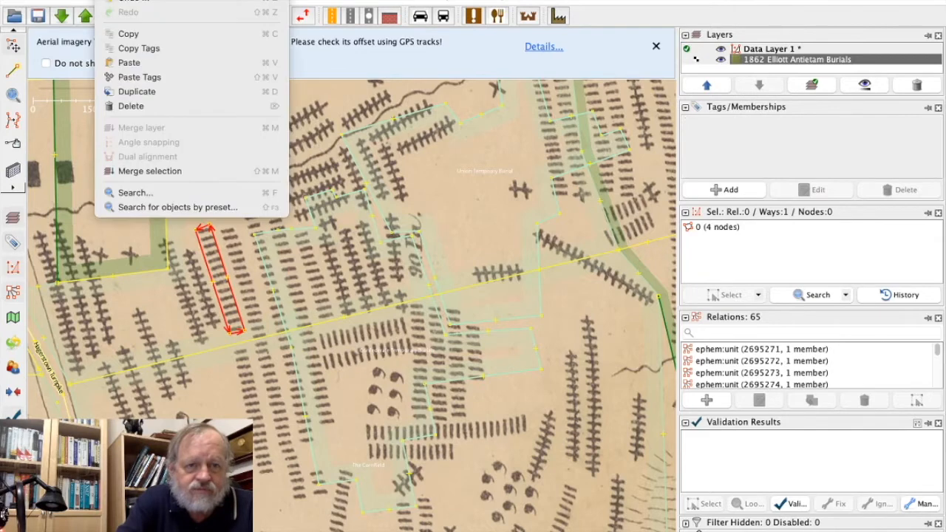
click(141, 76)
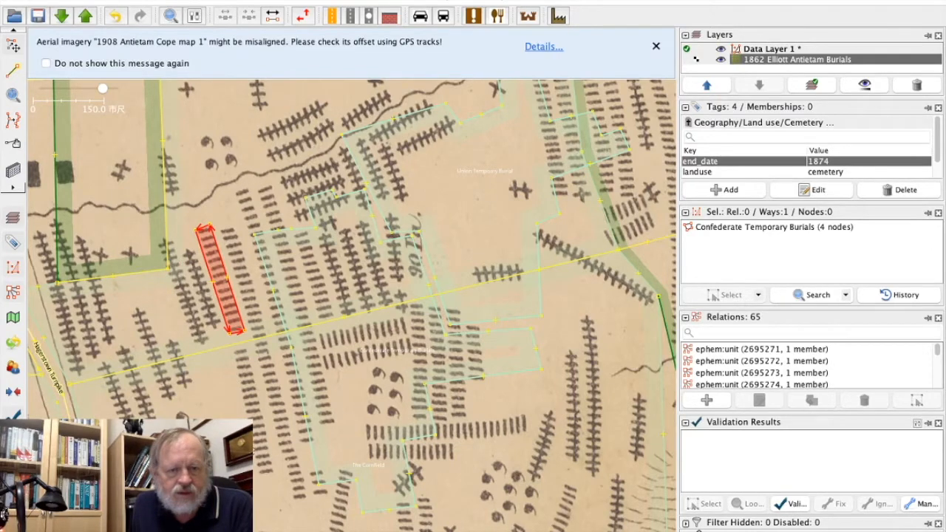
click(237, 252)
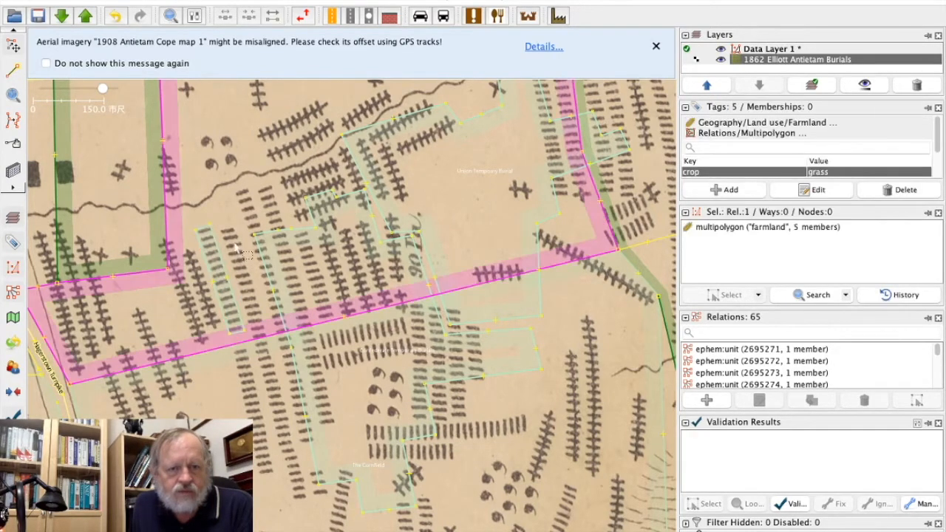
Draw a closed four-node area around the grave column directly south of the first narrow area and paste the Confederate Temporary Burials tags onto it.
click(12, 71)
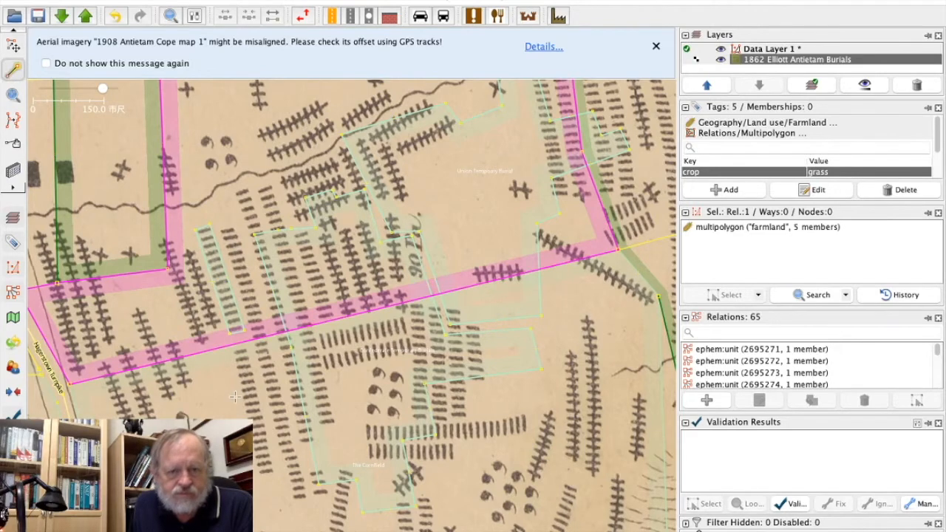
click(234, 354)
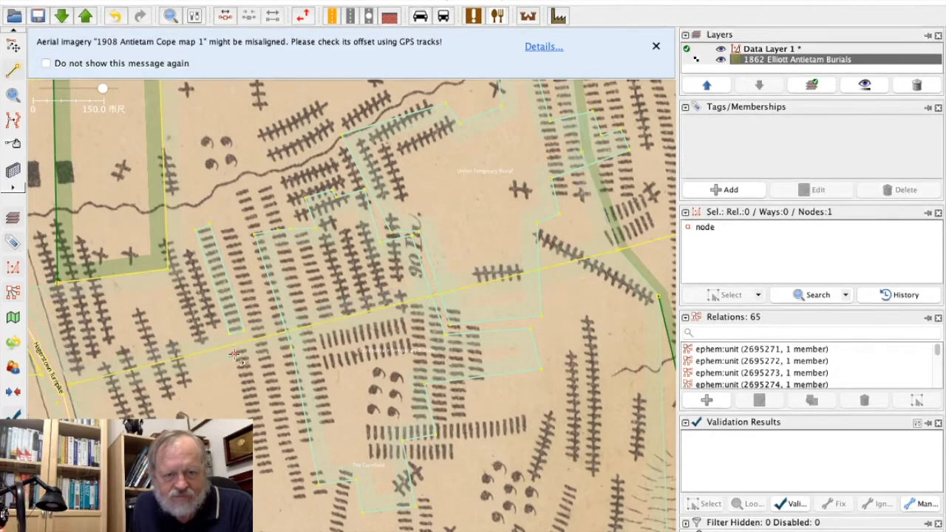
click(260, 477)
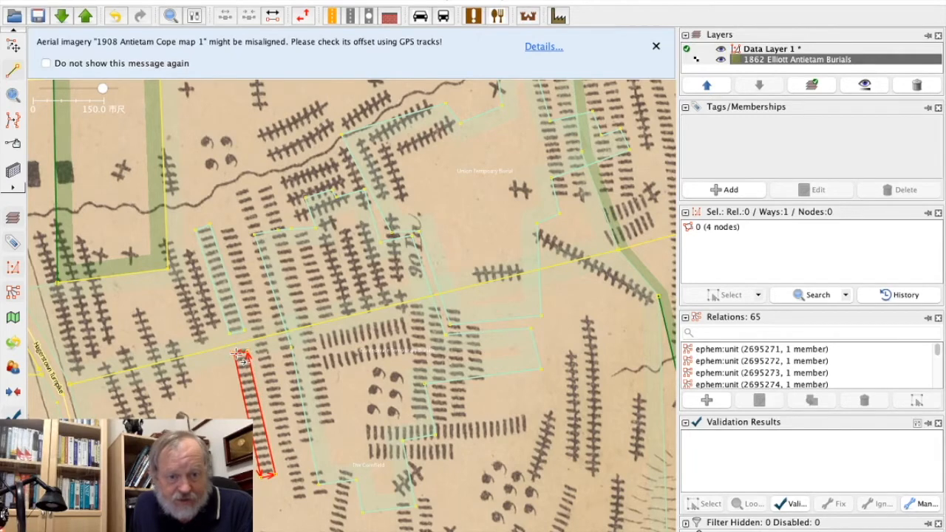
click(14, 50)
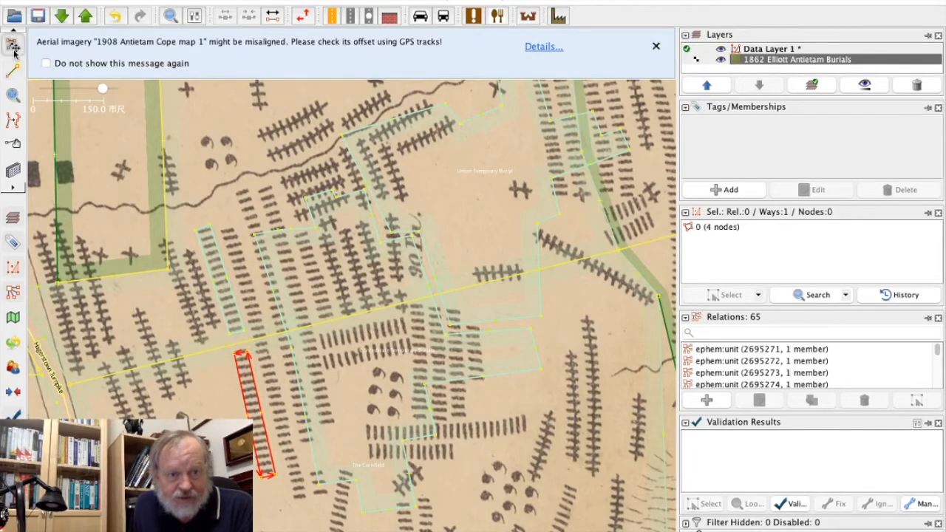
click(100, 1)
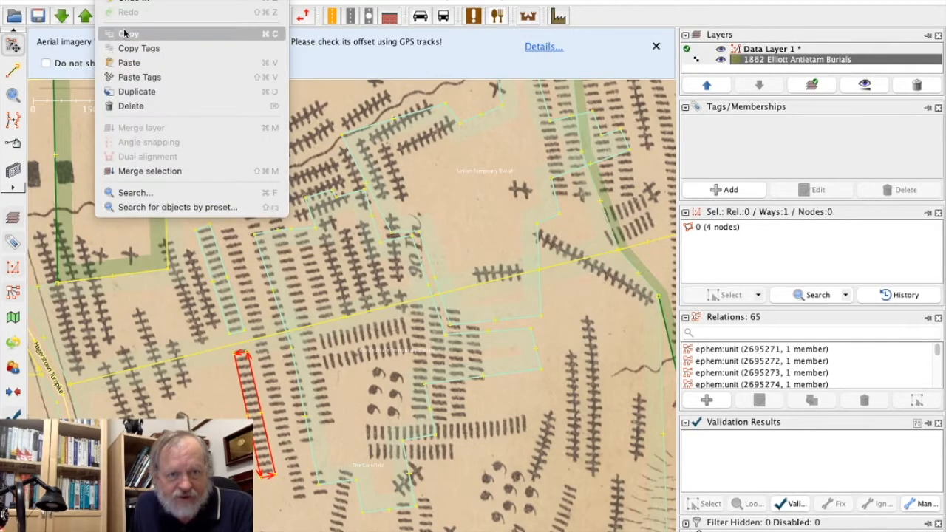
click(136, 77)
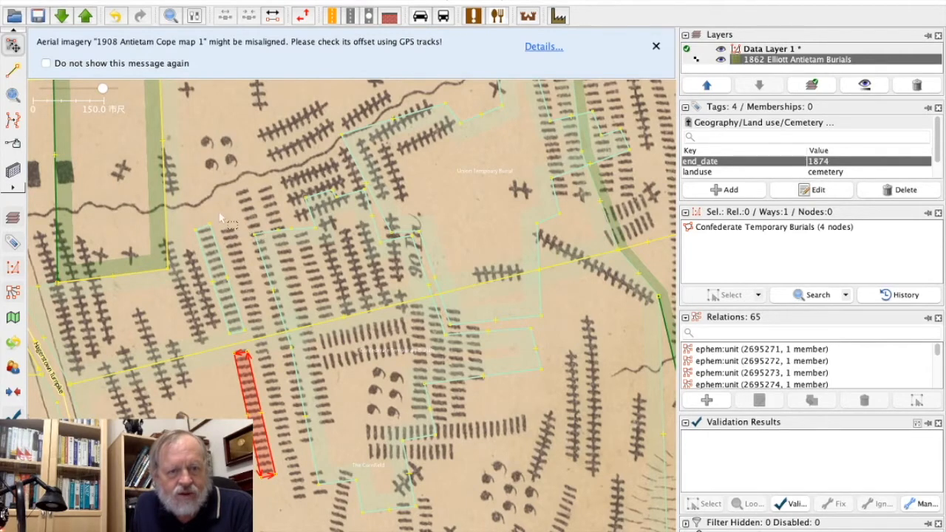
Draw a closed four-node area around the long grave column just east of the two narrow areas and paste the Confederate Temporary Burials tags onto it.
key(a)
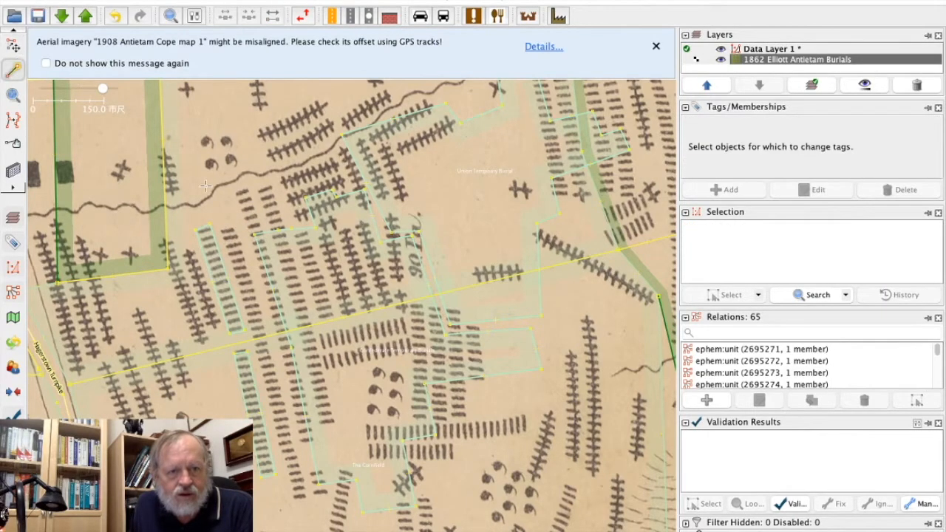
click(221, 233)
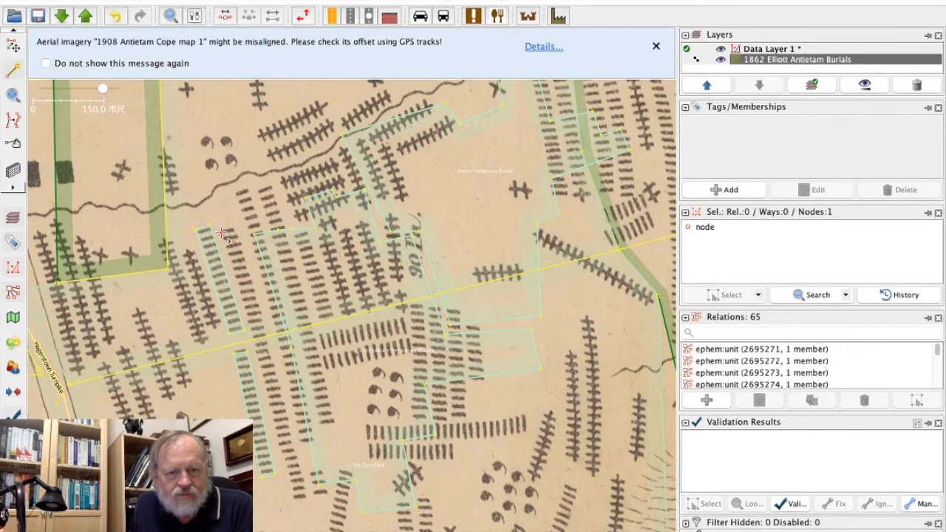
click(295, 501)
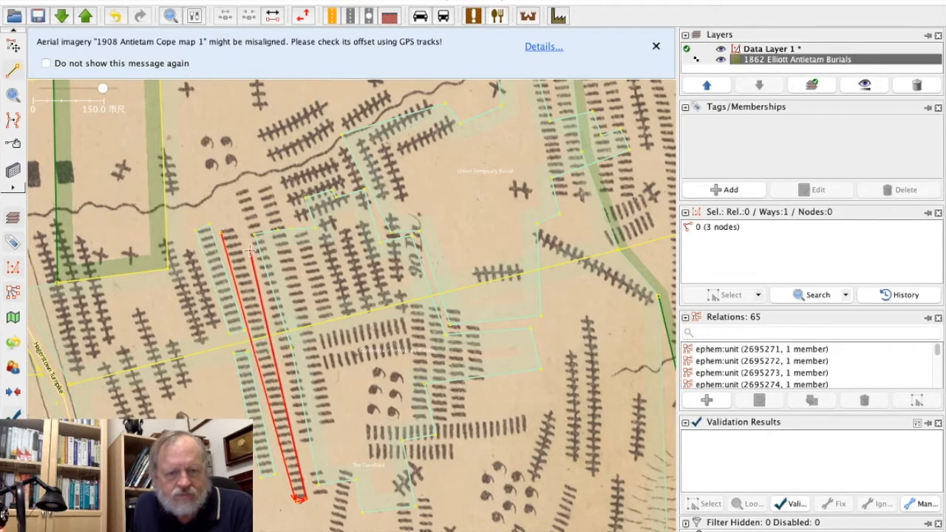
click(233, 230)
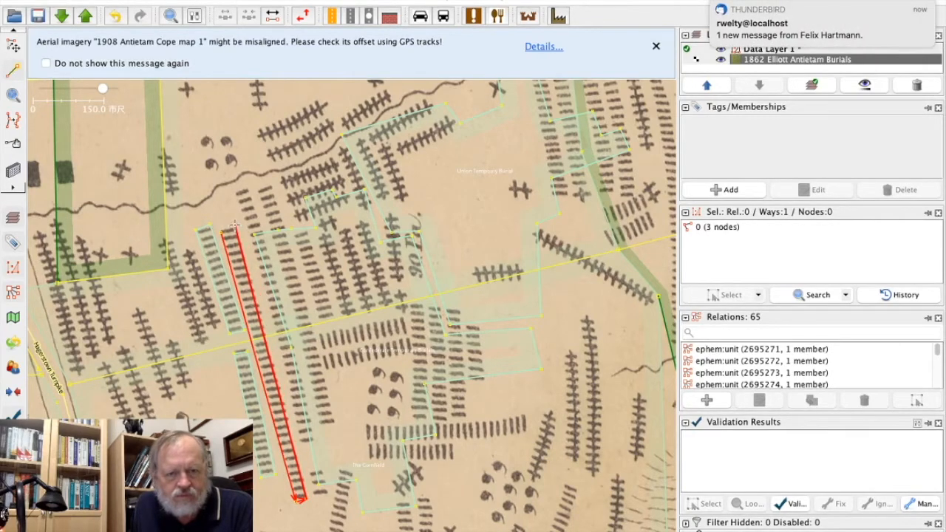
click(231, 227)
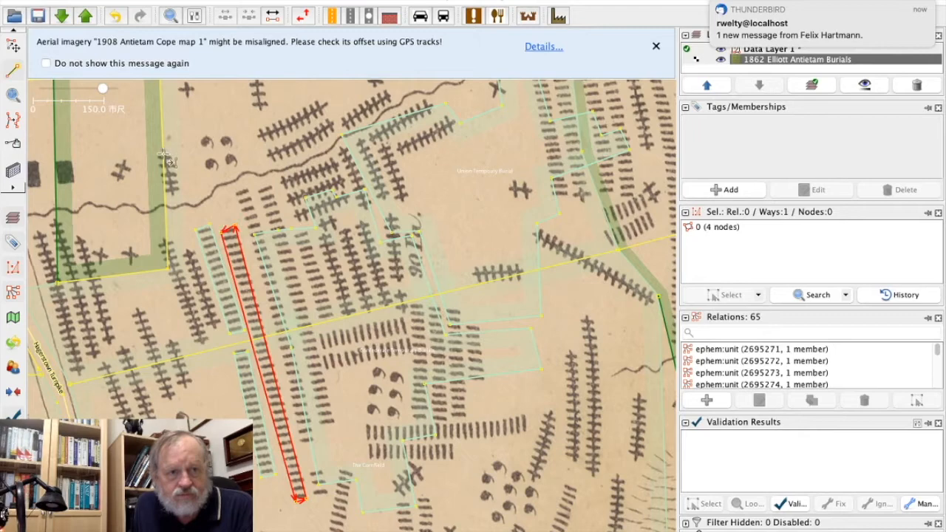
click(13, 46)
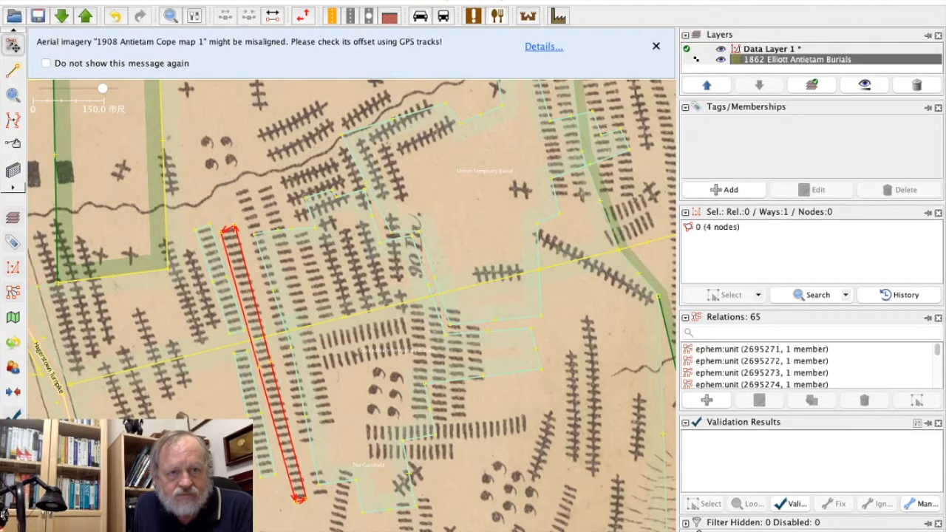
click(106, 1)
click(133, 79)
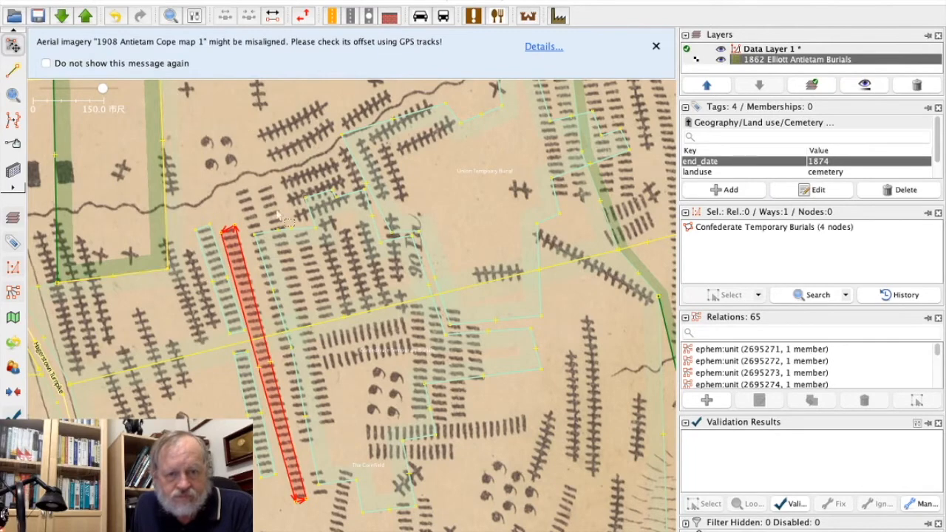
Delete the original 21-node Confederate Temporary Burials area.
click(274, 234)
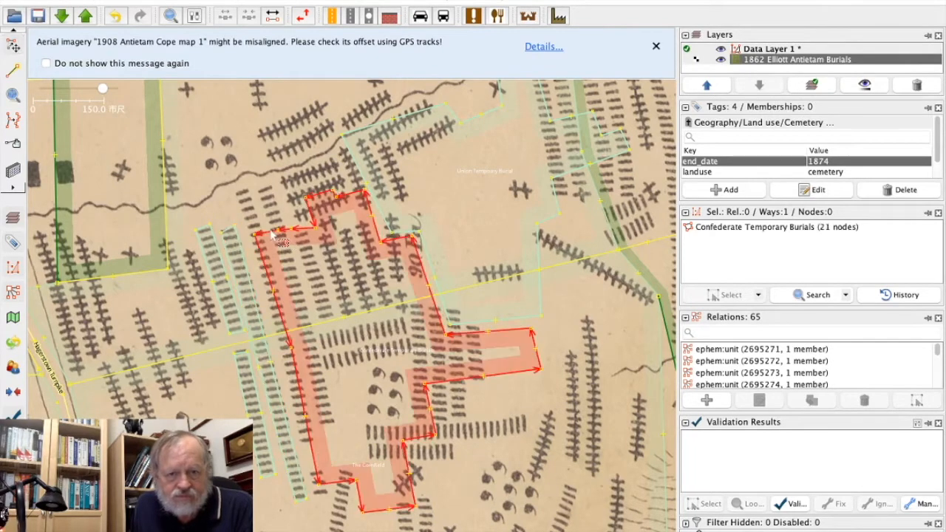
key(Delete)
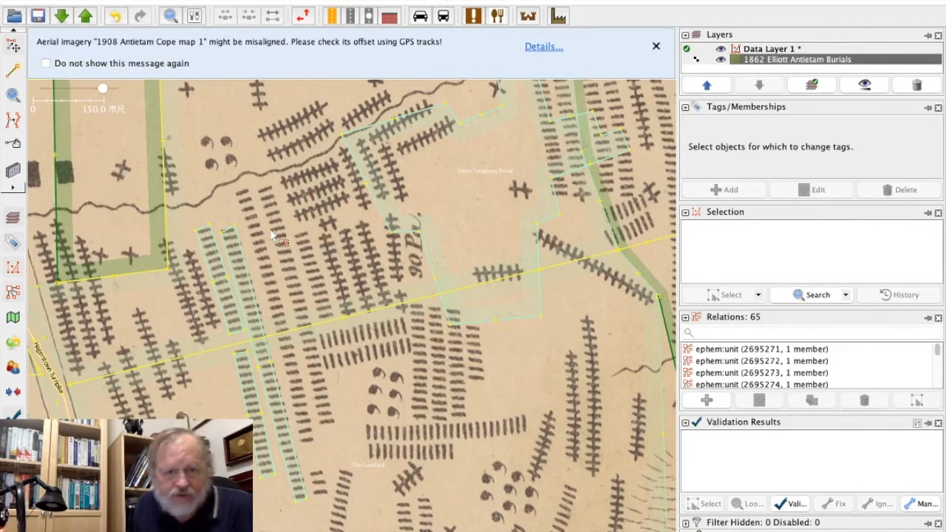
key(a)
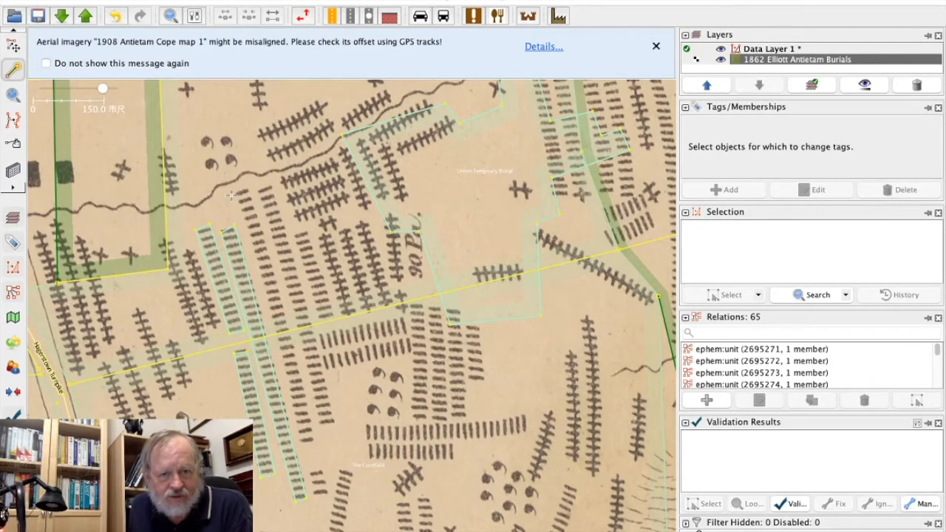
click(232, 196)
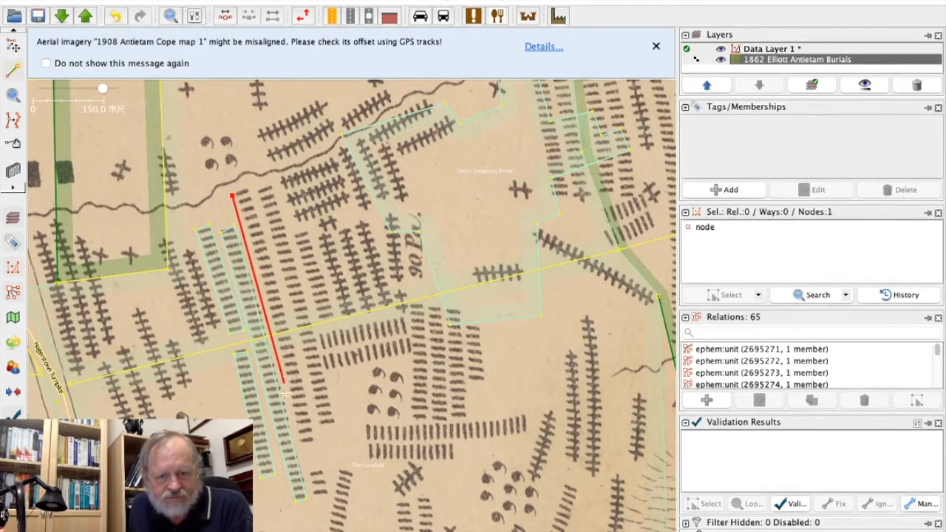
click(299, 448)
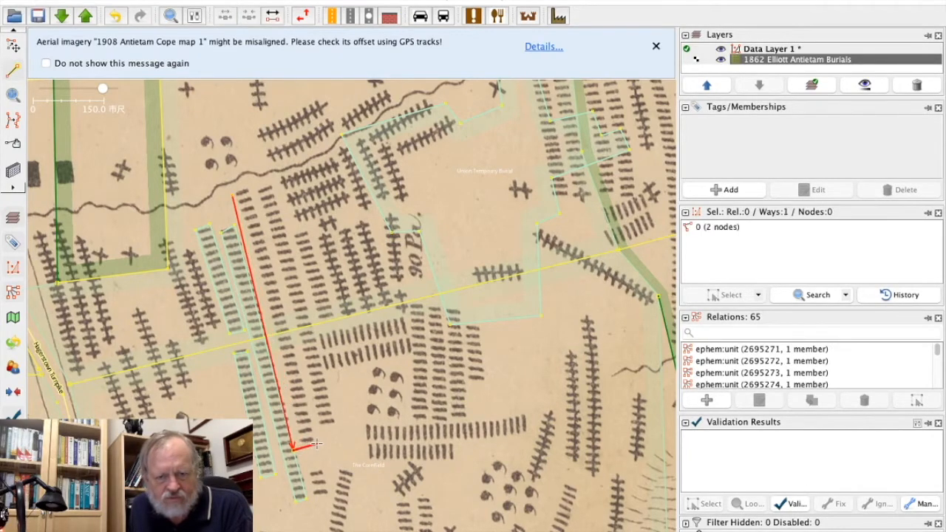
key(Delete)
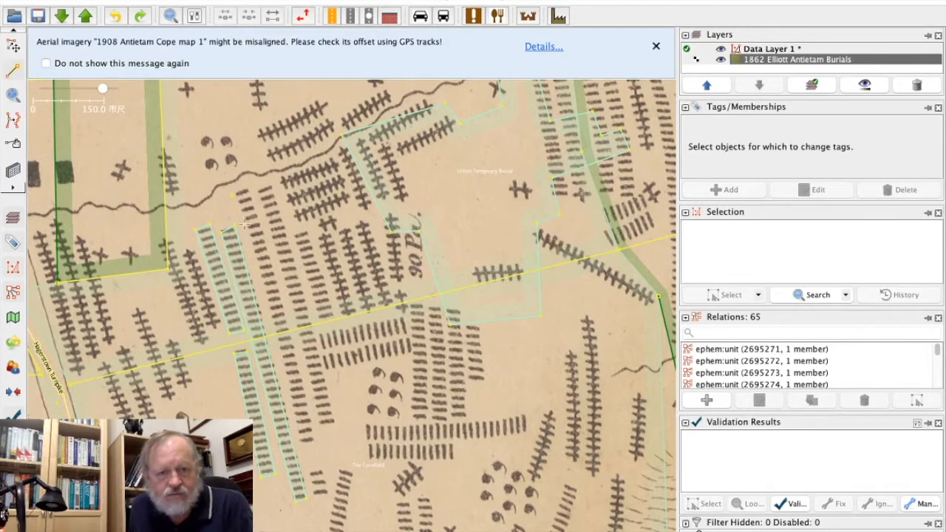
Outline the next long grave column to the east as a closed four-node area and give it the copied Confederate Temporary Burials tags.
click(232, 197)
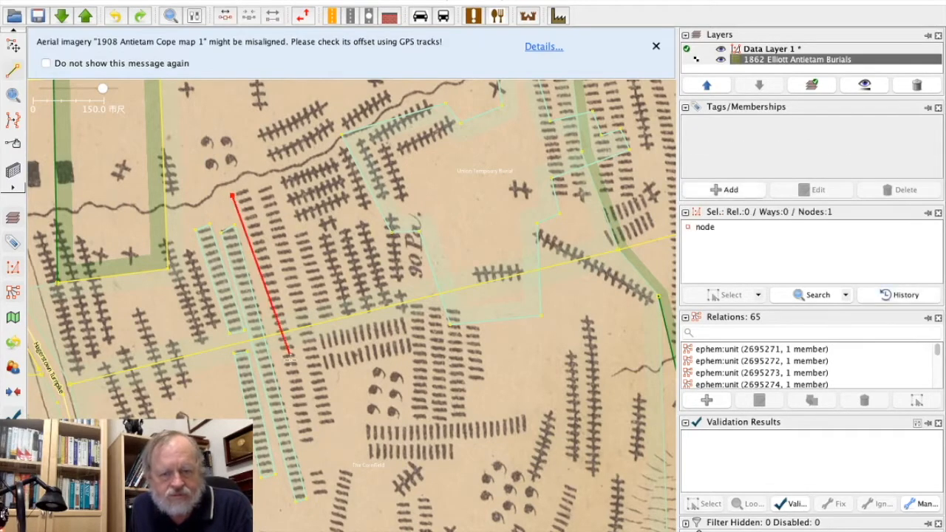
click(301, 436)
click(314, 439)
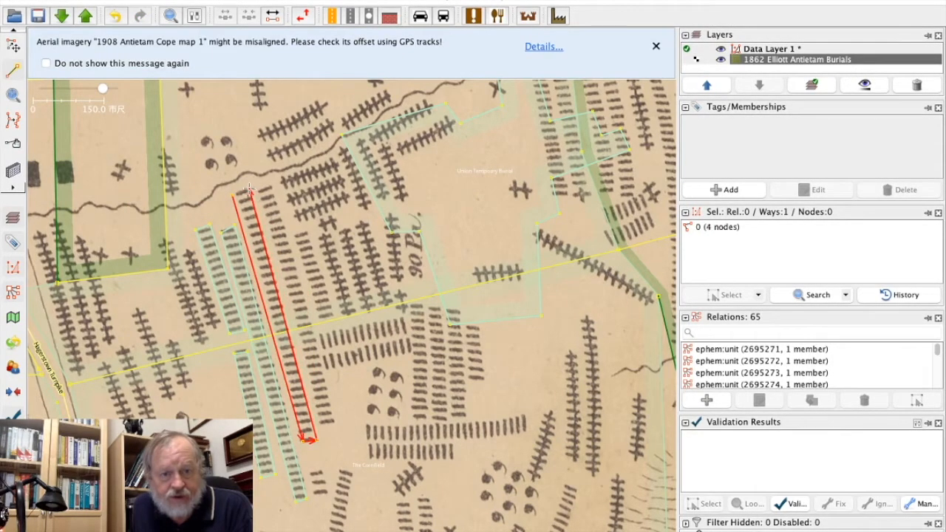
key(s)
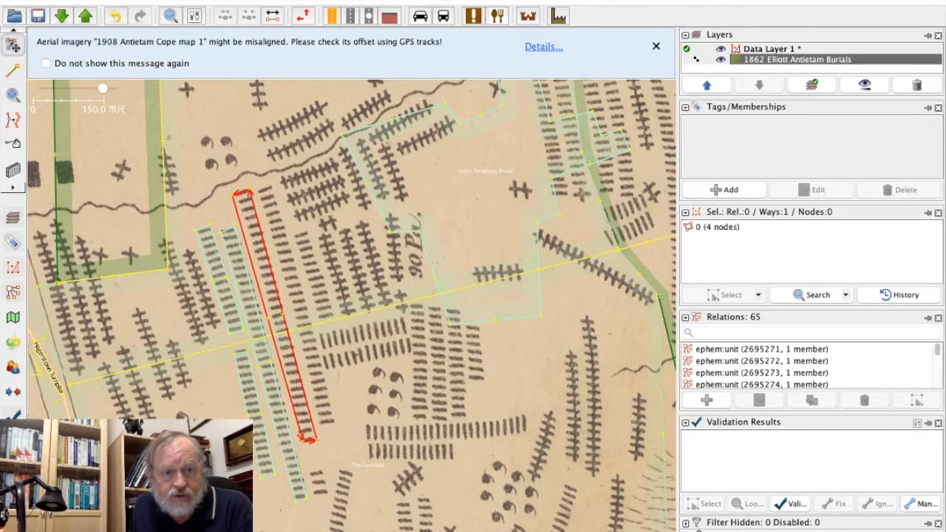
click(111, 0)
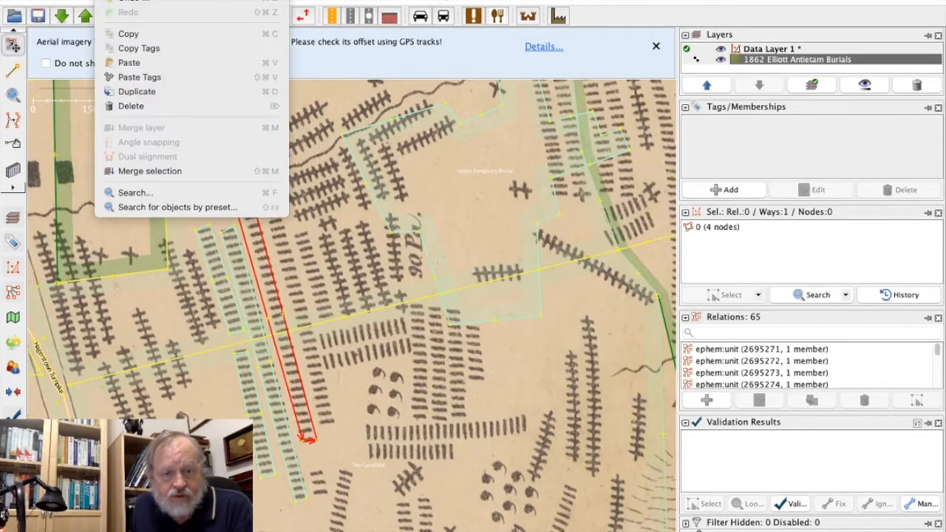
click(136, 77)
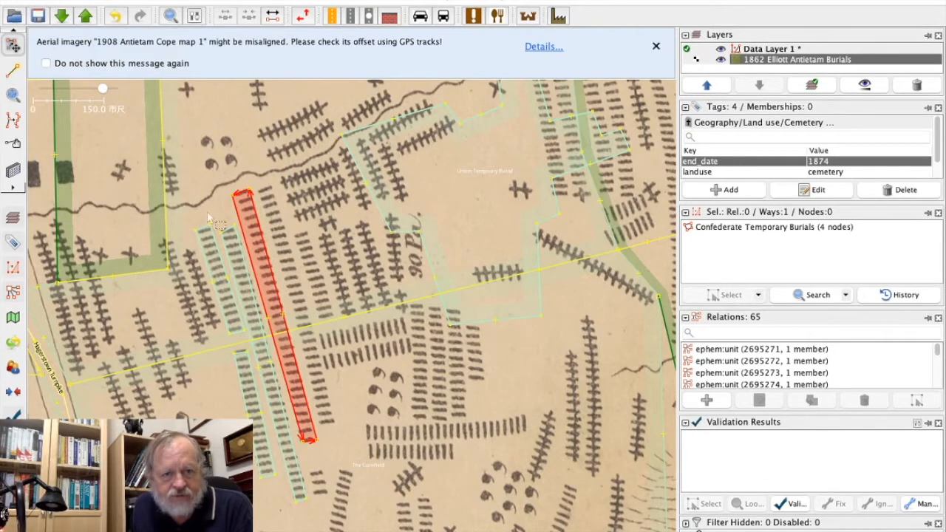
Remove the stray node left at the northern end of the easternmost traced grave column.
click(208, 164)
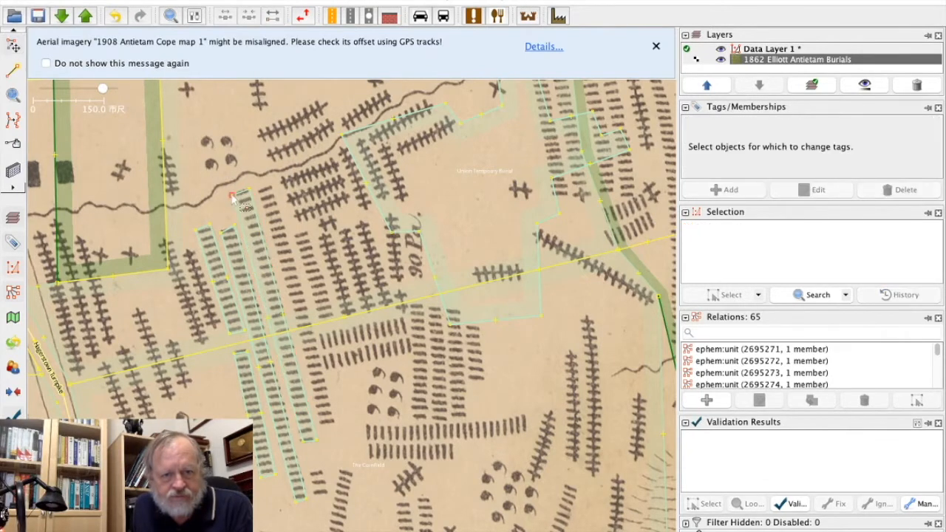
click(240, 203)
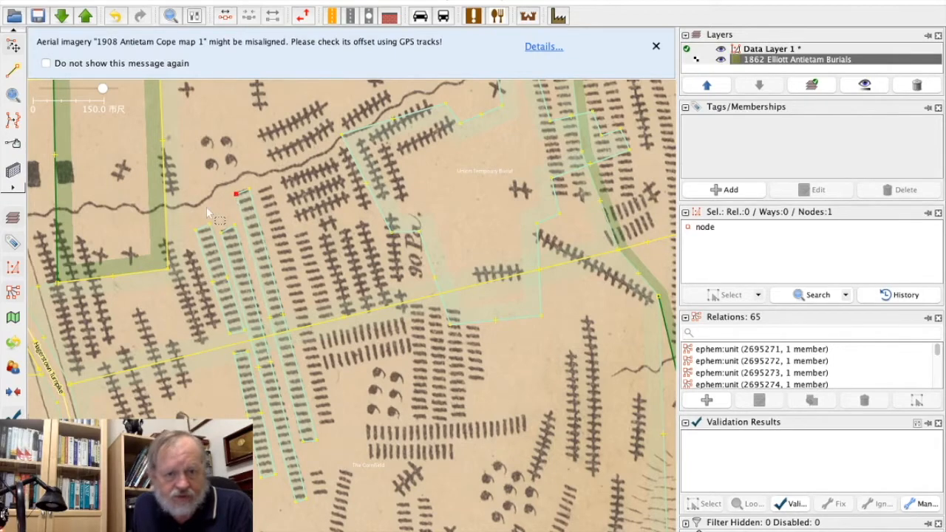
click(206, 206)
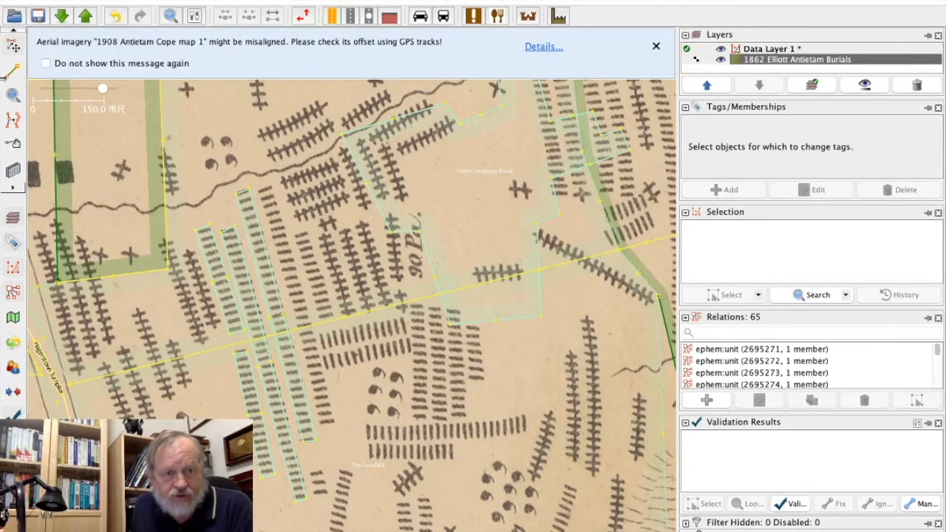
Draw a small closed four-node area around the short group of graves just east of the southern end of the longest traced column.
click(13, 69)
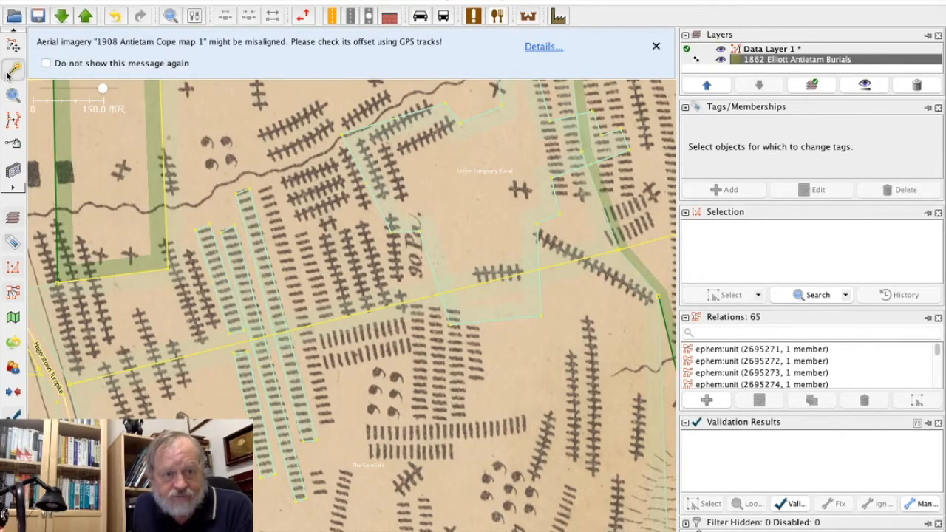
click(310, 470)
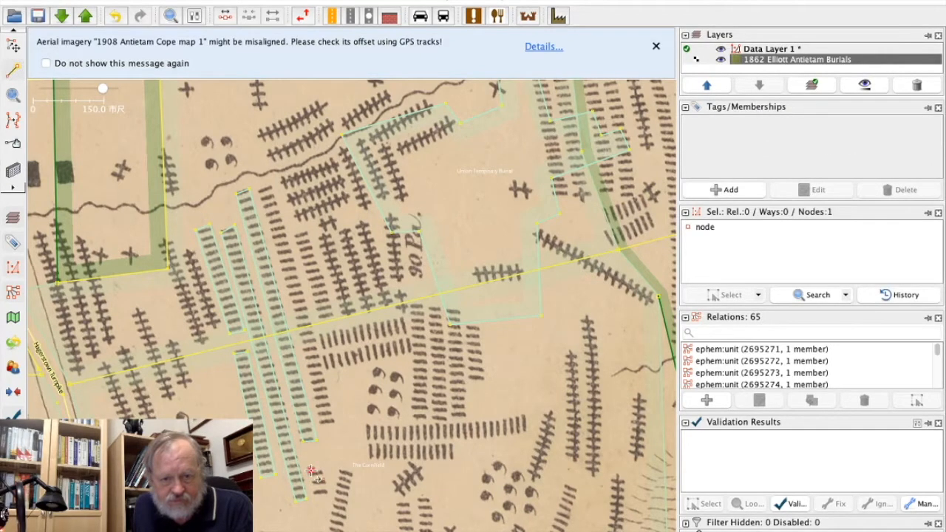
click(316, 500)
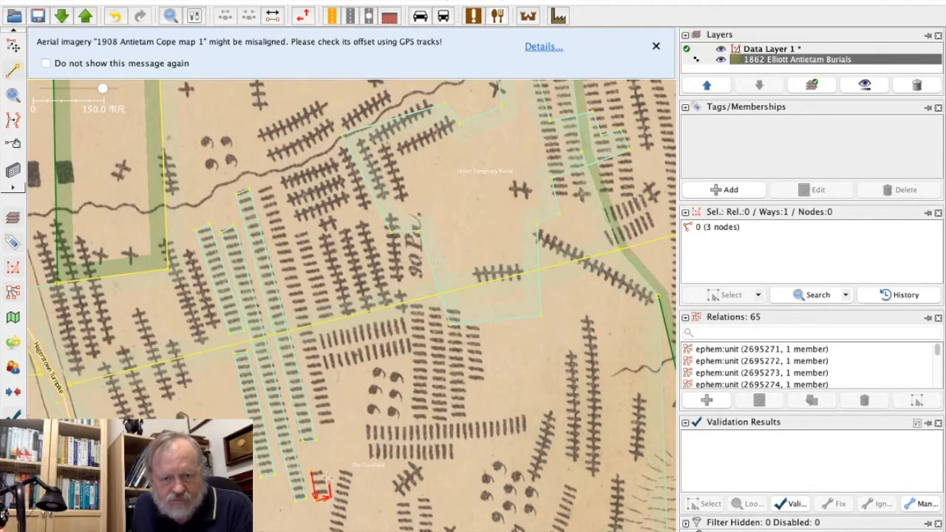
click(325, 467)
click(314, 468)
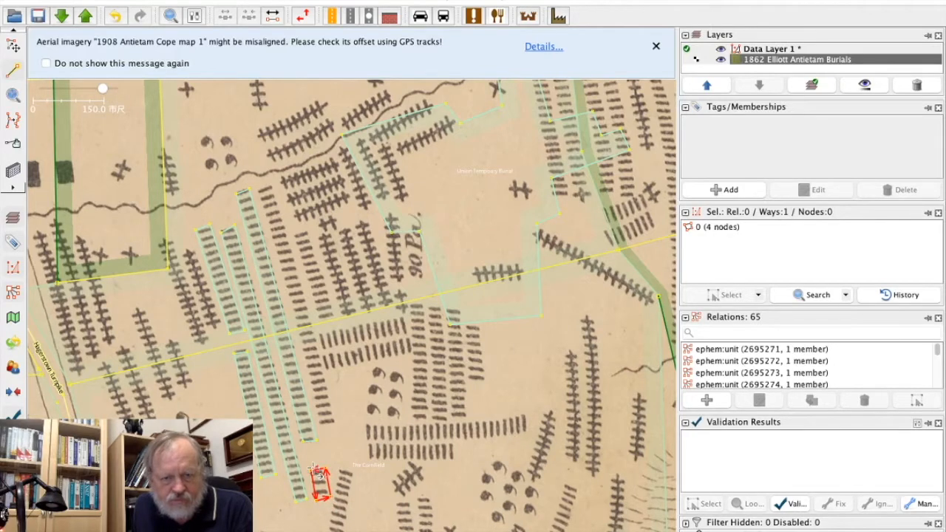
Give the small area just east of the longest traced column's southern end the copied Confederate Temporary Burials tags.
click(13, 44)
click(111, 0)
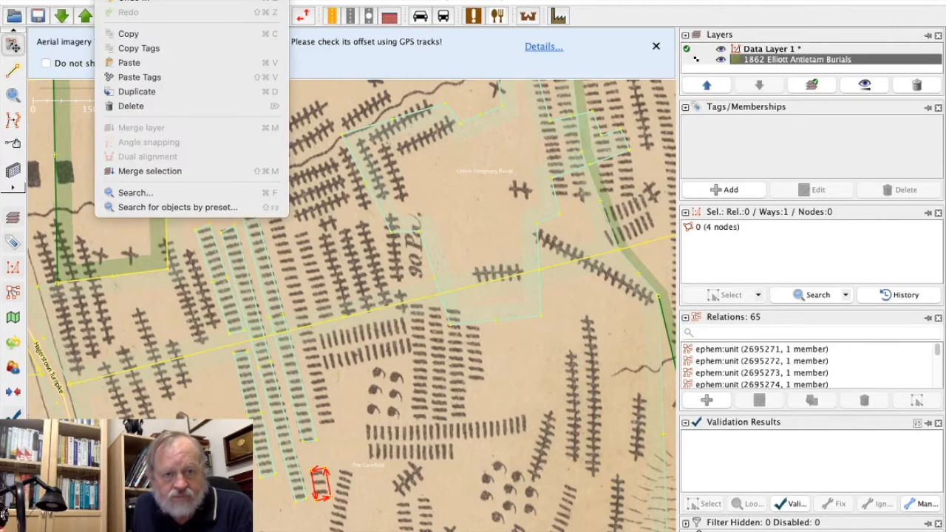
click(137, 77)
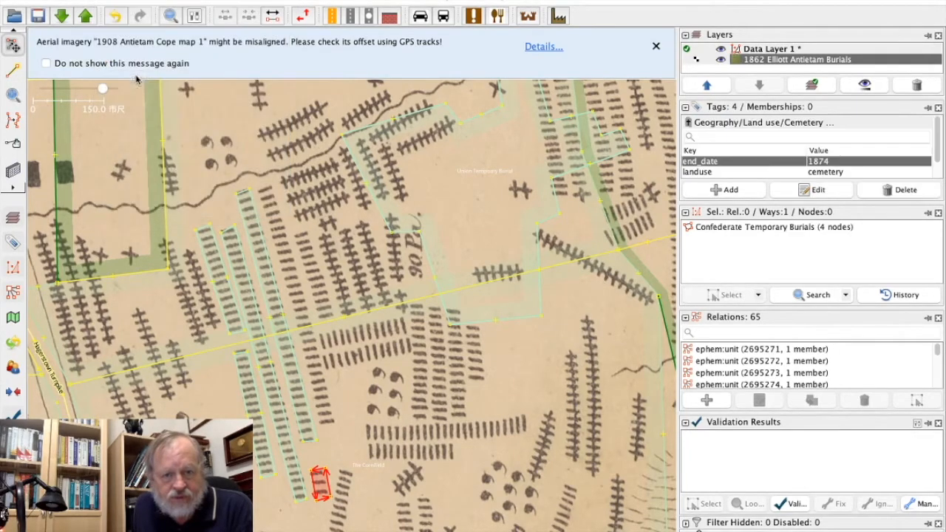
click(294, 260)
Outline the next untraced long grave column to the east as a closed four-node area and apply the copied Confederate Temporary Burials tags.
click(12, 69)
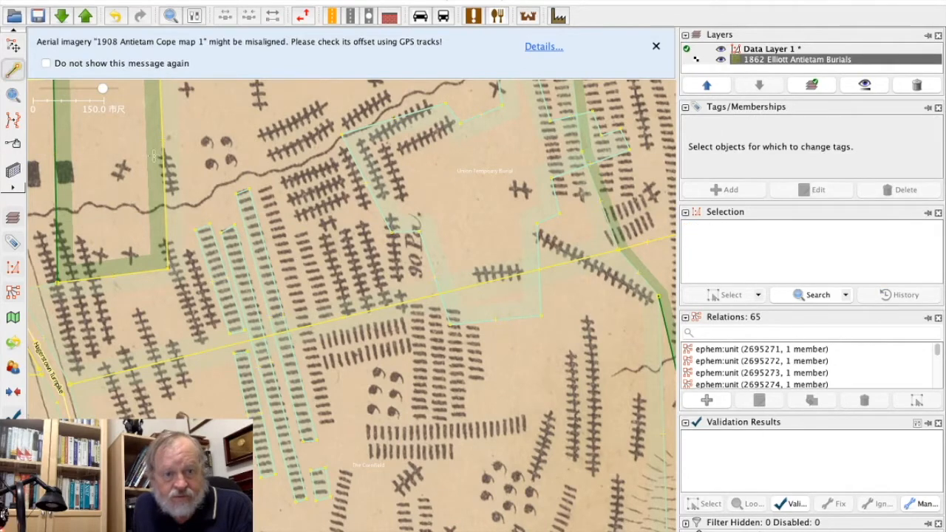
click(258, 189)
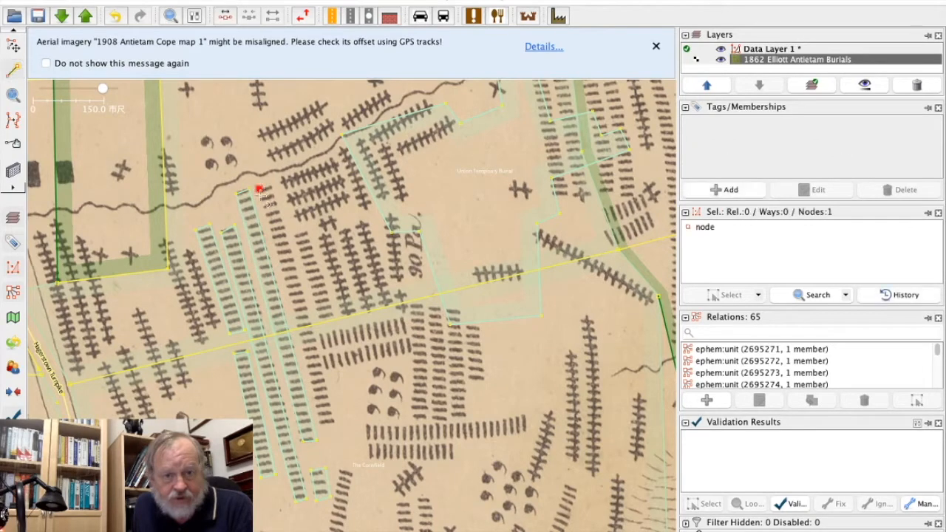
click(320, 417)
click(331, 416)
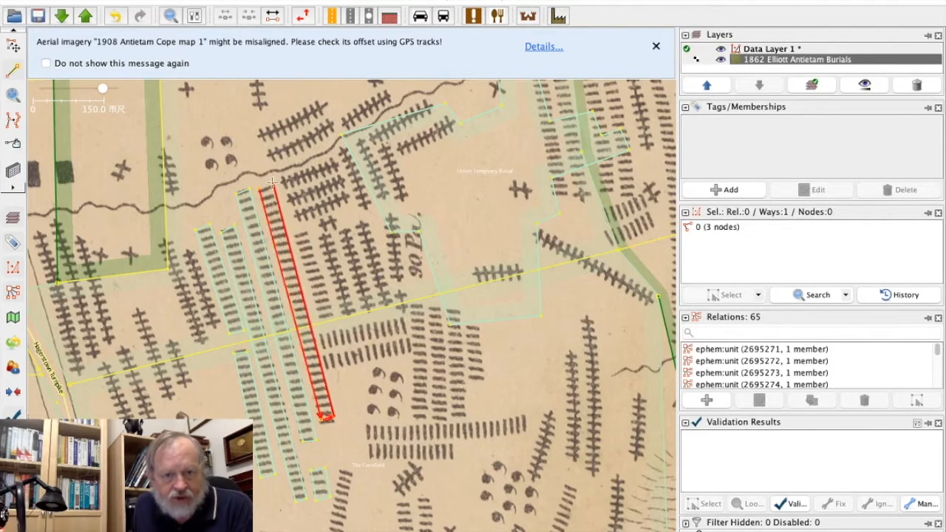
click(267, 189)
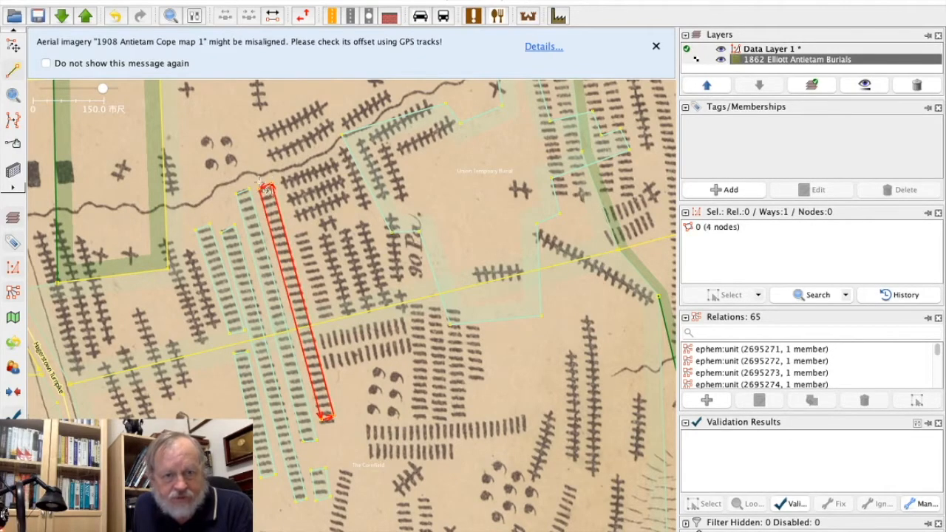
click(14, 46)
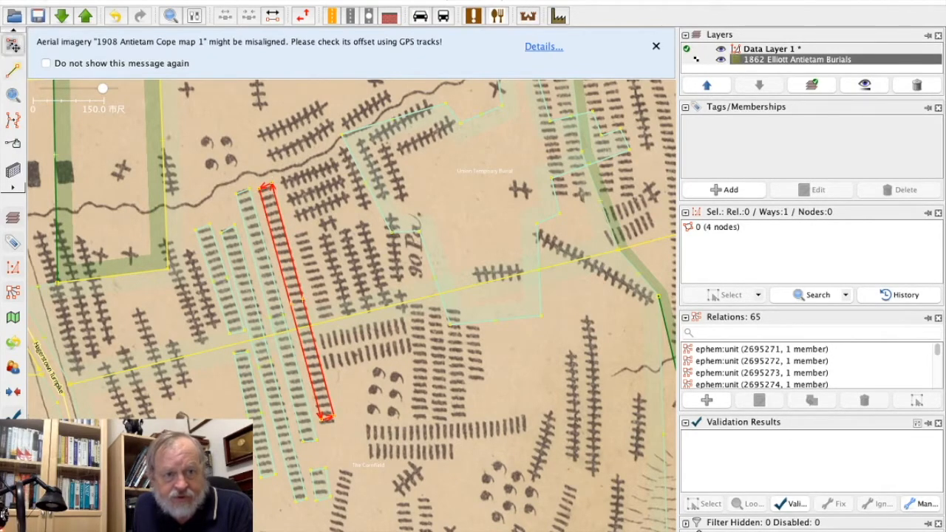
click(111, 1)
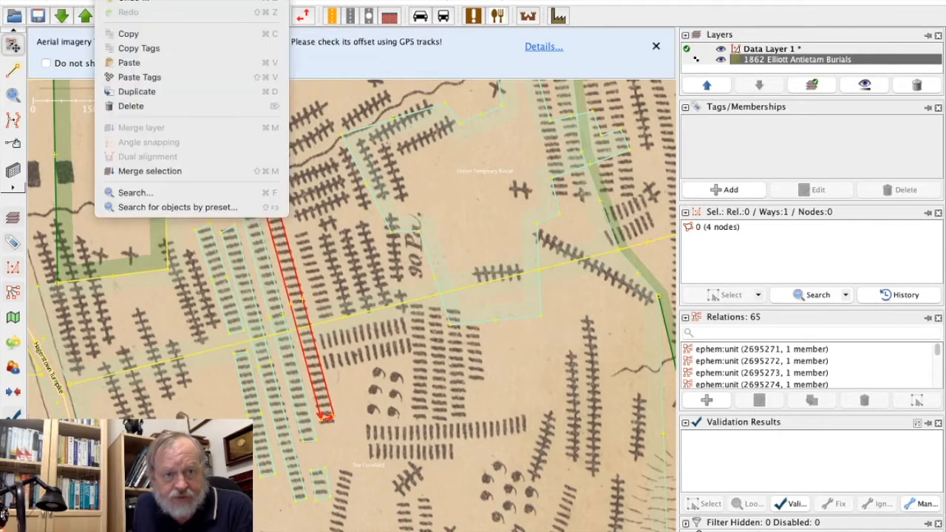
click(128, 77)
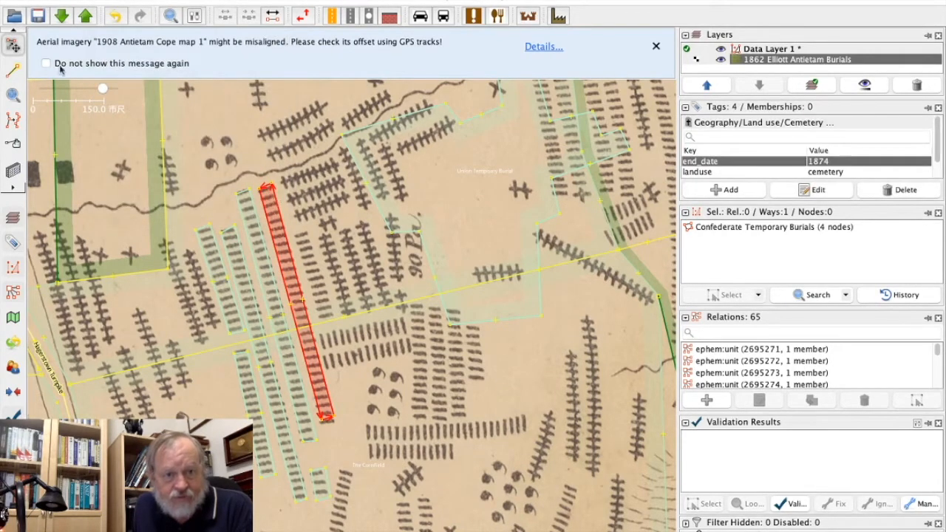
click(304, 242)
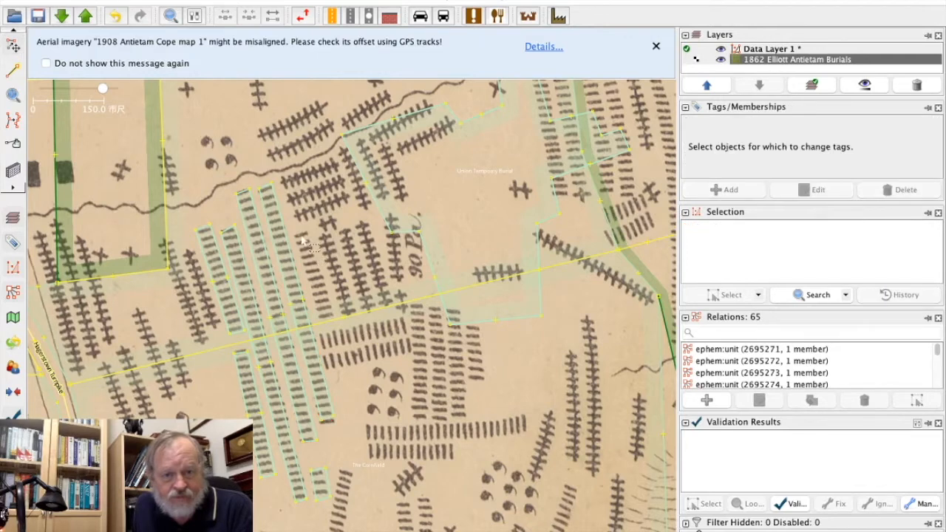
Outline the short grave column east of the long traced columns as a closed four-node area and apply the copied burial tags.
click(12, 72)
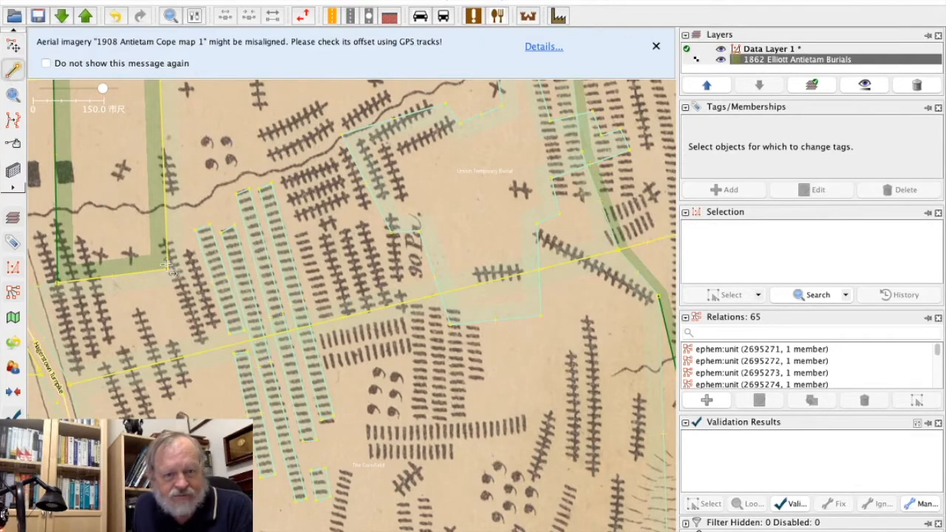
click(295, 236)
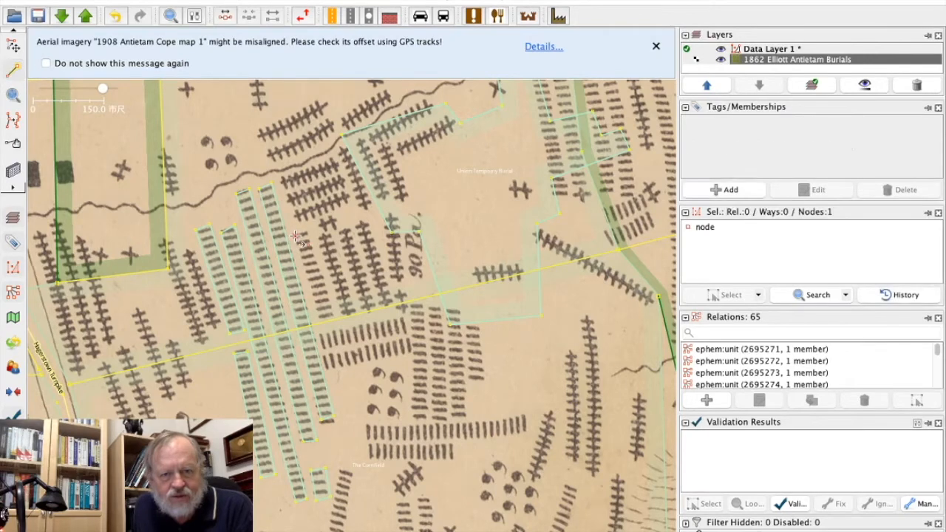
click(316, 306)
click(329, 303)
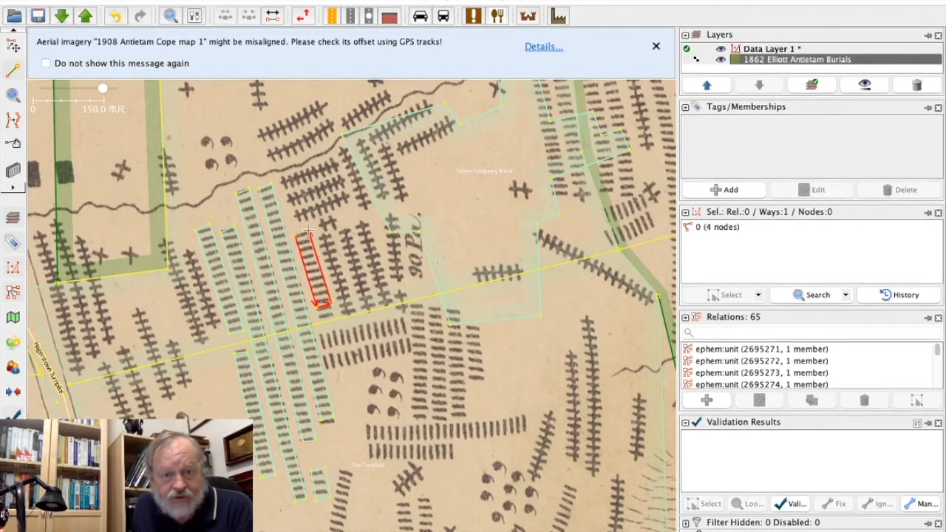
click(13, 45)
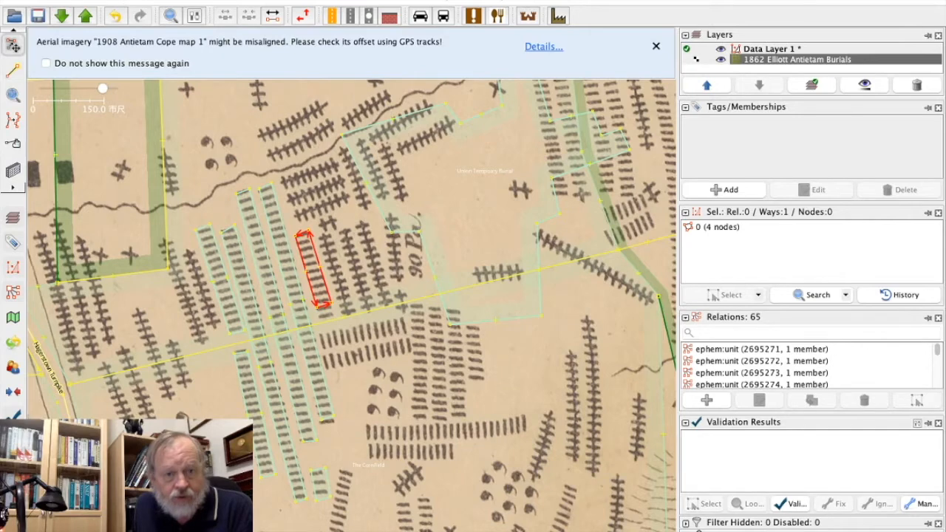
click(111, 0)
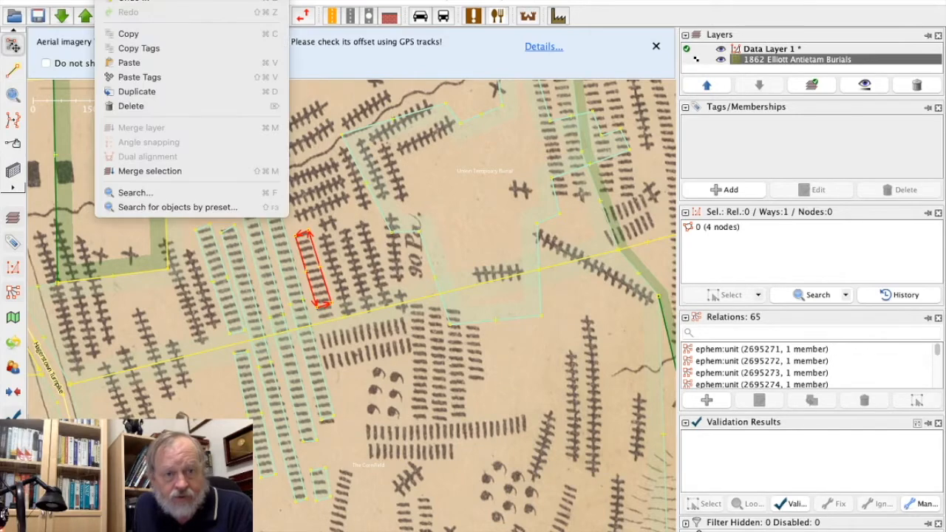
click(133, 77)
Move the two southern nodes of the short column's area southward together to take in its last graves.
click(316, 308)
shift+click(331, 303)
drag(334, 308, 336, 317)
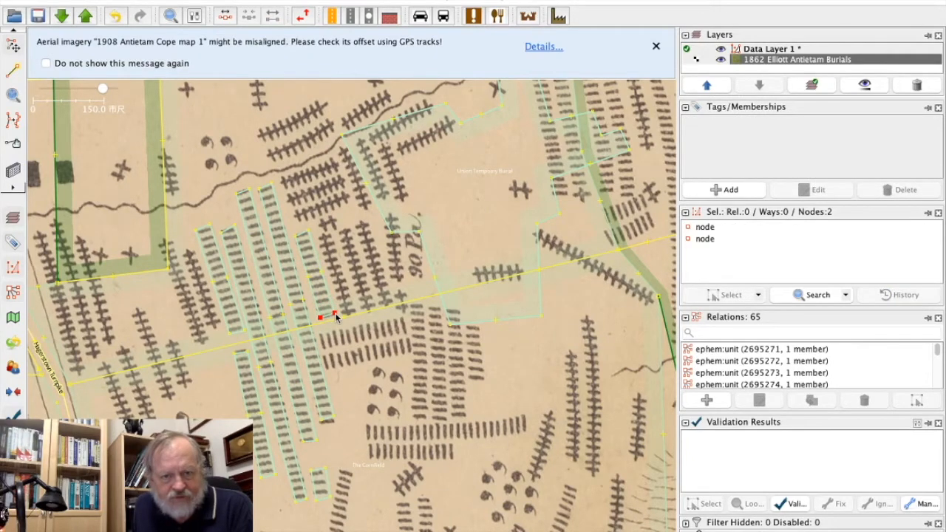
key(Escape)
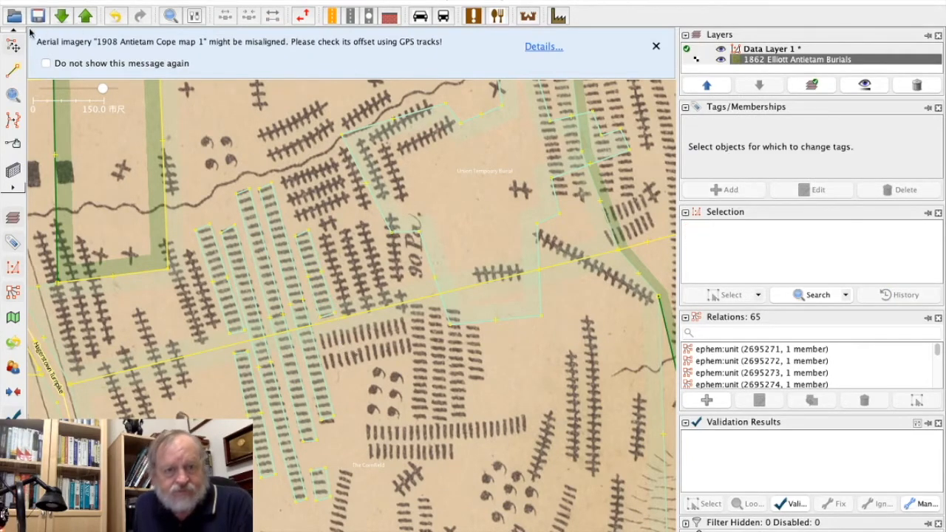
Draw a closed four-node area around the double row of upright graves just south of the short traced column.
key(a)
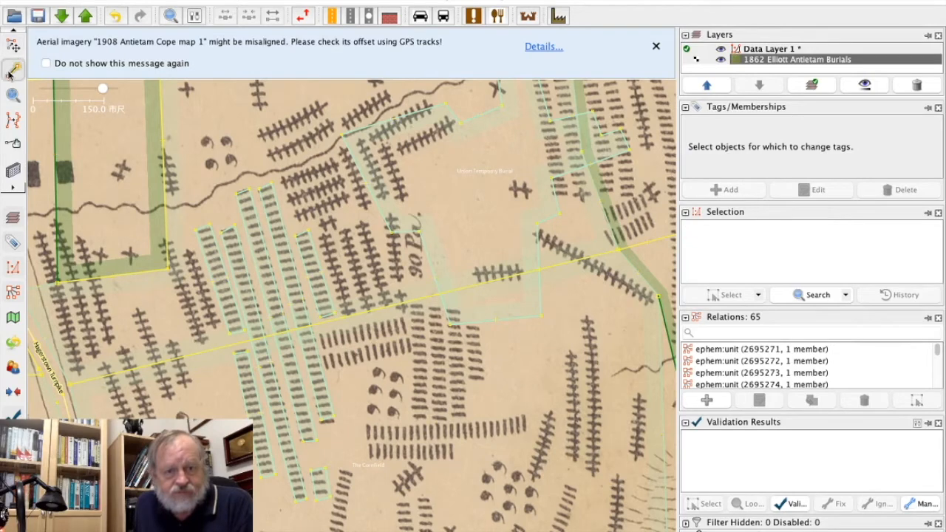
click(323, 334)
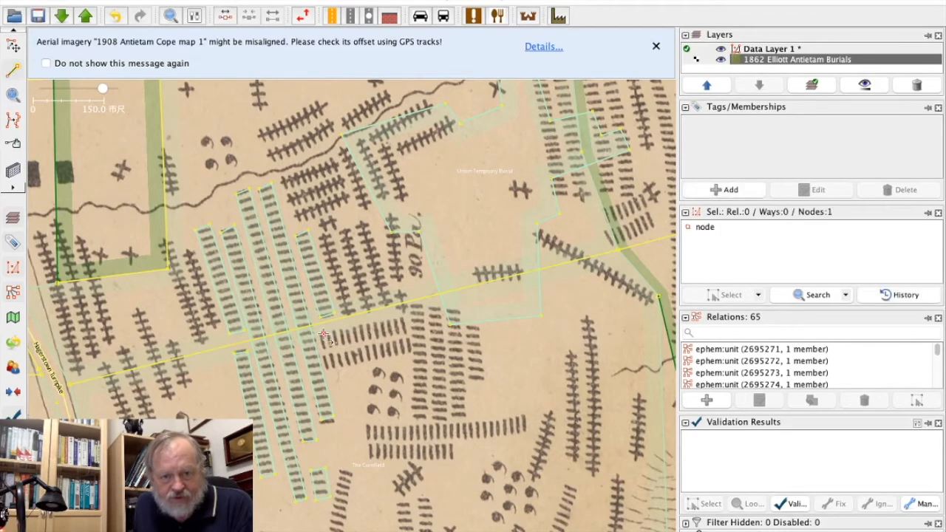
click(334, 367)
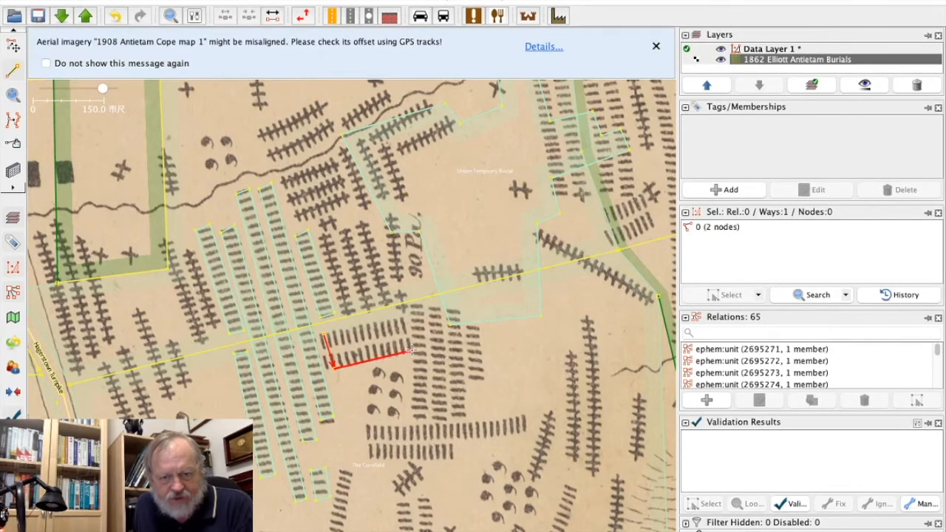
click(411, 352)
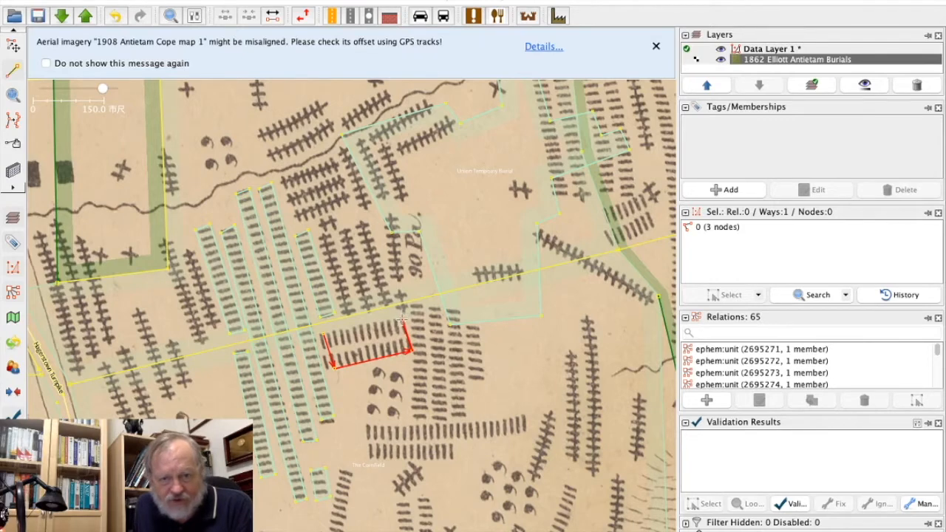
click(403, 320)
click(325, 337)
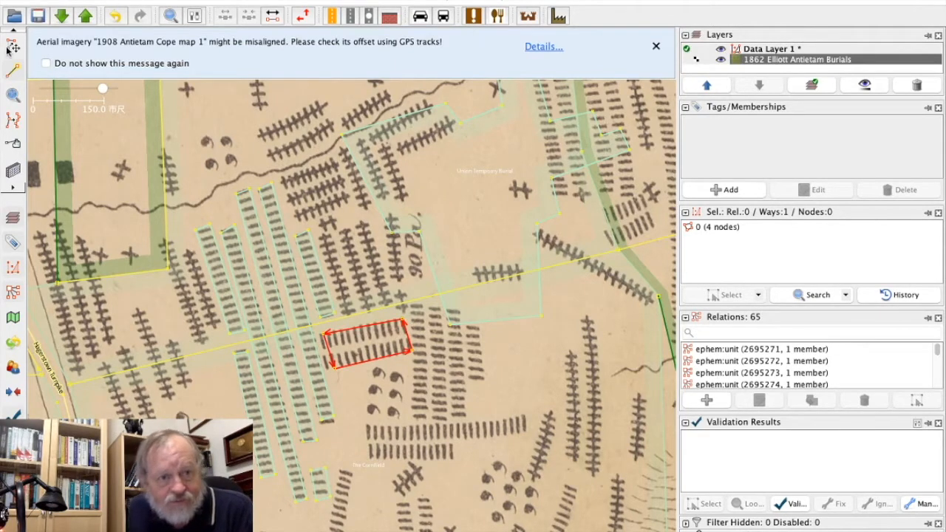
Shift the two western corners of the double-row area westward to enclose the first graves of both rows.
click(9, 48)
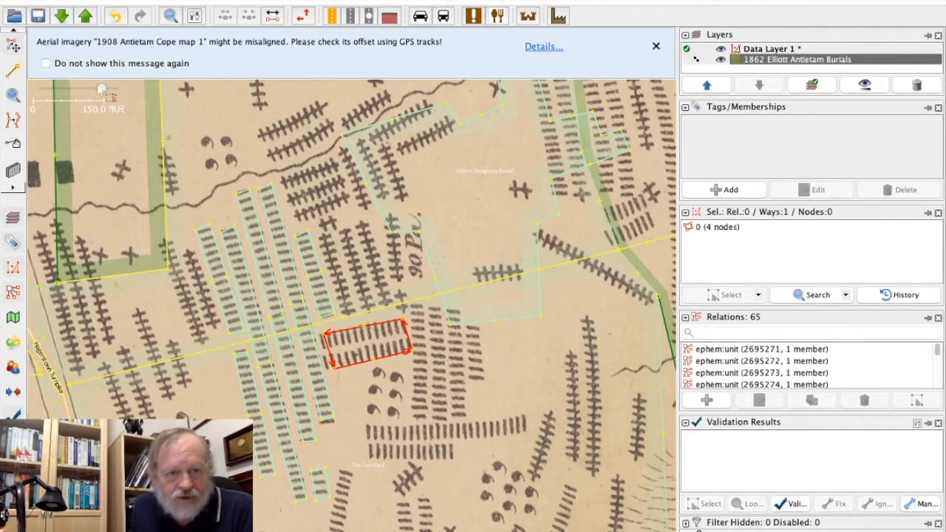
drag(101, 89, 107, 88)
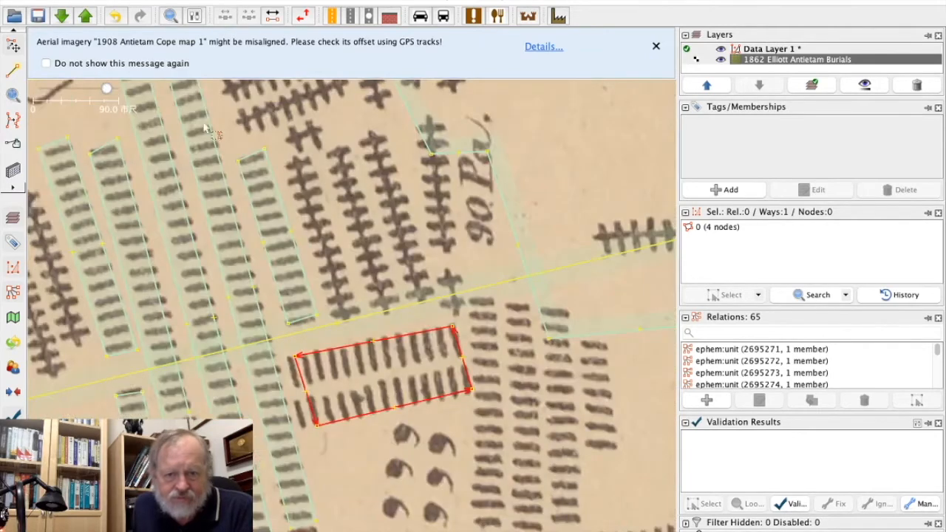
click(344, 391)
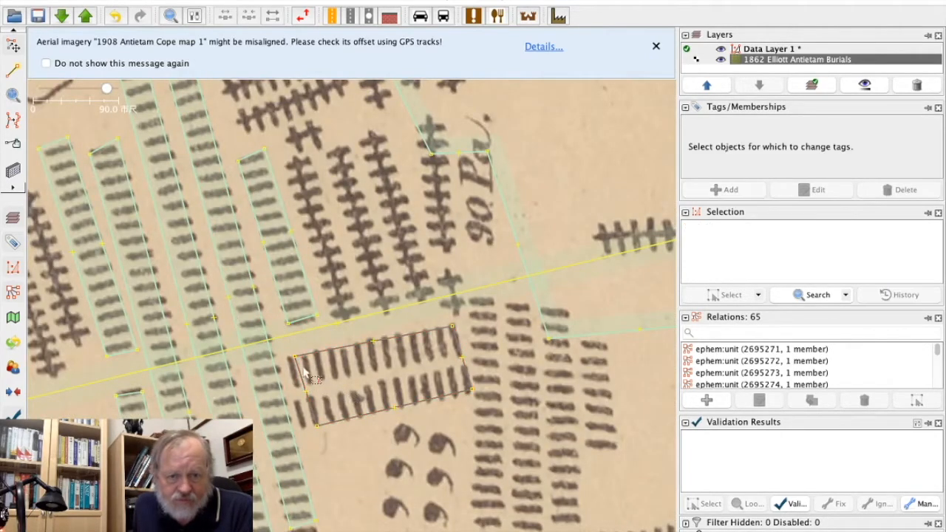
drag(294, 360, 283, 359)
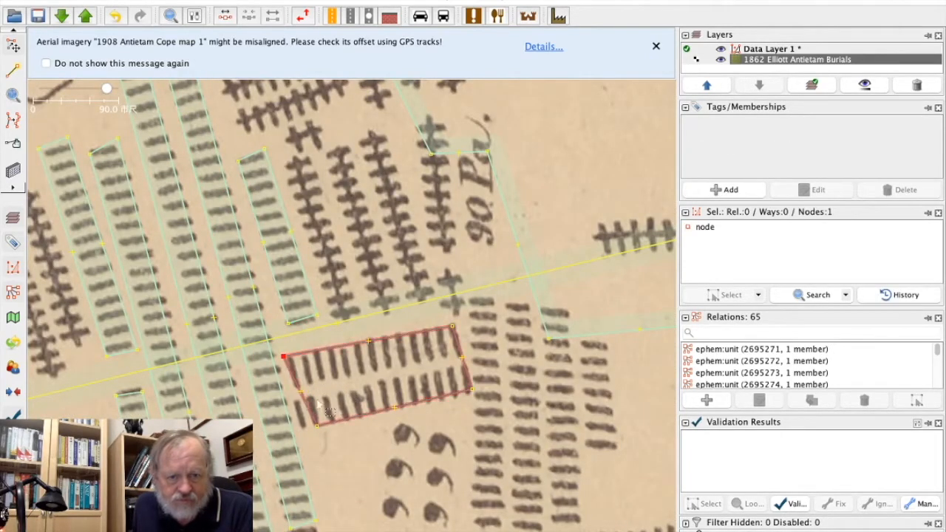
drag(317, 427, 300, 426)
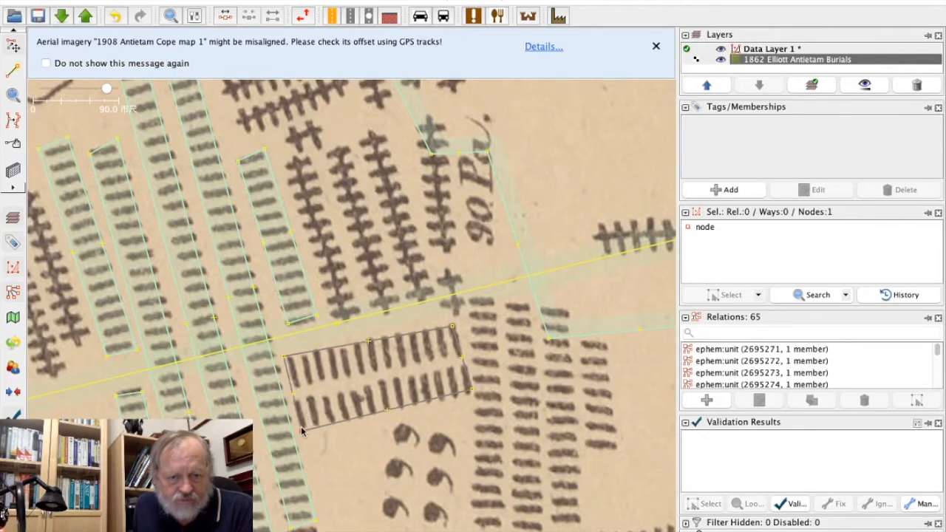
click(358, 395)
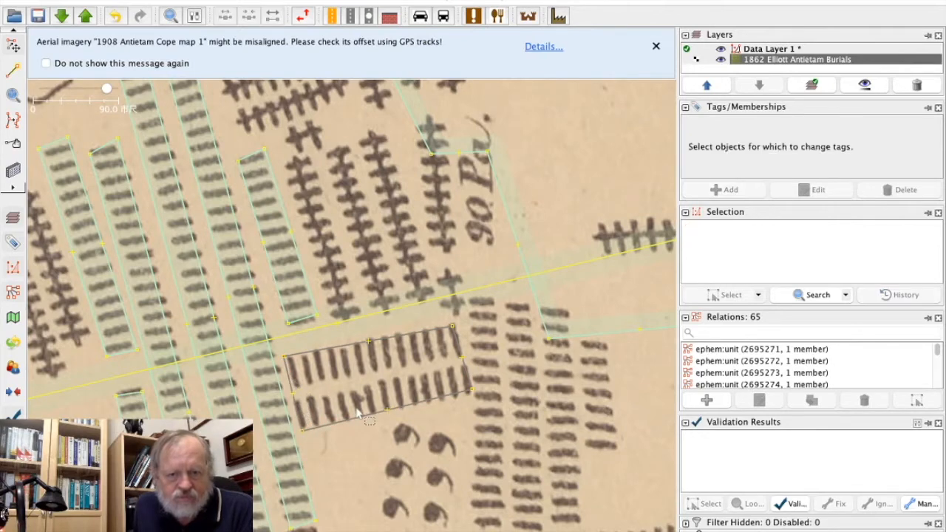
Apply the copied Confederate Temporary Burials tags to the double-row grave area.
click(361, 418)
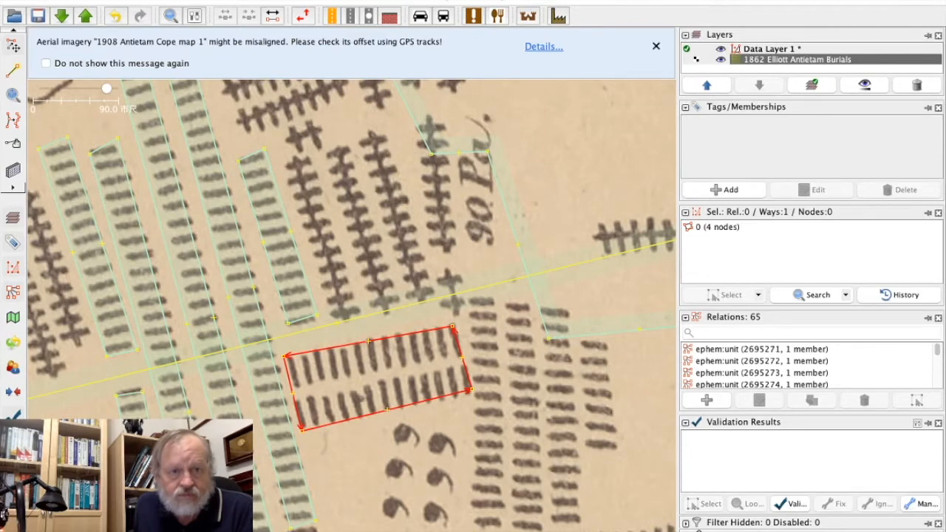
click(111, 0)
click(140, 77)
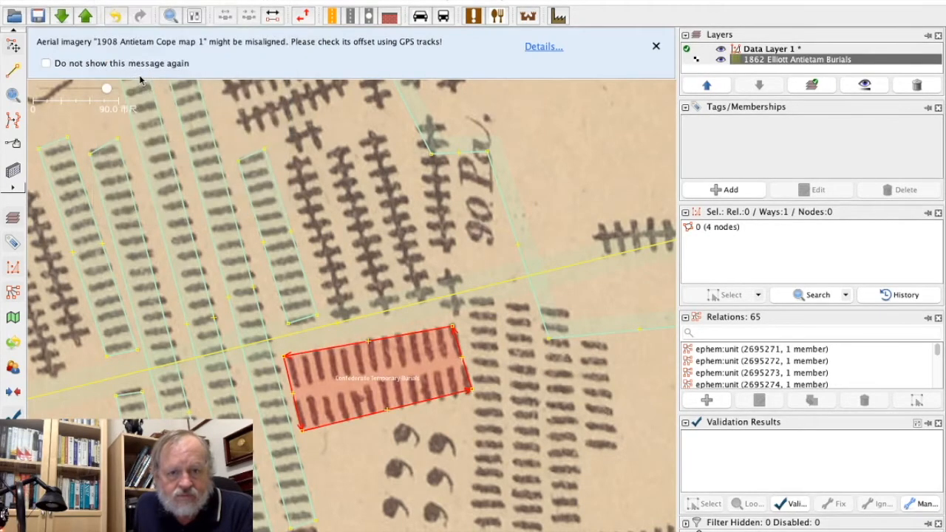
click(359, 464)
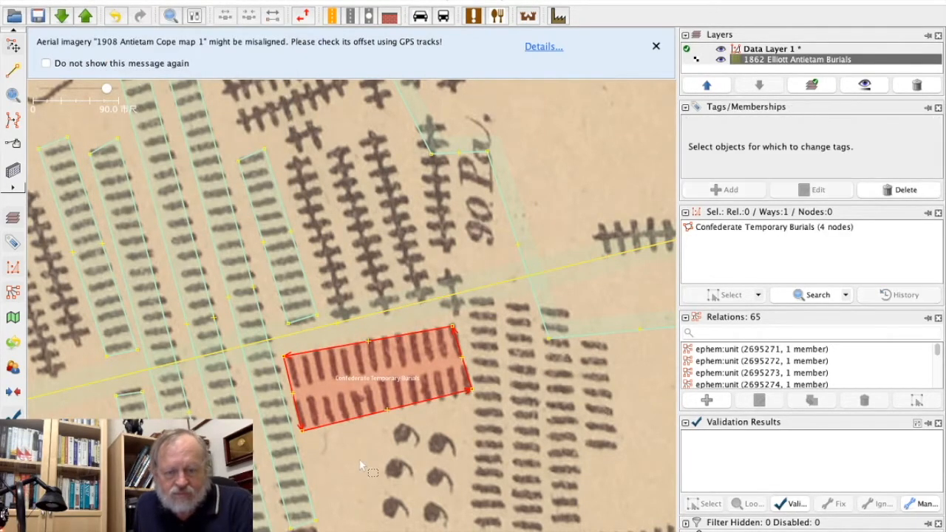
Move the two southern corners of the Union Temporary Burial area north of the yellow line, clear of the grave columns below.
drag(361, 464, 225, 460)
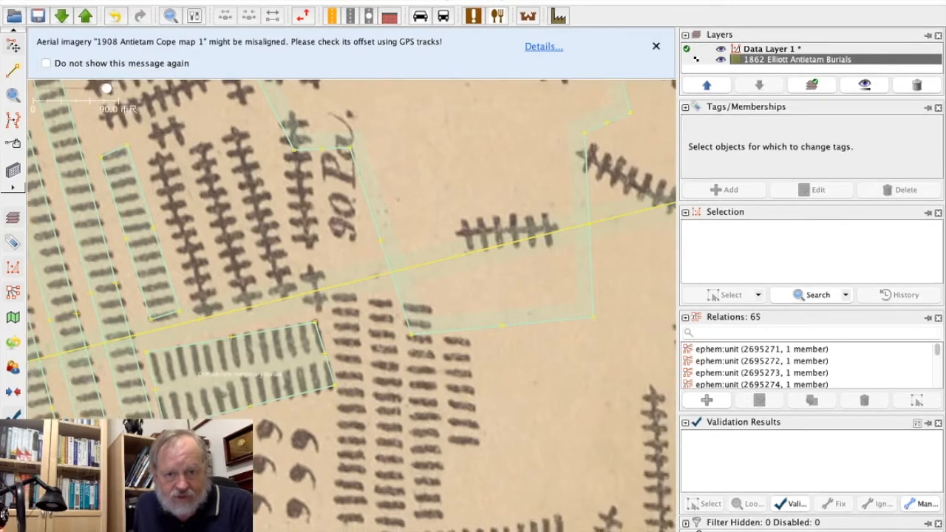
click(410, 337)
drag(409, 334, 393, 247)
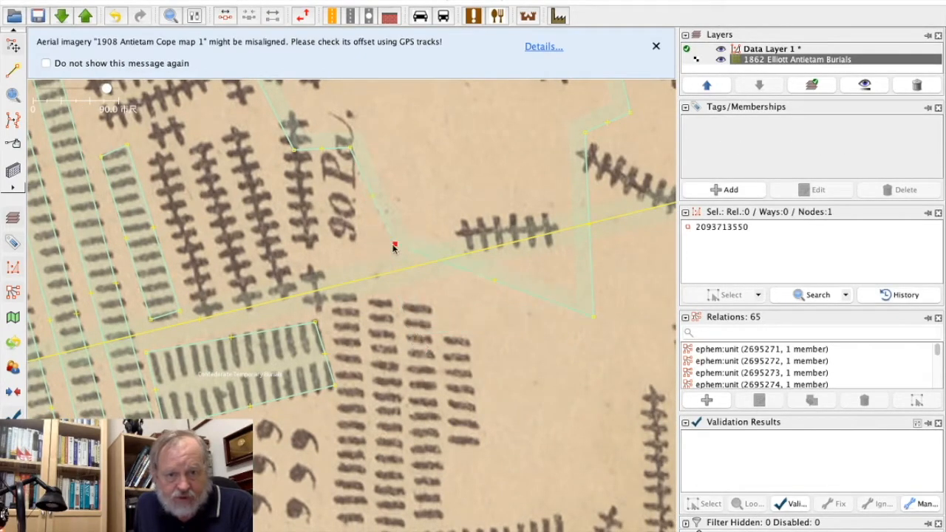
click(593, 316)
drag(593, 316, 578, 240)
drag(577, 198, 576, 198)
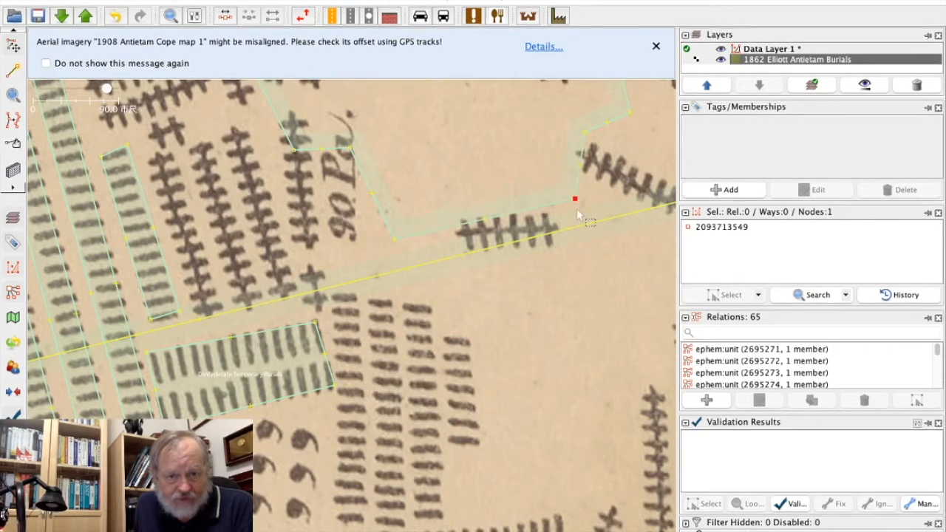
click(577, 210)
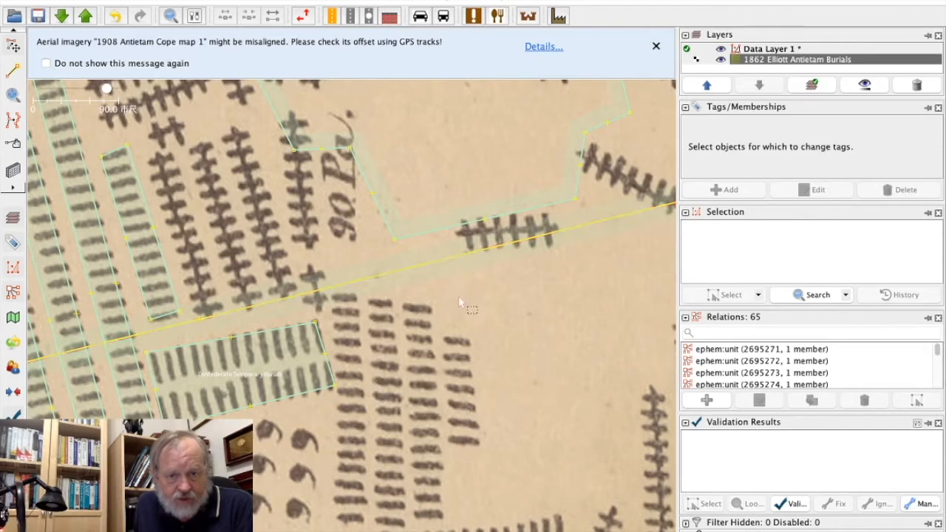
Nudge the two eastern corners of the double-row grave area outward to fit the last graves of both rows.
click(314, 323)
drag(315, 324, 318, 324)
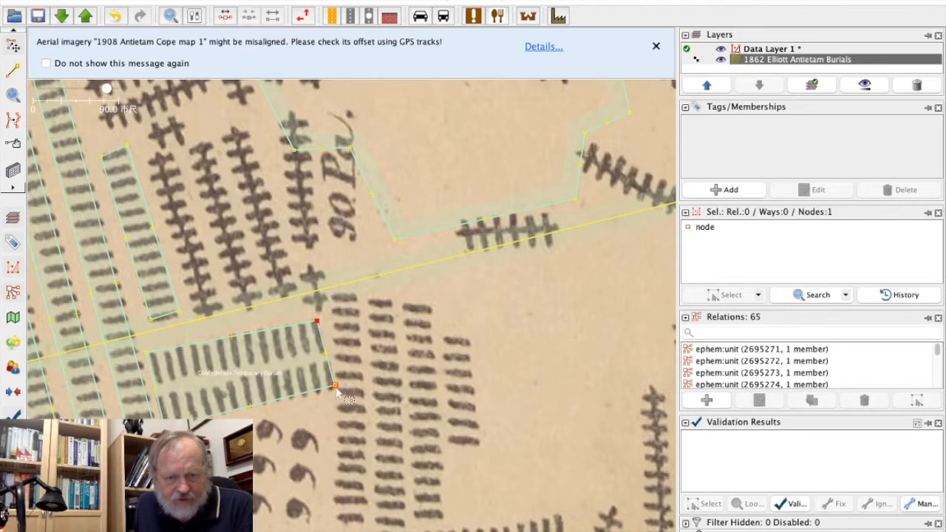
drag(335, 390, 334, 392)
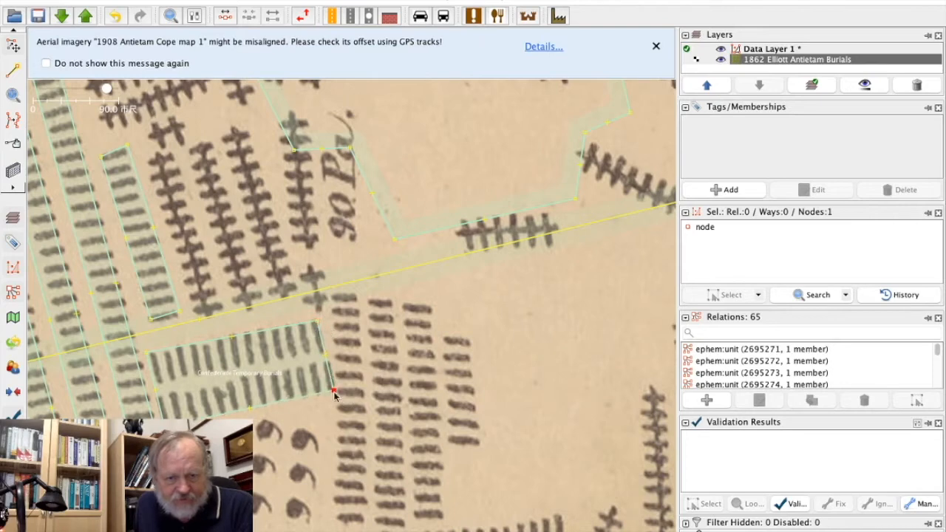
click(392, 391)
Draw a closed four-node area around the first grave column east of the double row, pulling its southeast corner in to that column.
click(10, 69)
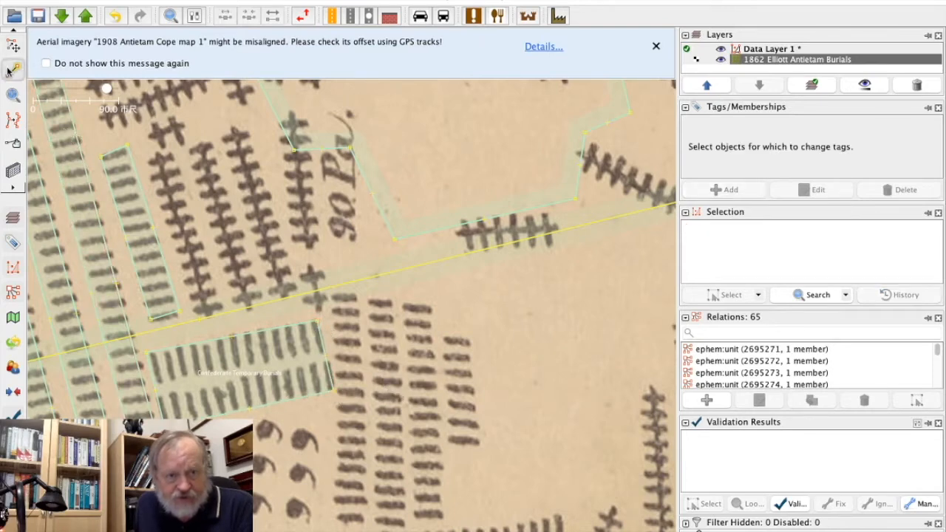
click(334, 301)
click(337, 522)
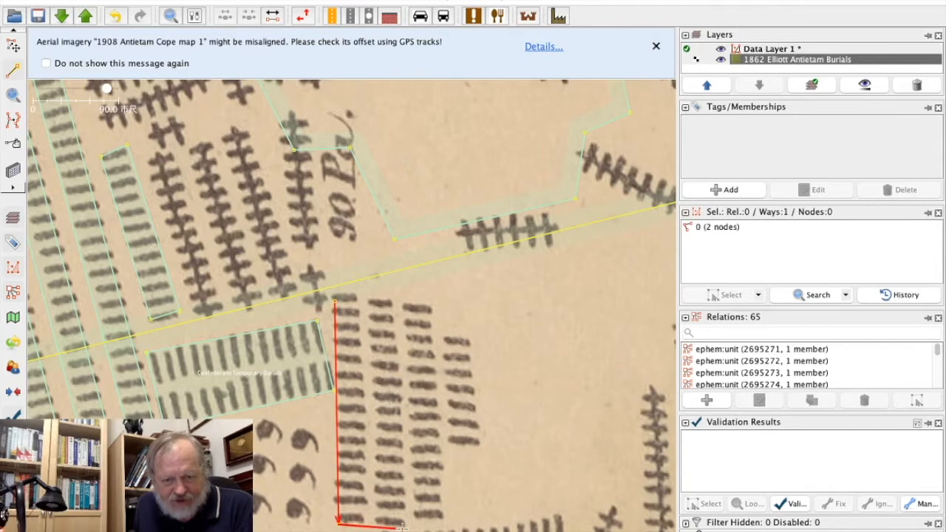
click(405, 527)
click(14, 46)
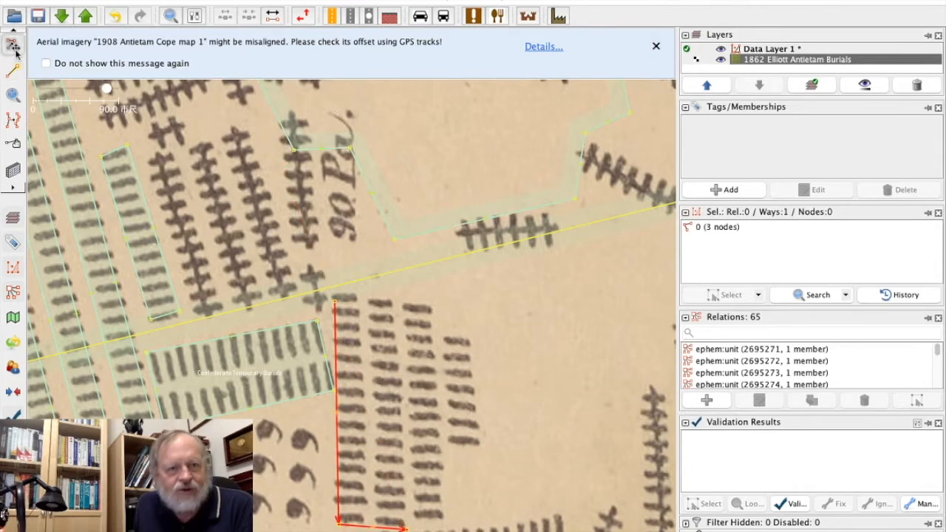
drag(405, 527, 378, 524)
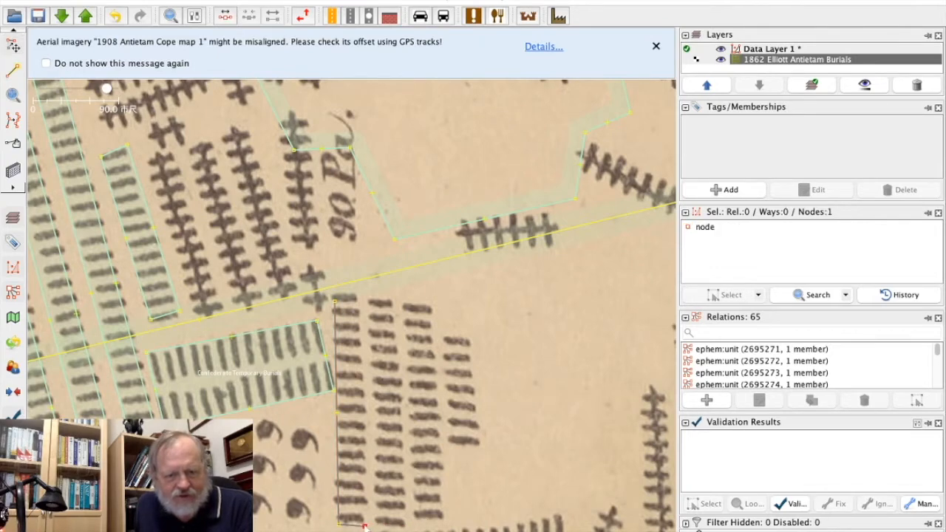
click(11, 70)
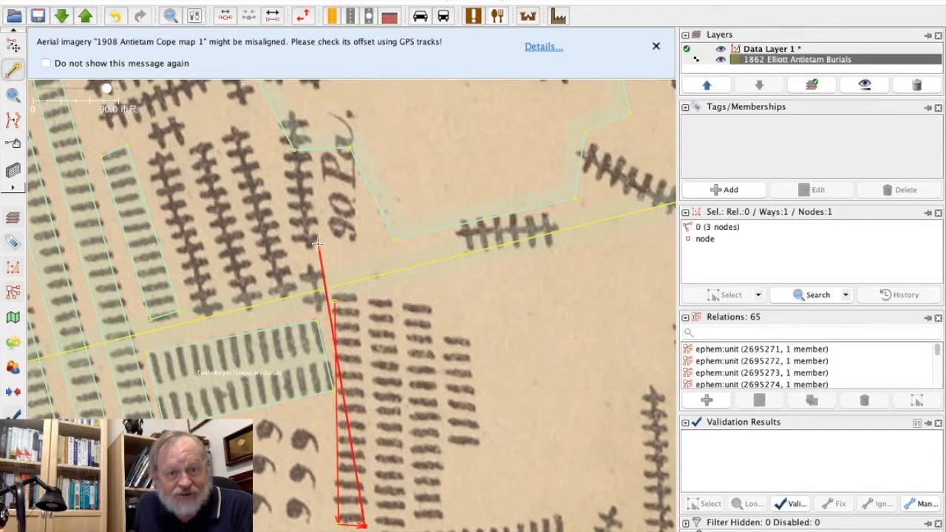
click(355, 300)
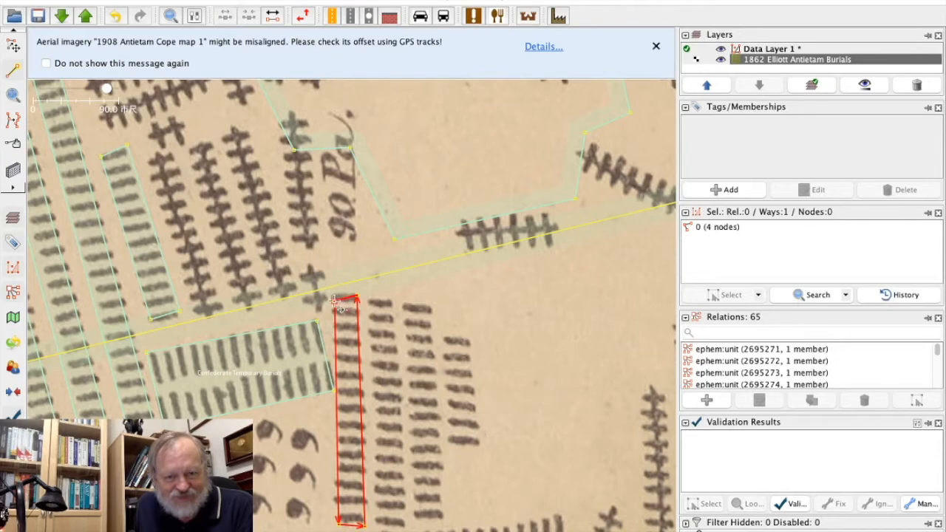
click(335, 300)
Apply the copied Confederate Temporary Burials tags to the first column's area and raise its northwest corner above the top grave.
click(13, 44)
click(127, 2)
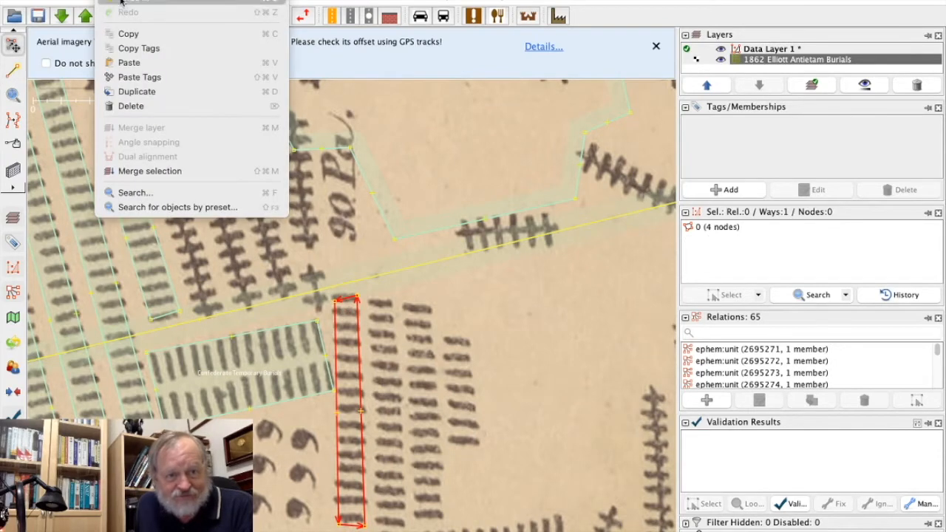
click(134, 77)
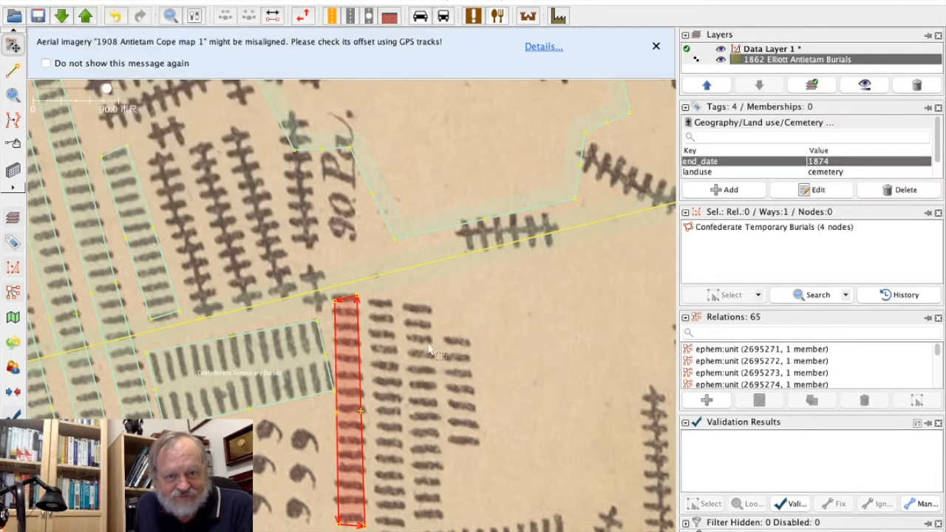
click(344, 323)
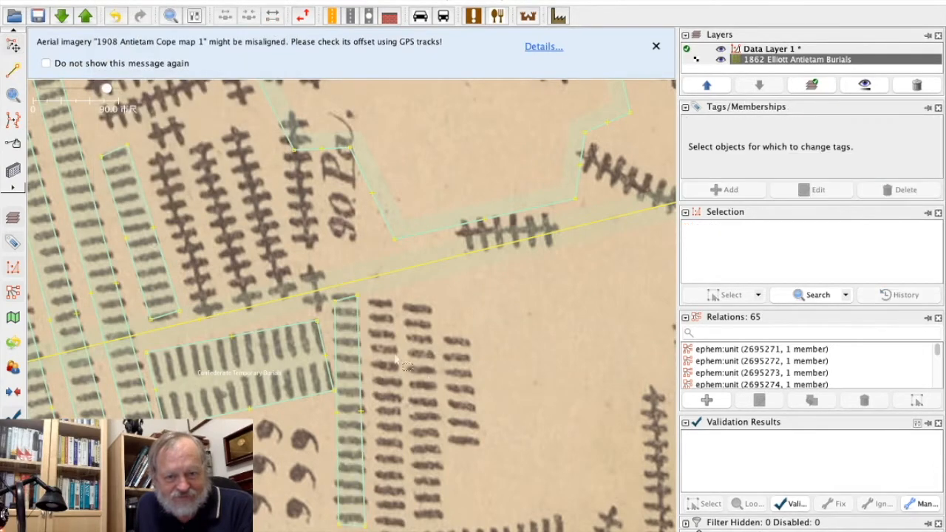
click(335, 296)
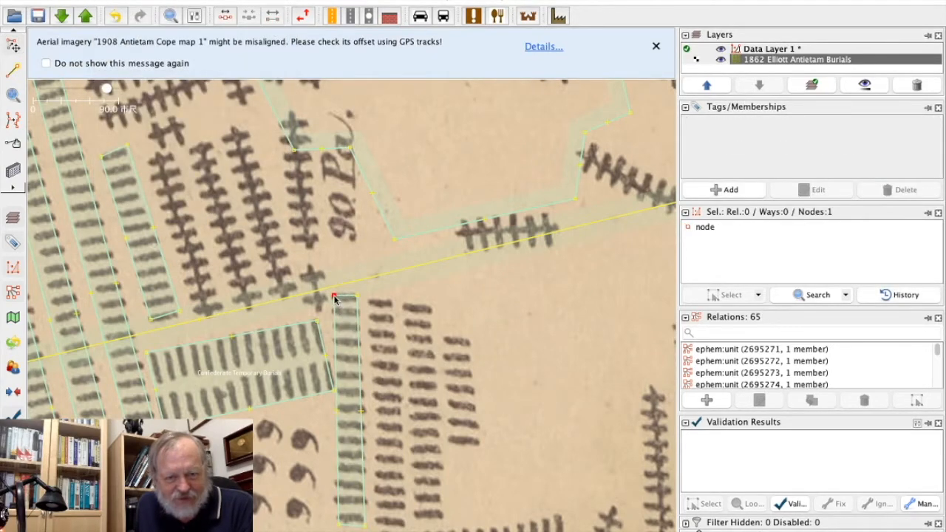
click(422, 332)
Draw a closed four-node area around the second grave column east of the double row.
click(13, 69)
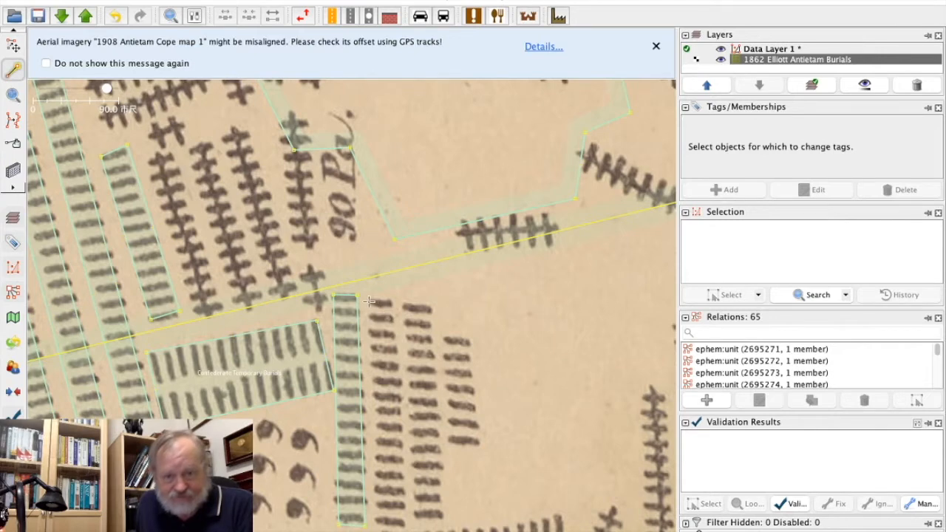
click(367, 300)
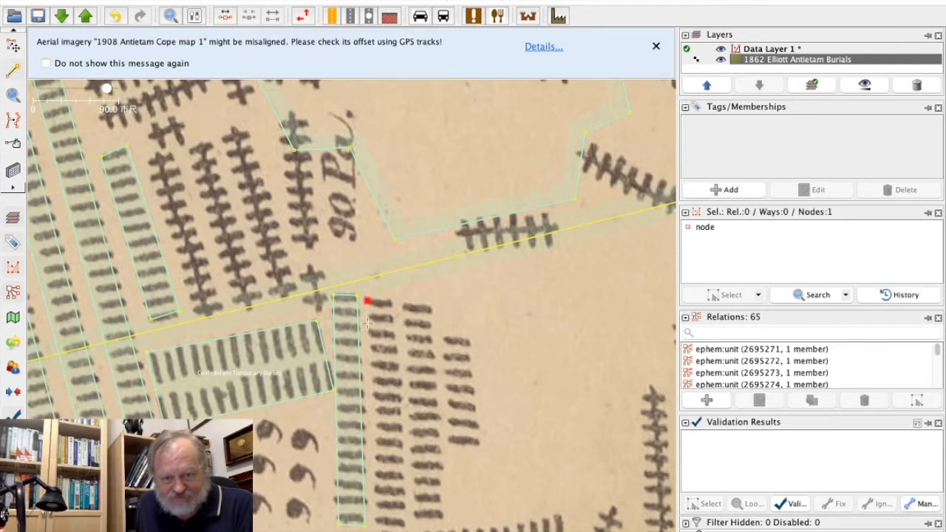
click(376, 523)
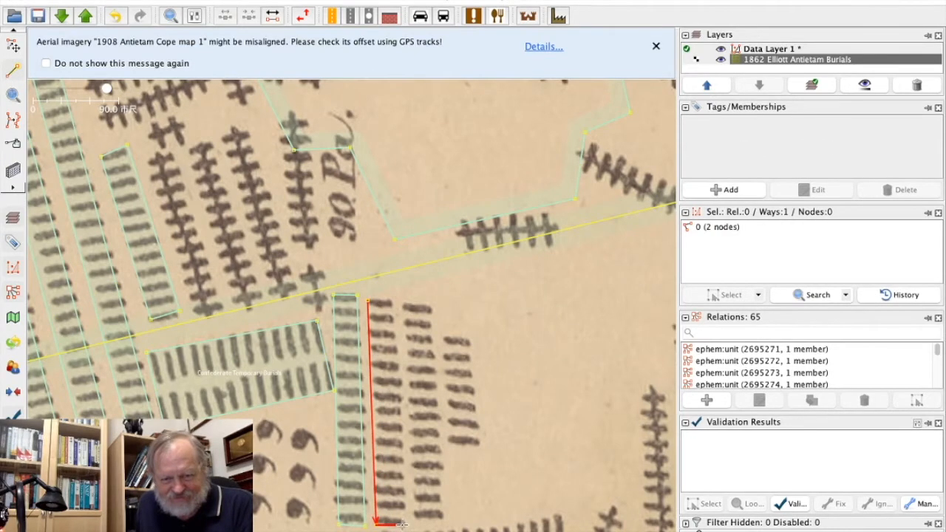
click(405, 525)
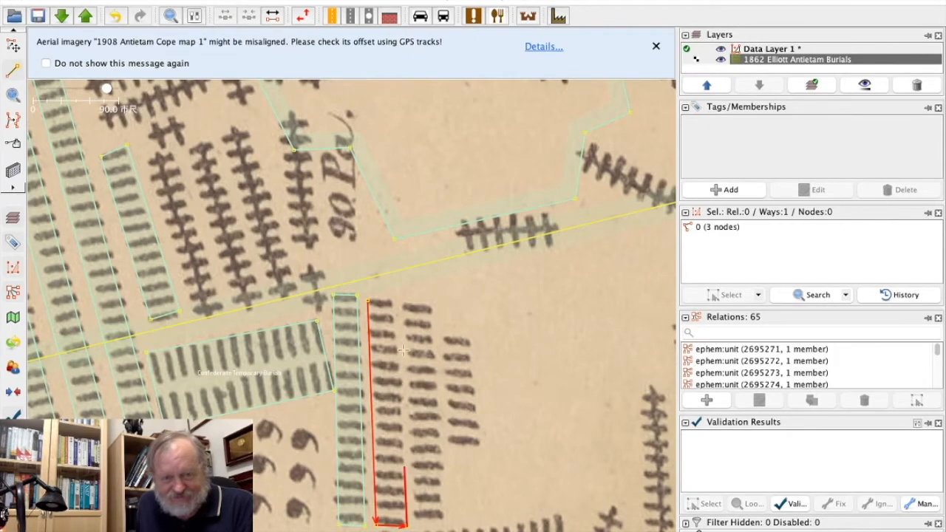
click(393, 297)
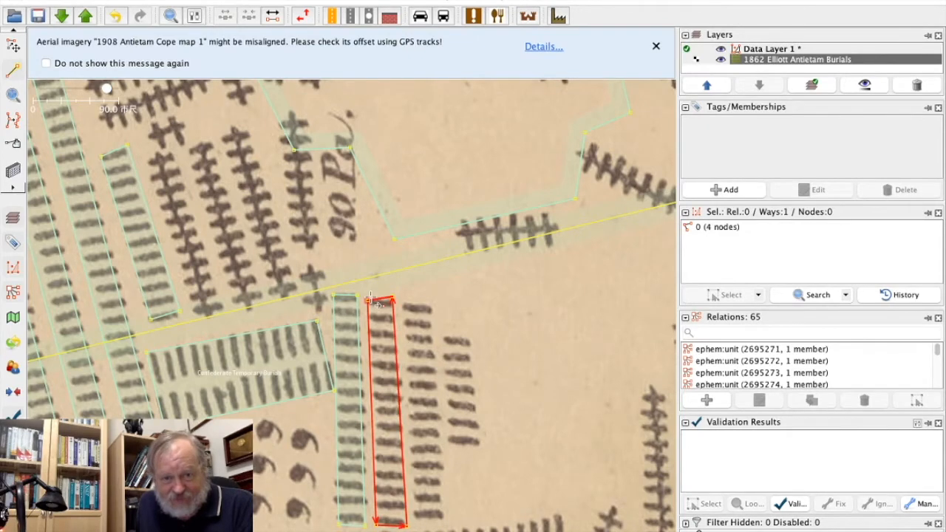
click(369, 300)
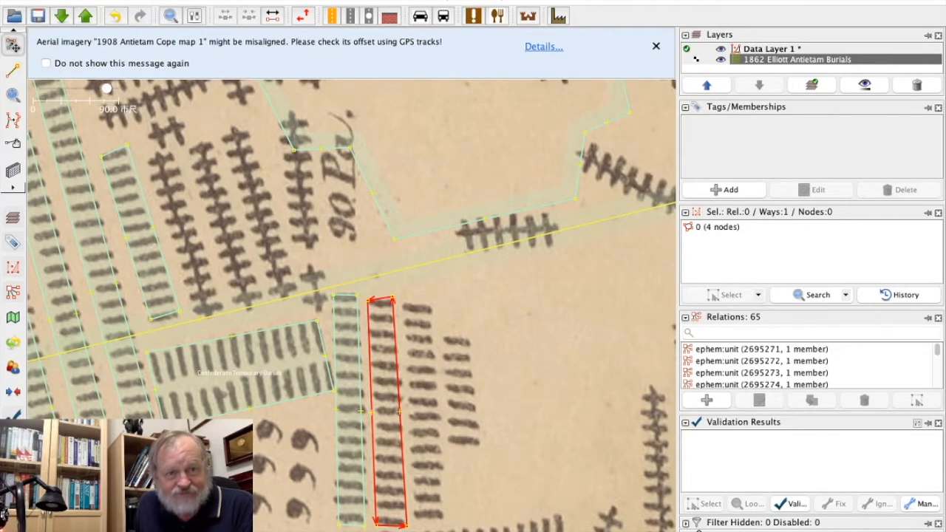
Apply the copied Confederate Temporary Burials tags to the second column's area and raise its northwest corner above the top grave.
click(111, 2)
click(132, 77)
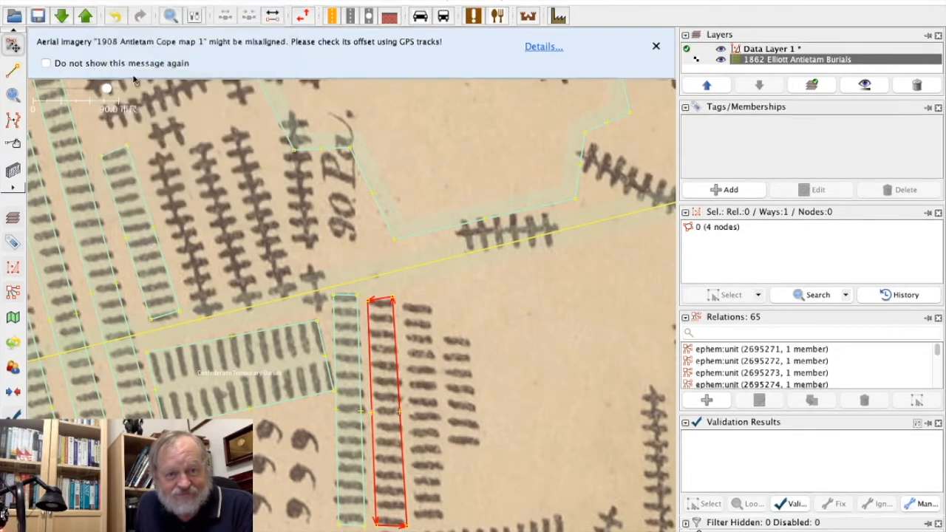
click(451, 349)
click(367, 301)
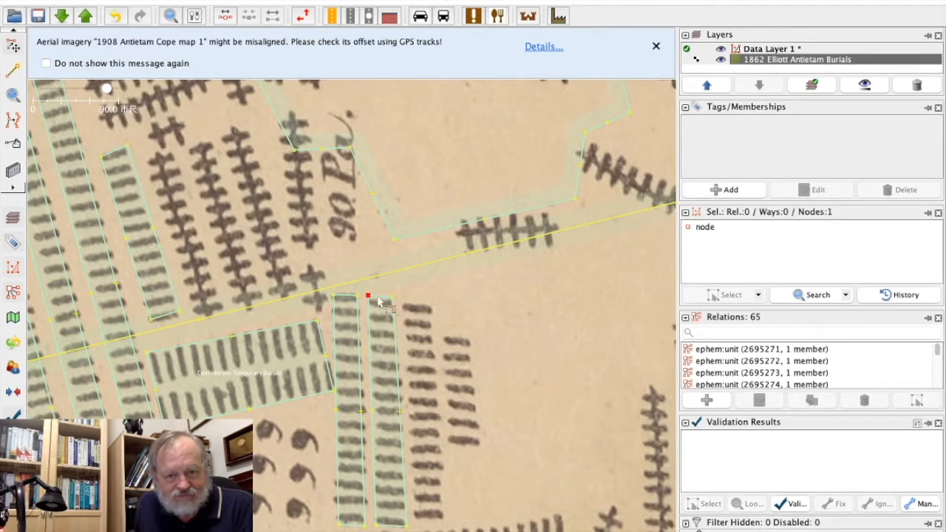
click(475, 321)
Draw a closed four-node area around the third grave column east of the double row.
click(12, 69)
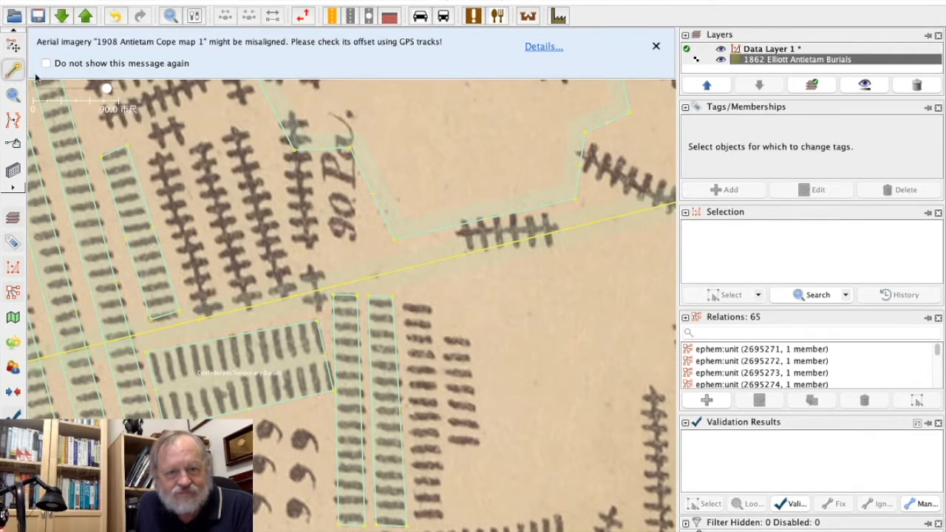
click(405, 306)
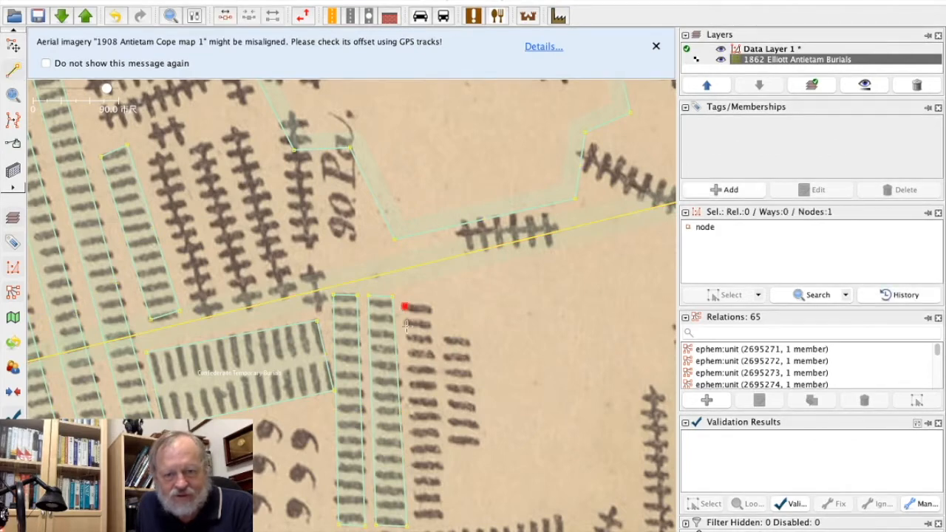
click(415, 517)
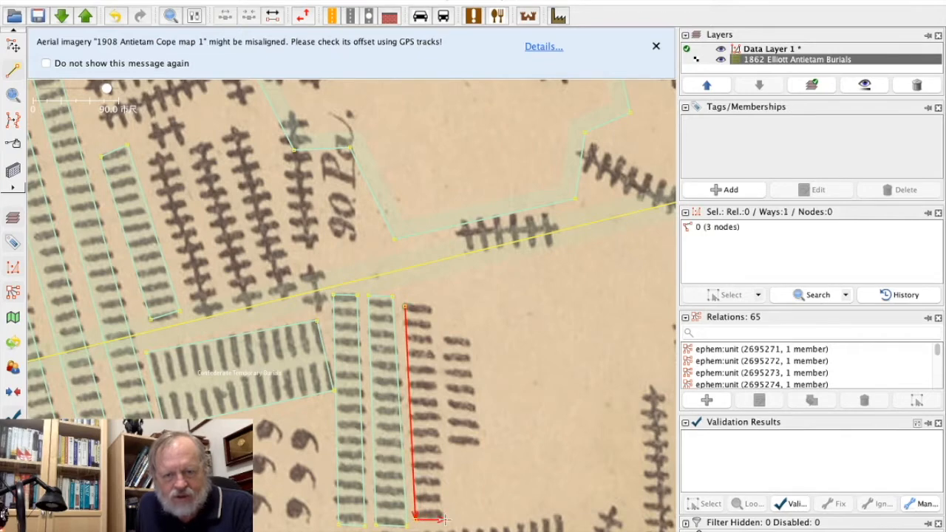
click(431, 305)
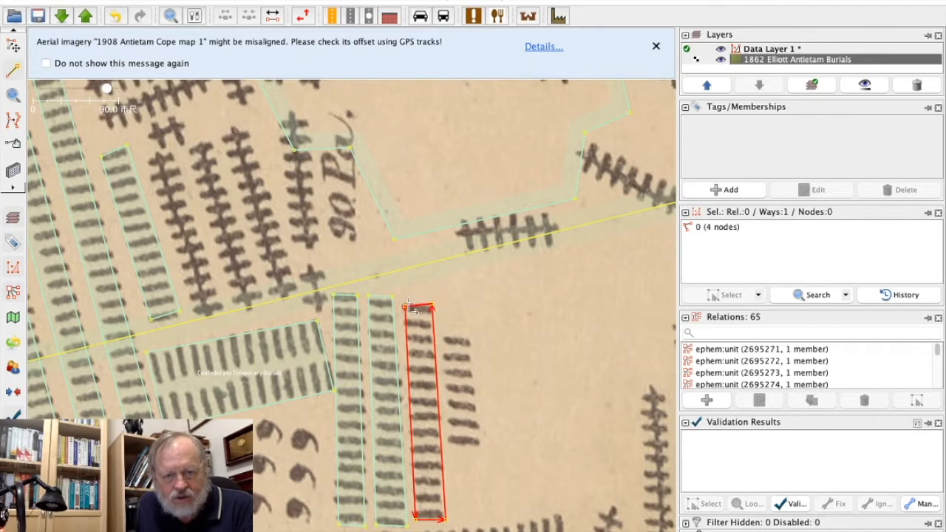
click(407, 307)
Apply the copied Confederate Temporary Burials tags to the third column's area and deselect it.
click(14, 46)
click(107, 1)
click(139, 77)
click(141, 128)
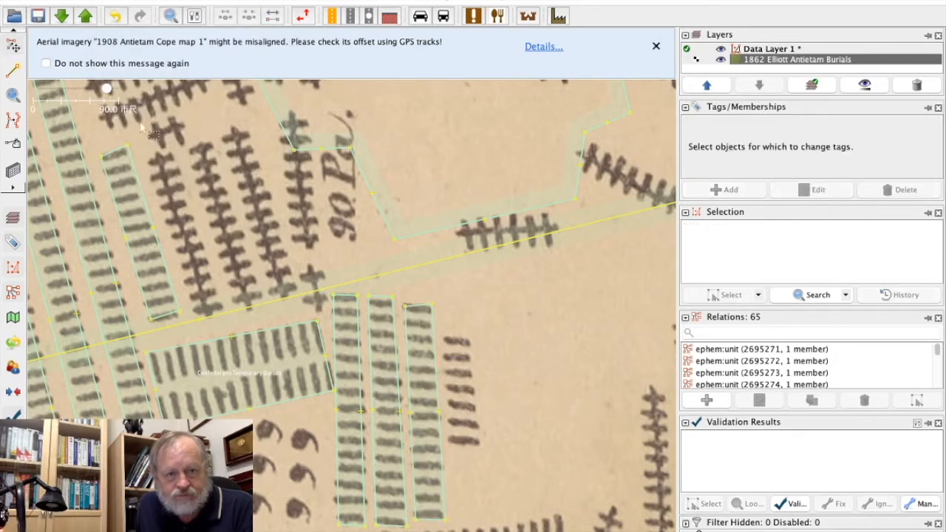
Draw a closed four-node area around the short fourth grave column at the eastern end of the group.
click(12, 68)
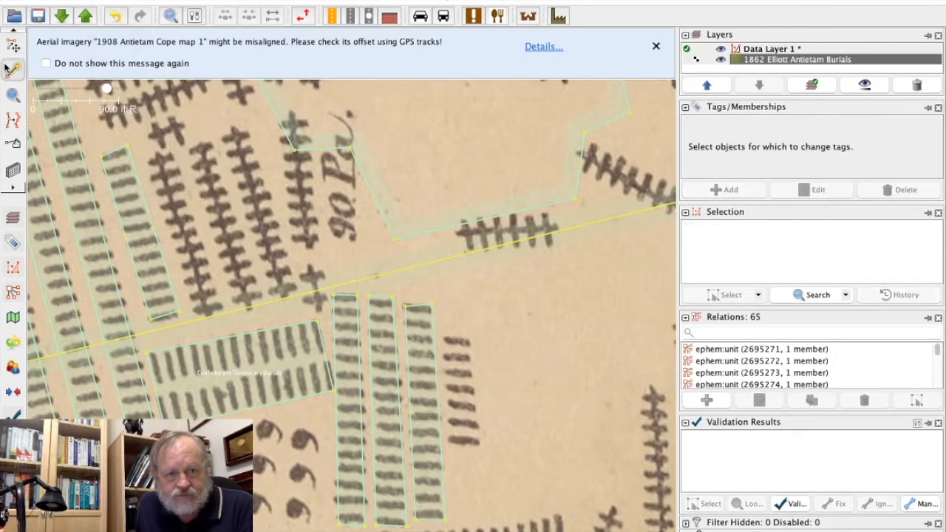
click(443, 338)
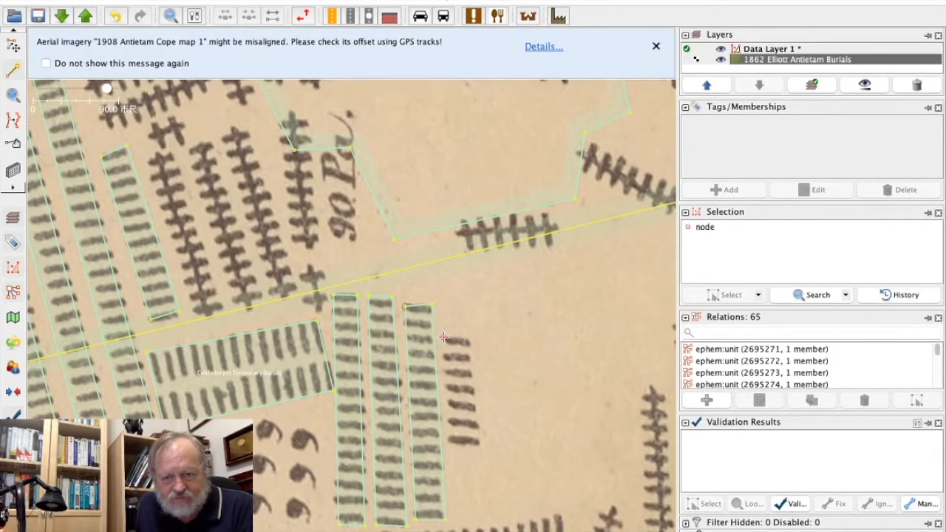
click(449, 445)
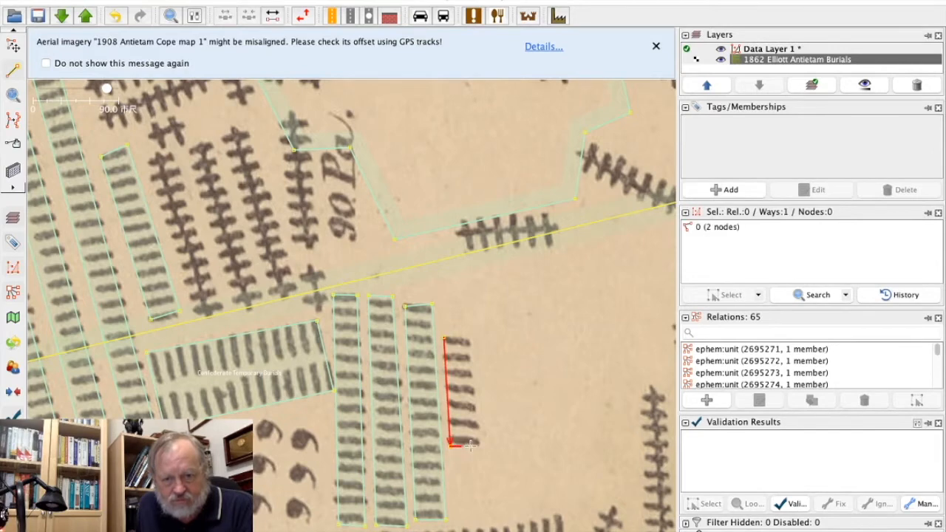
click(472, 336)
click(447, 337)
Apply the copied Confederate Temporary Burials tags to the short fourth column's area and review its tag list.
click(14, 46)
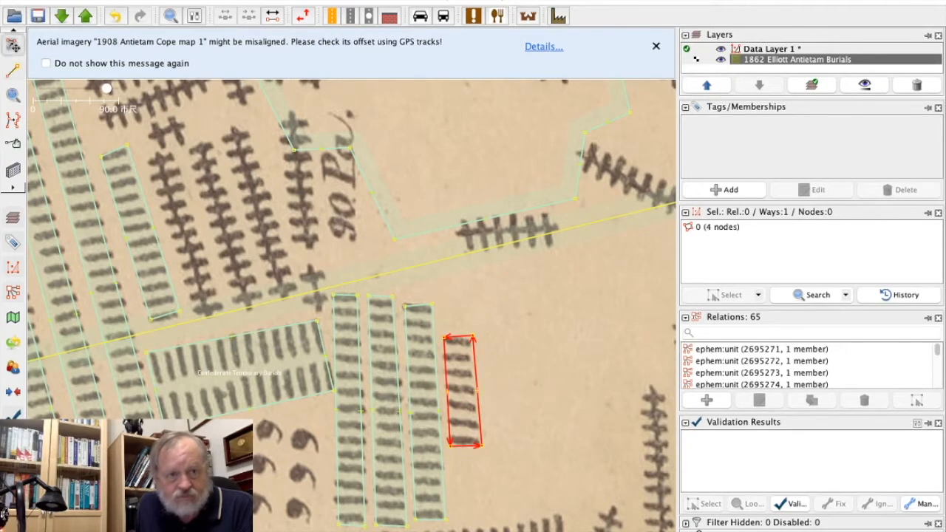
click(133, 1)
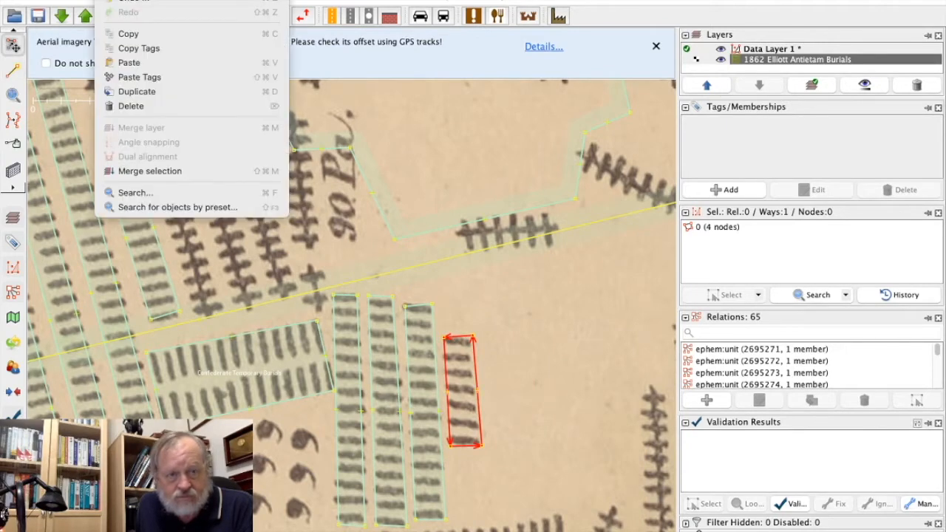
click(141, 78)
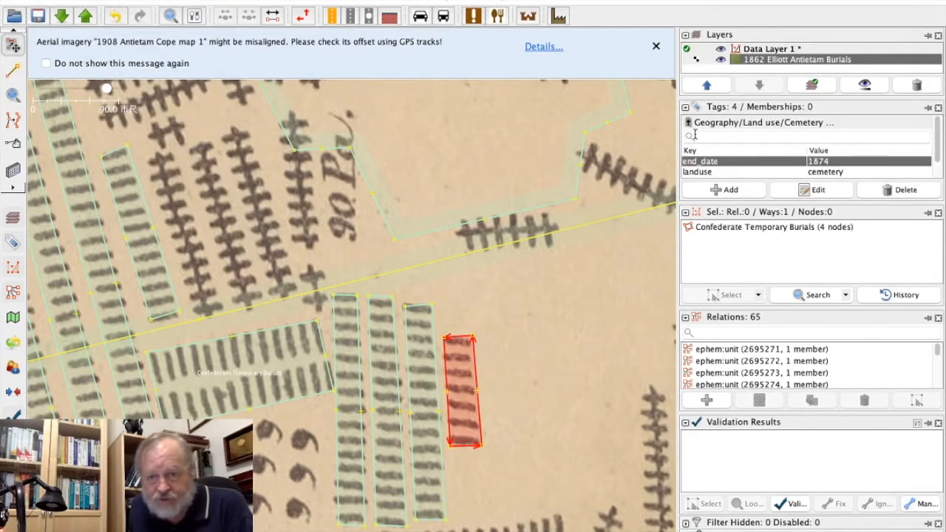
scroll(749, 175, down, 1)
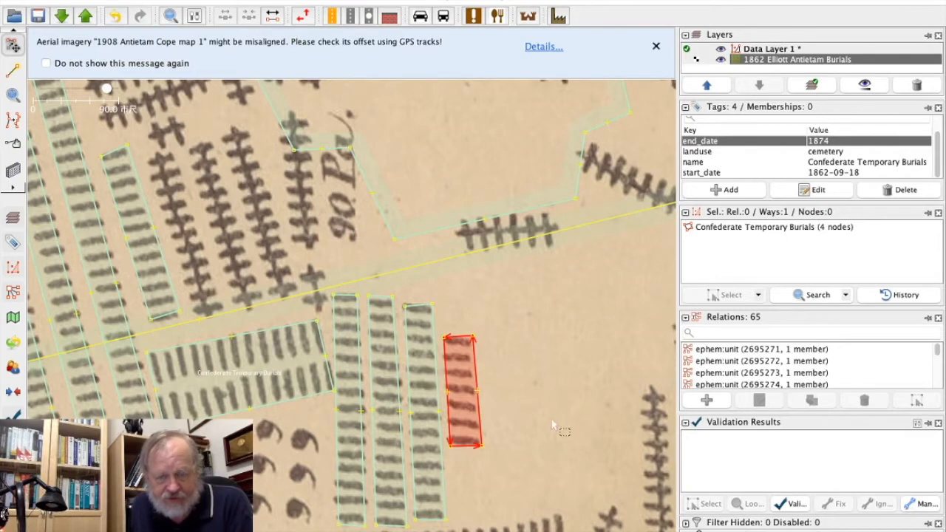
Draw a closed seven-node area around the long, slightly curved grave row south of the tagged columns.
drag(555, 443, 539, 251)
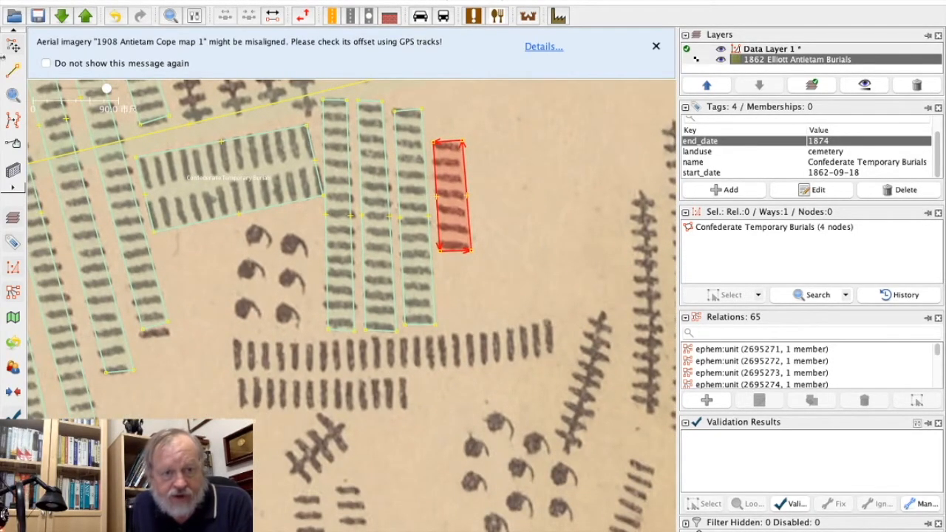
click(218, 350)
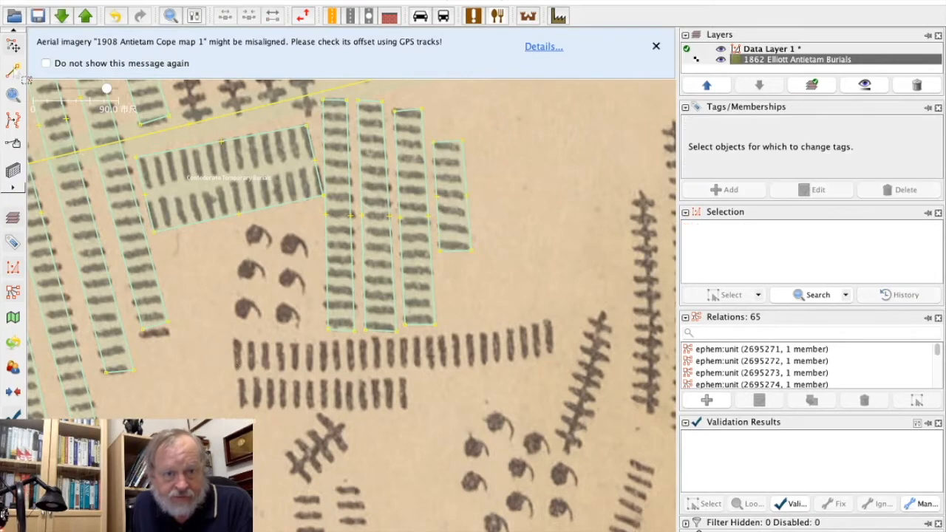
click(12, 68)
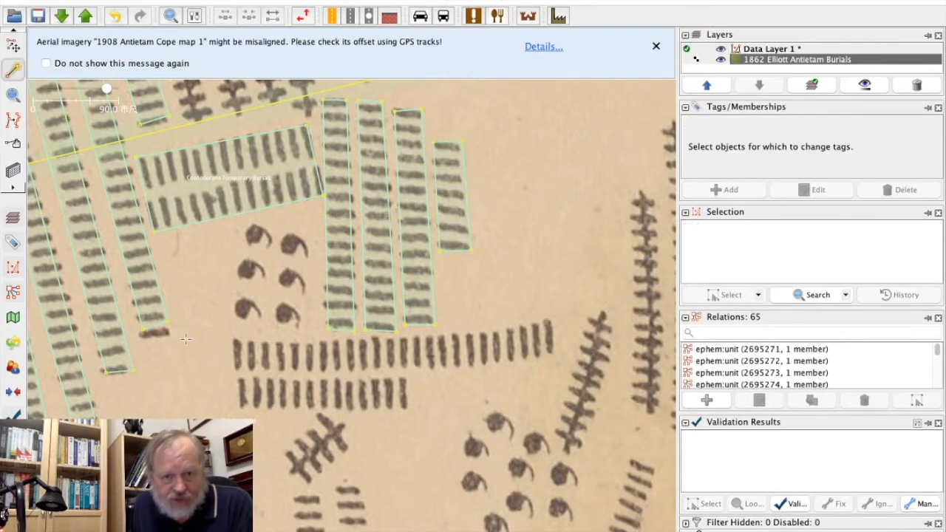
click(234, 340)
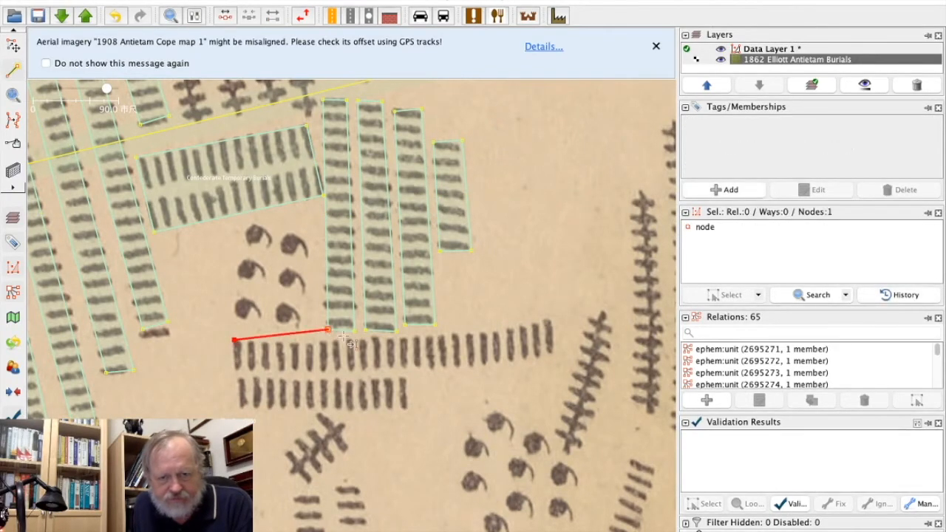
click(364, 345)
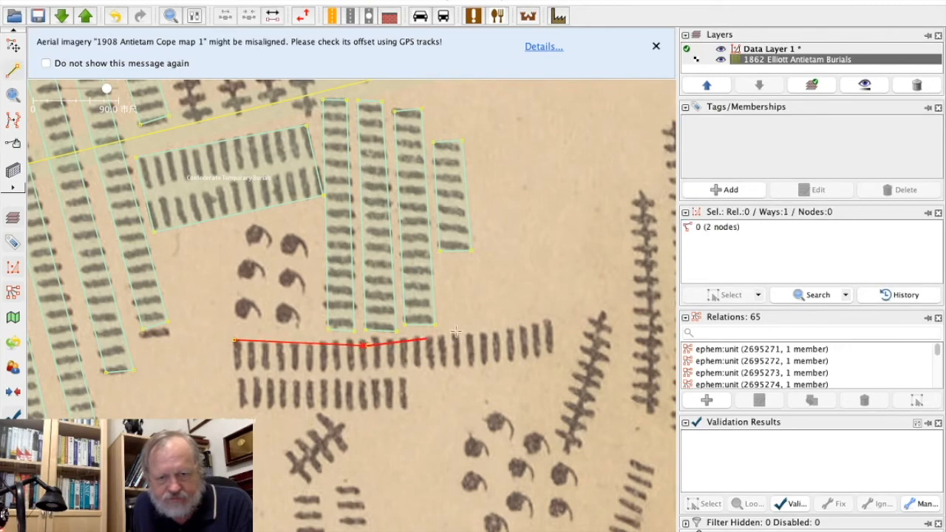
click(470, 337)
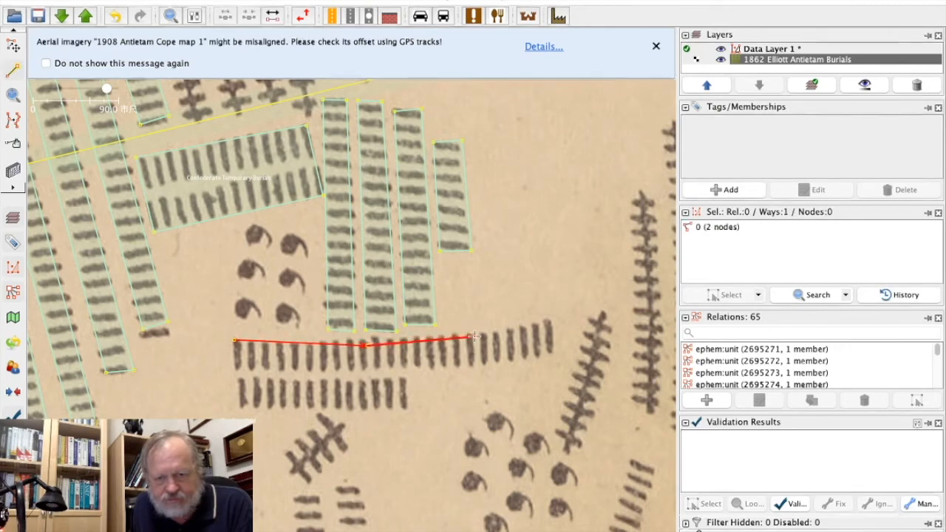
click(551, 318)
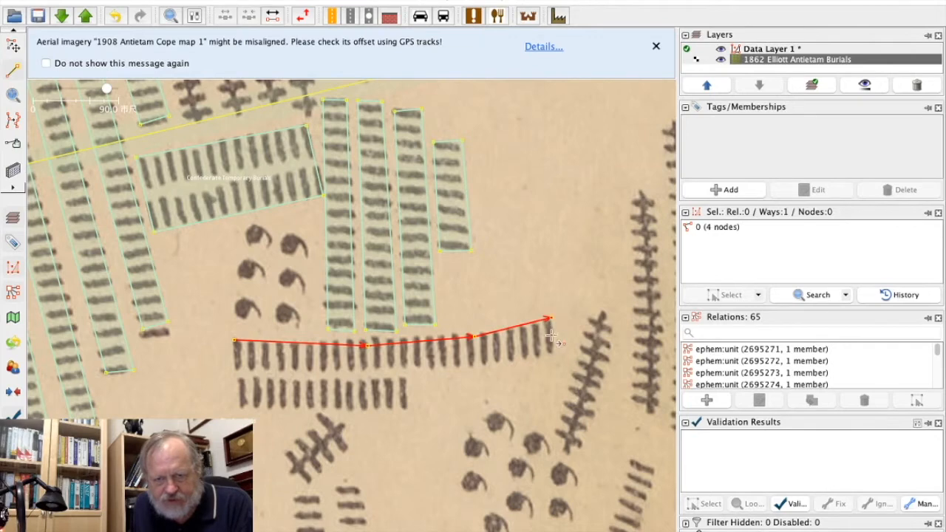
click(554, 354)
click(476, 368)
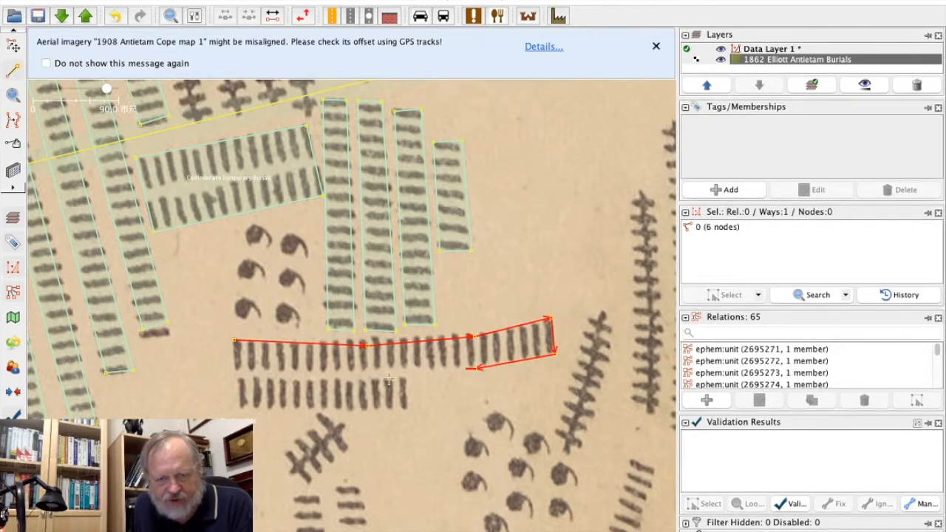
click(233, 370)
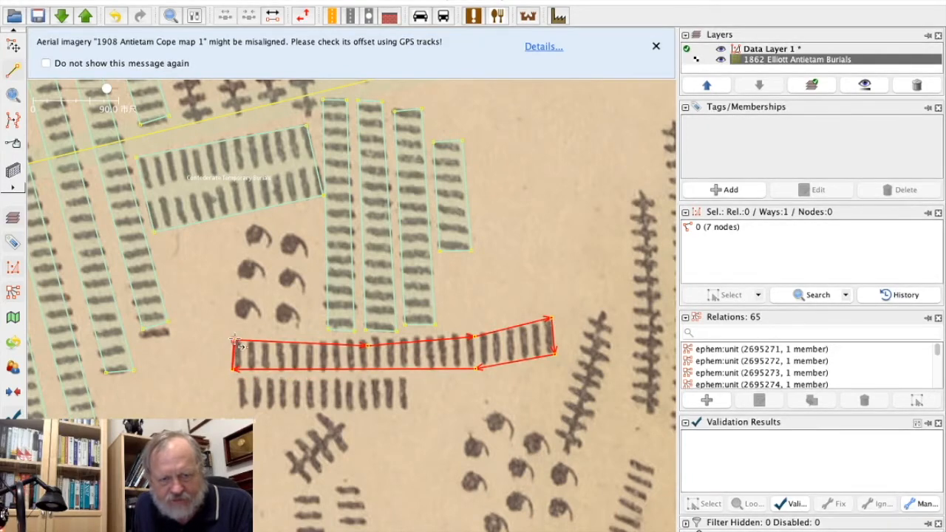
click(234, 342)
key(s)
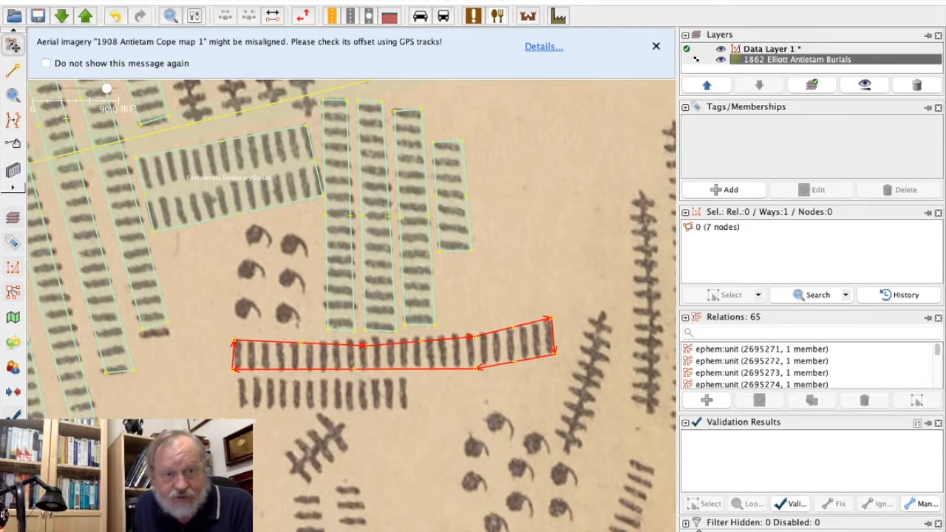
Apply the copied Confederate Temporary Burials tags to the long curved row's area and nudge its southwest corner node slightly south.
click(108, 0)
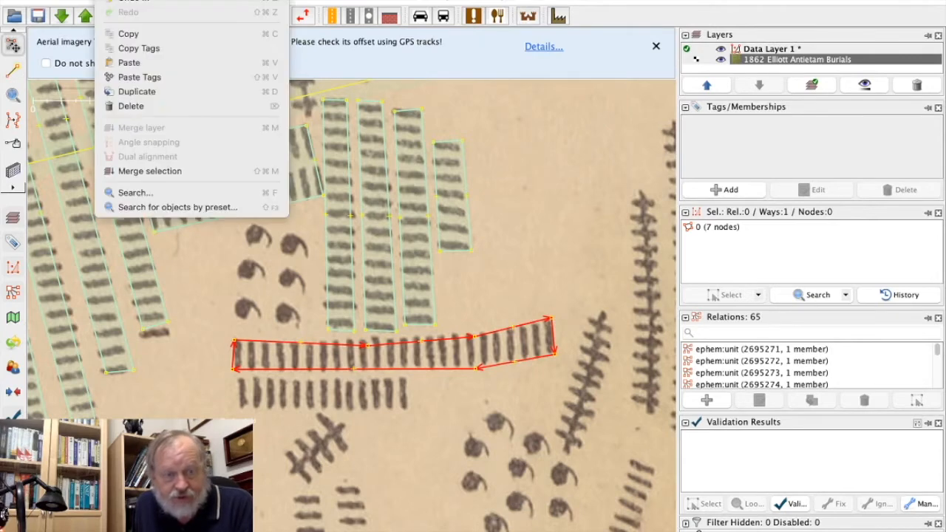
click(154, 79)
click(193, 396)
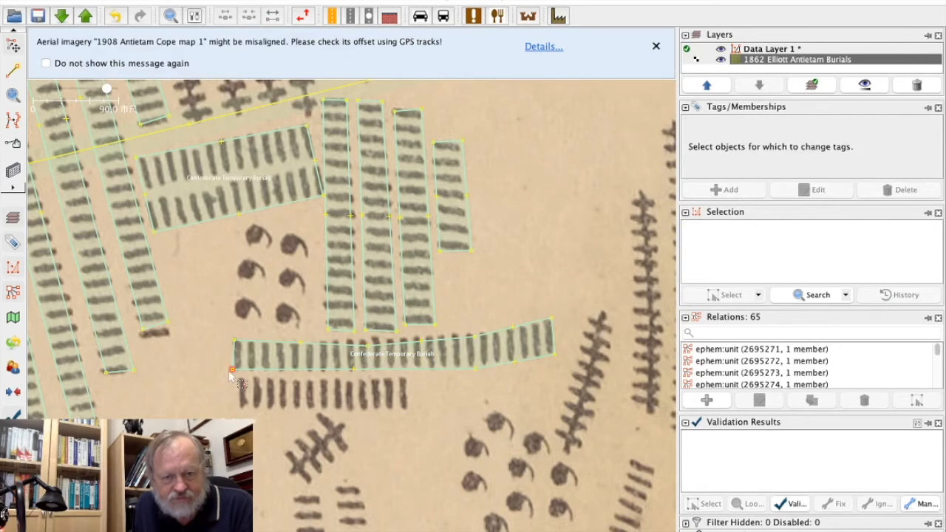
click(231, 371)
drag(231, 371, 232, 375)
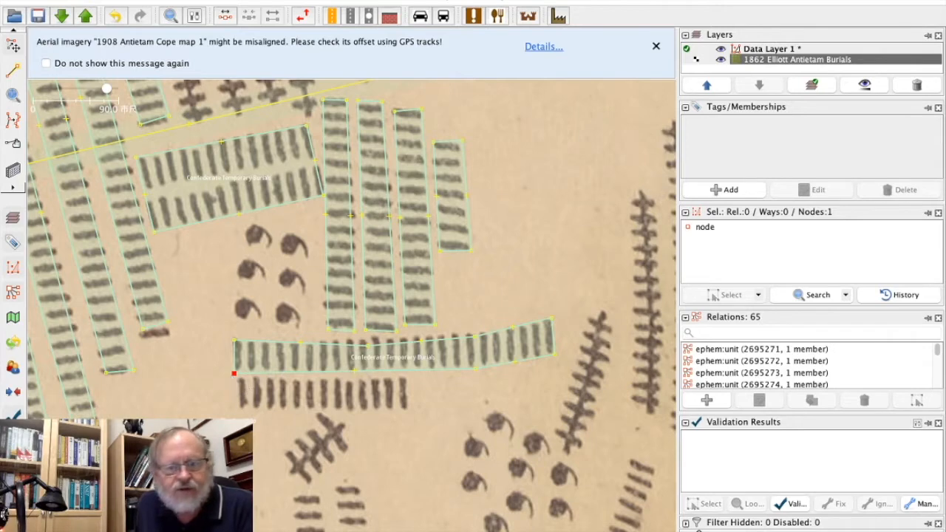
key(Escape)
Draw a closed four-node area around the shorter grave row directly below the long curved row.
click(12, 70)
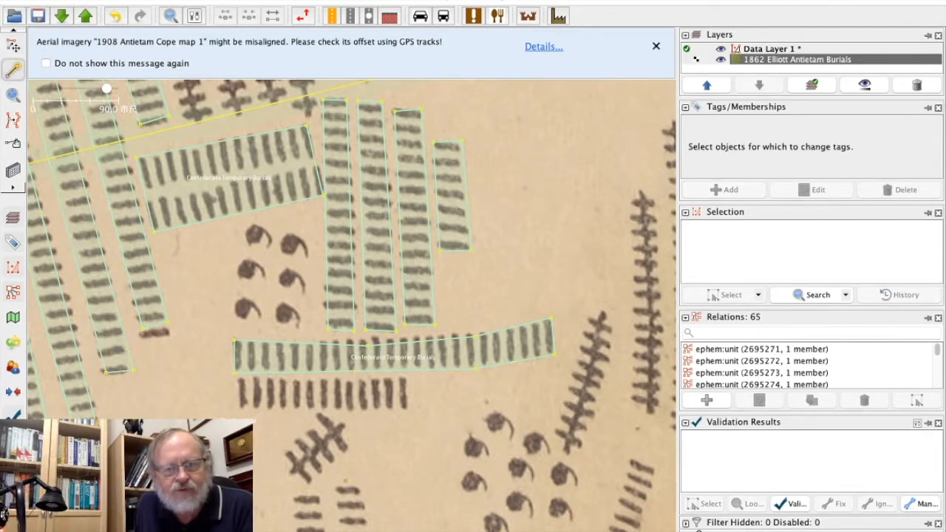
click(241, 407)
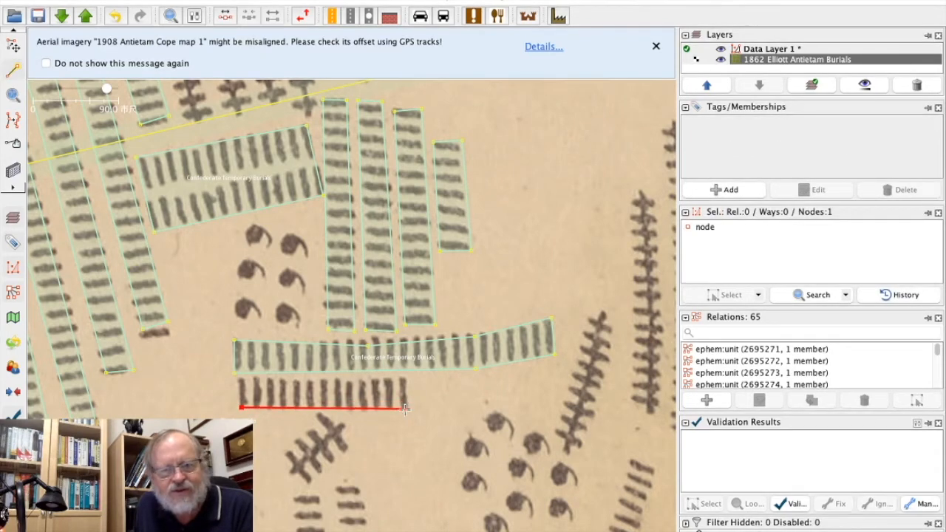
click(407, 409)
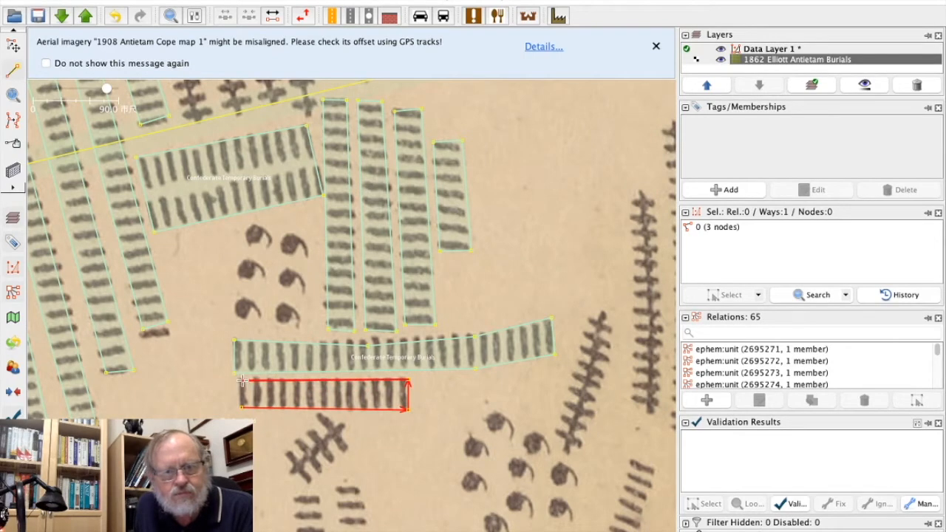
click(240, 382)
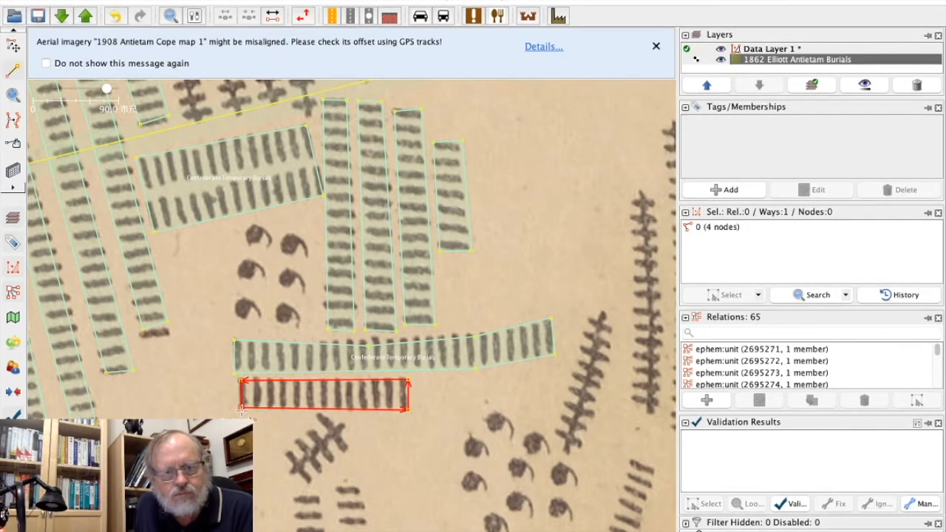
Apply the copied Confederate Temporary Burials tags to the shorter row's area and deselect it.
click(131, 1)
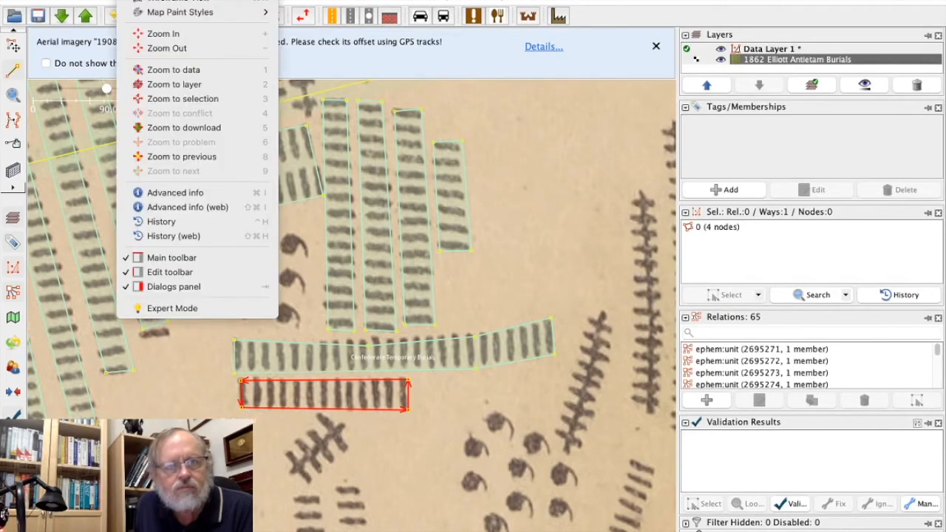
mouse_move(108, 1)
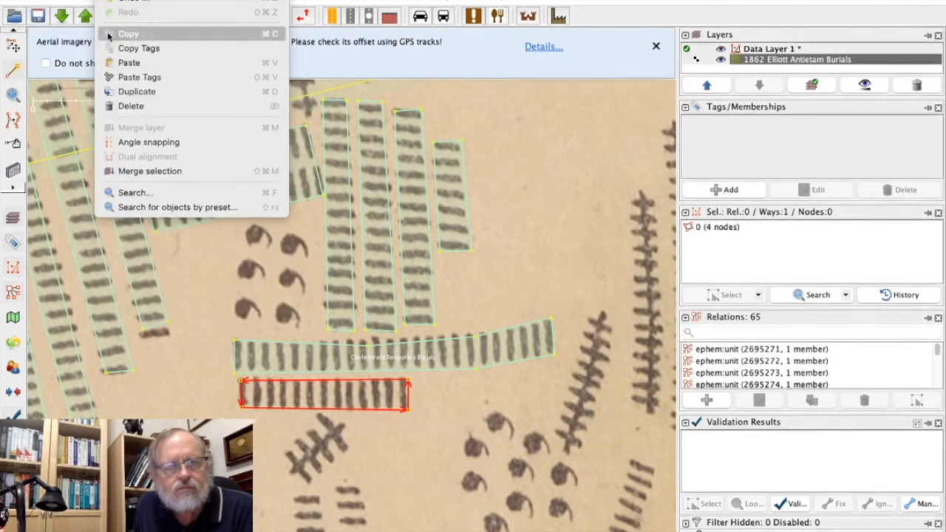
click(121, 78)
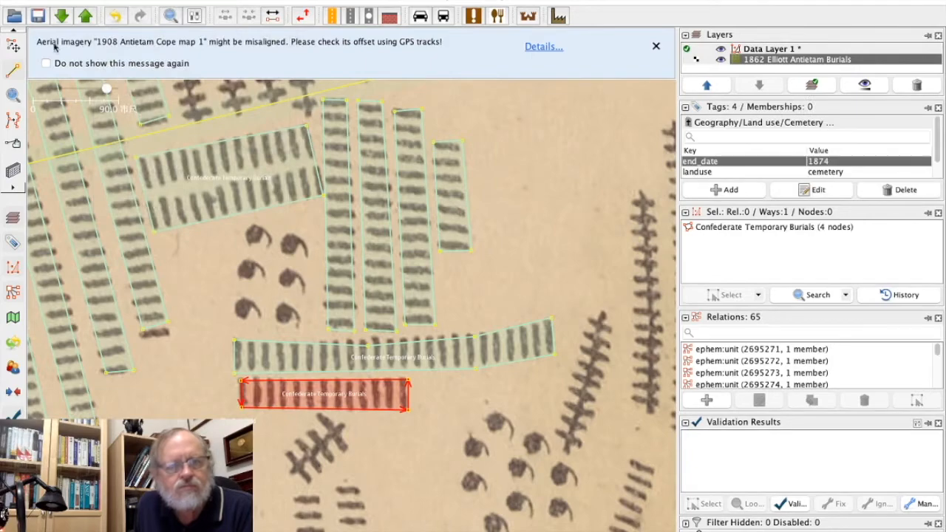
click(163, 378)
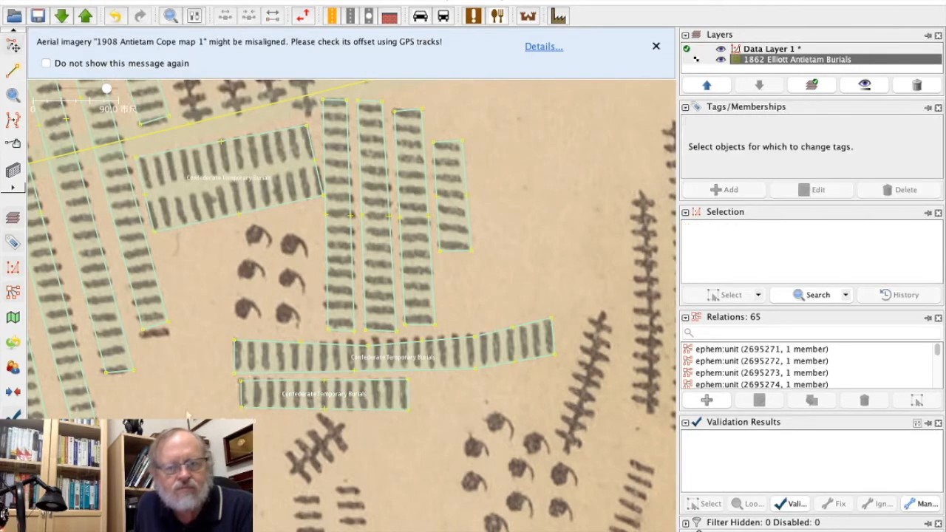
Draw a closed six-node area around the long bent grave column southwest of the two rows, just east of the small tagged area.
drag(219, 506, 251, 255)
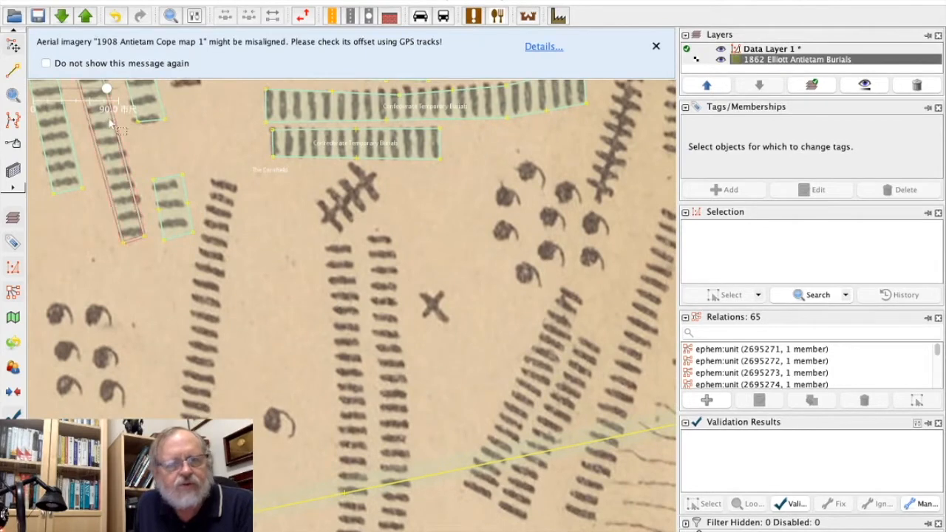
click(13, 69)
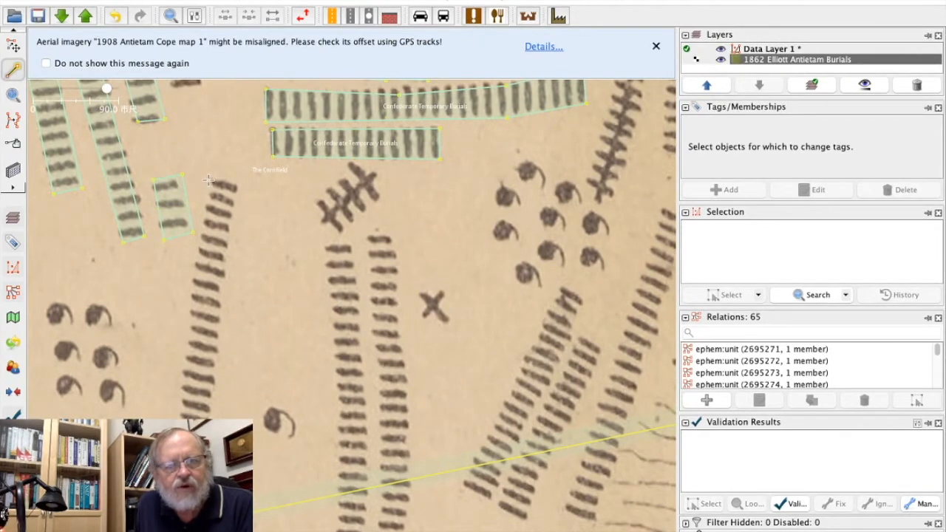
click(208, 180)
click(191, 275)
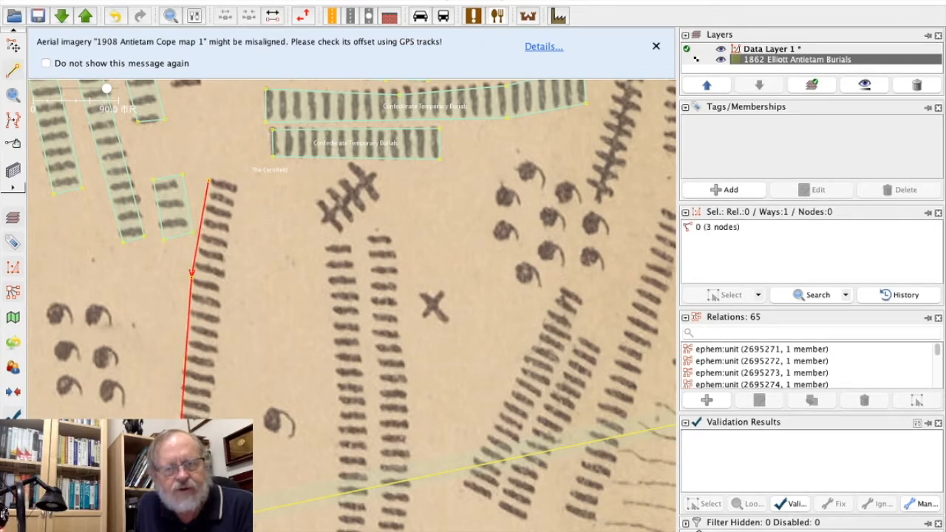
click(208, 437)
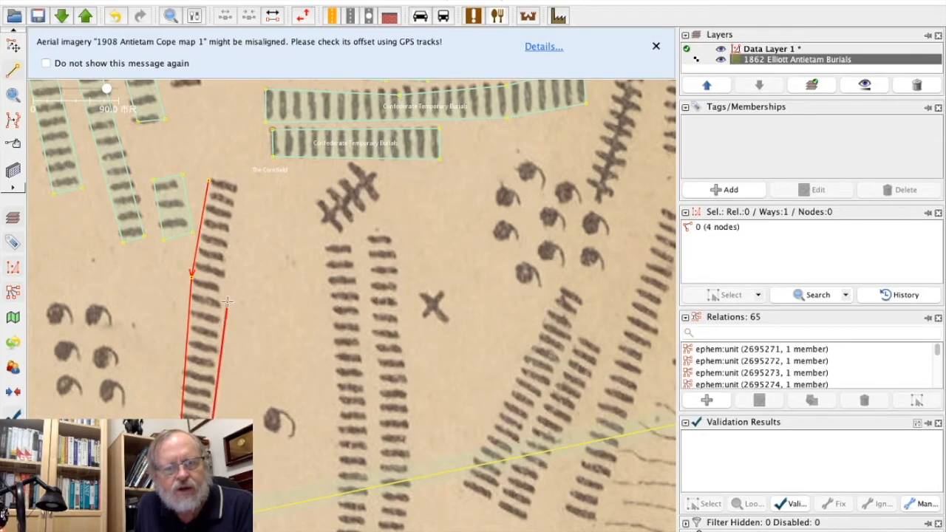
click(222, 276)
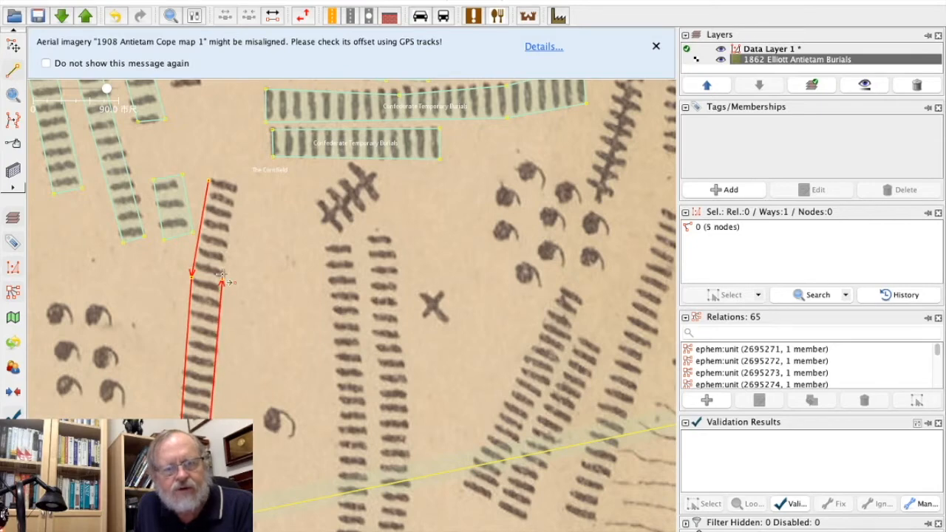
click(238, 186)
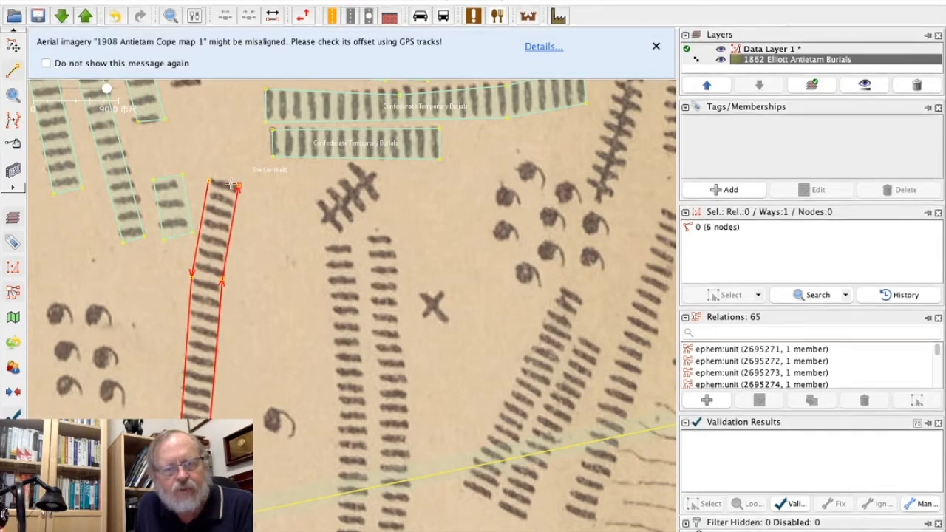
click(210, 180)
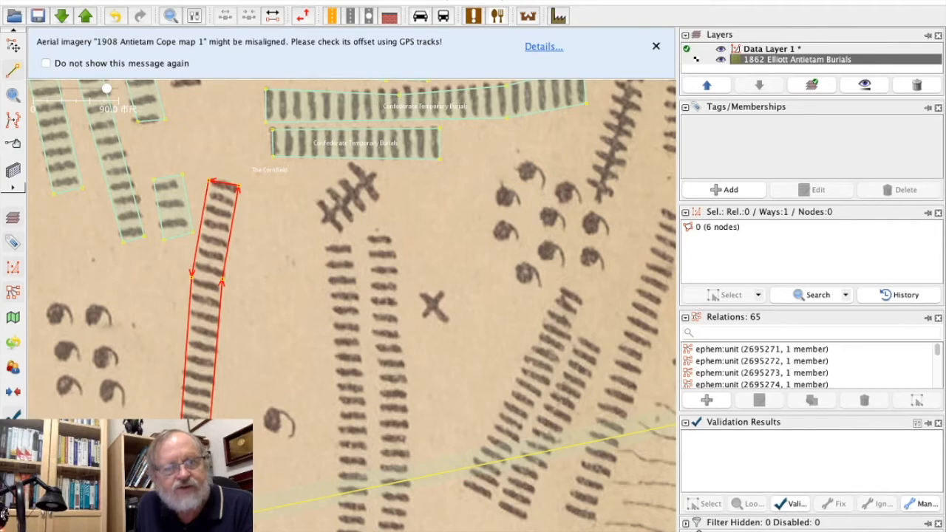
key(s)
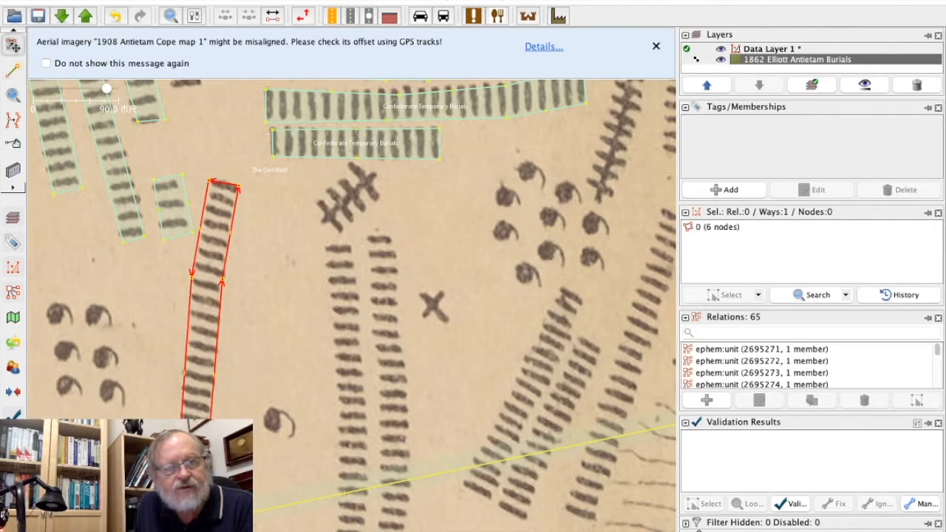
Apply the copied Confederate Temporary Burials tags to the long bent column's area and deselect it.
click(115, 0)
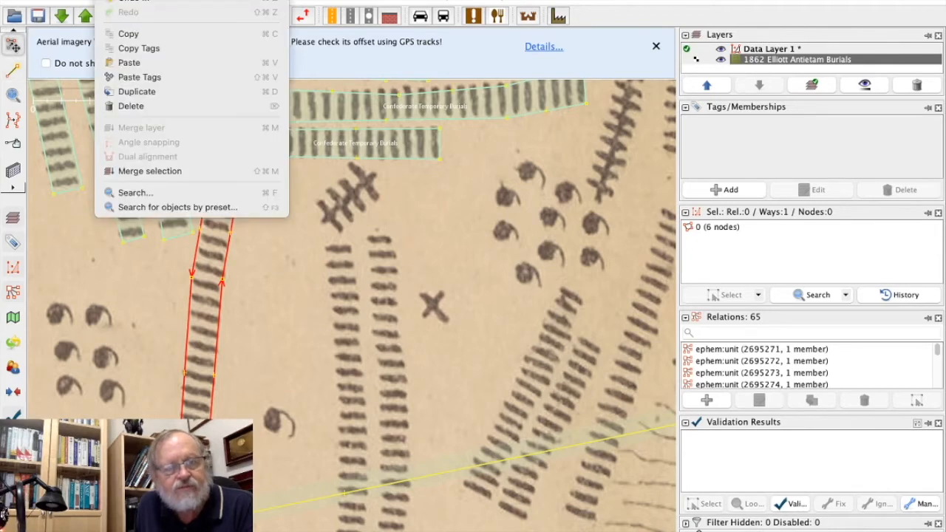
click(127, 78)
click(291, 375)
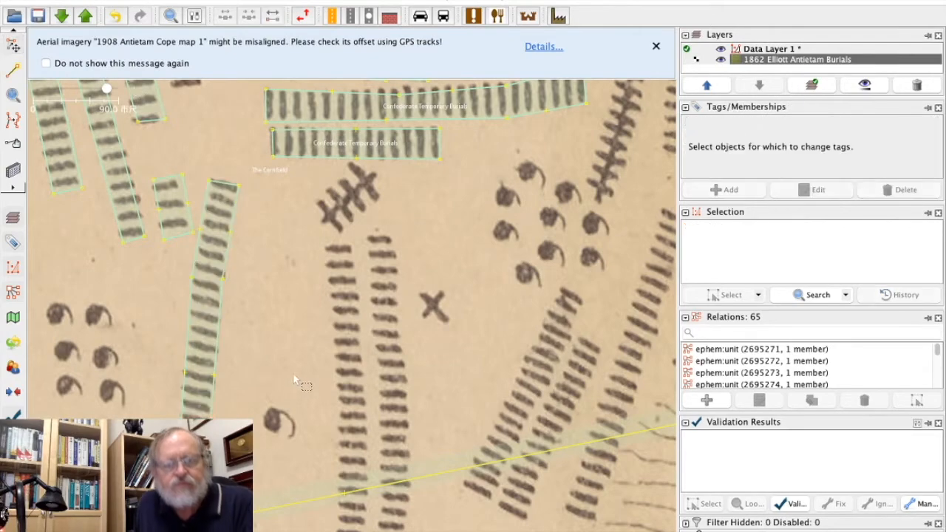
Copy the tags of the large 18-node Union Tempoary Burial area north of the Confederate grave columns.
drag(501, 193, 456, 430)
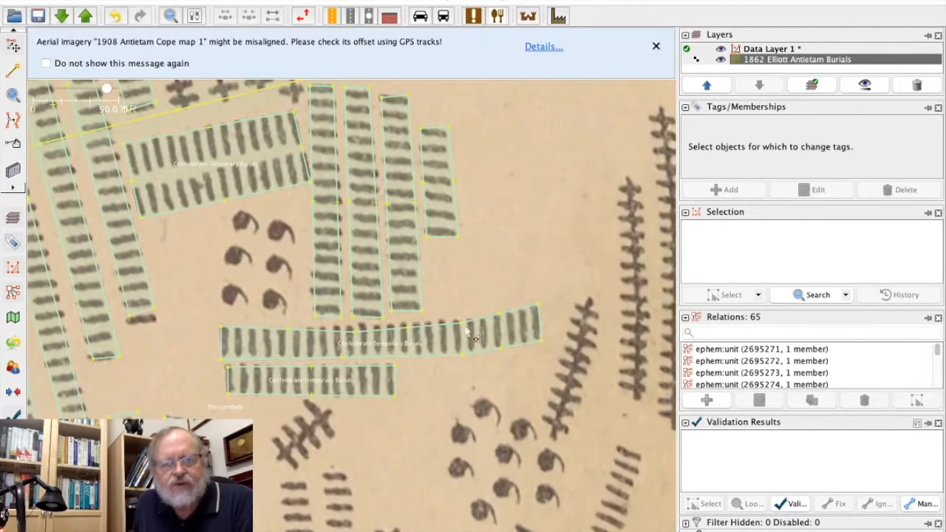
drag(519, 134, 466, 418)
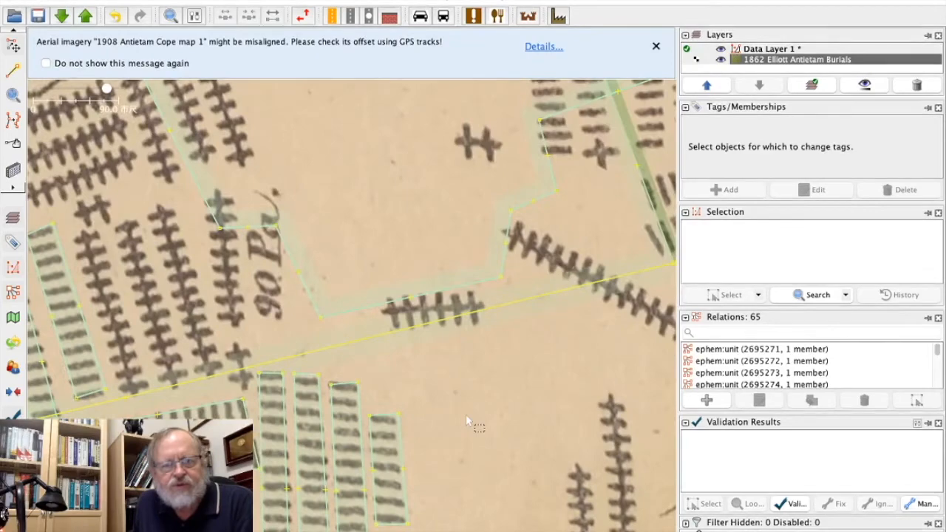
drag(116, 251, 245, 238)
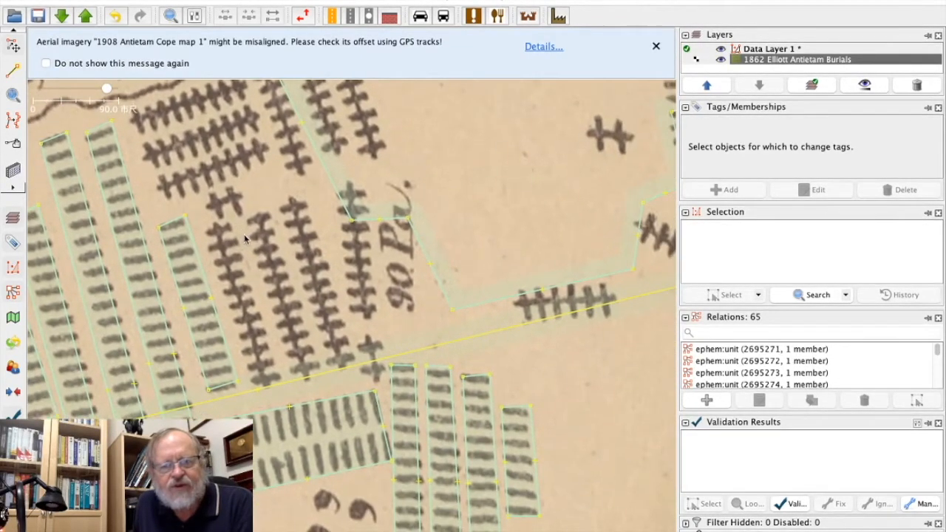
click(338, 195)
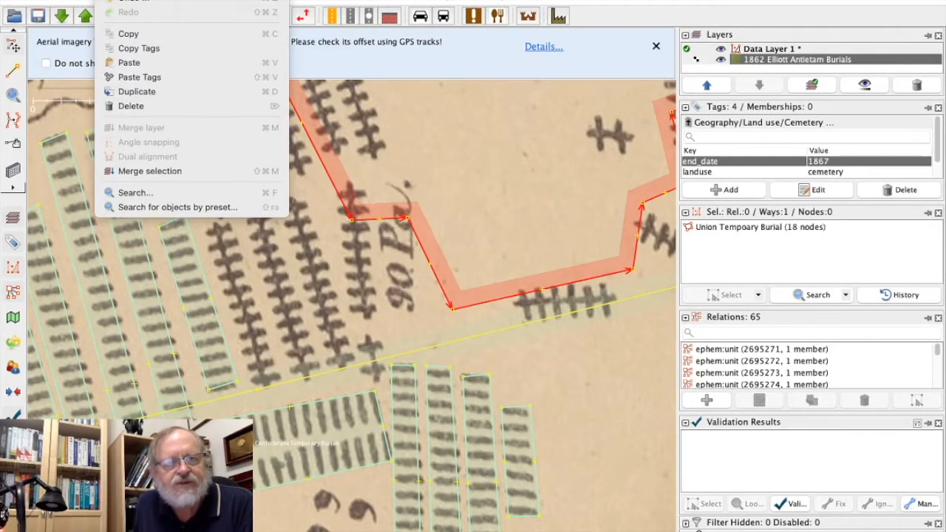
click(127, 51)
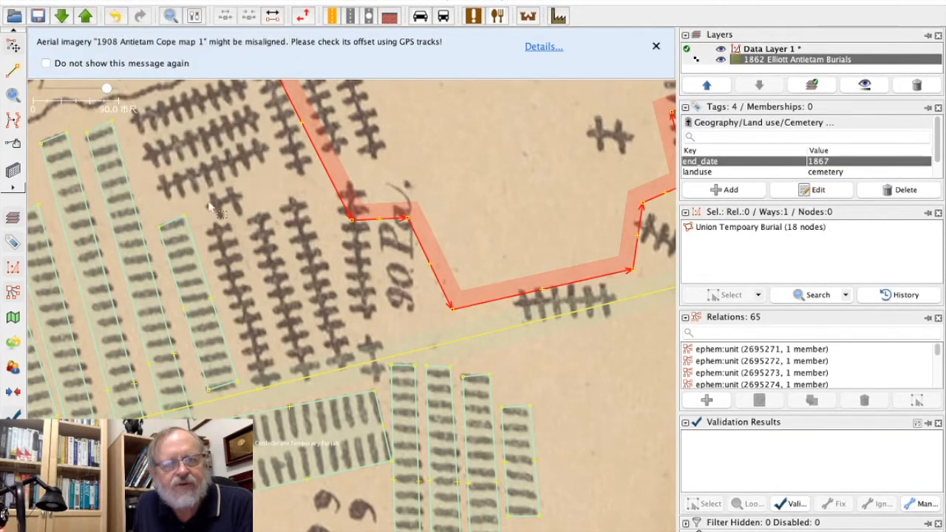
Draw a closed four-node area around the tiny cluster of cross-marked graves just west of the large Union area.
click(246, 248)
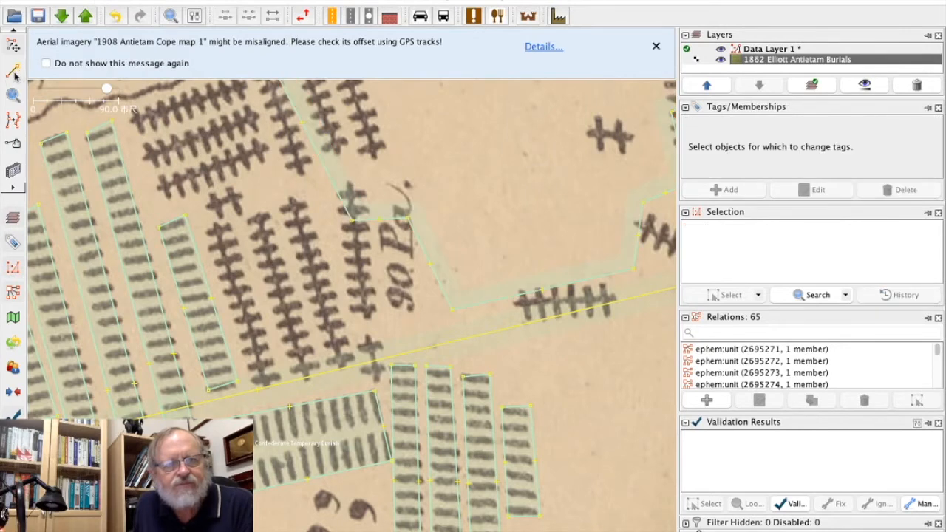
click(210, 221)
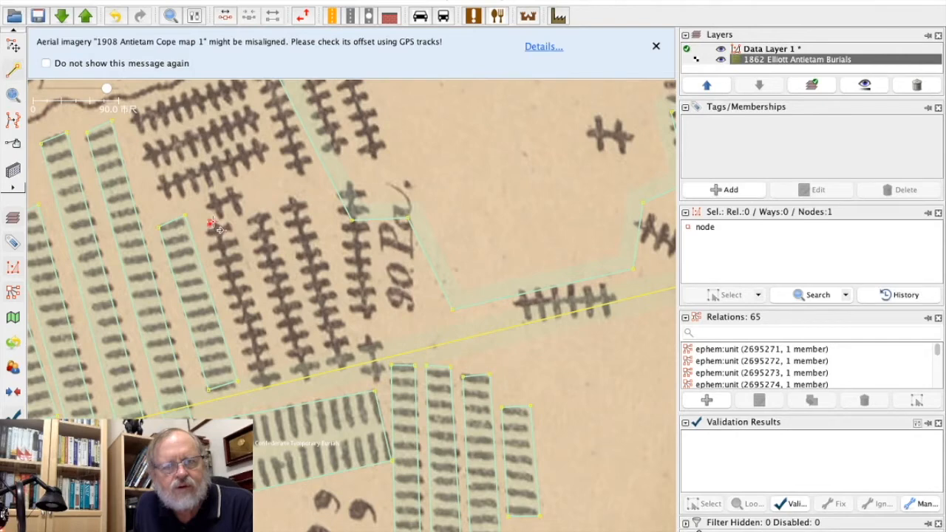
click(248, 214)
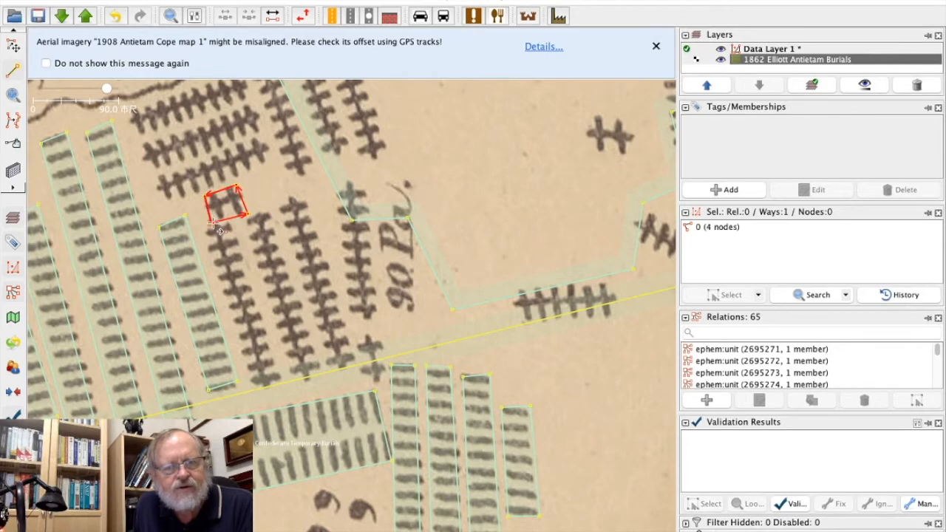
Apply the copied Union Tempoary Burial tags to the tiny cluster's area, review its tag list, and deselect it.
click(13, 46)
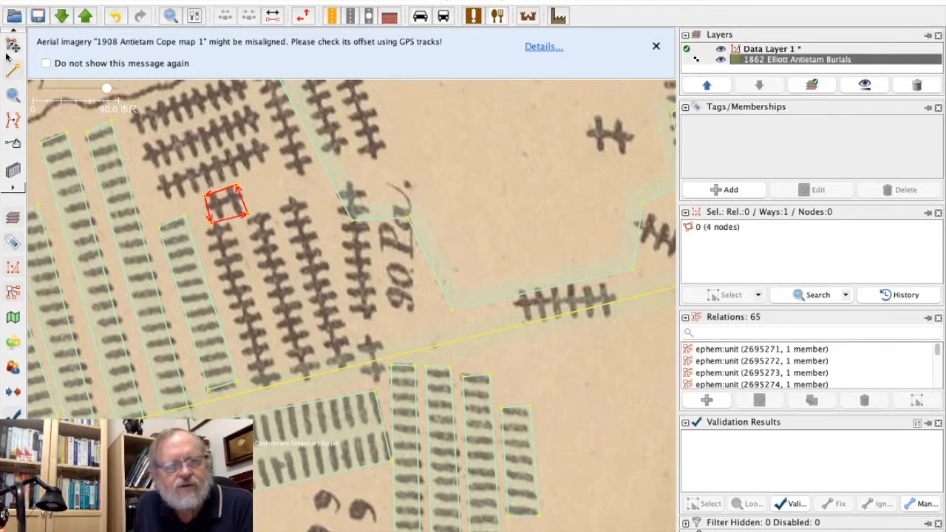
click(119, 0)
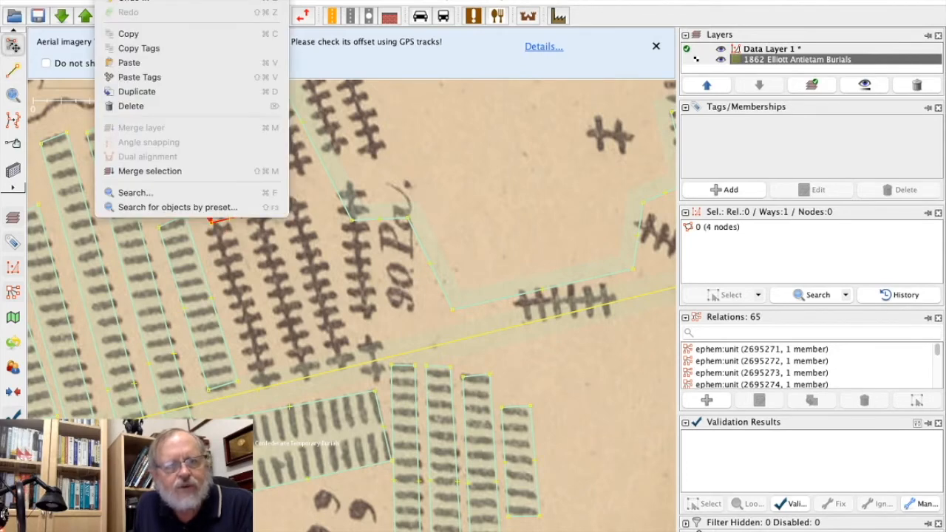
click(131, 77)
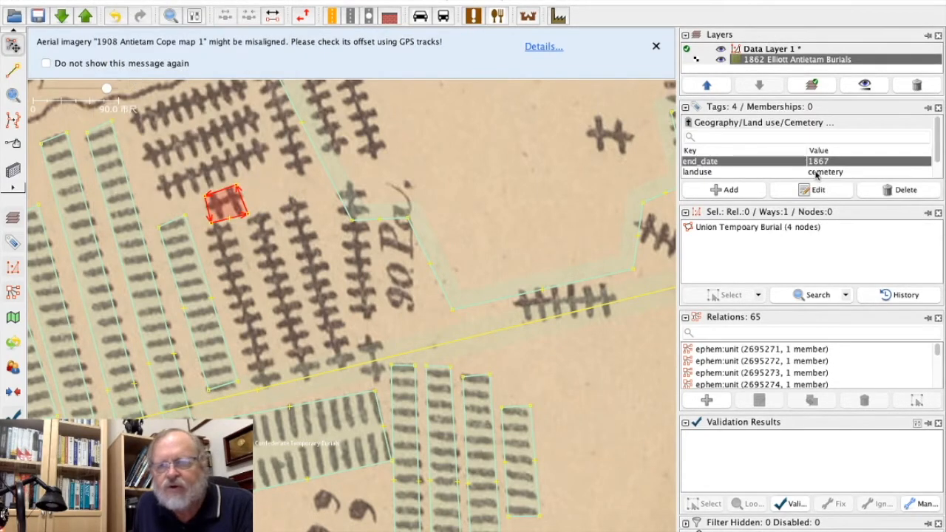
scroll(783, 170, down, 1)
scroll(783, 171, up, 1)
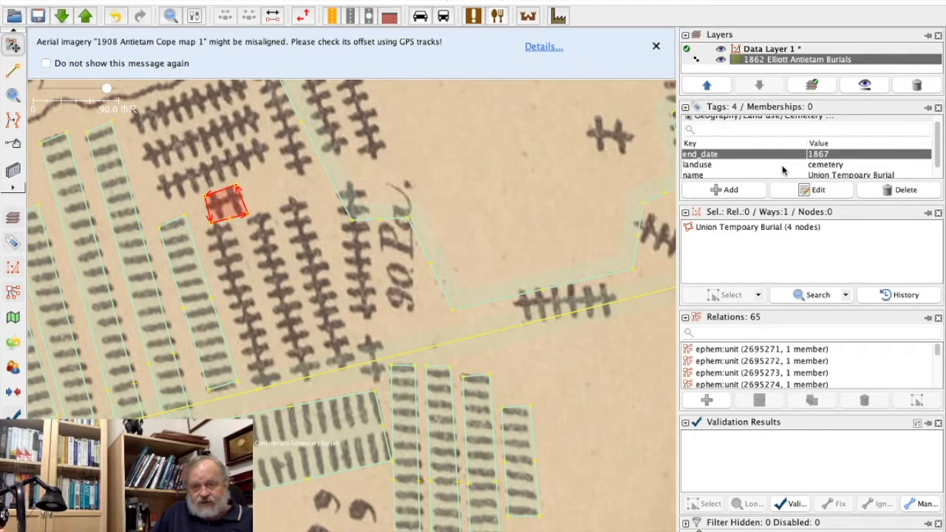
scroll(784, 170, down, 1)
scroll(783, 170, up, 1)
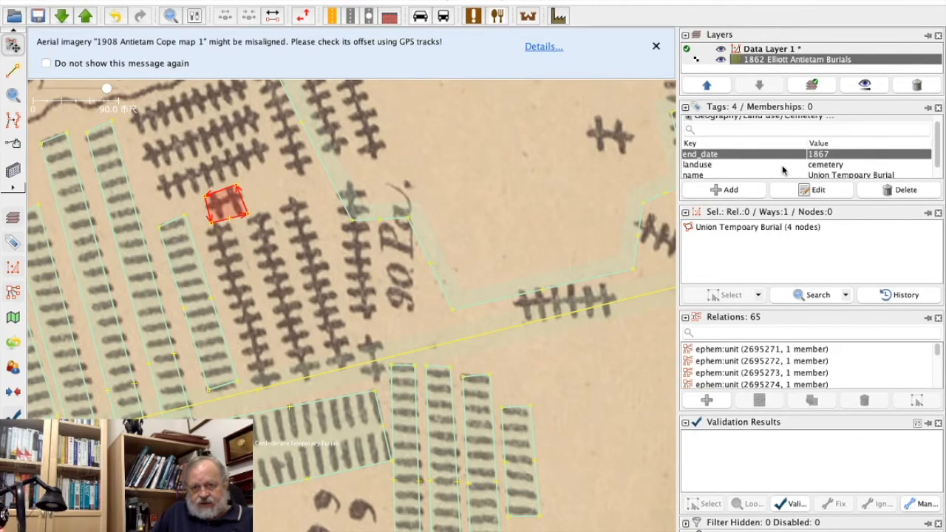
scroll(783, 171, down, 1)
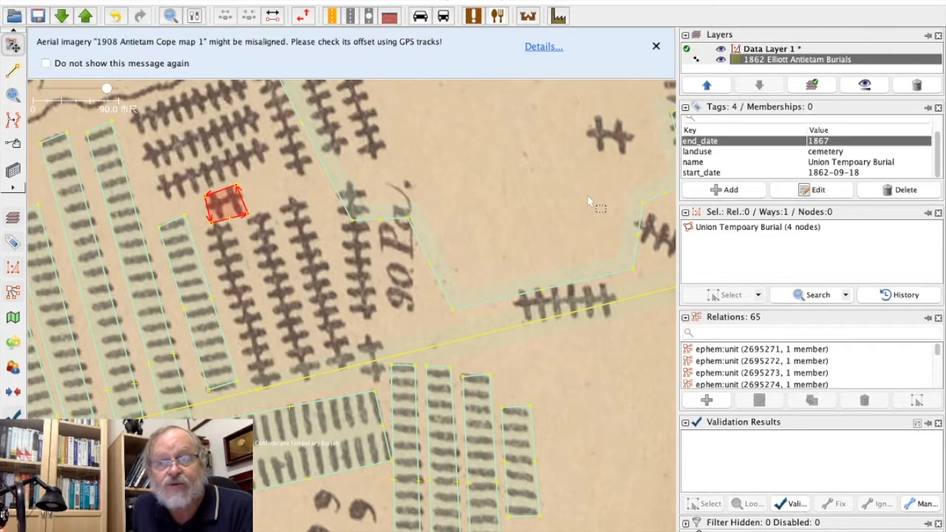
click(257, 275)
Draw a closed five-node area around the westernmost column of cross-marked graves, directly below the tiny cluster.
click(11, 70)
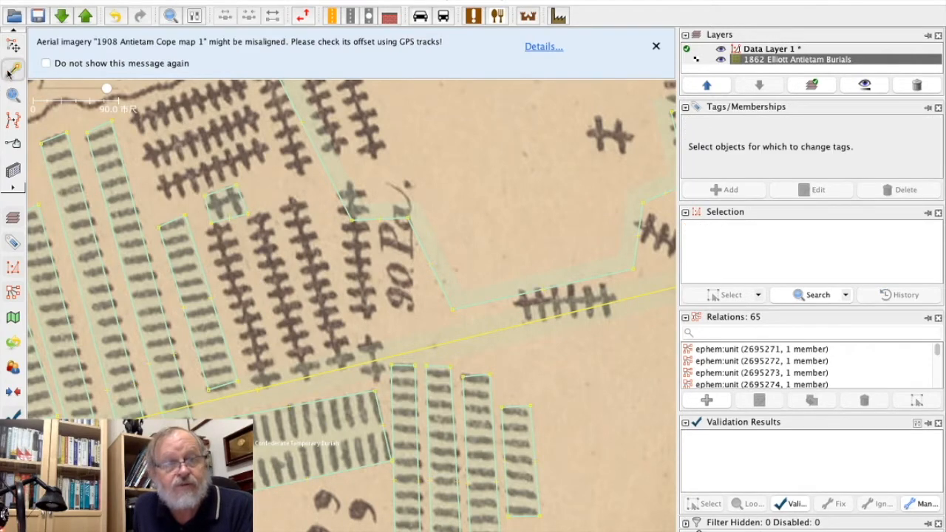
click(208, 236)
click(235, 232)
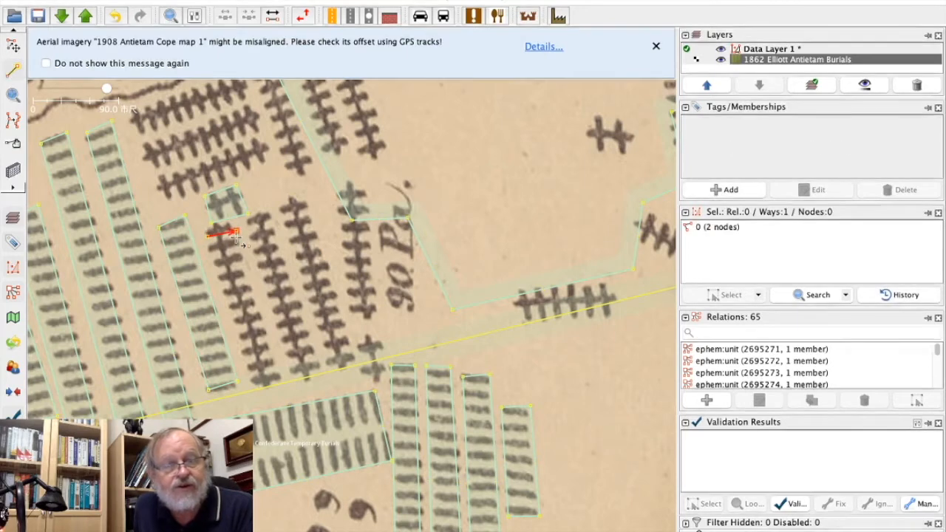
click(283, 391)
click(254, 399)
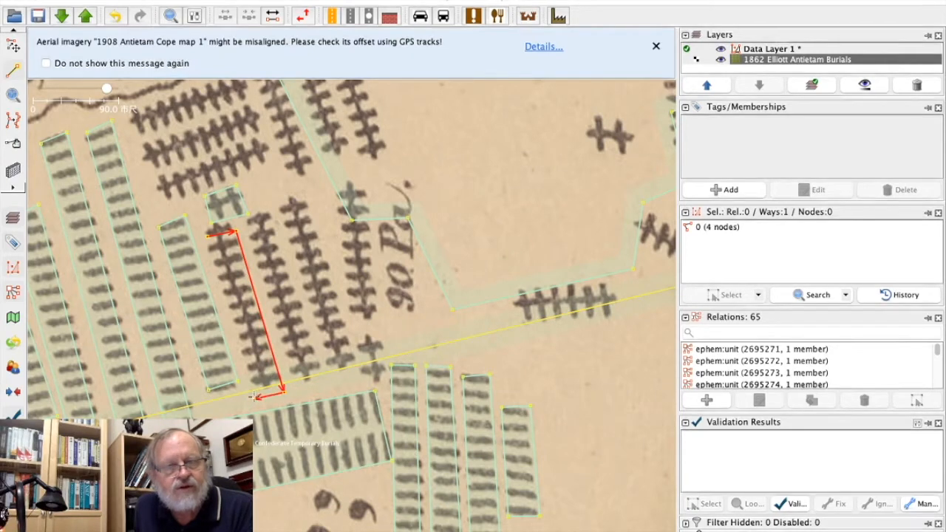
click(200, 236)
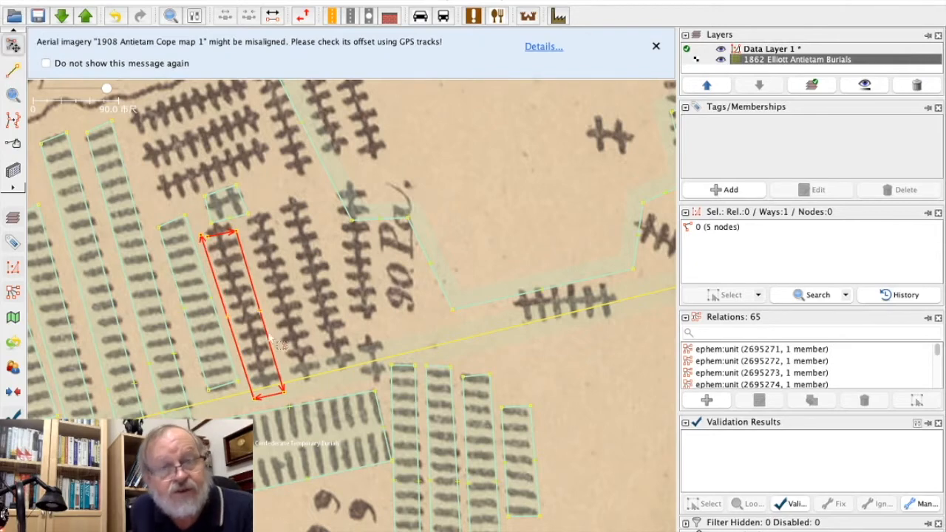
Merge the two adjacent nodes at the column area's northwest corner and adjust its corners to fit the graves.
click(201, 237)
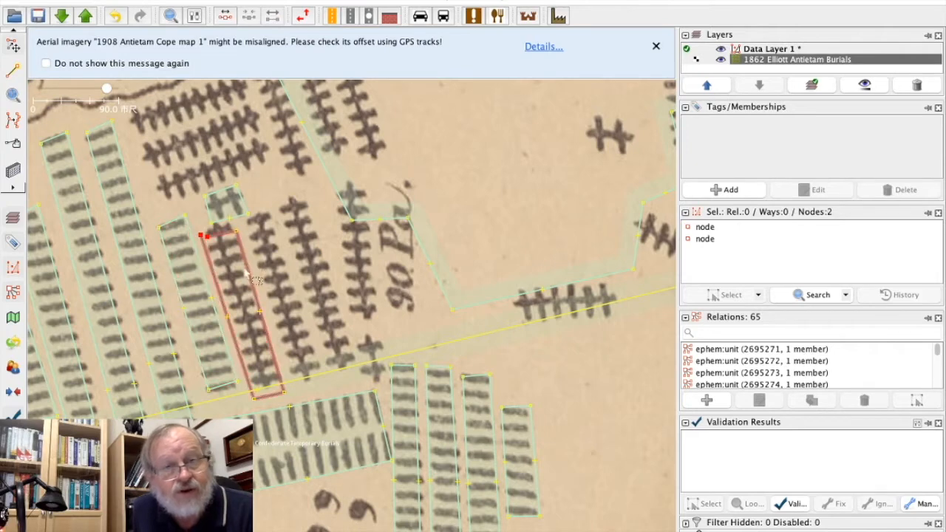
key(m)
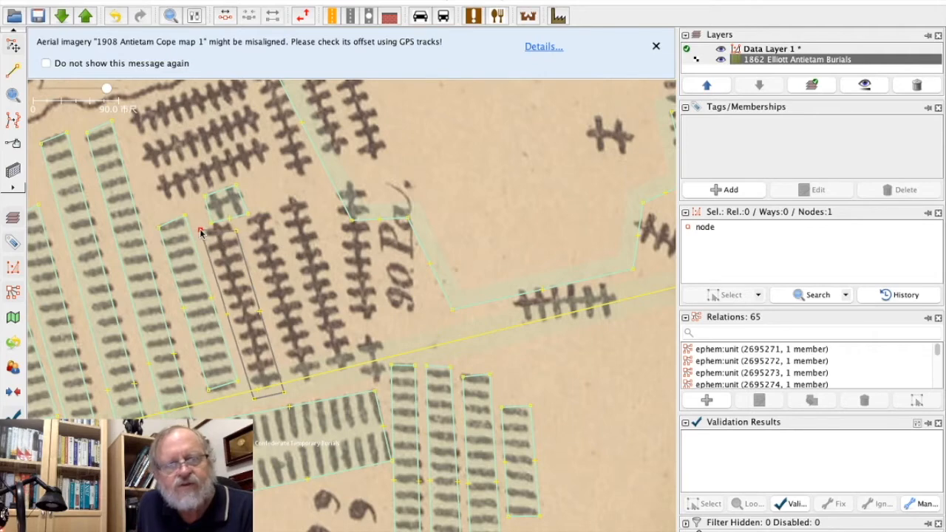
drag(201, 230, 235, 226)
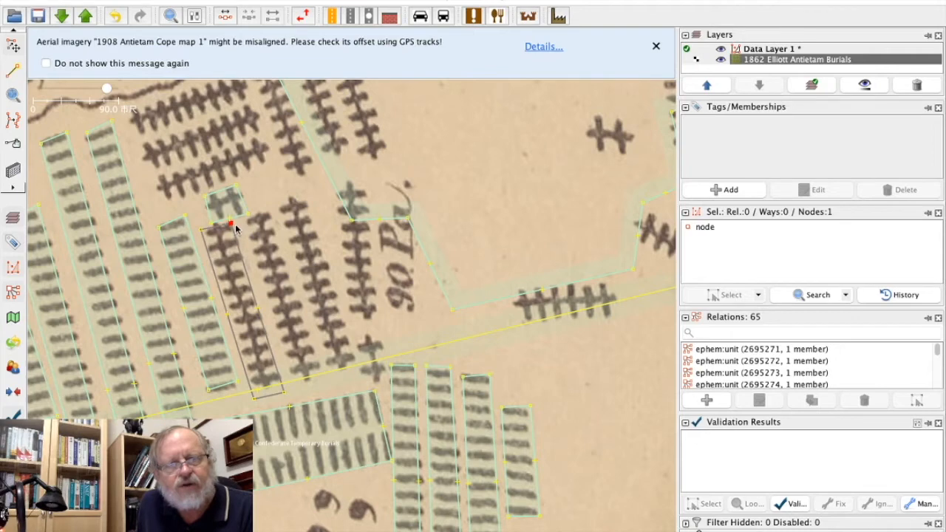
drag(285, 393, 283, 387)
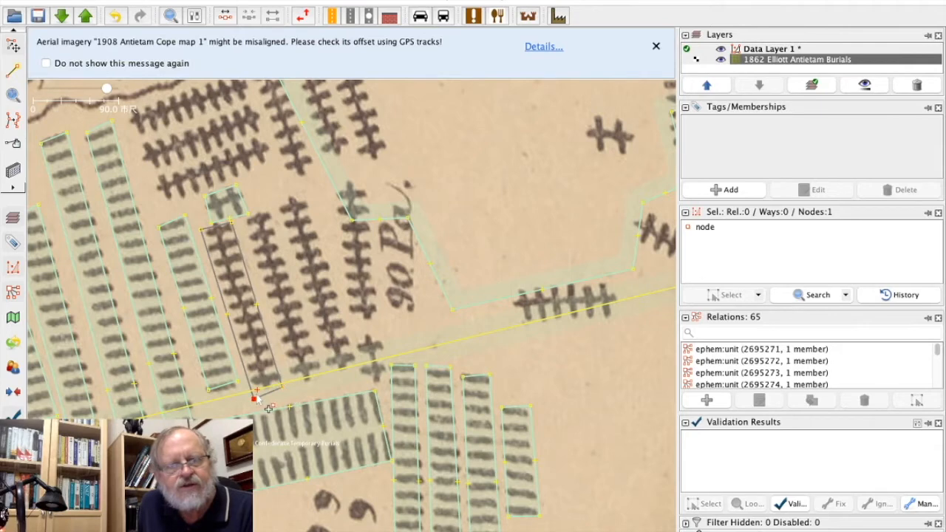
drag(254, 399, 252, 392)
Apply the copied Union Tempoary Burial tags to the cross-marked column's area, review them, and deselect it.
click(243, 354)
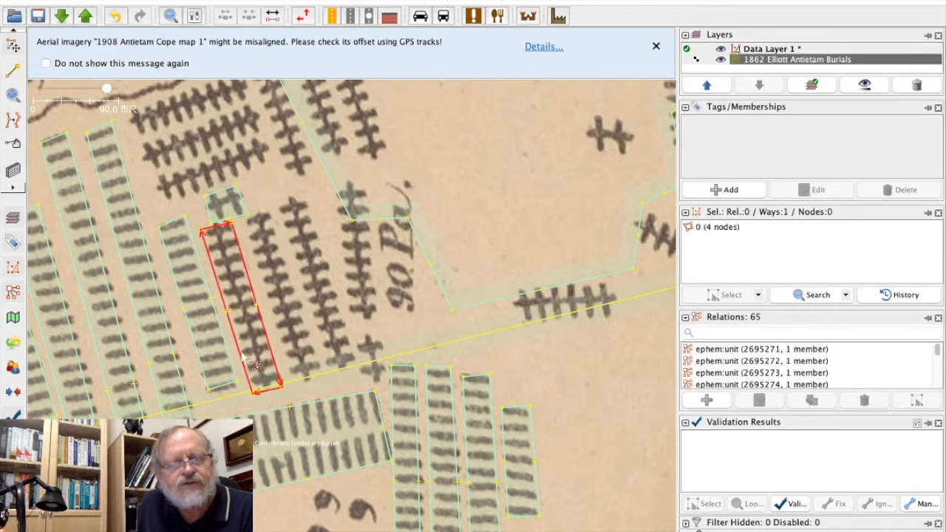
click(109, 1)
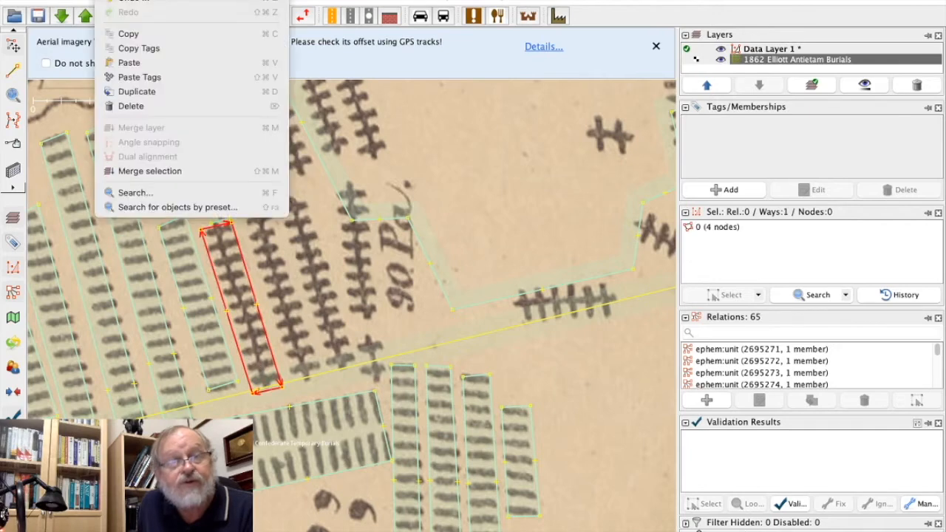
click(140, 77)
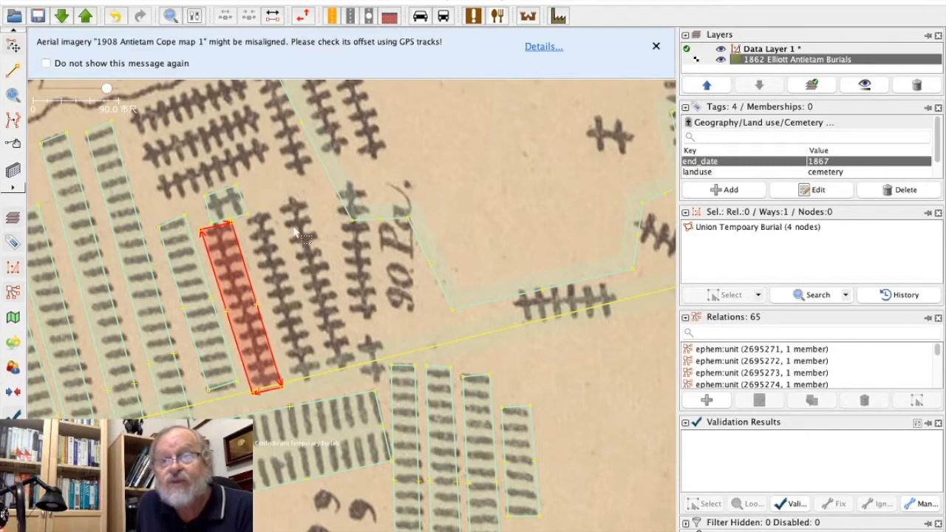
scroll(762, 171, down, 1)
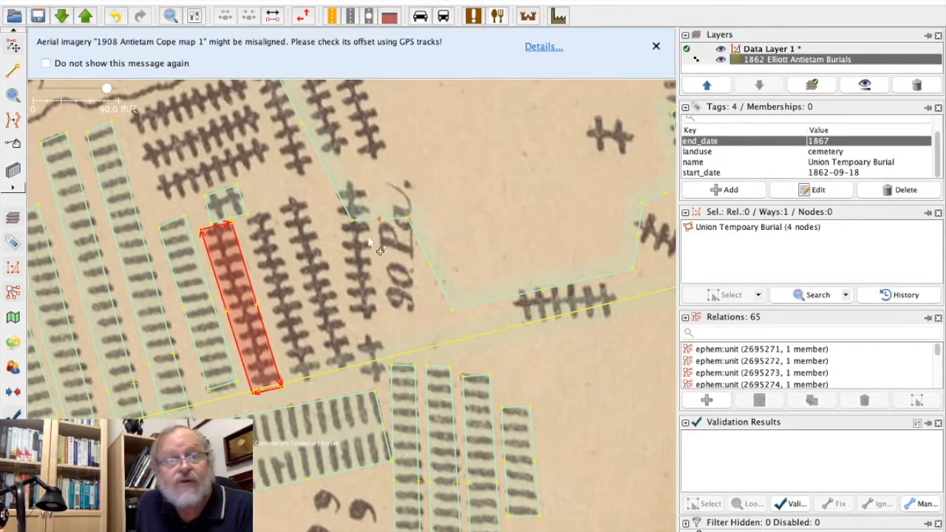
drag(189, 148, 214, 248)
click(215, 248)
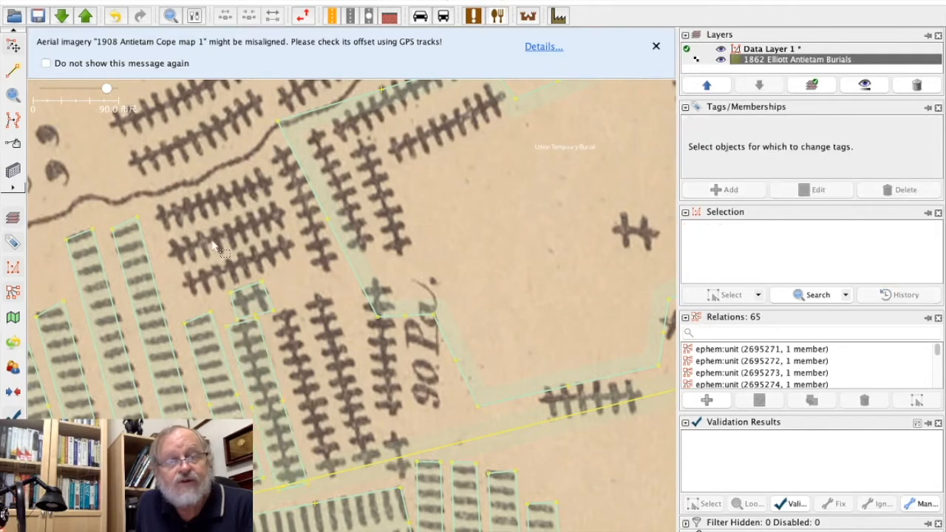
Draw a closed four-node area around the lowest of the three slanted cross-marked rows, just above the tiny cluster.
click(11, 71)
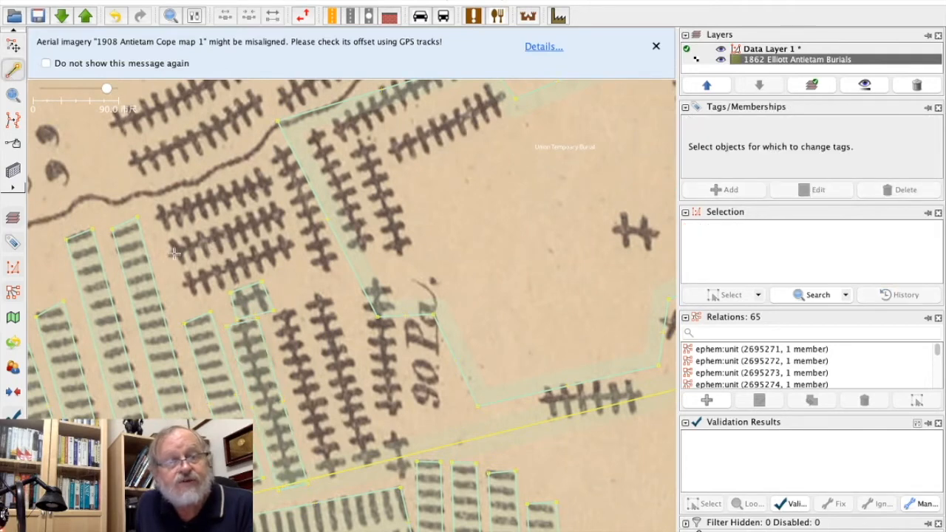
click(194, 299)
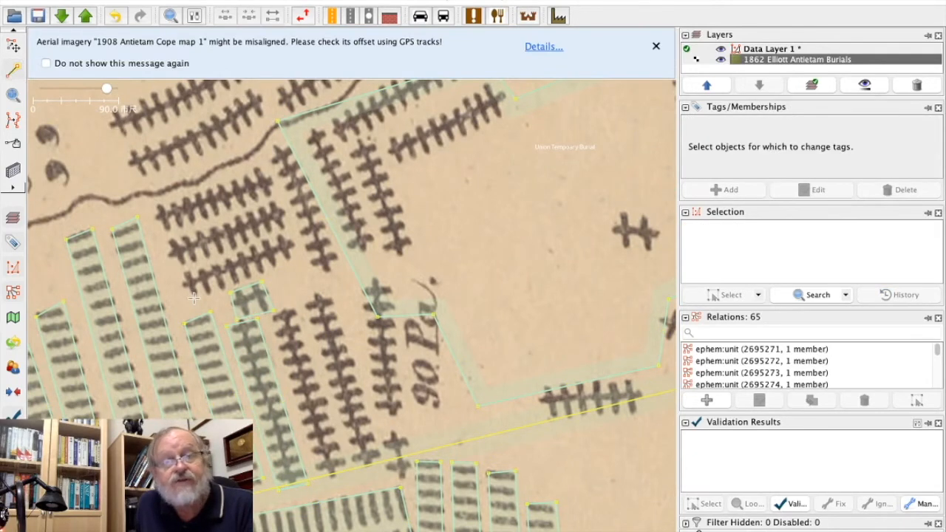
click(295, 260)
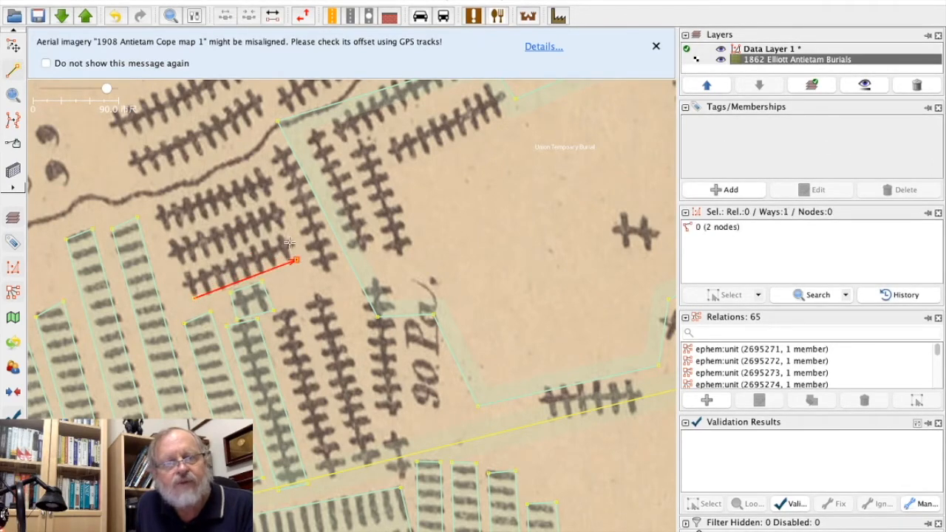
click(182, 274)
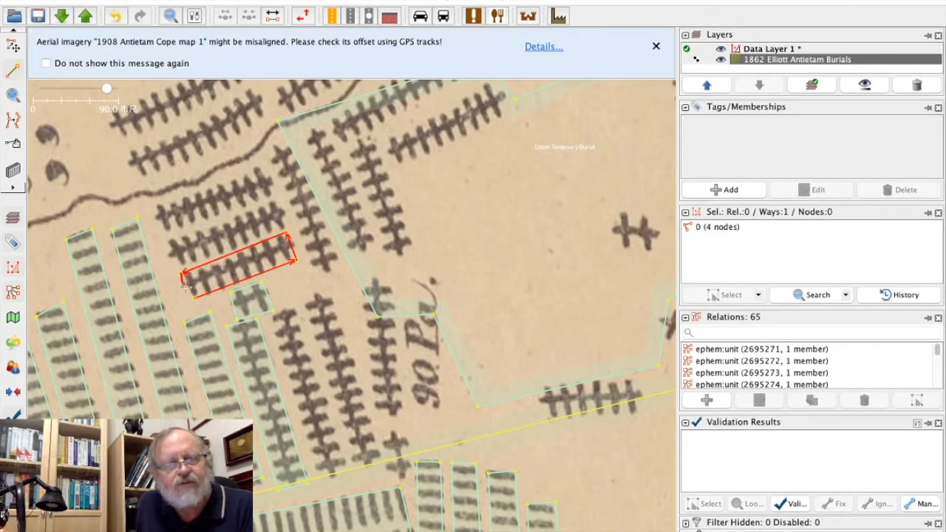
click(192, 296)
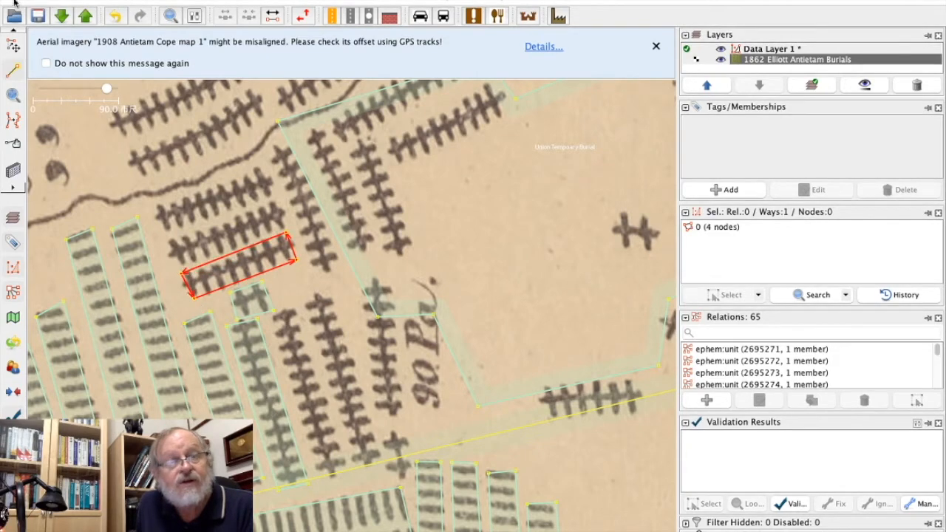
Apply the copied Union Tempoary Burial tags to the lowest slanted row's area and deselect it.
click(14, 46)
click(111, 0)
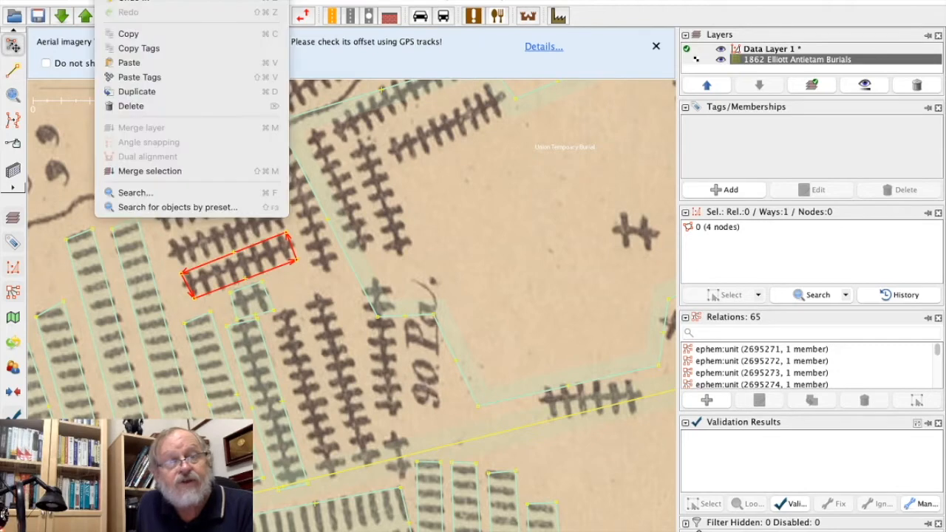
click(133, 77)
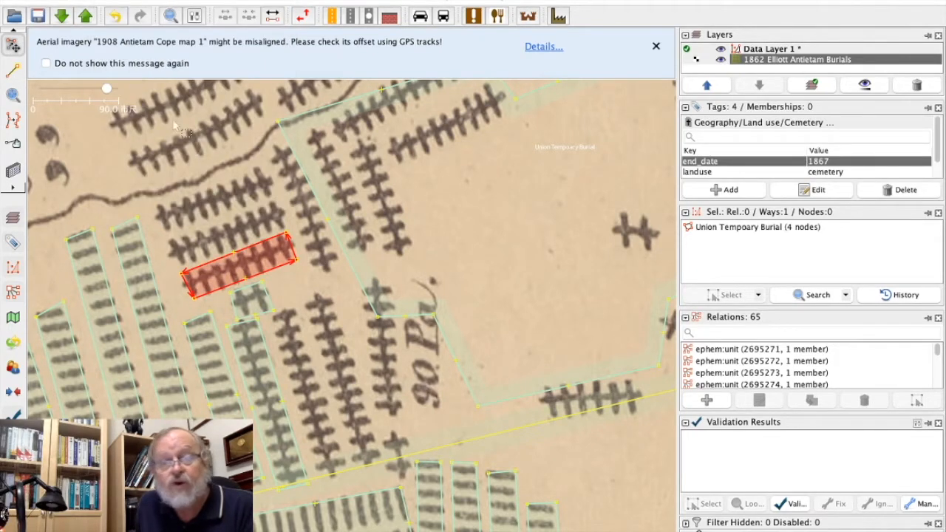
click(201, 232)
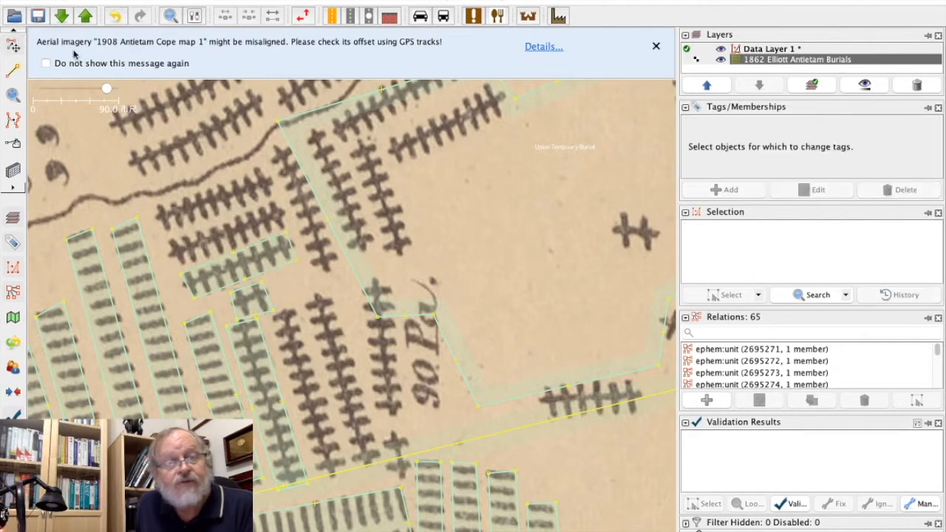
Draw a closed four-node area around the middle of the three slanted cross-marked rows, directly above the tagged lowest row.
click(12, 70)
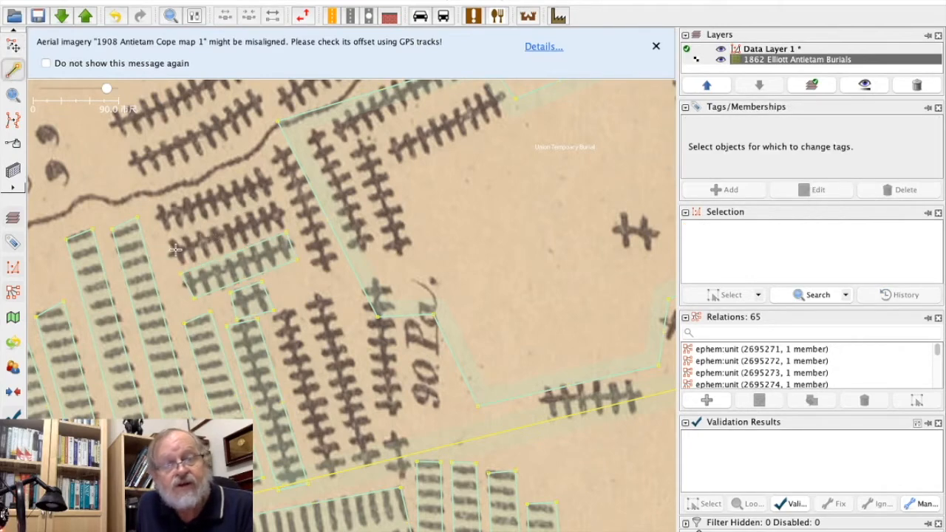
click(170, 242)
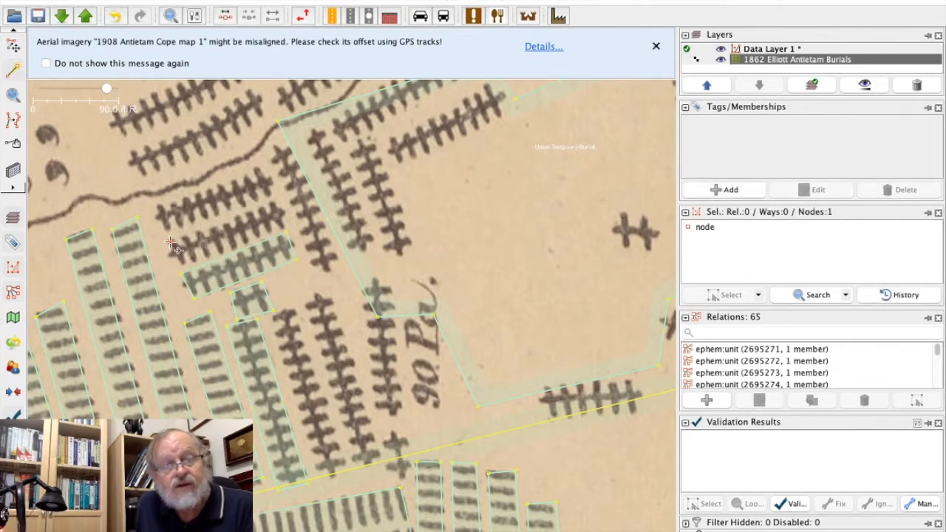
click(276, 201)
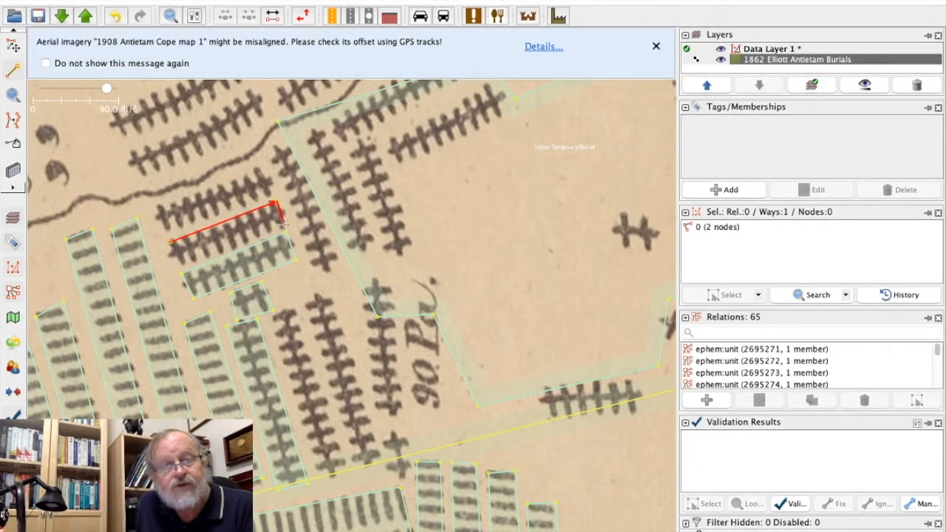
click(283, 224)
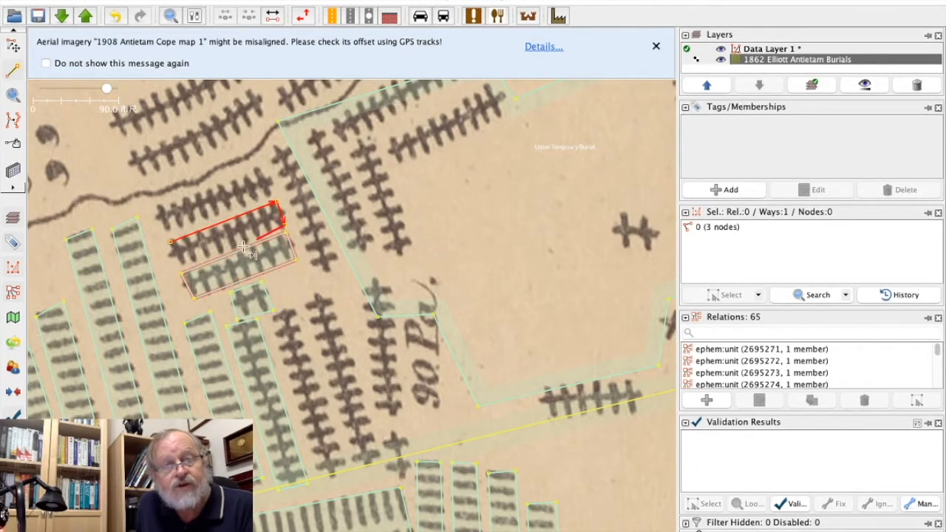
click(179, 263)
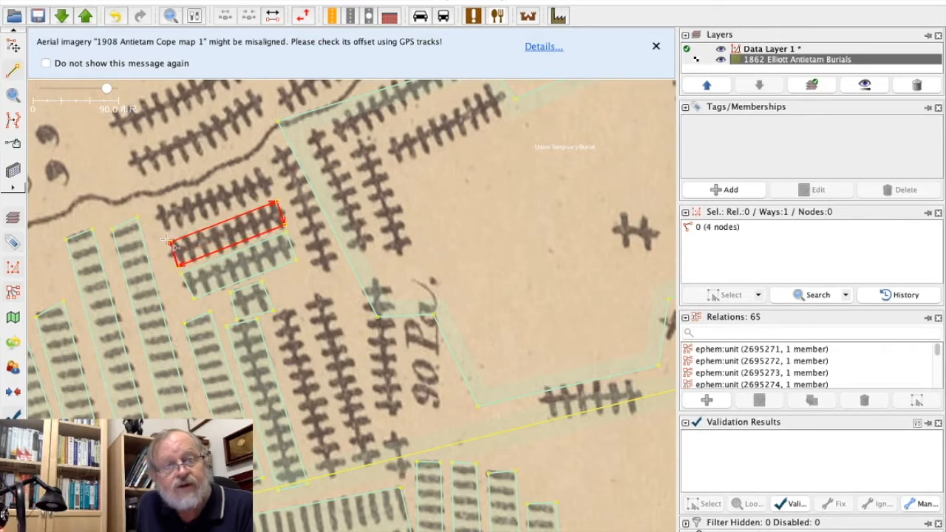
Apply the copied Union Tempoary Burial tags to the middle slanted row's area.
click(13, 46)
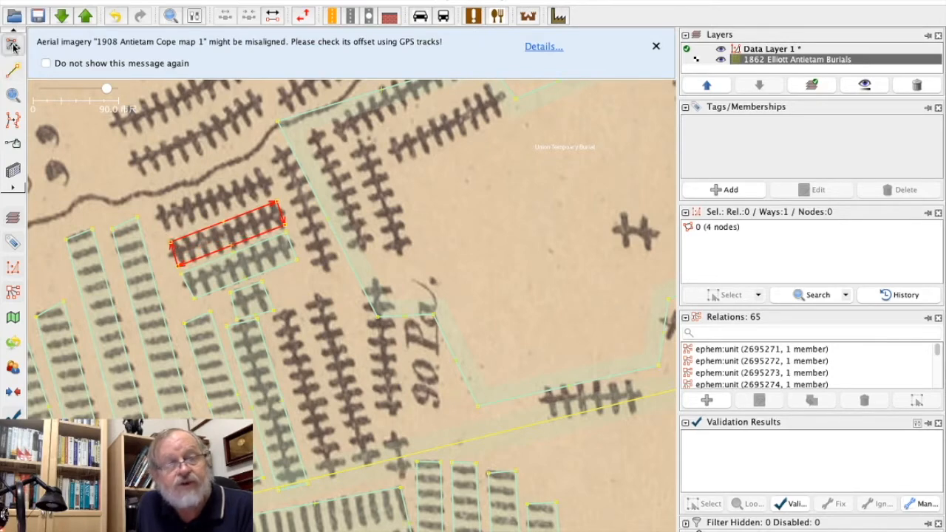
click(111, 0)
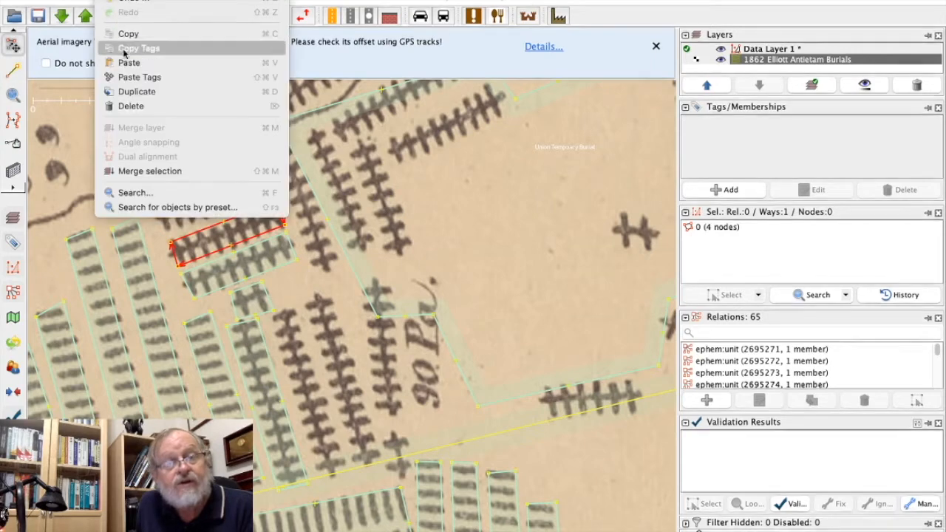
click(127, 80)
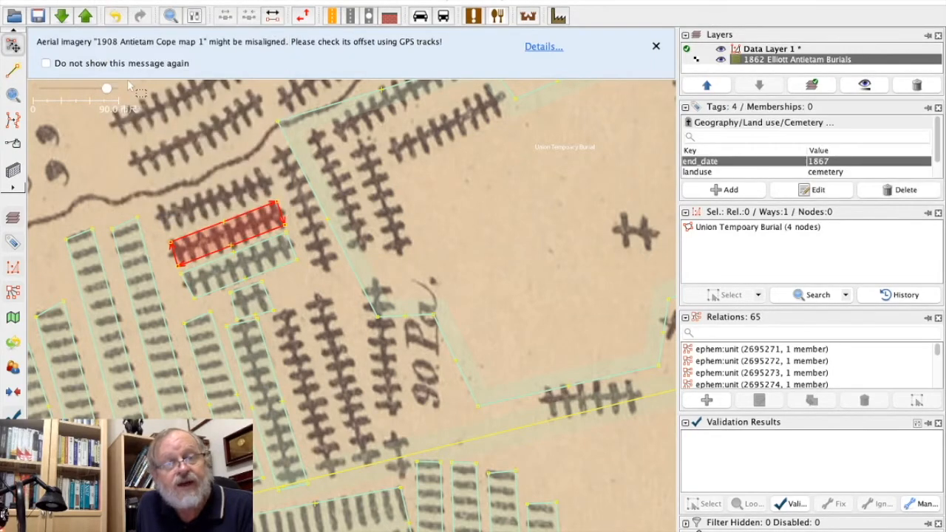
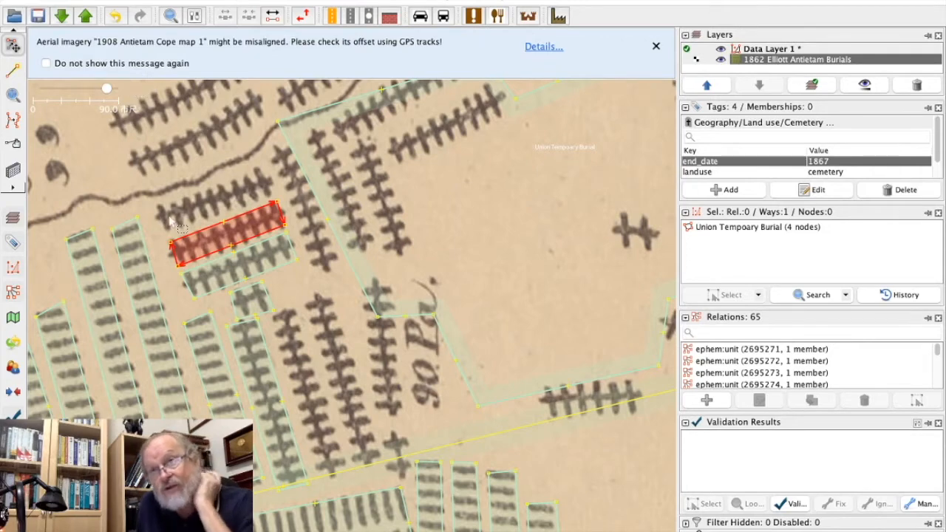
Draw a closed four-node area around the uppermost of the three slanted cross-marked rows, directly above the tagged middle row.
click(102, 145)
click(13, 68)
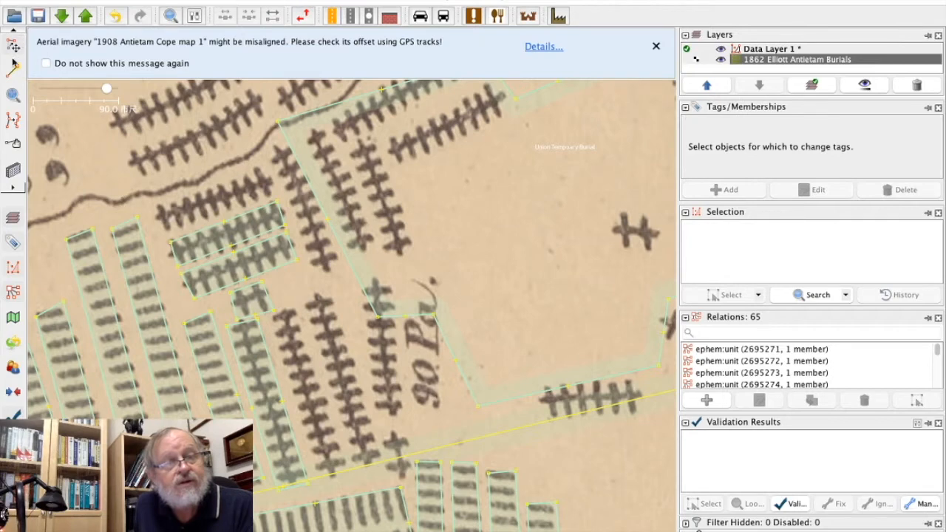
click(152, 207)
click(162, 230)
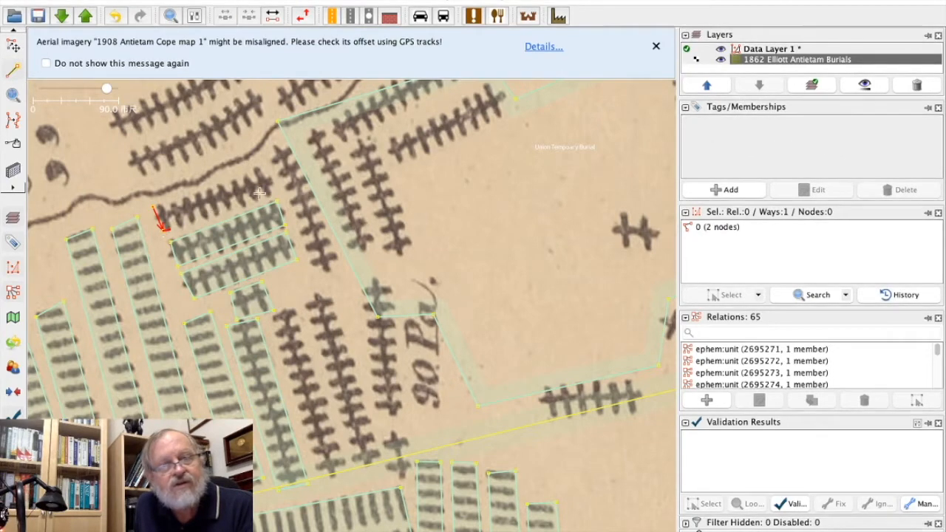
click(273, 192)
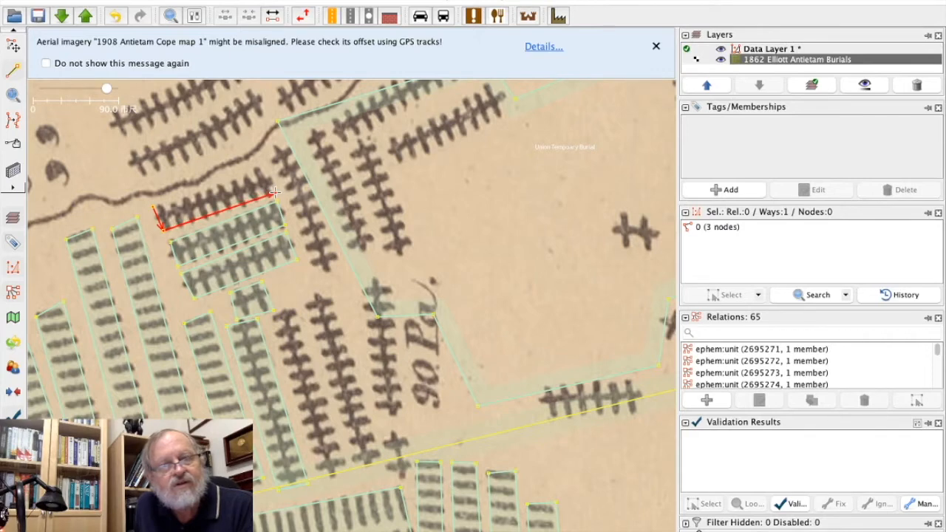
click(263, 167)
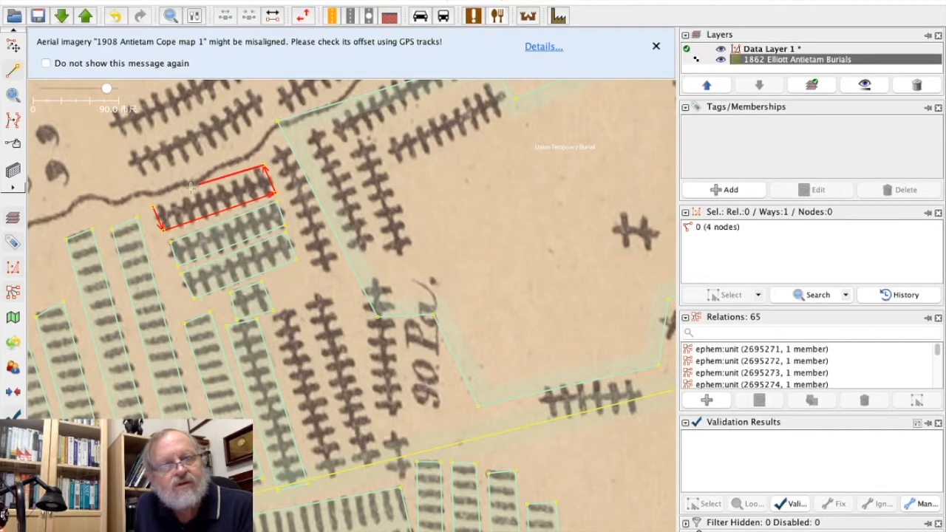
click(153, 207)
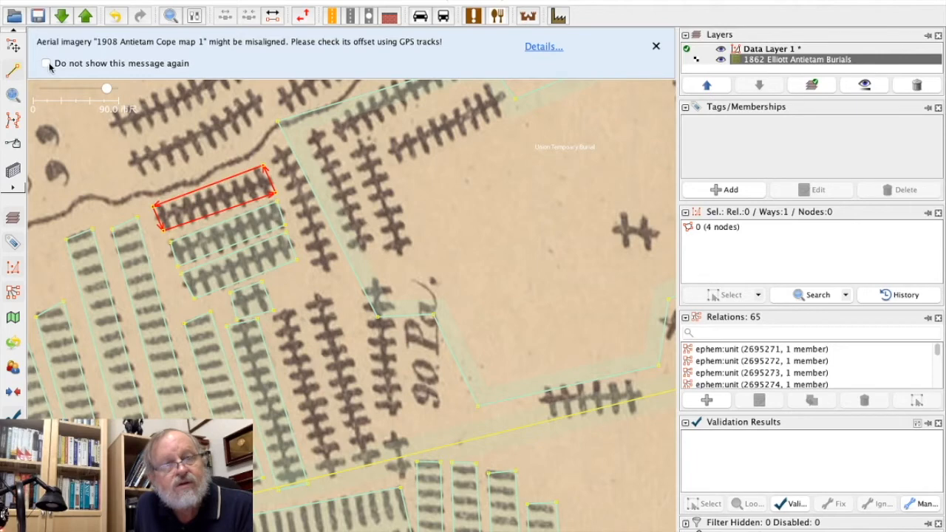
Apply the copied Union Tempoary Burial tags to the uppermost slanted row's area and deselect it.
key(s)
click(109, 1)
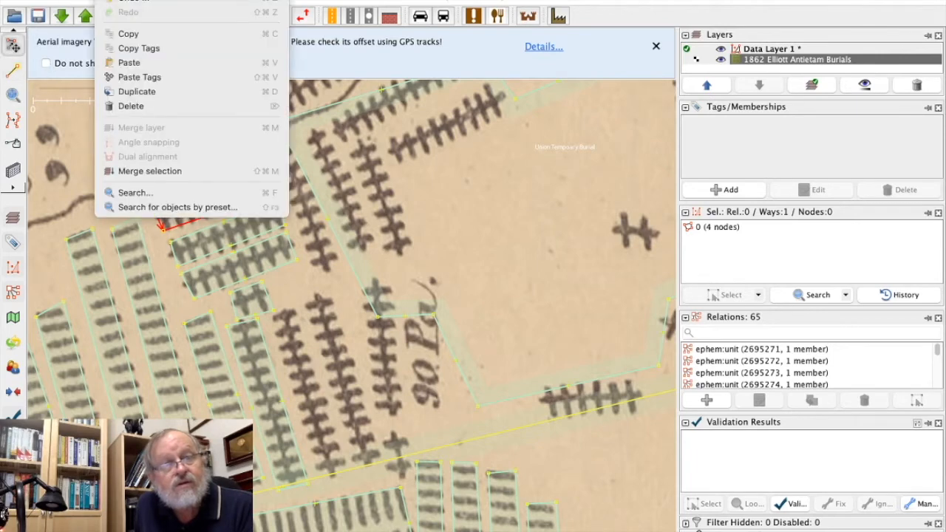
click(130, 77)
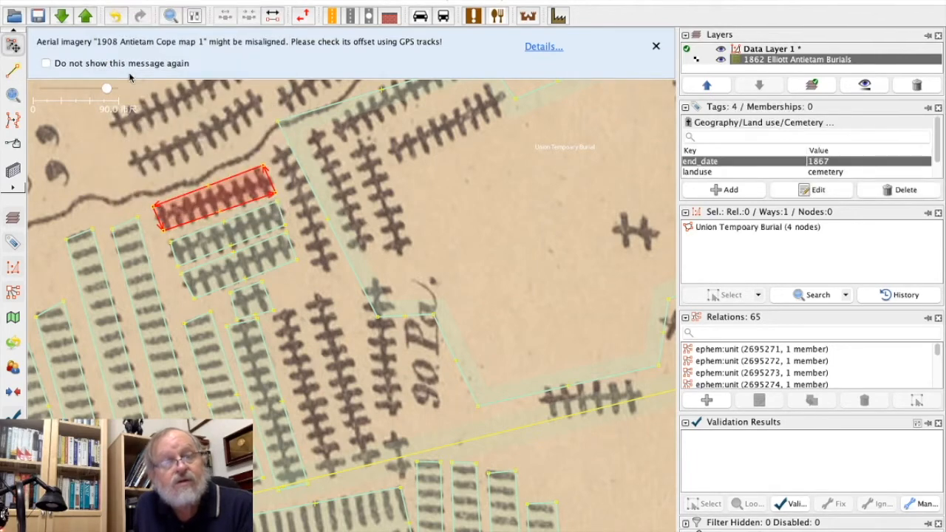
click(107, 155)
Draw a closed six-node area around the lower of the two bent cross-marked rows just above the wavy line.
drag(107, 154, 133, 257)
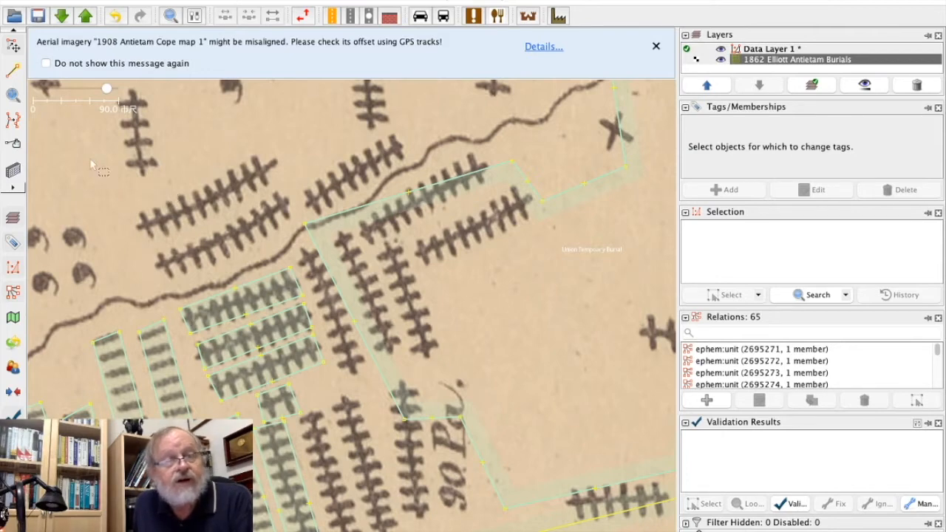
click(13, 69)
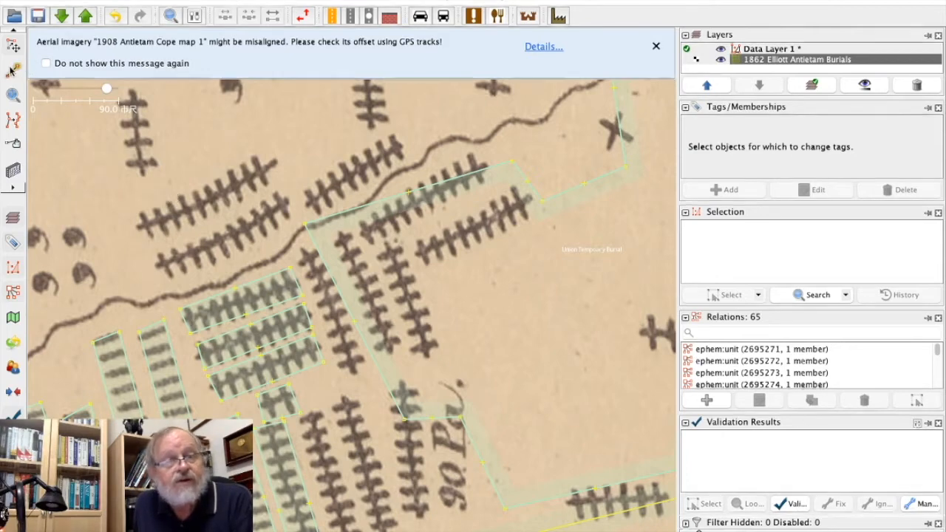
click(155, 253)
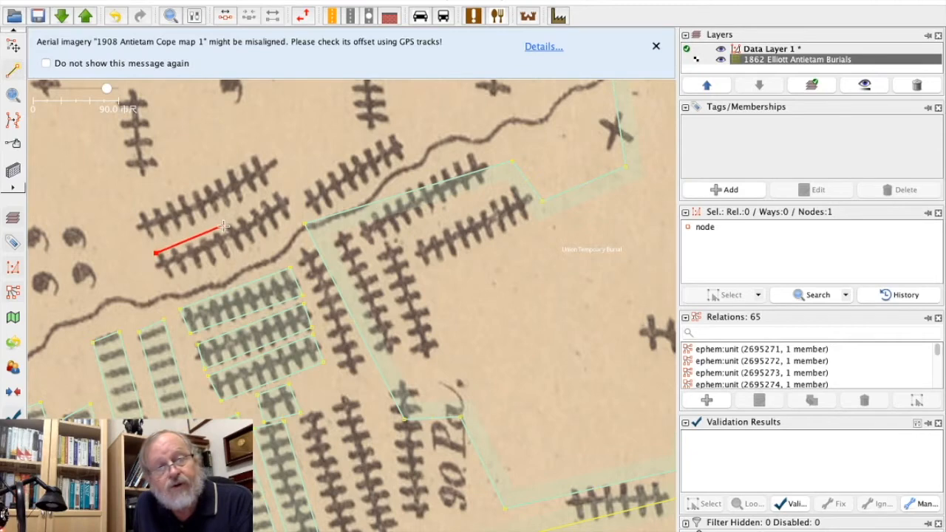
click(223, 226)
click(278, 189)
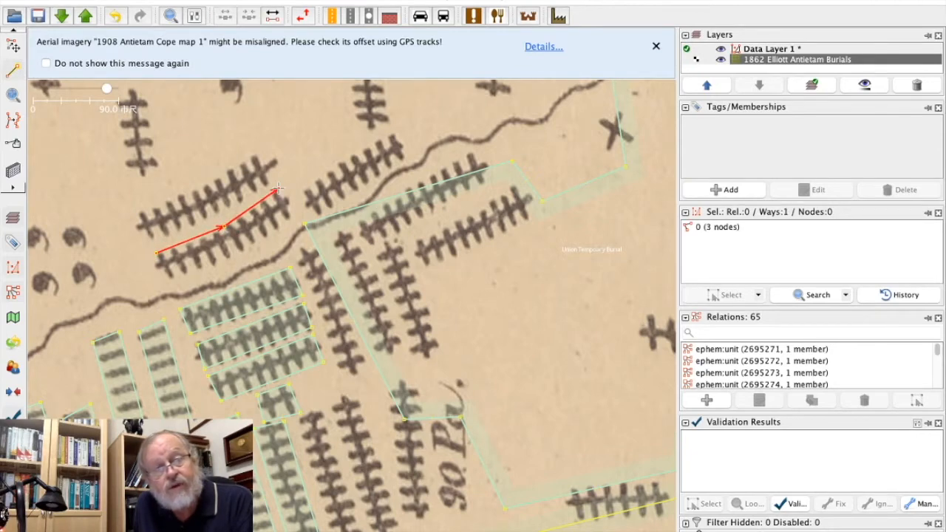
click(294, 215)
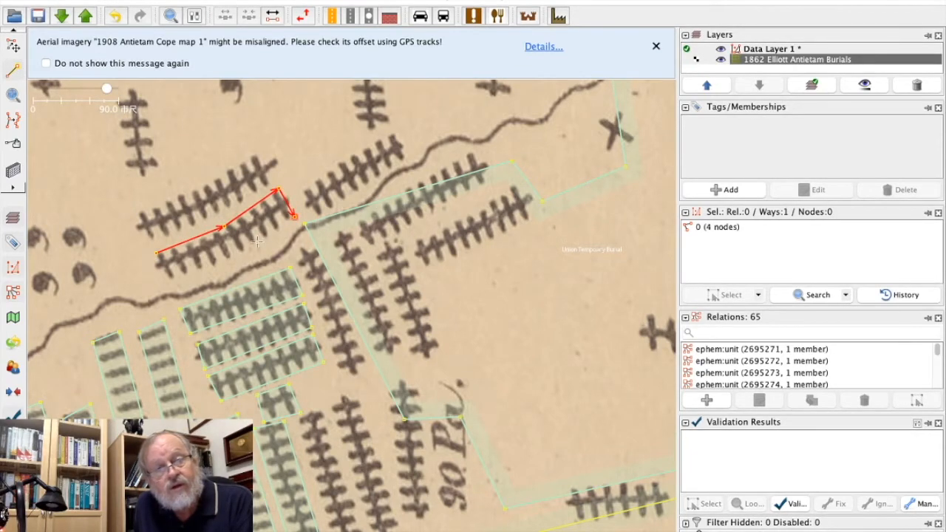
click(239, 251)
click(172, 281)
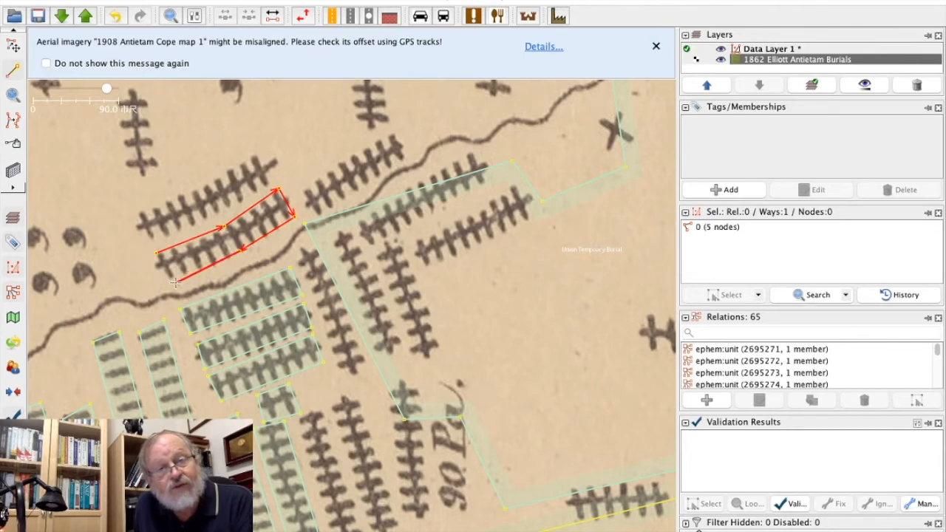
click(158, 255)
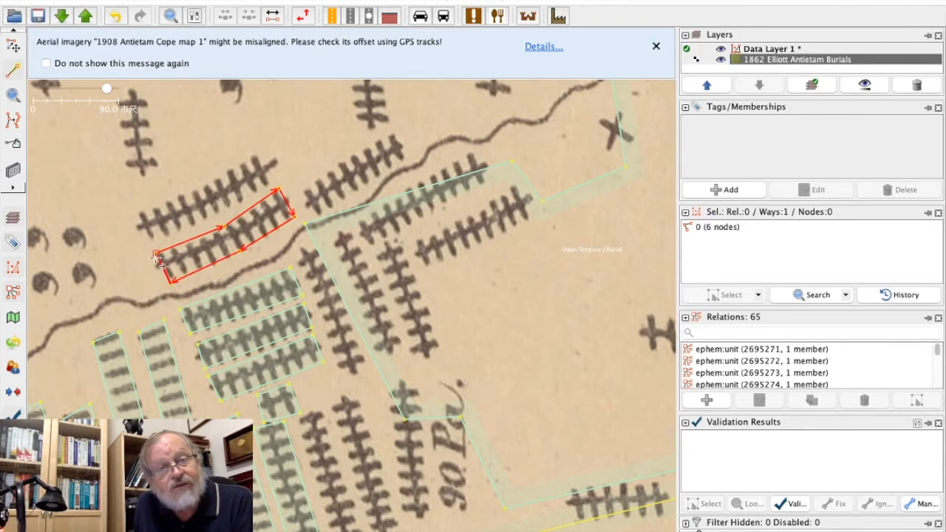
Apply the copied Union Tempoary Burial tags to the lower bent row's area and deselect it.
click(13, 46)
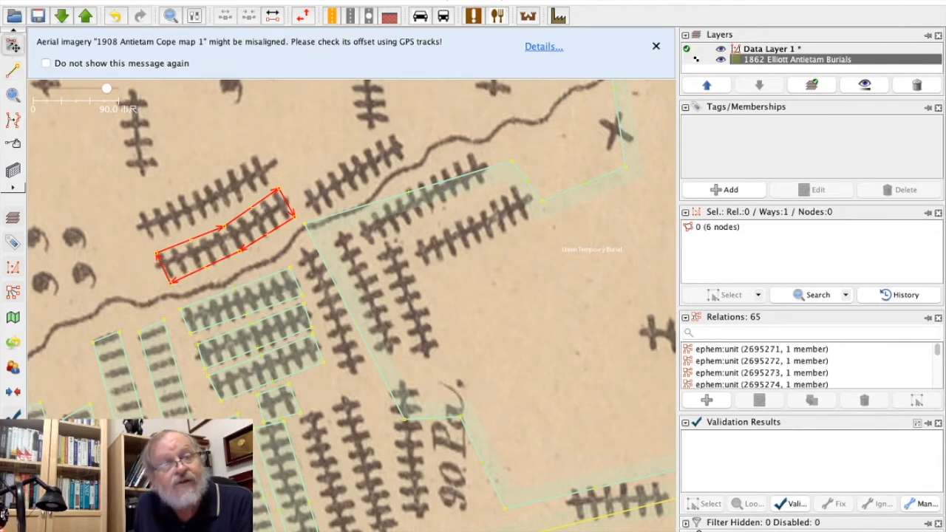
click(109, 1)
click(137, 81)
click(133, 229)
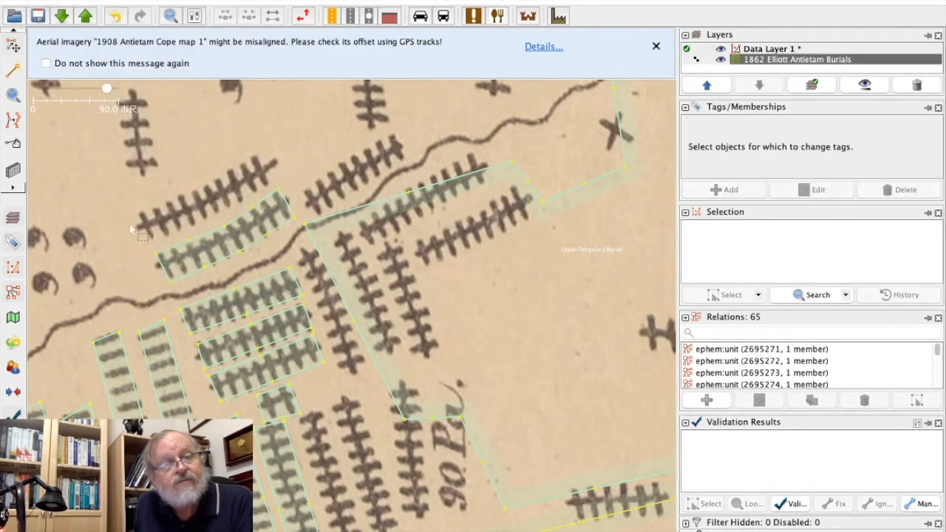
Draw a closed six-node area around the upper bent cross-marked row, directly above the tagged lower bent row.
click(13, 70)
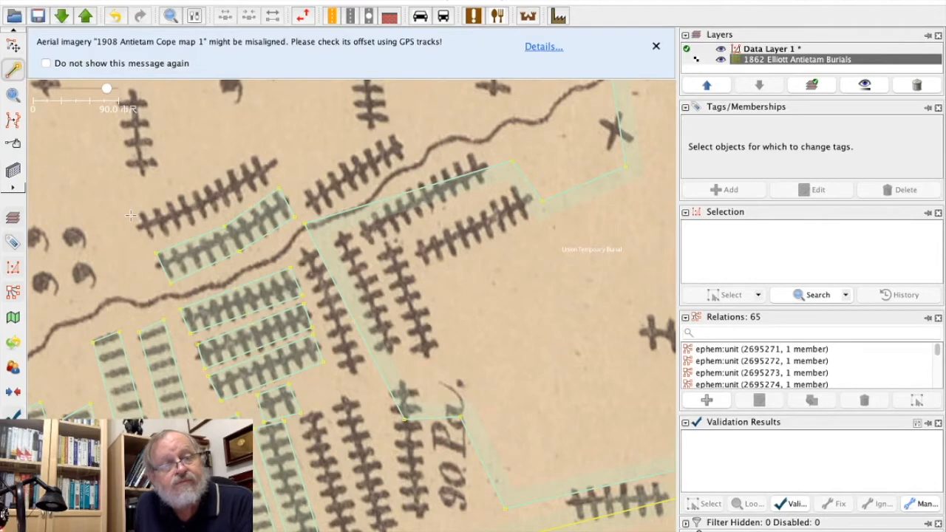
click(132, 216)
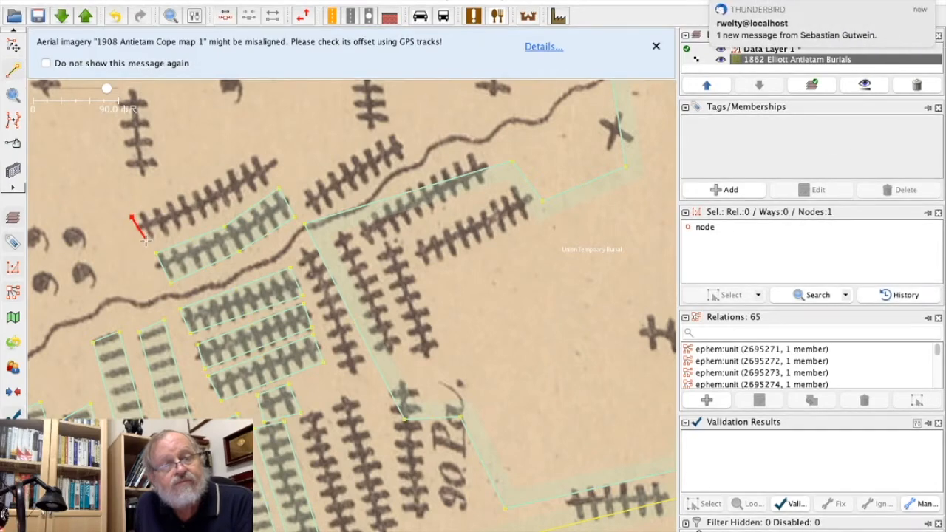
click(148, 238)
click(212, 216)
click(279, 177)
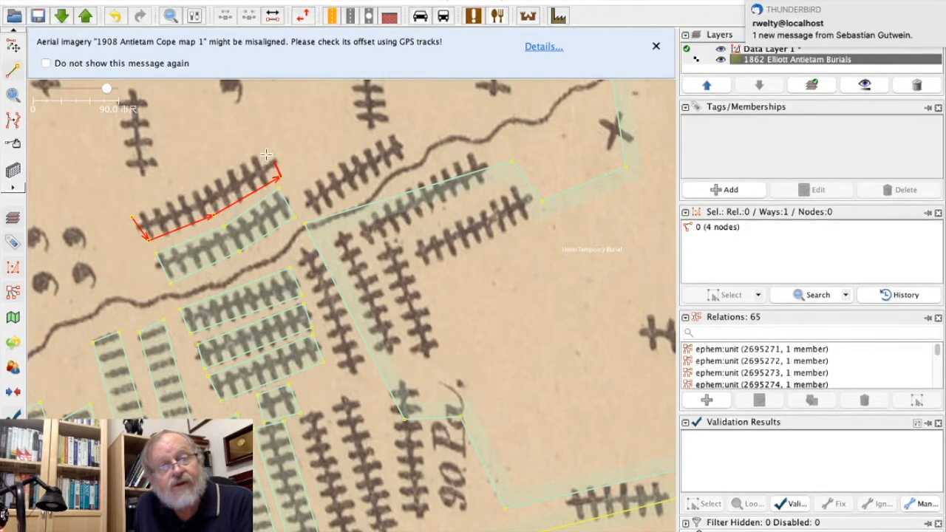
click(266, 151)
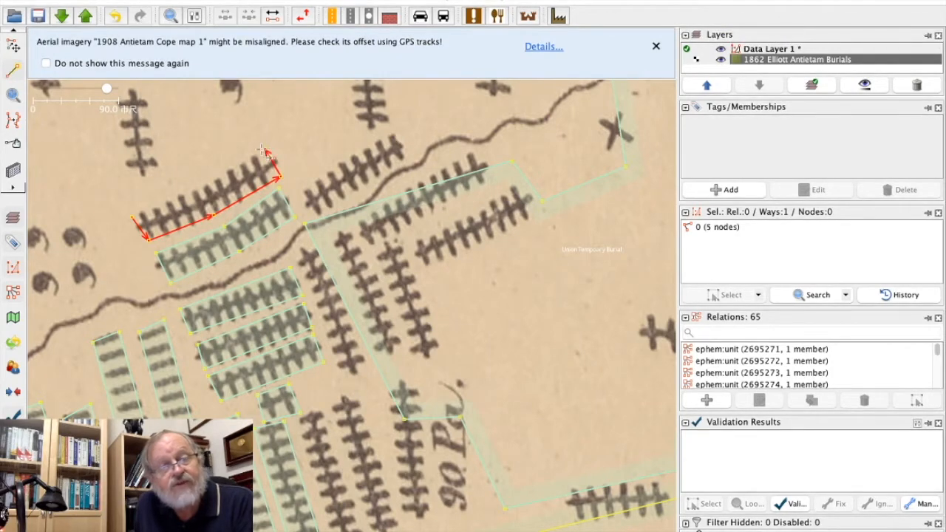
click(203, 188)
click(131, 218)
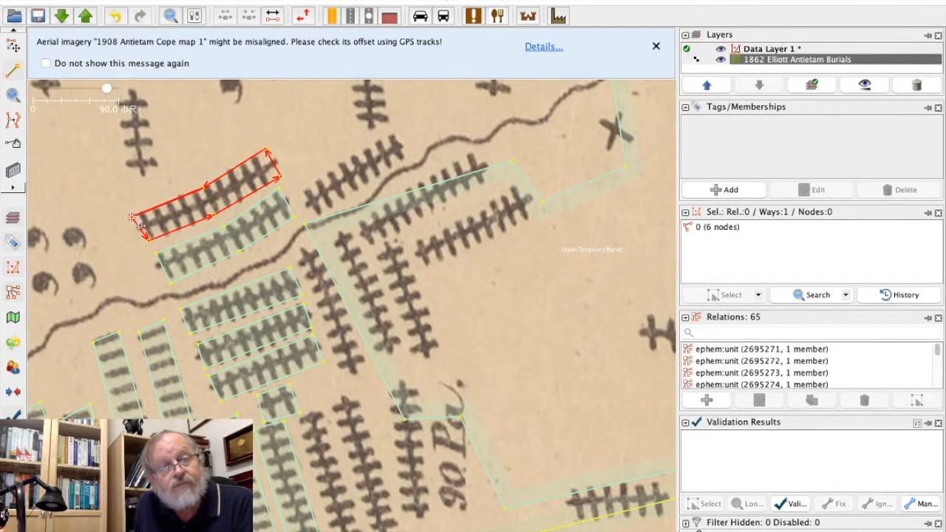
Apply the copied Union Tempoary Burial tags to the upper bent row's area and deselect it.
click(14, 45)
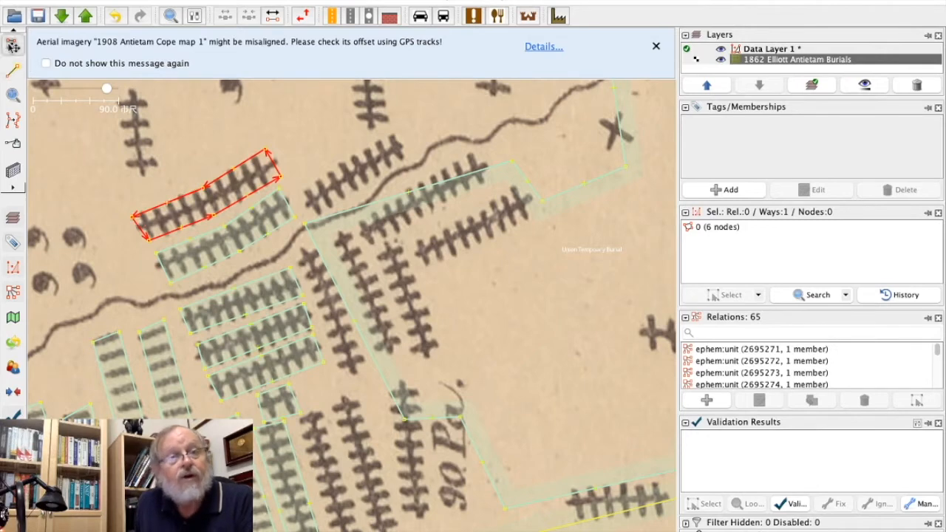
click(111, 0)
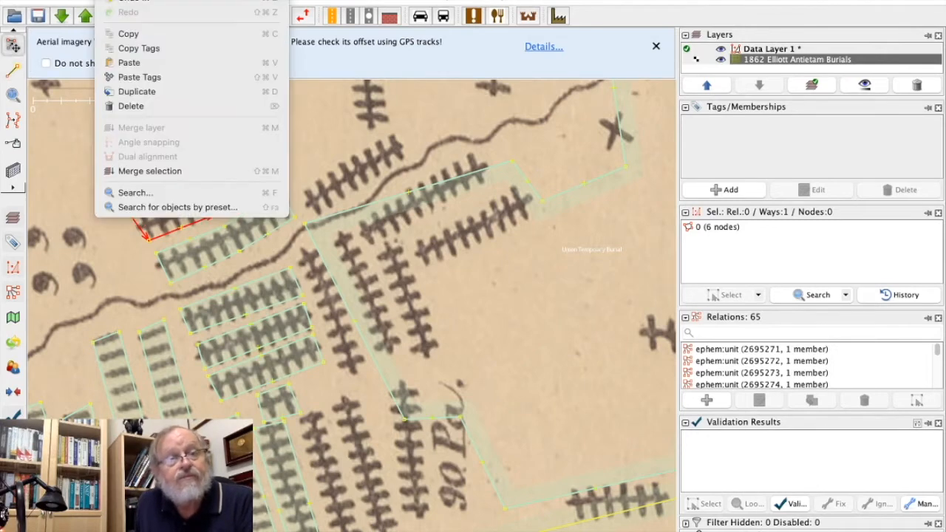
click(136, 80)
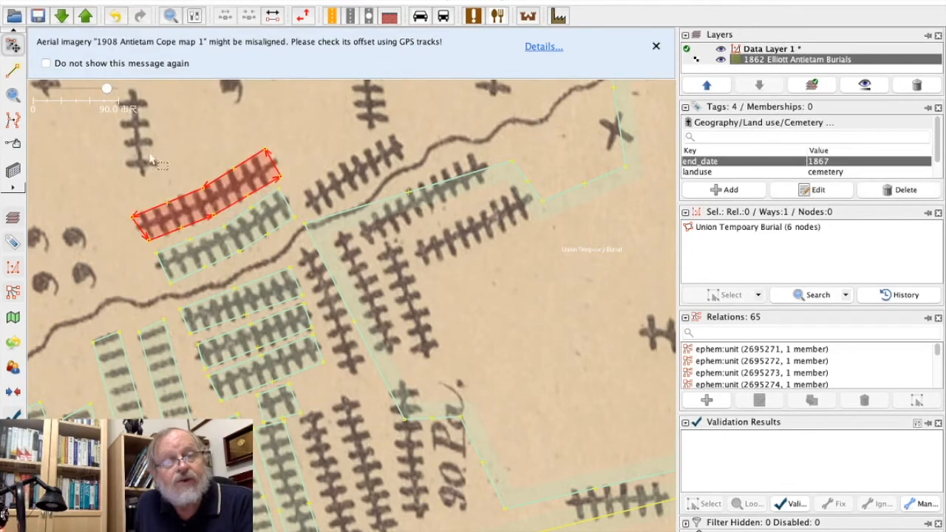
click(100, 178)
Draw a closed four-node area around the untagged cross-marked column immediately east of the tagged column below the tiny cluster.
click(13, 69)
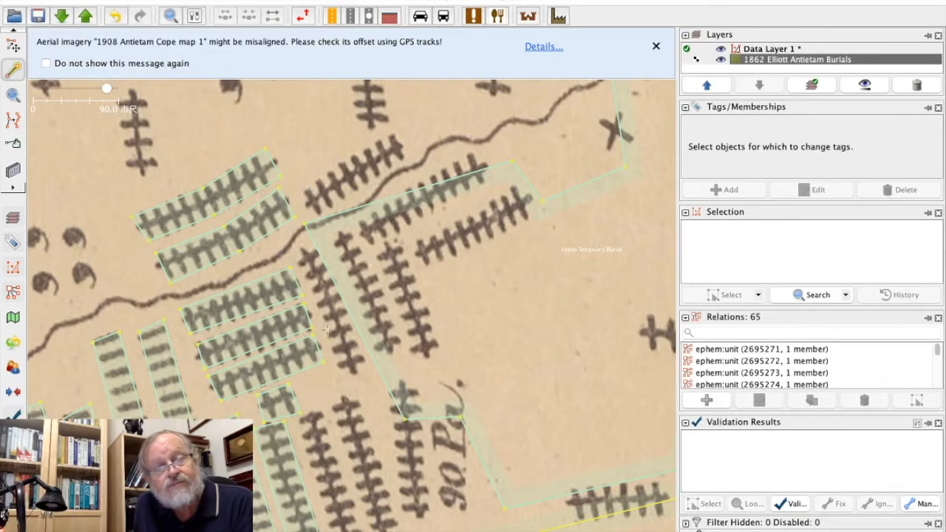
click(9, 46)
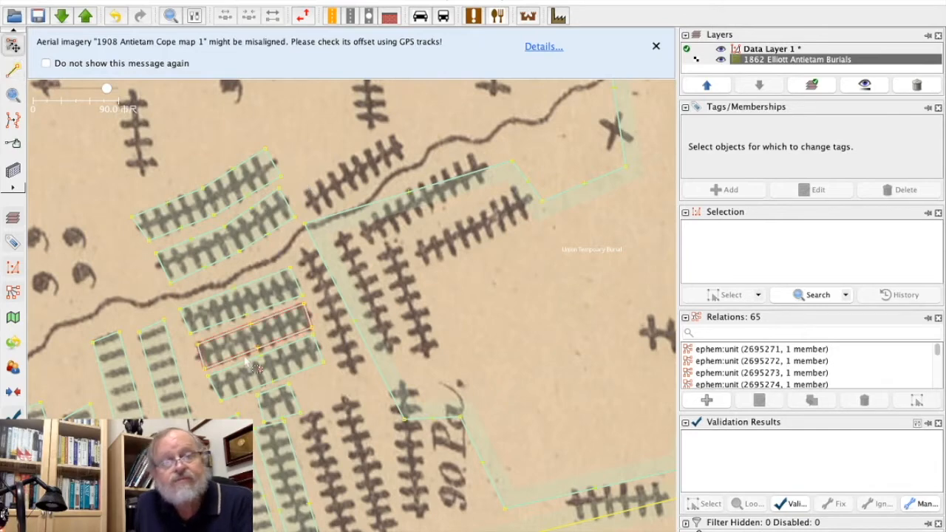
drag(342, 490, 279, 291)
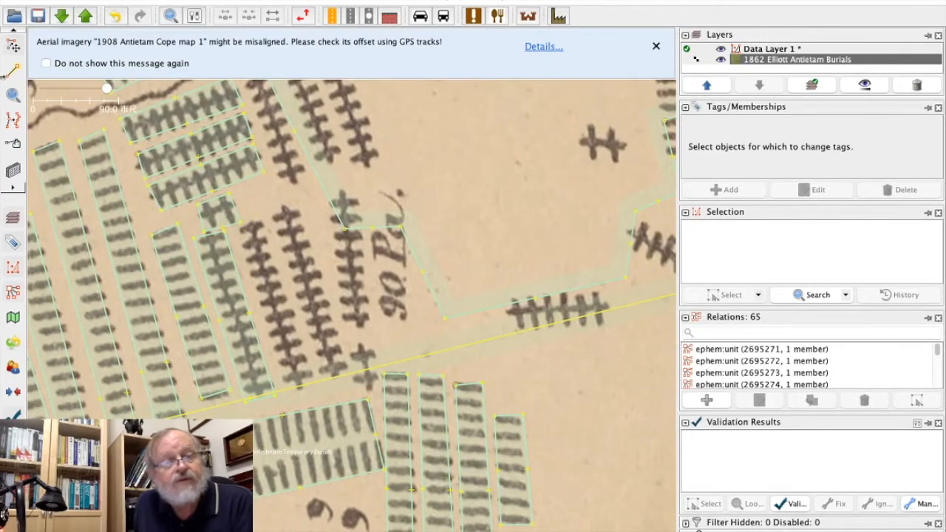
click(240, 237)
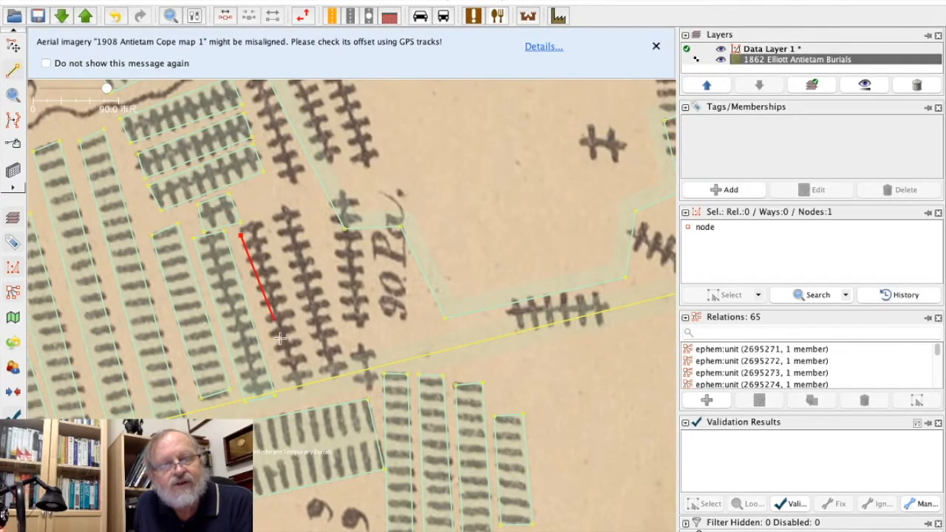
click(290, 399)
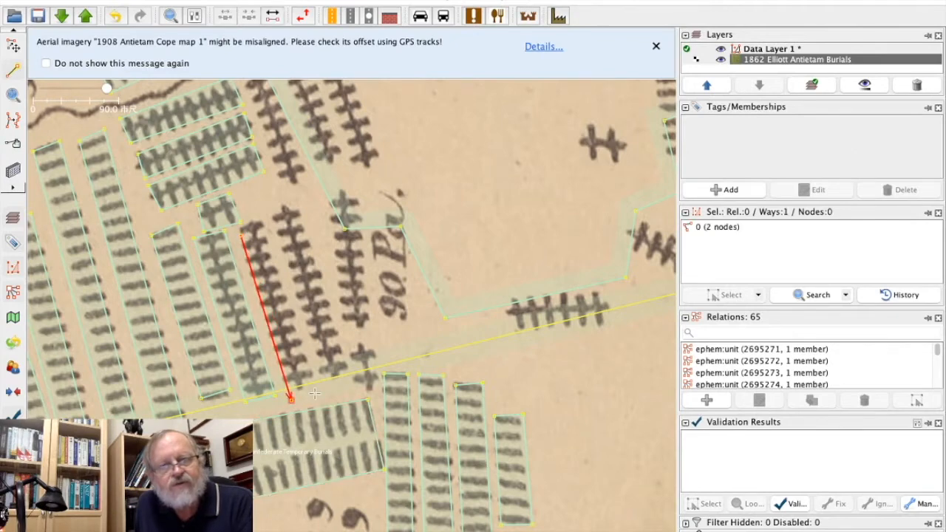
click(317, 392)
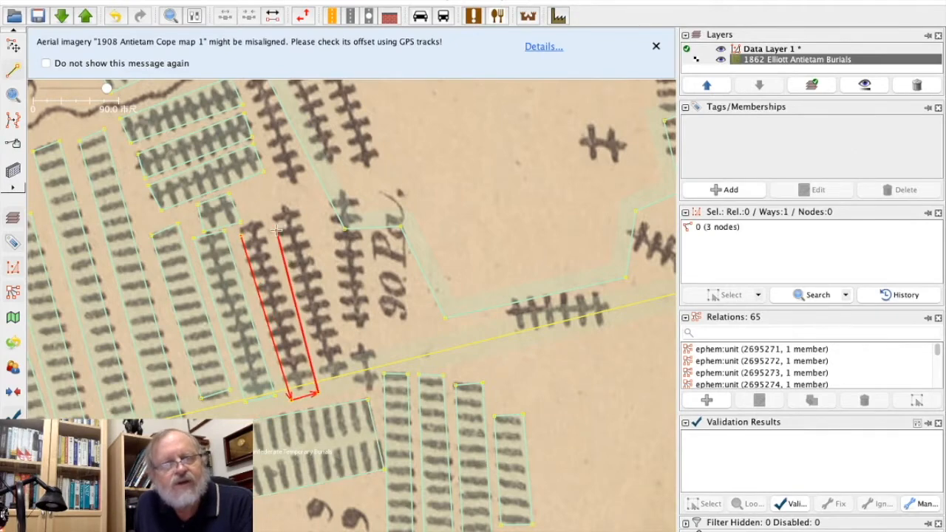
click(271, 235)
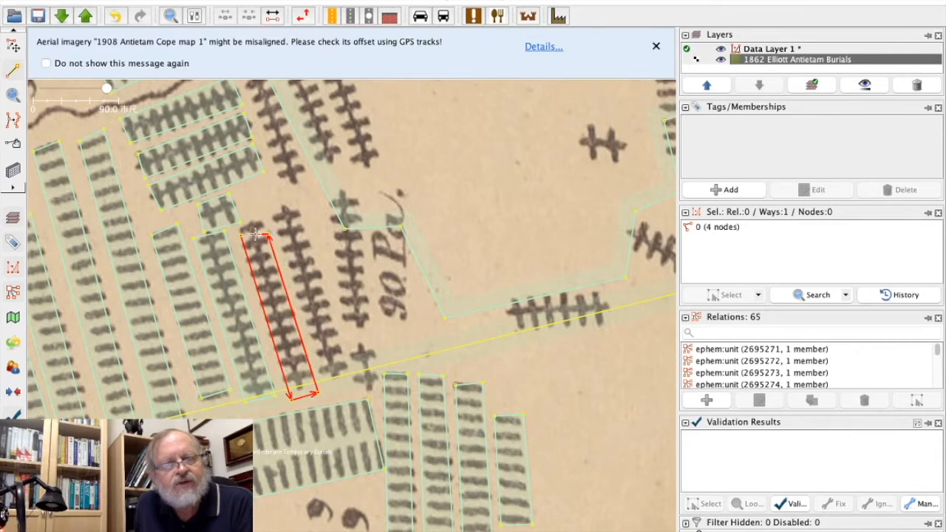
Apply the copied Union Tempoary Burial tags to the new cross-marked column's area.
click(13, 45)
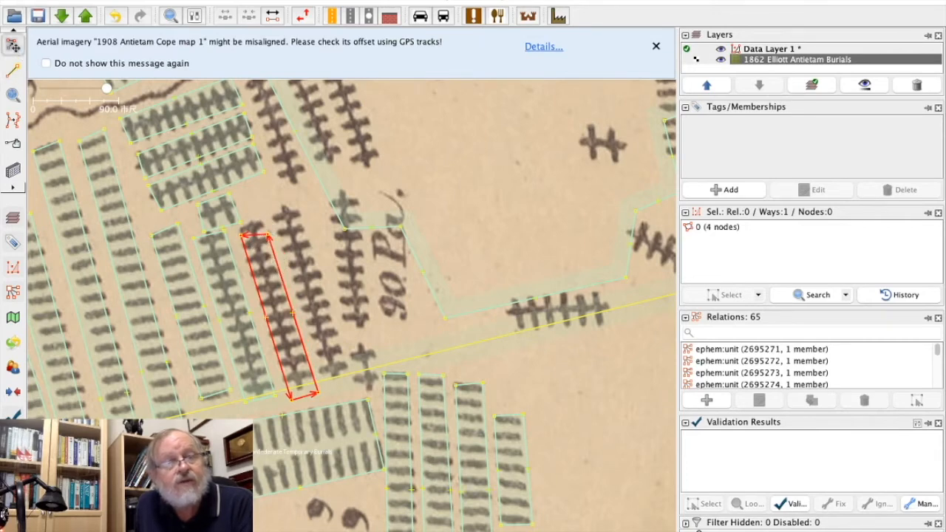
click(110, 0)
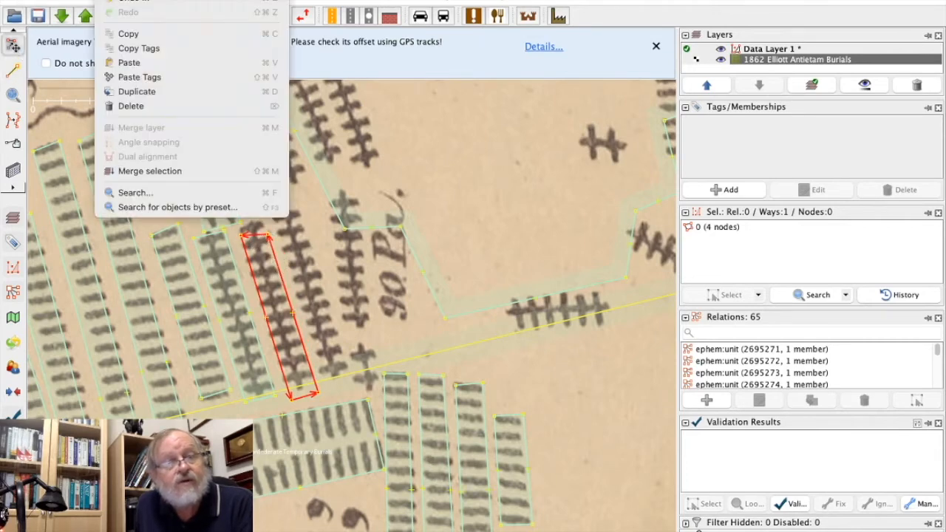
click(139, 77)
Move the newly tagged column area's northeast corner node slightly up so the outline covers the column's top grave mark.
click(323, 231)
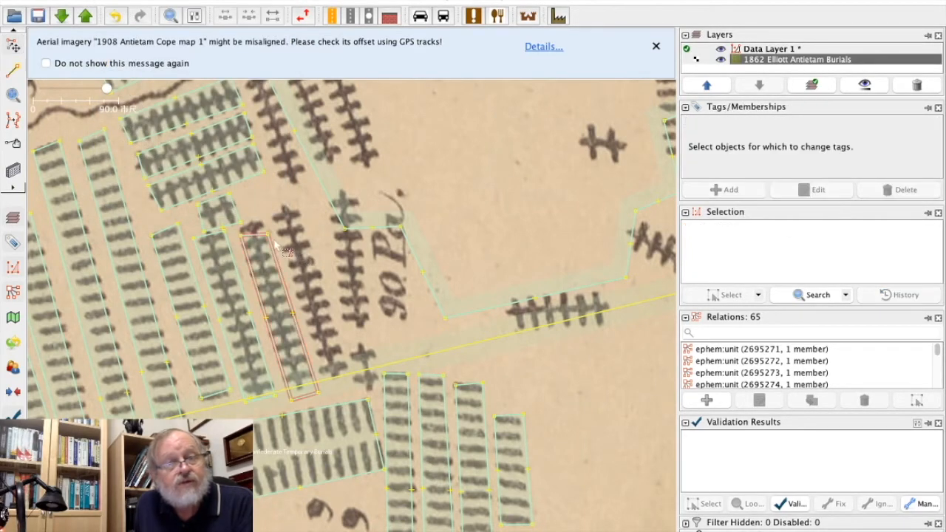
click(268, 236)
drag(269, 235, 264, 226)
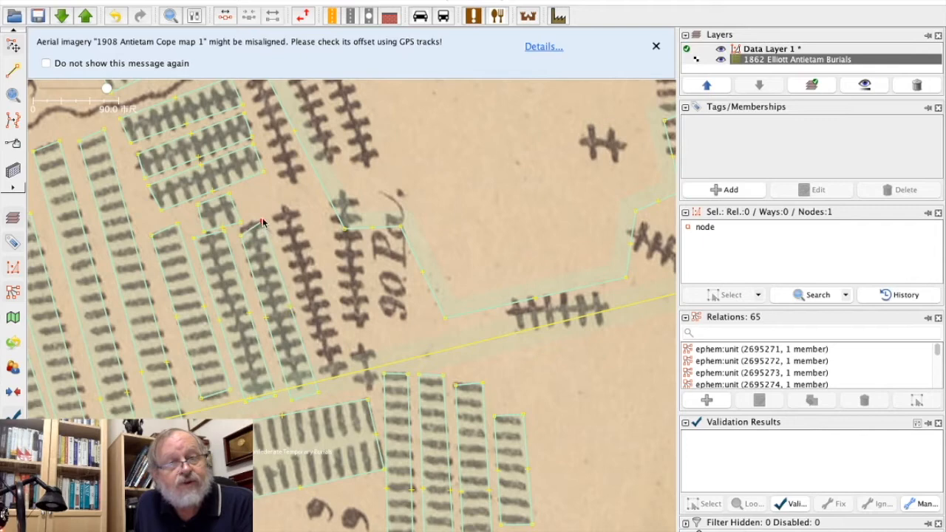
Adjust the newly tagged column area's southern corner nodes to fit the lowest grave marks, and clear the selection.
key(a)
key(s)
click(317, 393)
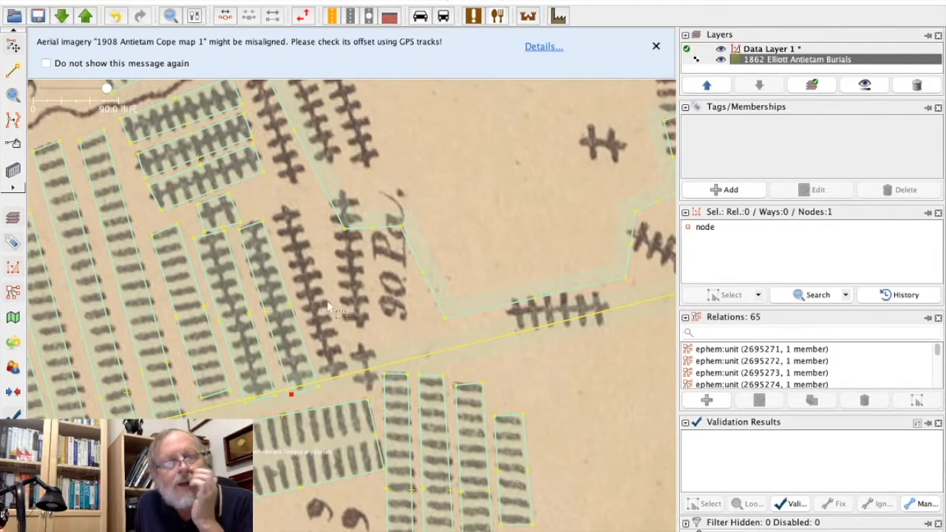
key(Escape)
Draw a closed four-node area around the untagged cross-marked column immediately east of the last tagged column.
click(14, 68)
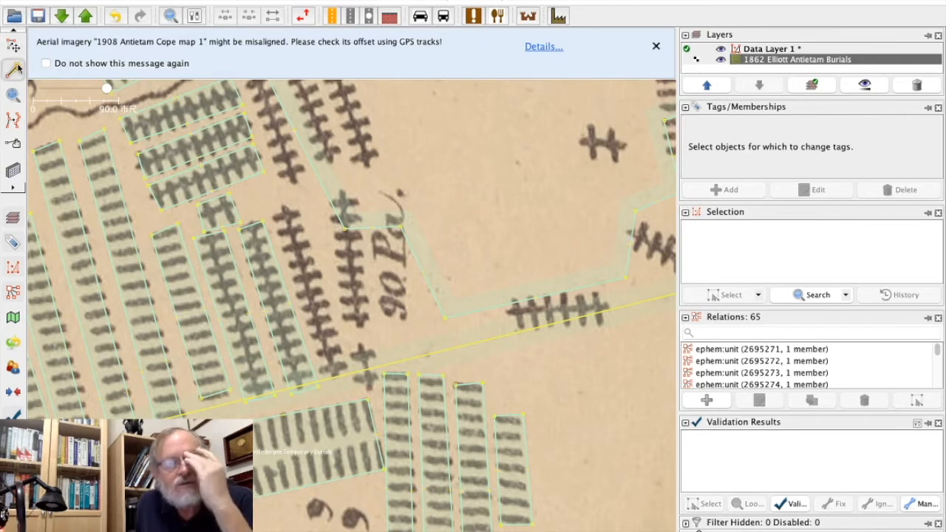
click(272, 213)
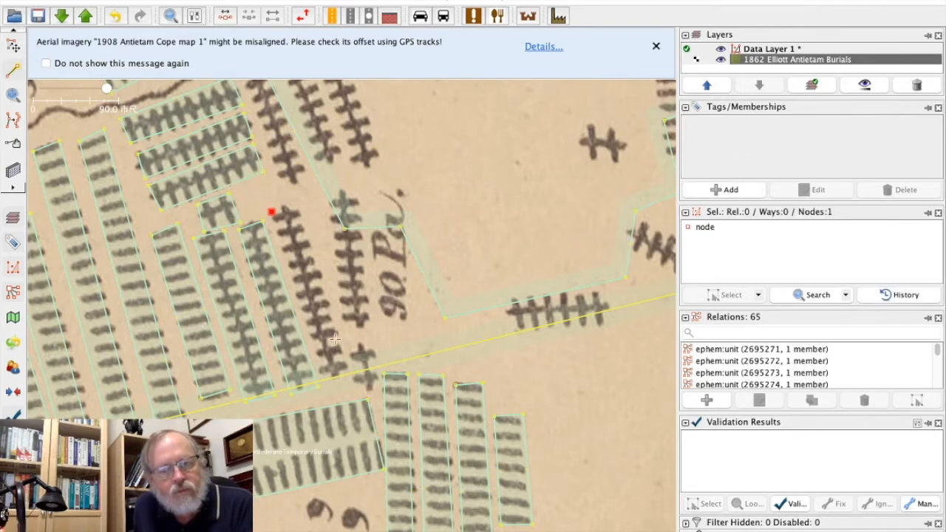
click(325, 387)
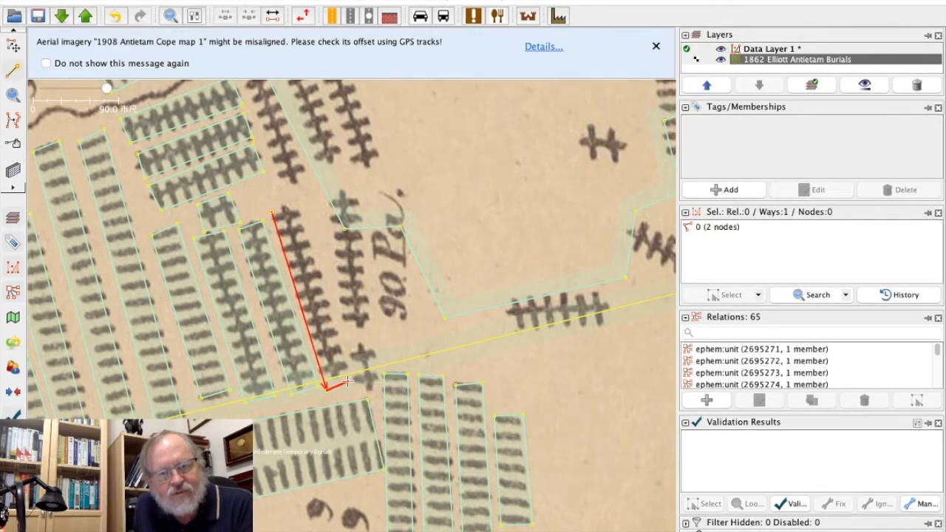
click(344, 373)
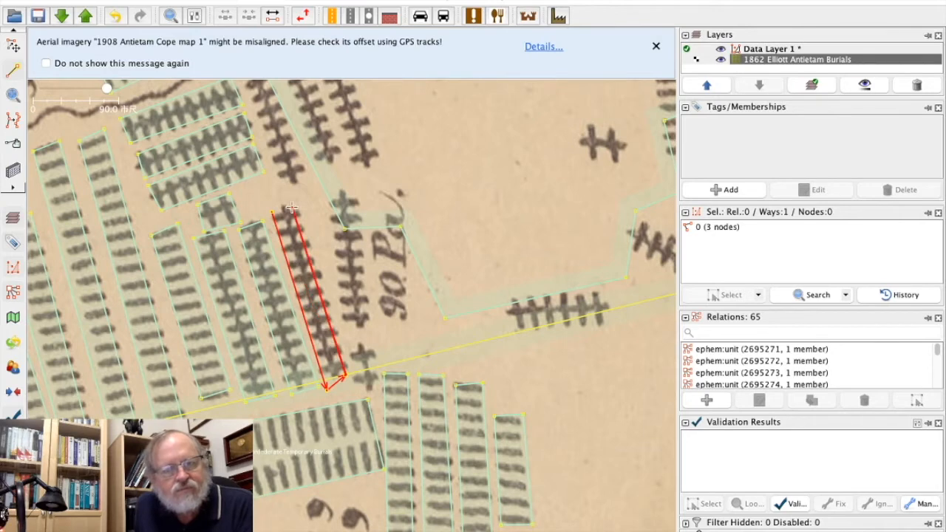
click(295, 209)
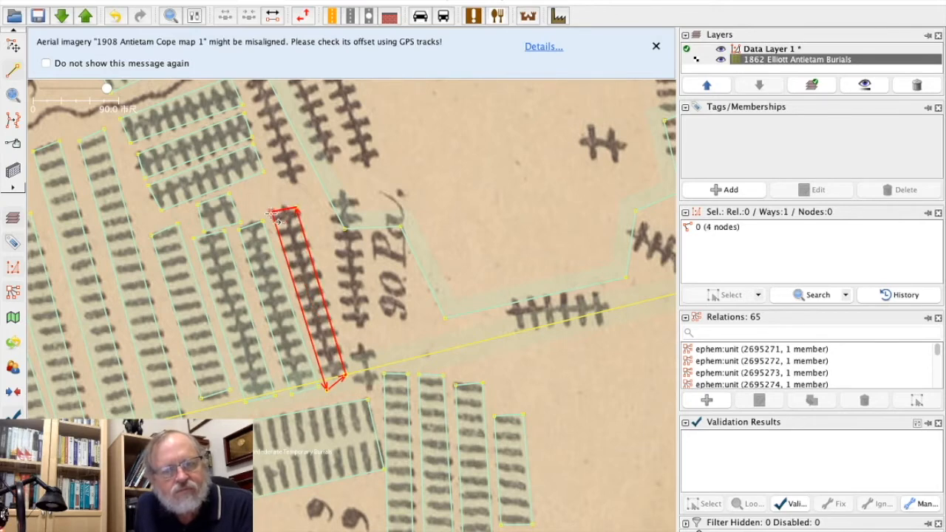
Apply the copied Union Tempoary Burial tags to the area around the easternmost outlined cross-marked column.
click(13, 46)
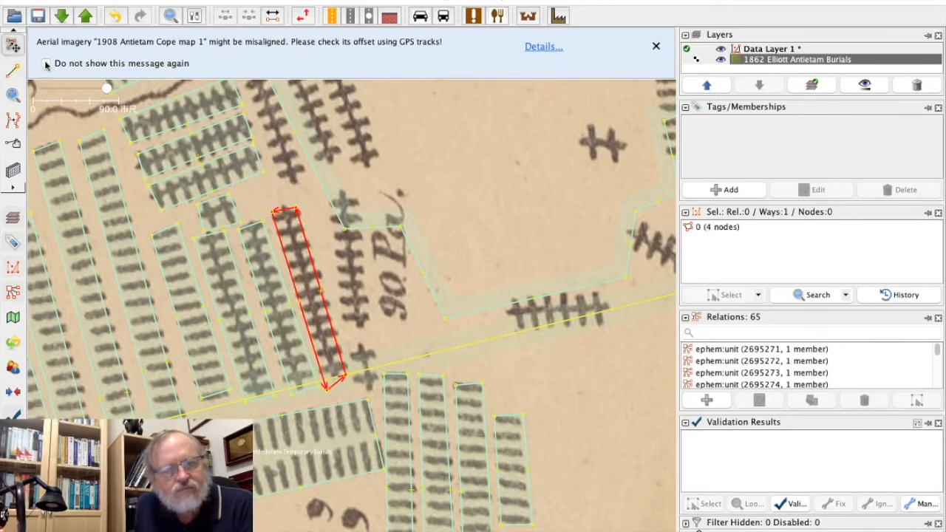
click(118, 0)
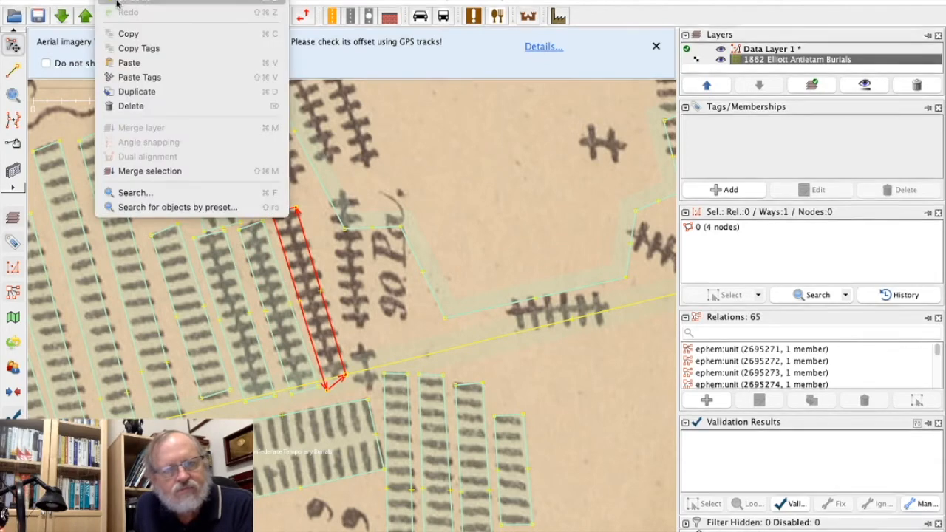
click(146, 77)
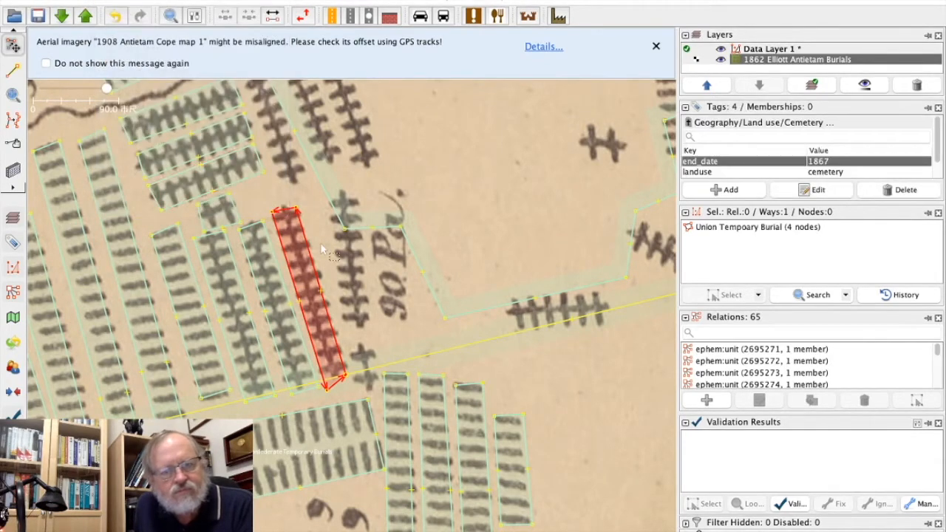
Reposition the new column area's corner nodes to enclose its end grave marks, keeping the long yellow line straight, and deselect.
click(294, 202)
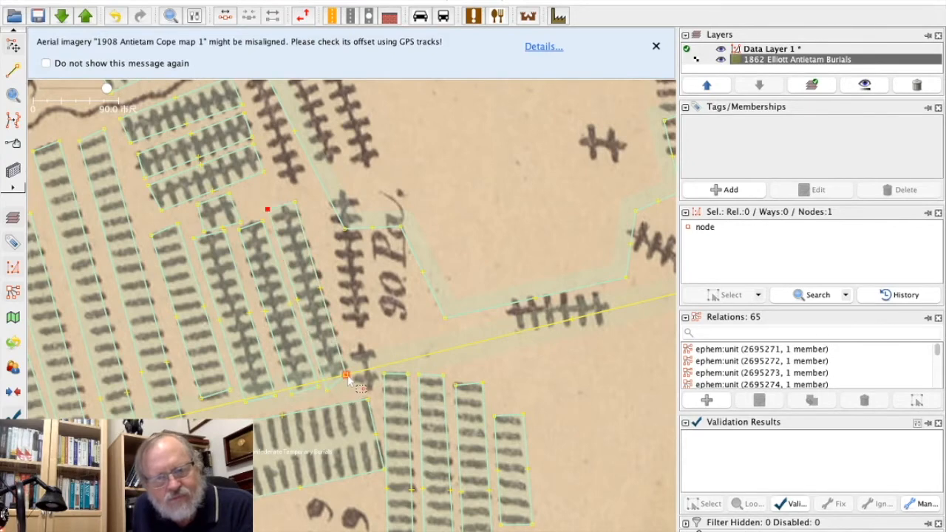
drag(349, 379, 360, 397)
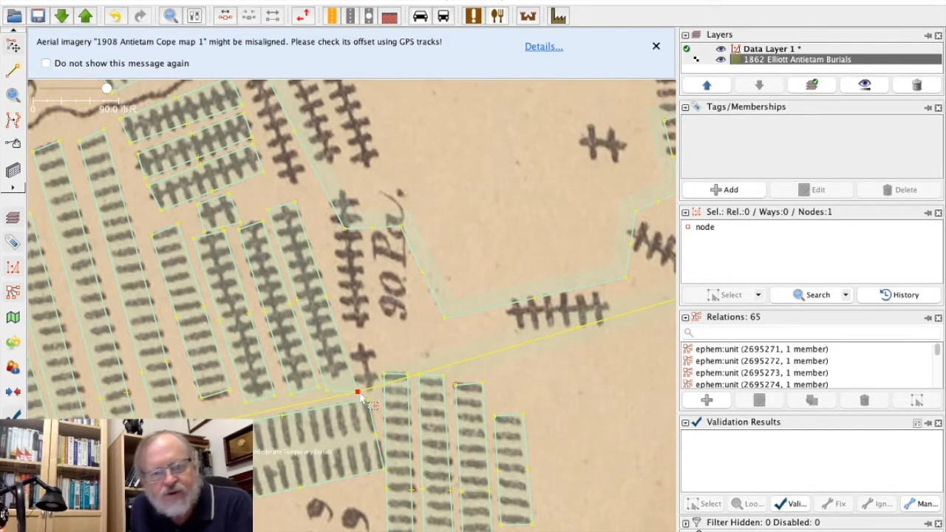
click(372, 356)
drag(359, 393, 353, 380)
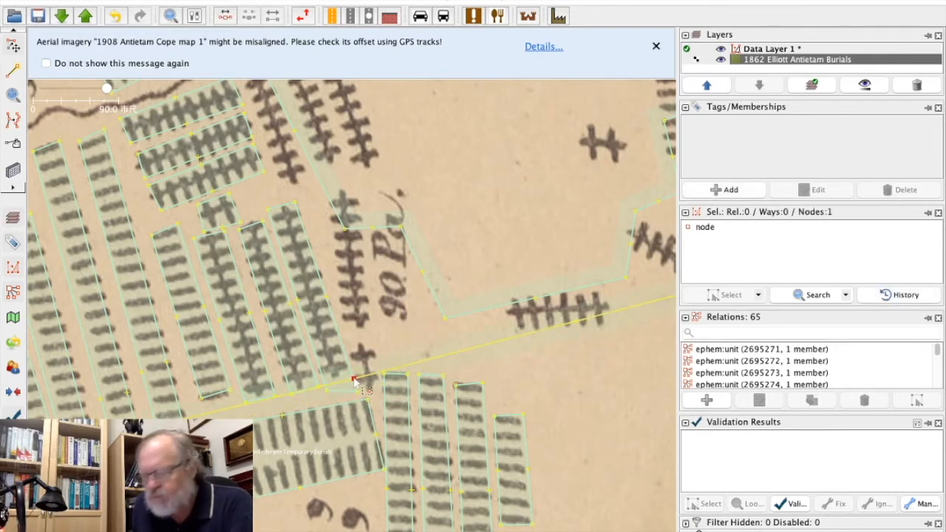
key(Delete)
drag(360, 393, 358, 381)
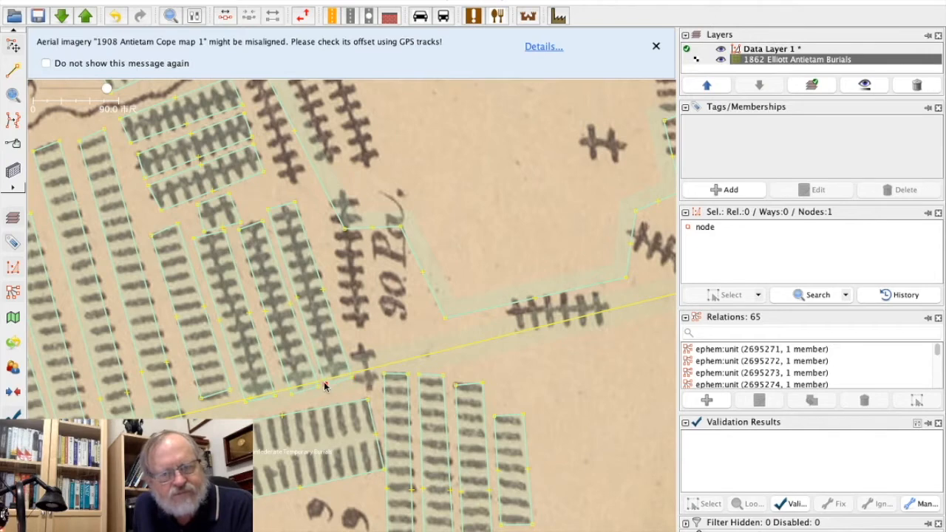
click(365, 314)
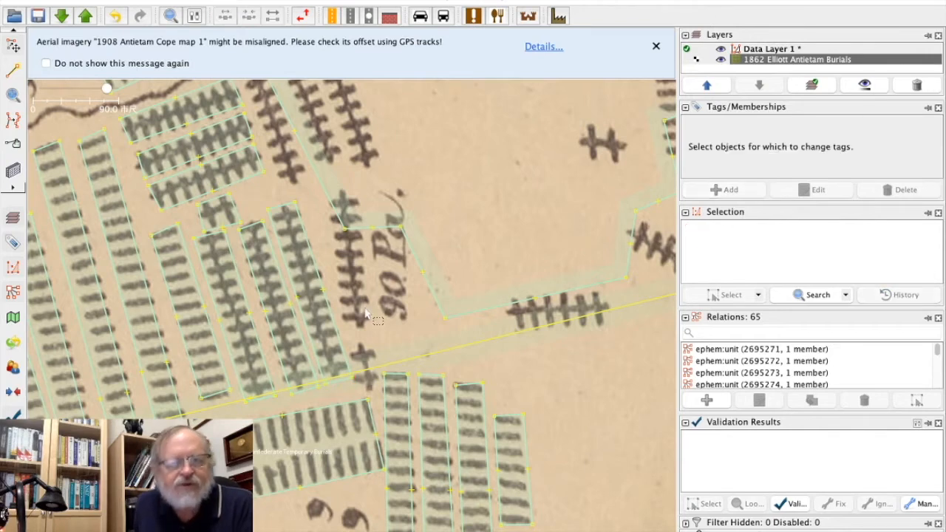
Delete the large jagged outline that crosses the grave column beside the 90 Pa. label.
click(12, 71)
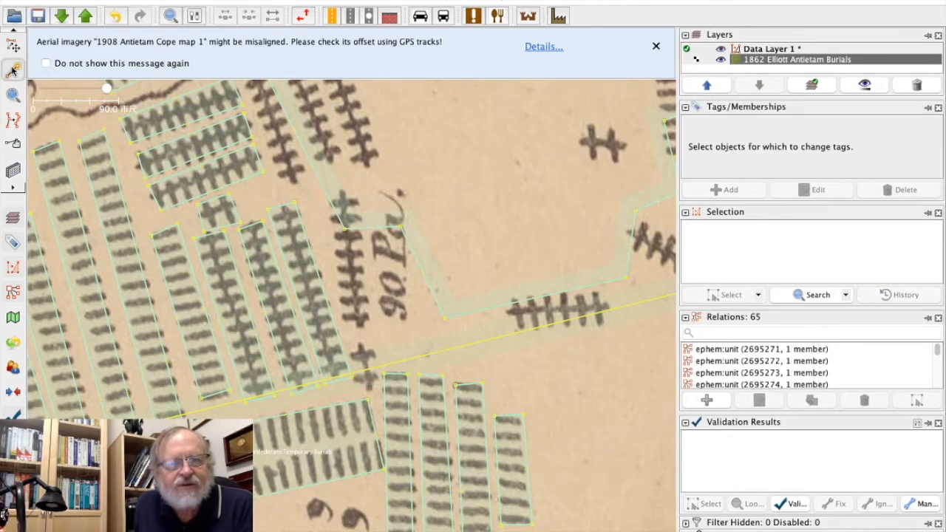
click(13, 46)
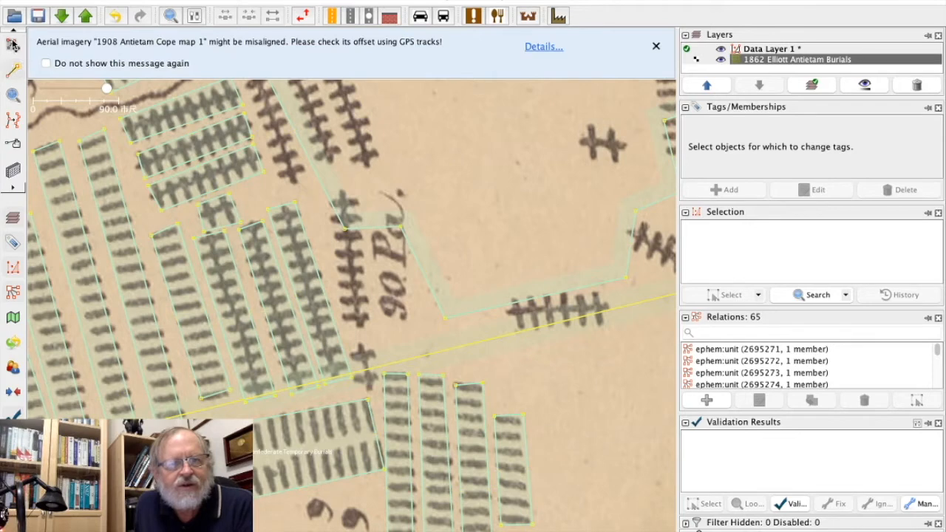
click(330, 195)
key(Delete)
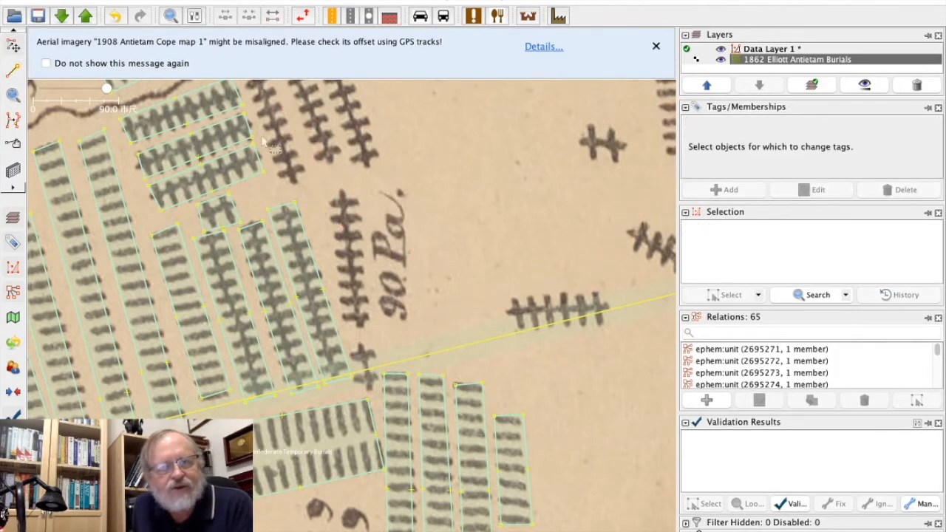
Draw a closed four-node area around the slanted cross-marked row just north of the wavy line, east of the two tagged bent rows.
drag(391, 130, 416, 358)
key(a)
click(266, 230)
click(282, 257)
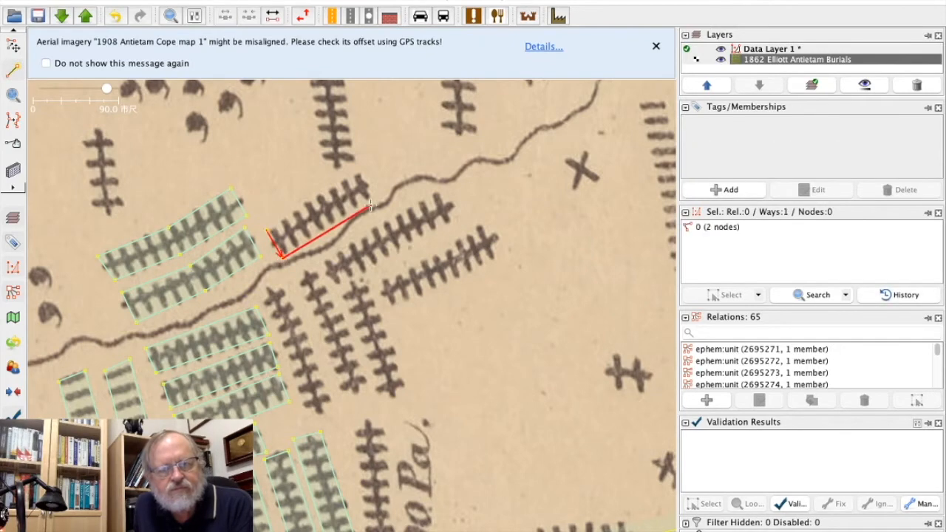
click(369, 196)
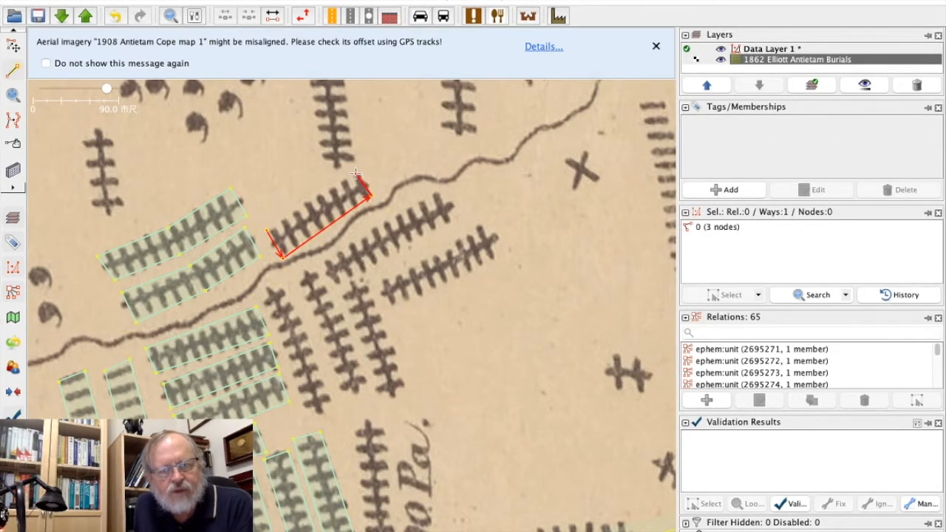
click(356, 174)
click(267, 231)
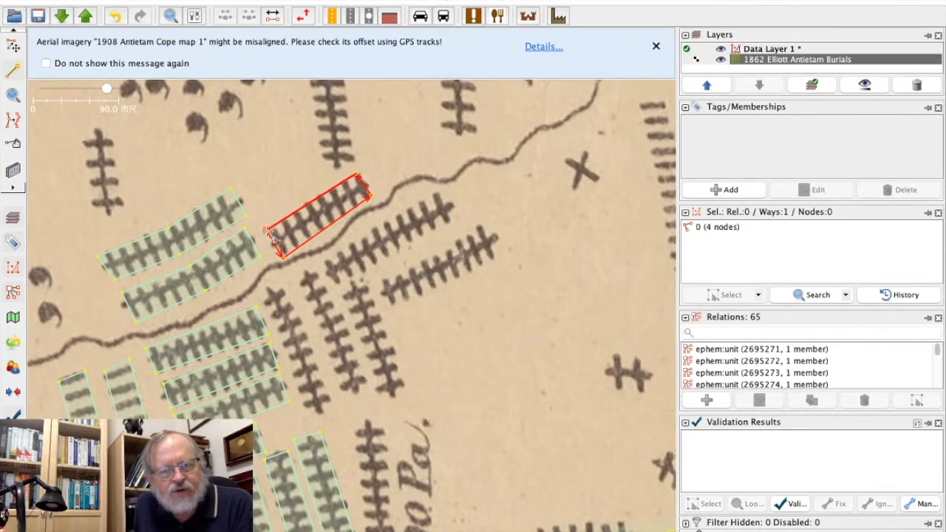
Apply the copied Union Tempoary Burial tags to the row area just north of the wavy line and deselect it.
click(118, 0)
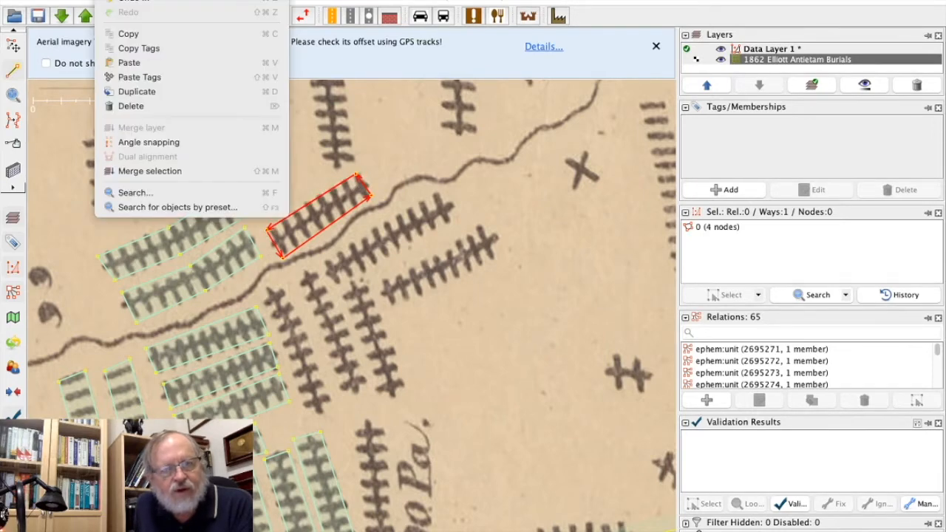
click(139, 77)
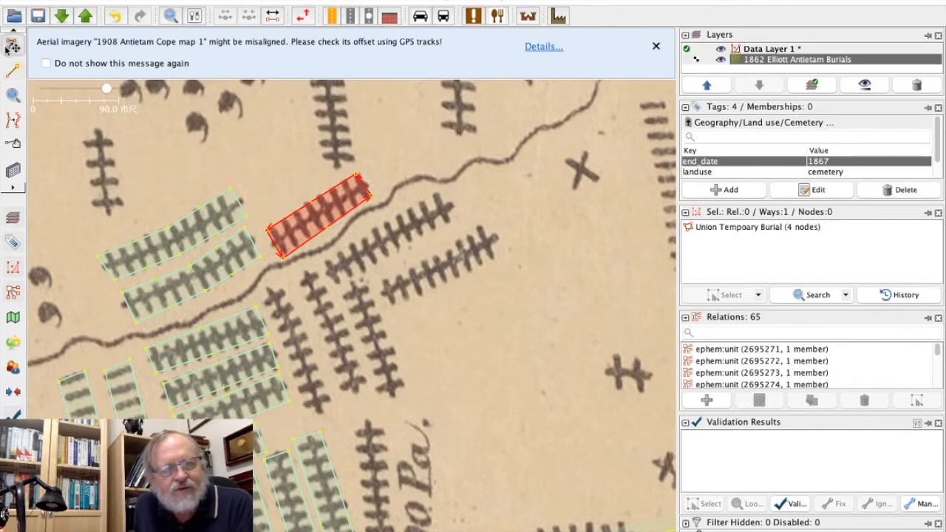
click(63, 145)
Draw a closed four-node area around the upper of the two slanted cross-marked rows south of the wavy line.
click(13, 70)
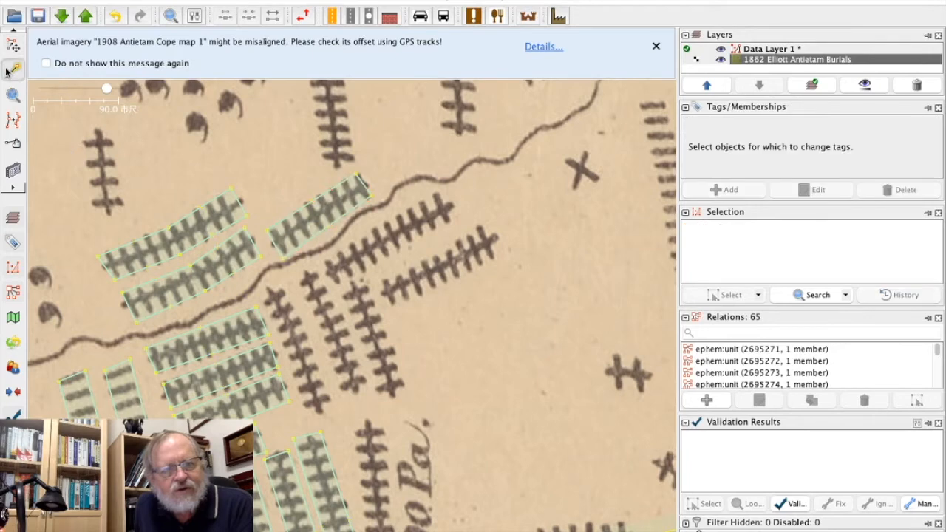
click(322, 260)
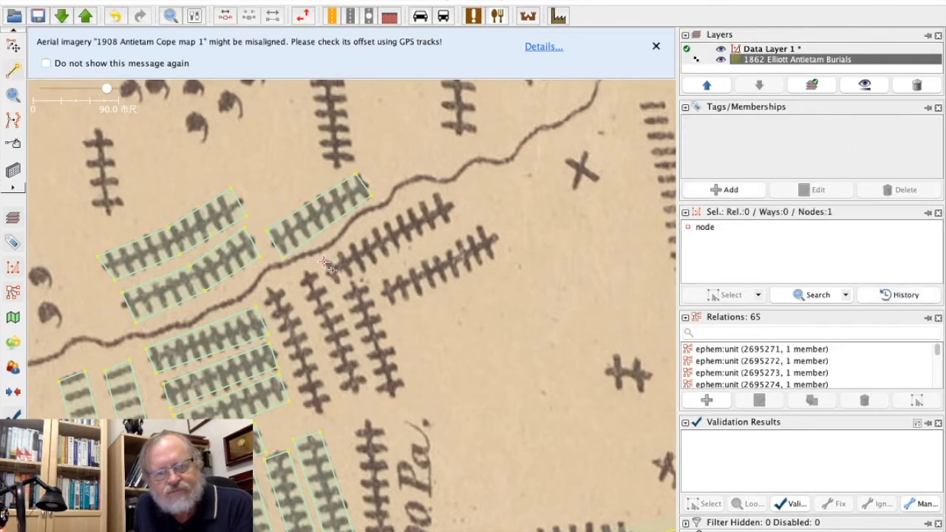
click(441, 190)
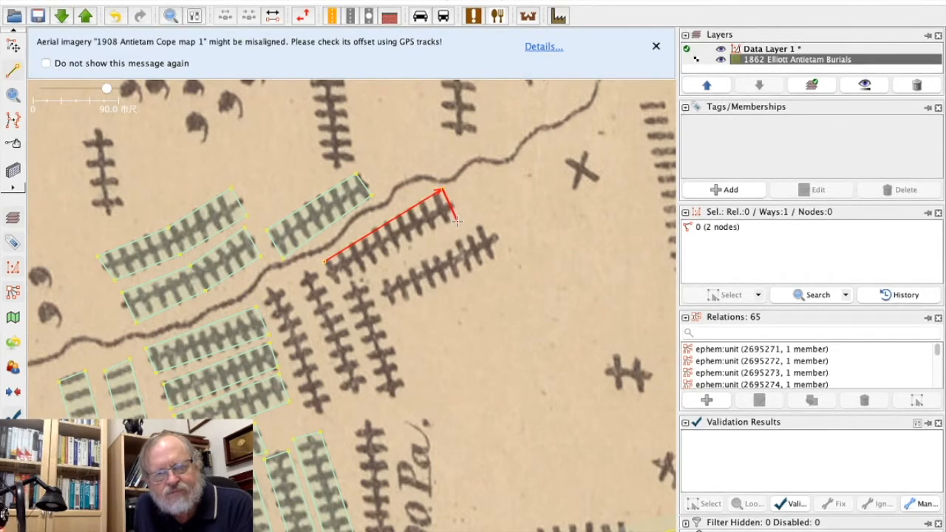
click(336, 283)
click(325, 262)
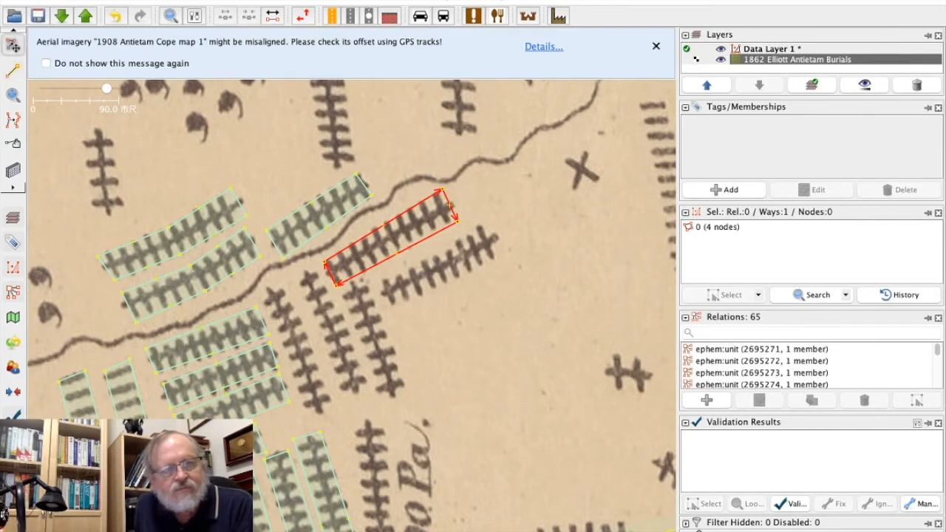
Apply the copied Union Tempoary Burial tags to the slanted row area just south of the wavy line and deselect it.
click(111, 1)
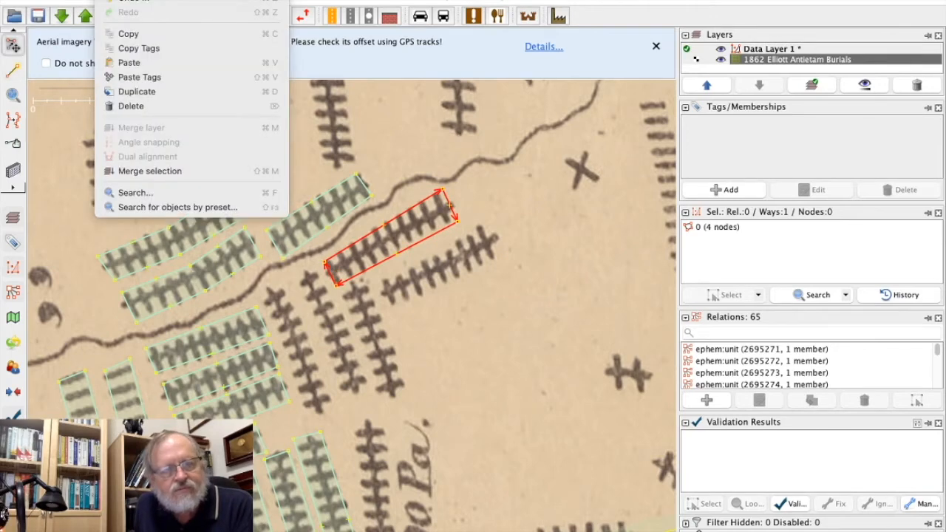
click(143, 78)
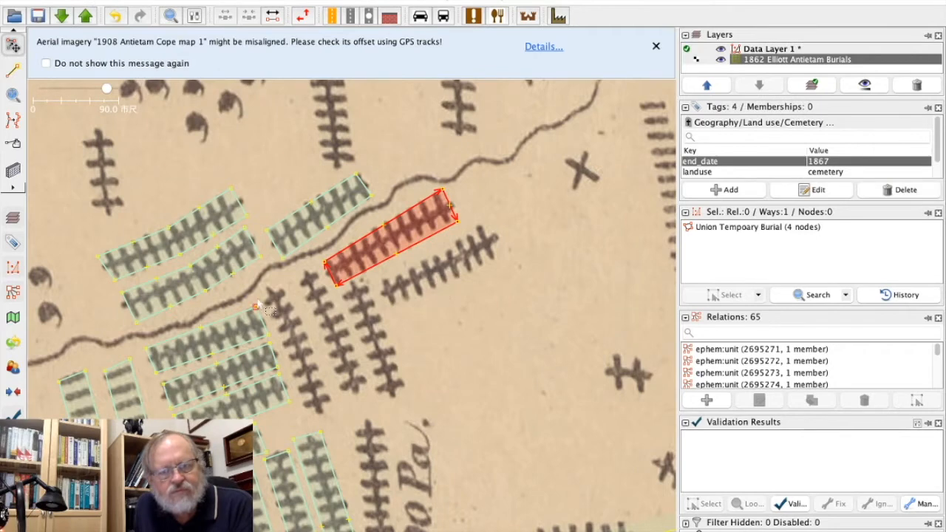
click(133, 141)
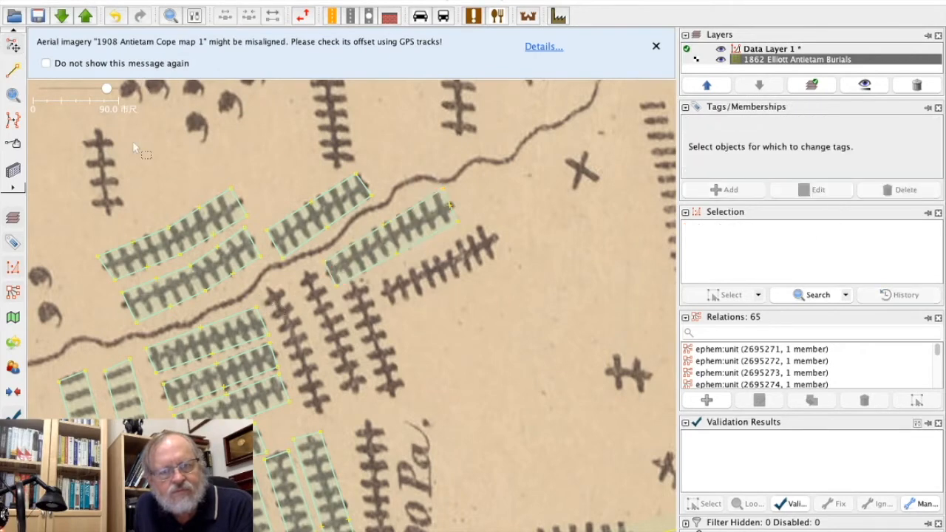
Draw a closed six-node area around the westernmost of the three bent cross-marked columns south of the wavy line.
click(12, 71)
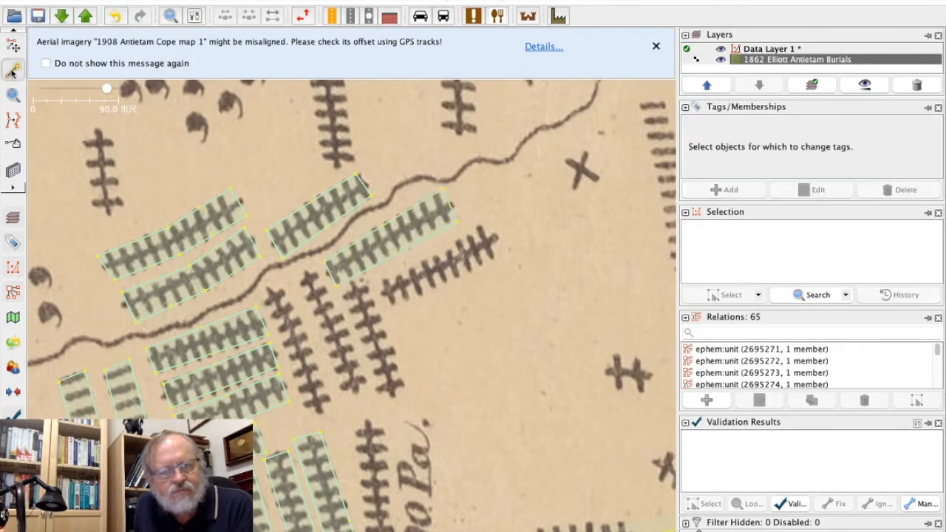
click(264, 298)
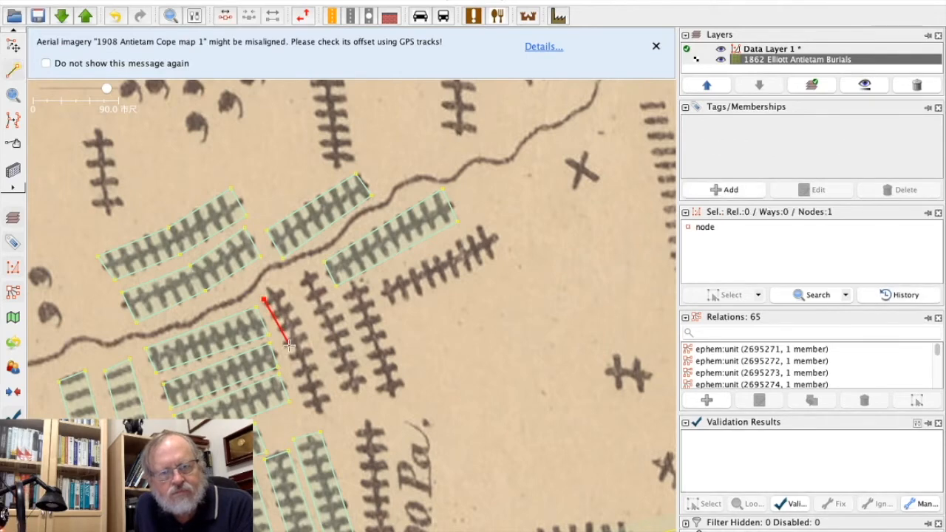
click(289, 345)
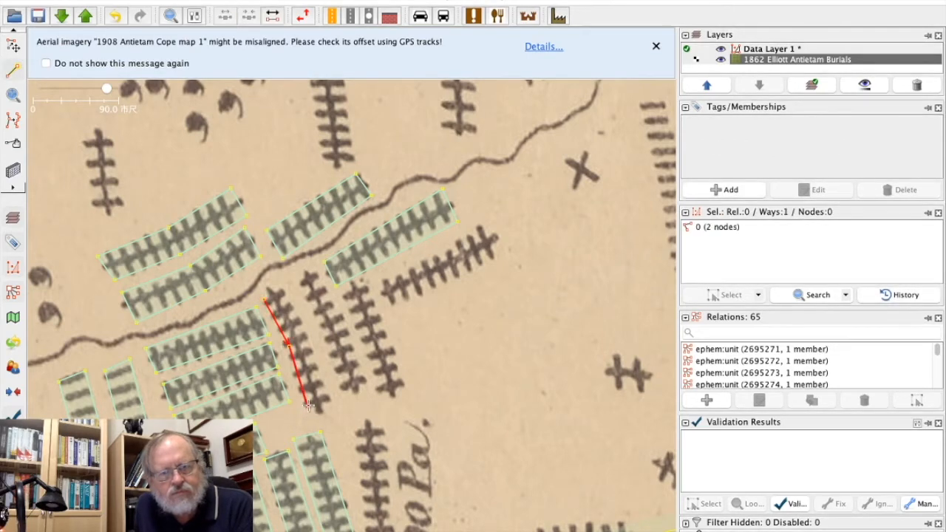
click(307, 414)
click(334, 409)
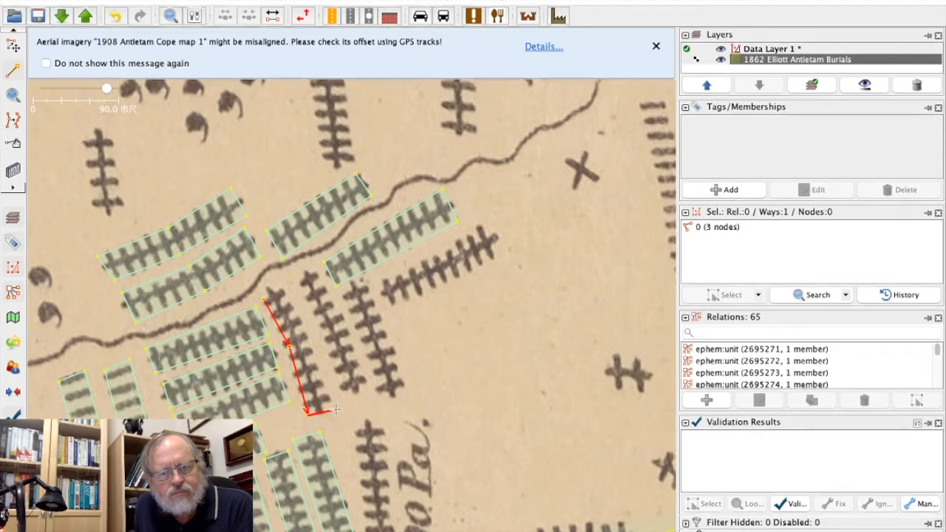
click(310, 332)
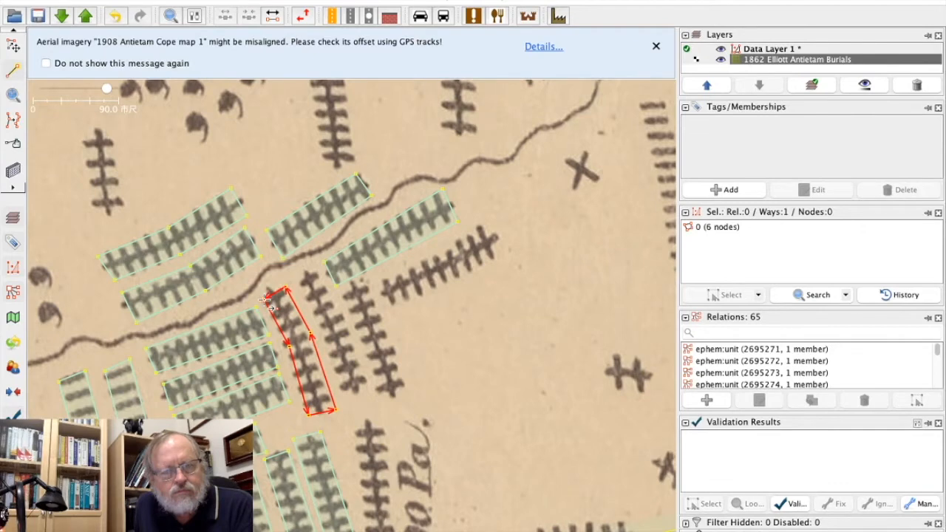
click(13, 46)
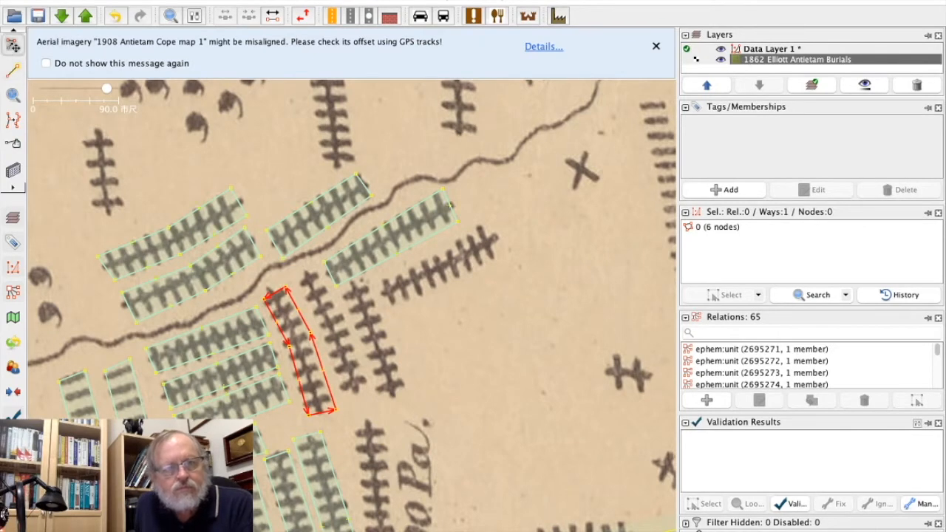
Apply the copied Union Tempoary Burial tags to the westernmost bent column area south of the wavy line and deselect it.
click(109, 1)
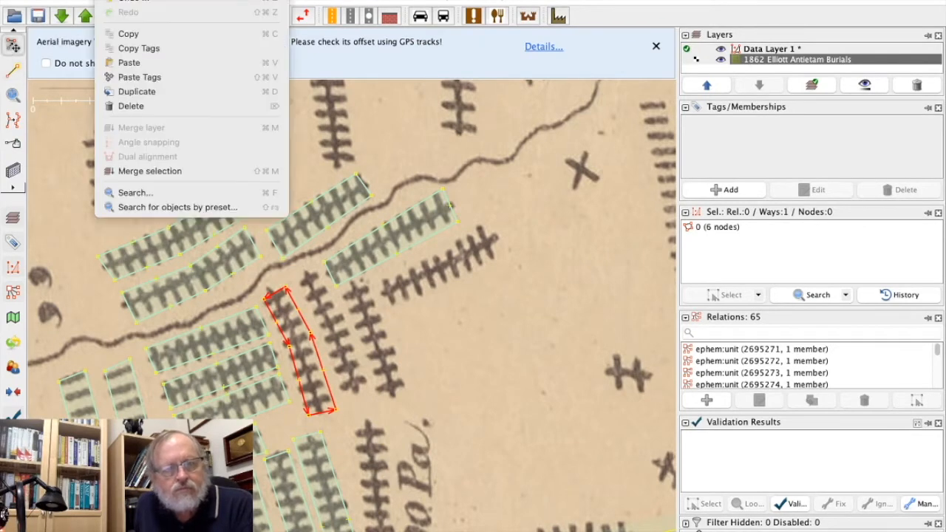
click(134, 77)
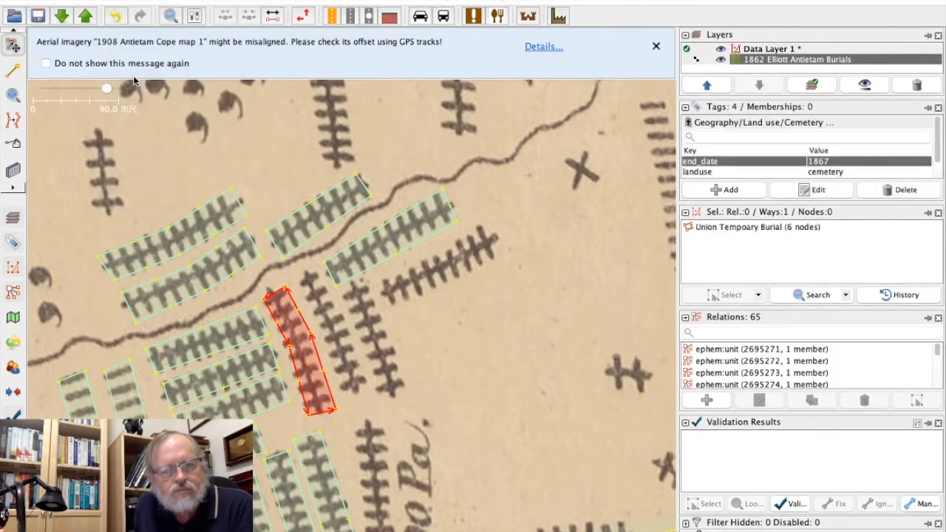
click(71, 274)
Draw a closed five-node area around the middle of the three bent cross-marked columns south of the wavy line.
click(9, 68)
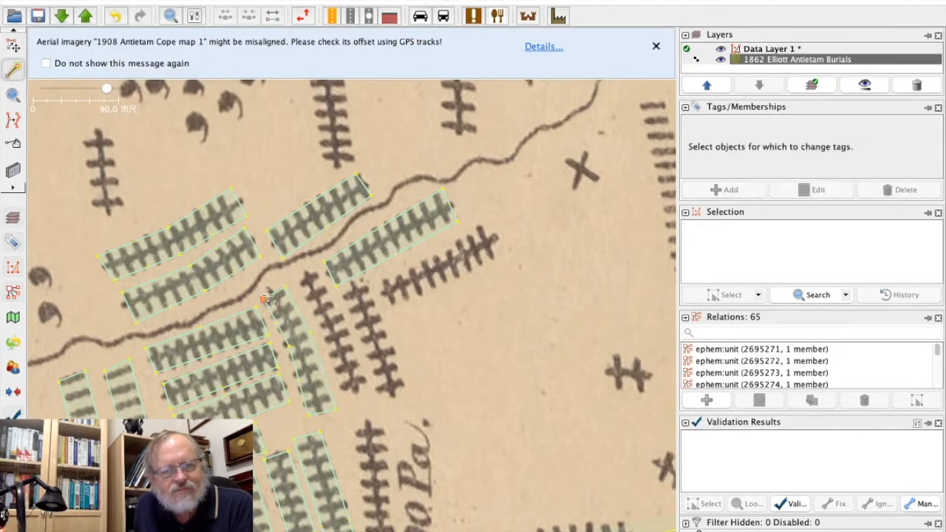
click(300, 281)
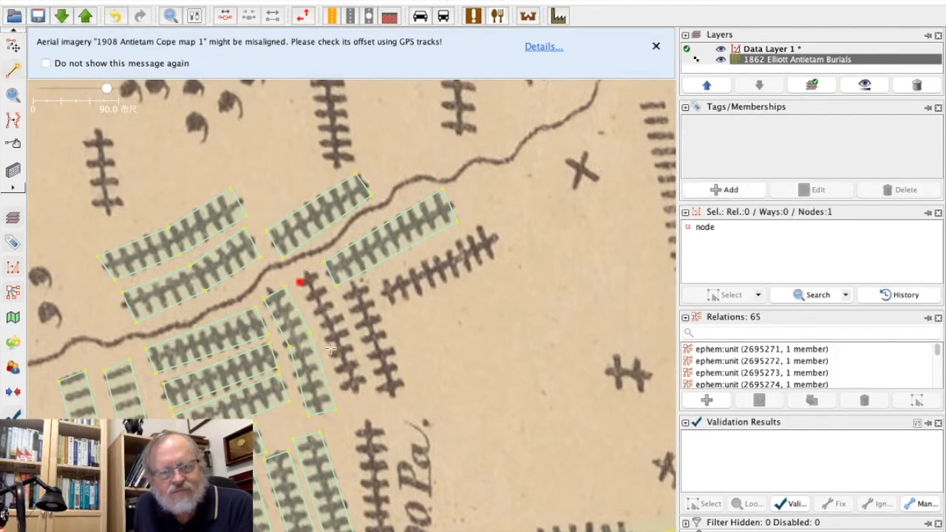
click(342, 393)
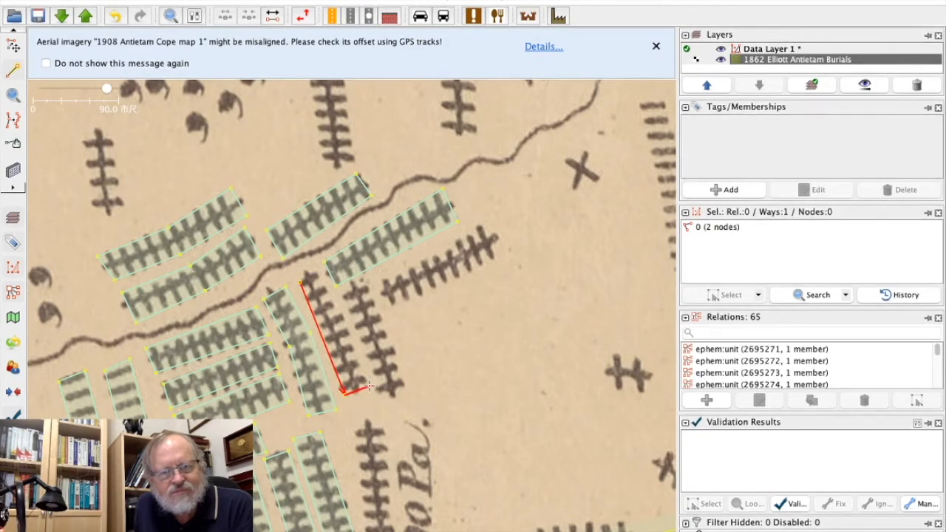
click(317, 272)
click(302, 283)
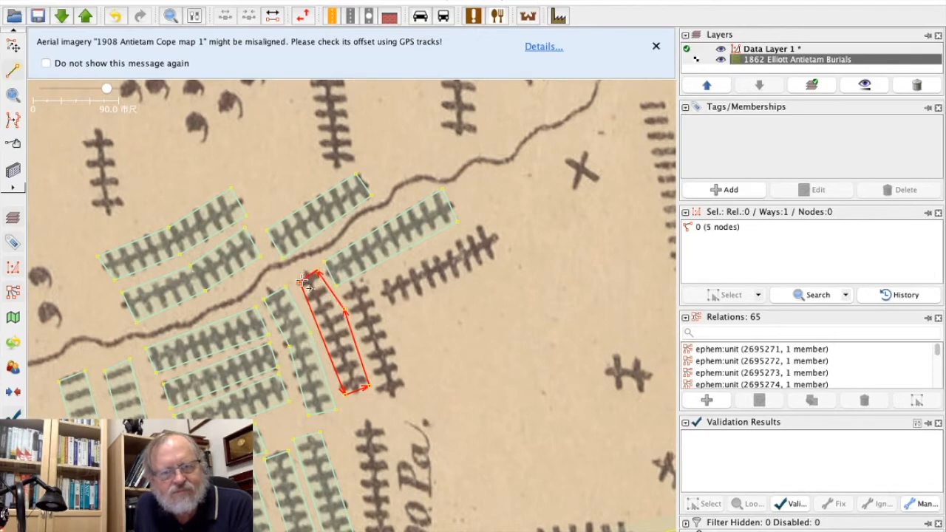
click(302, 283)
Apply the copied Union Tempoary Burial tags to the middle bent column area and adjust its northern corner nodes to enclose the marks.
click(11, 46)
click(107, 1)
click(139, 77)
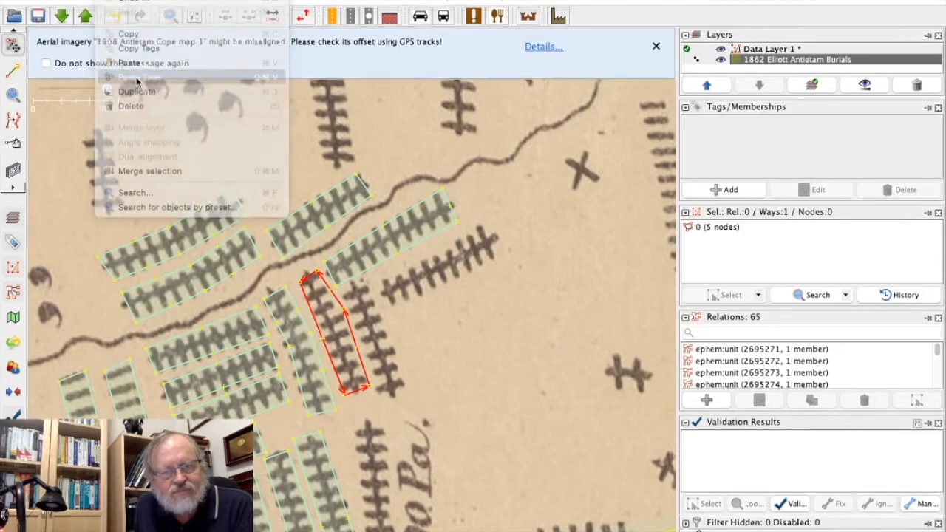
click(320, 271)
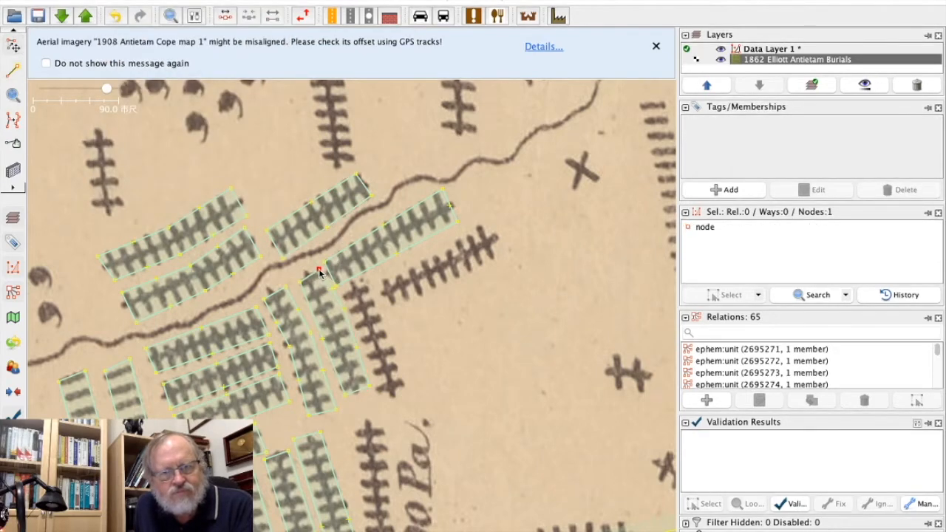
drag(300, 285, 295, 285)
click(438, 314)
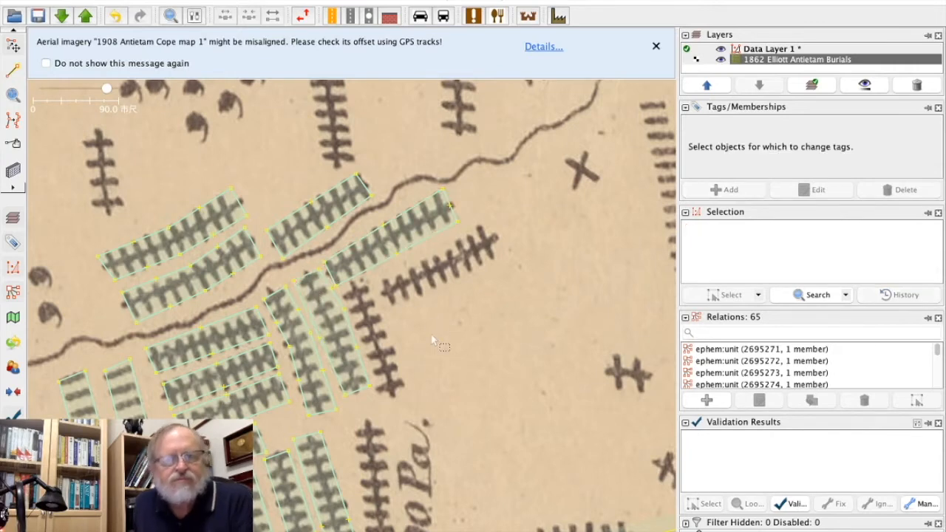
Draw a closed four-node area around the easternmost of the three bent cross-marked columns south of the wavy line.
key(a)
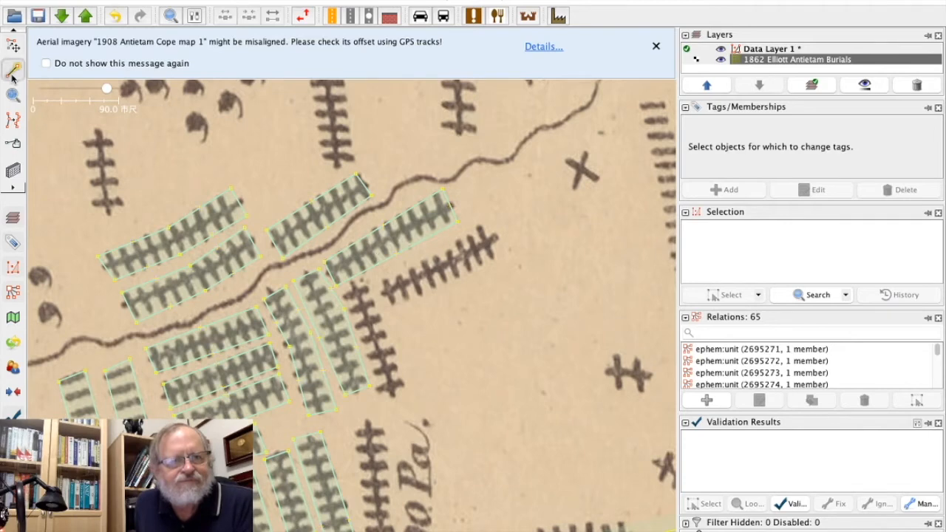
click(350, 293)
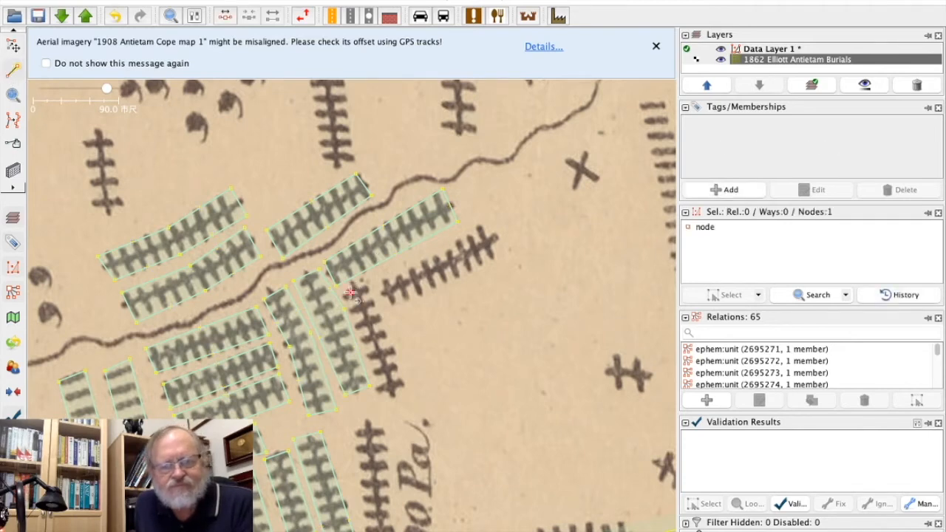
click(375, 400)
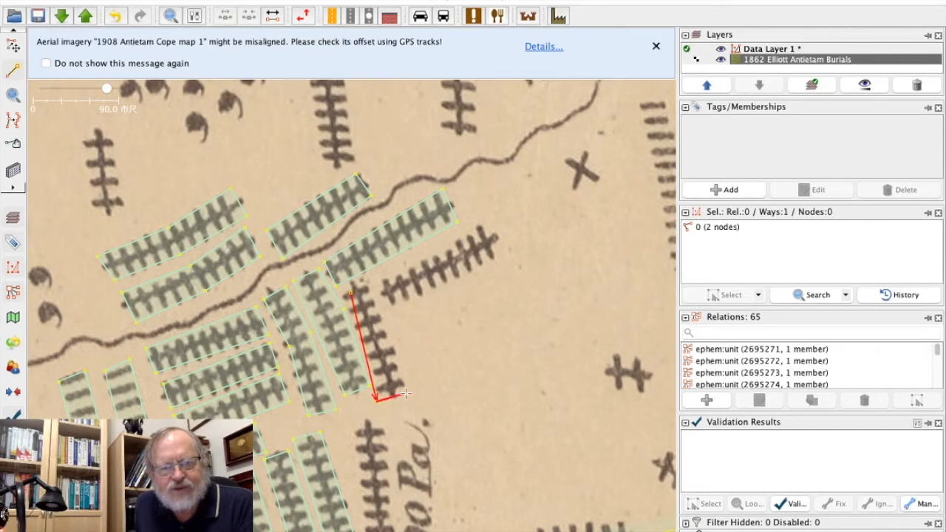
click(406, 393)
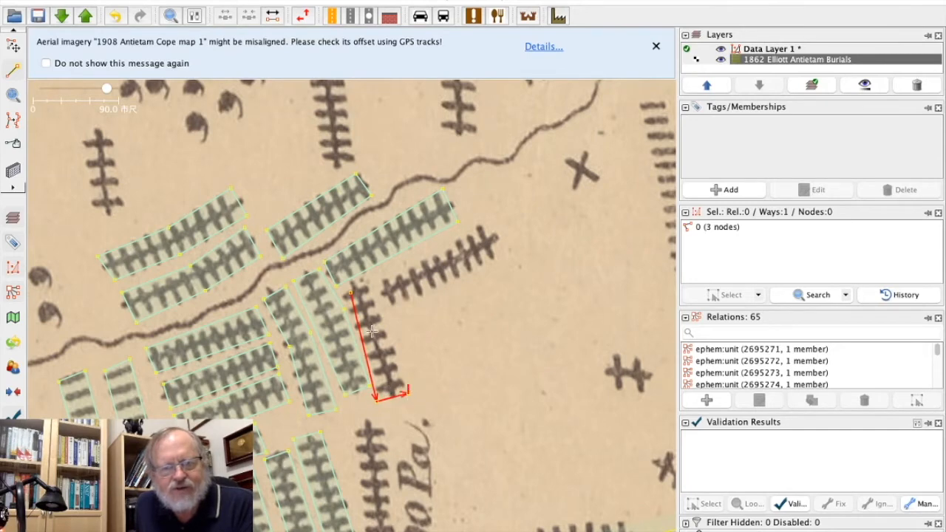
click(362, 283)
Apply the copied Union Tempoary Burial tags to the easternmost bent column area and move its two northern corner nodes outward.
click(12, 46)
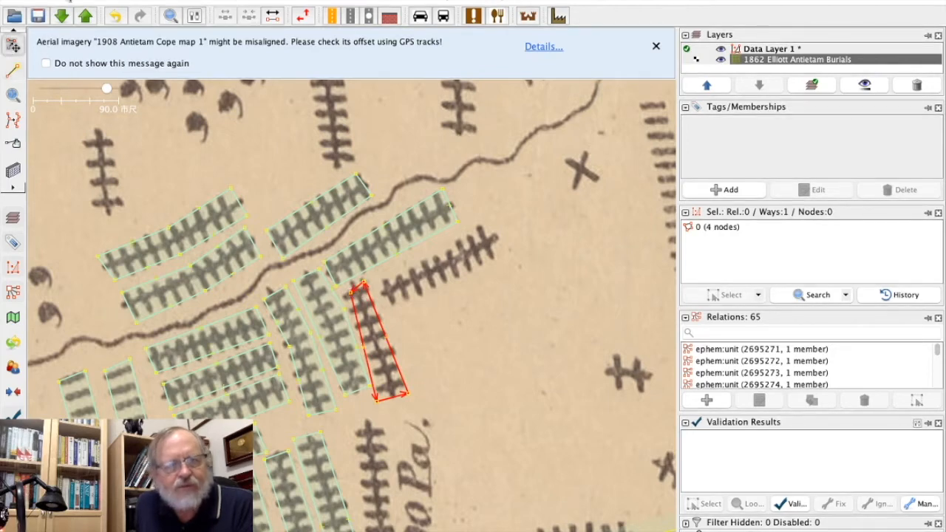
click(111, 0)
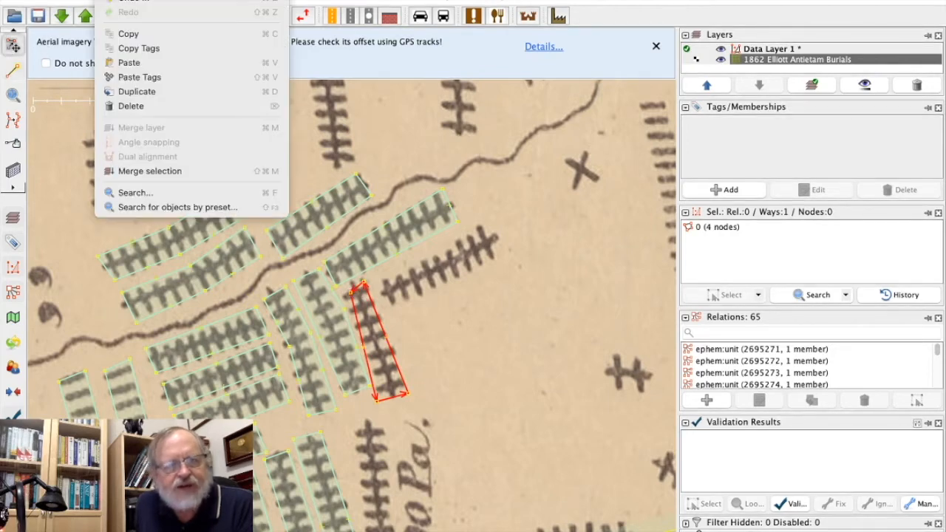
click(138, 77)
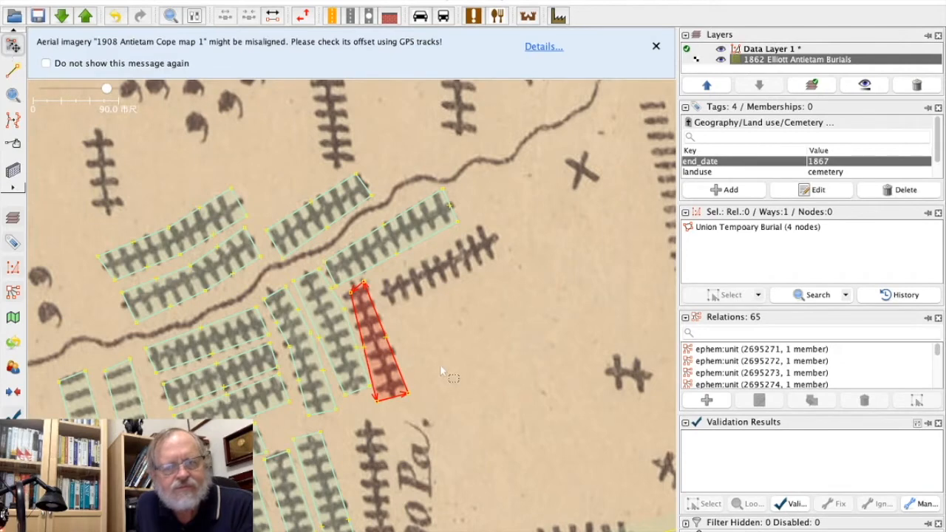
click(458, 368)
click(346, 293)
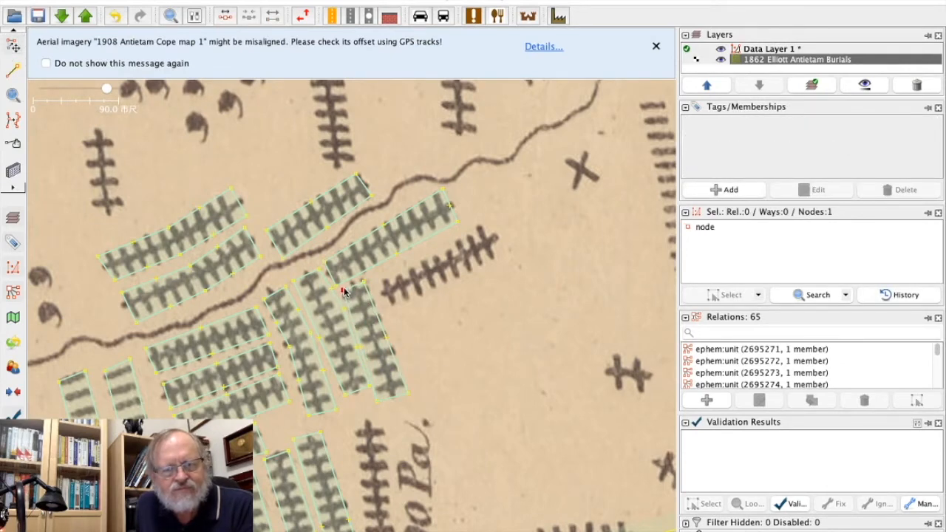
drag(369, 281, 373, 276)
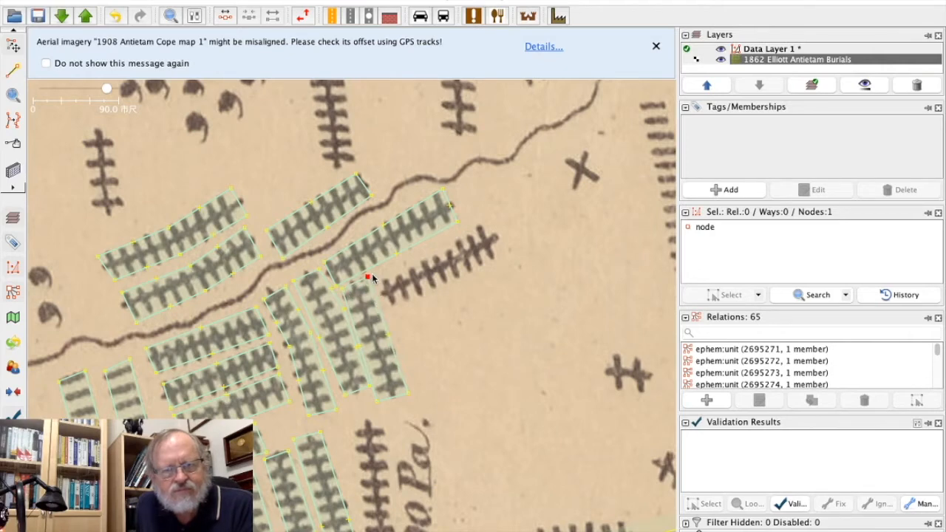
click(451, 334)
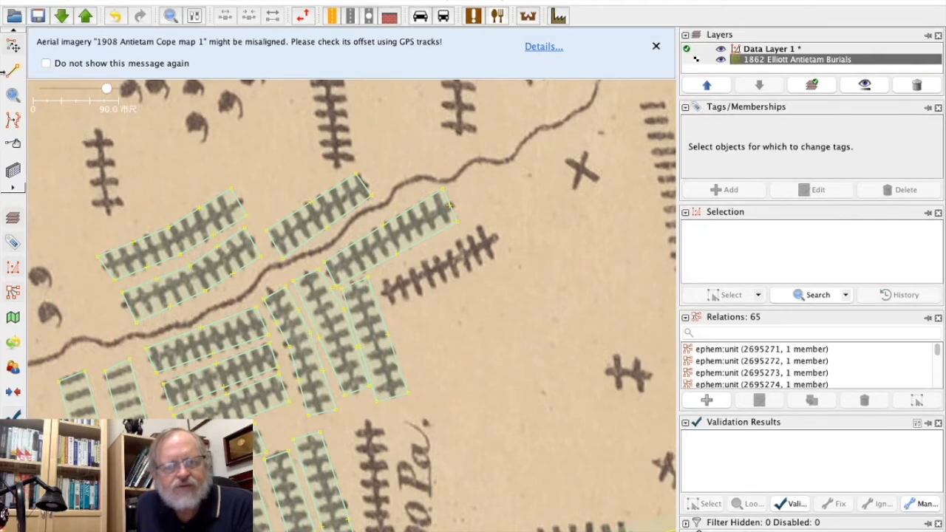
Draw a closed four-node area around the lower slanted cross-marked row south of the wavy line and apply the copied Union Tempoary Burial tags.
click(12, 68)
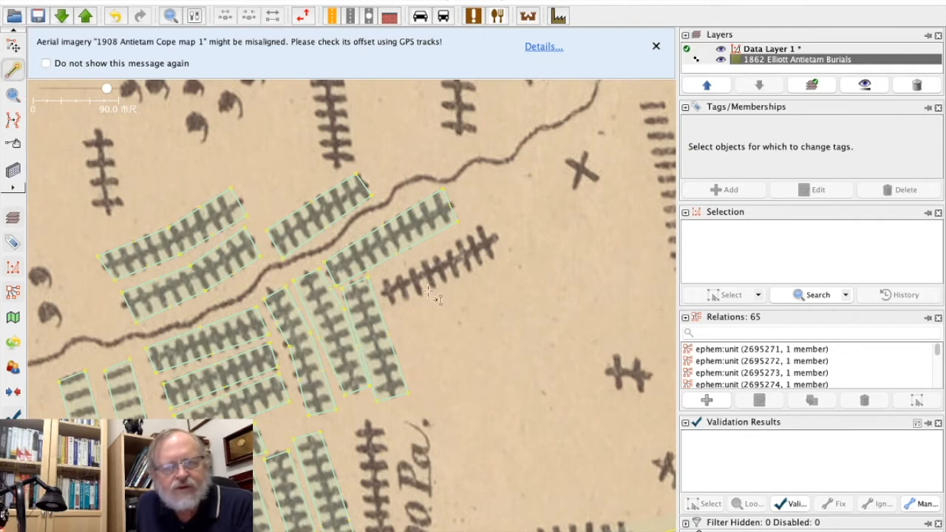
click(379, 281)
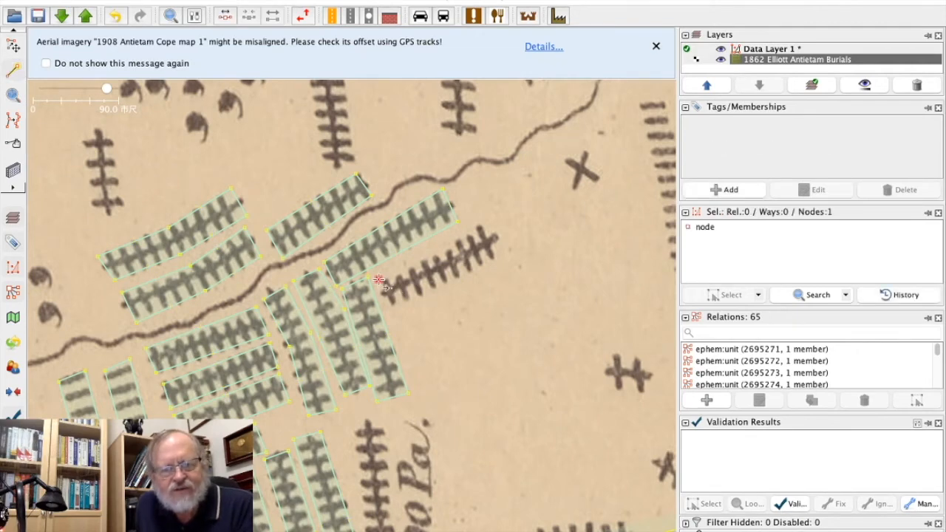
click(389, 309)
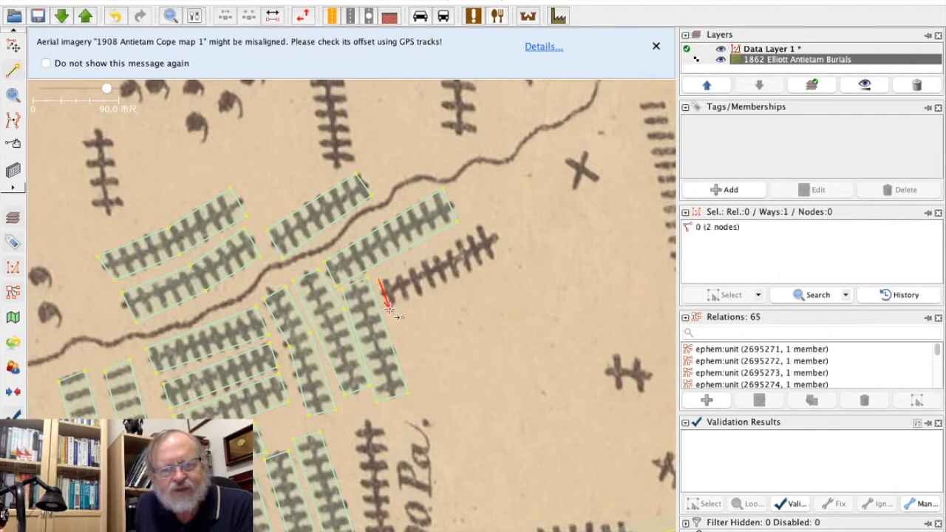
click(501, 258)
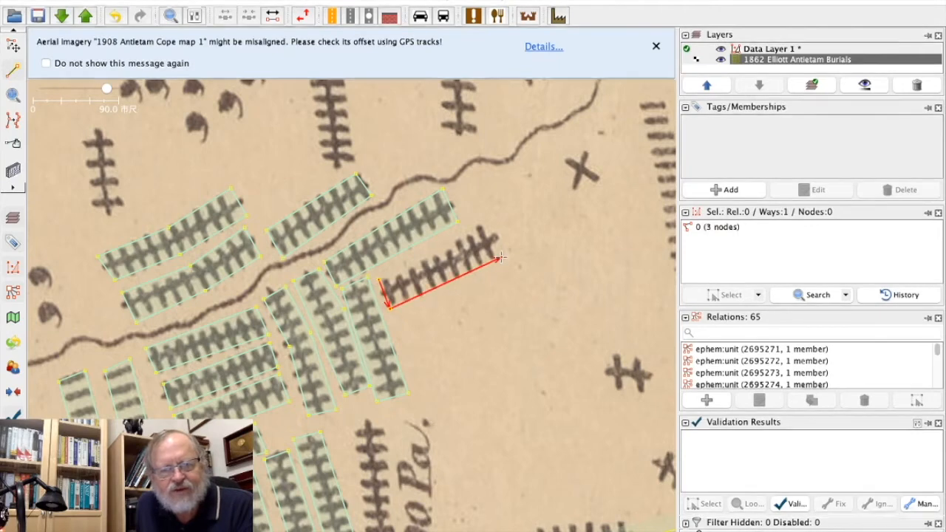
click(485, 221)
click(379, 281)
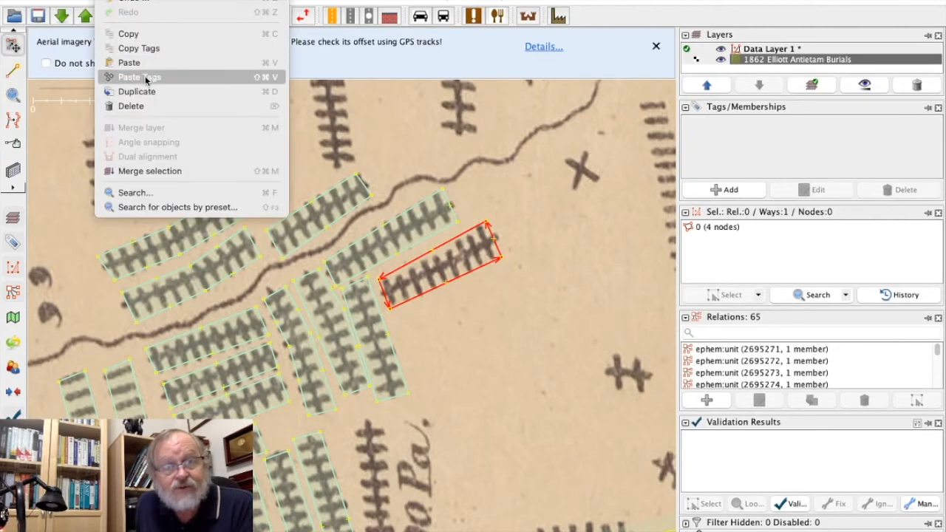
click(146, 78)
click(495, 432)
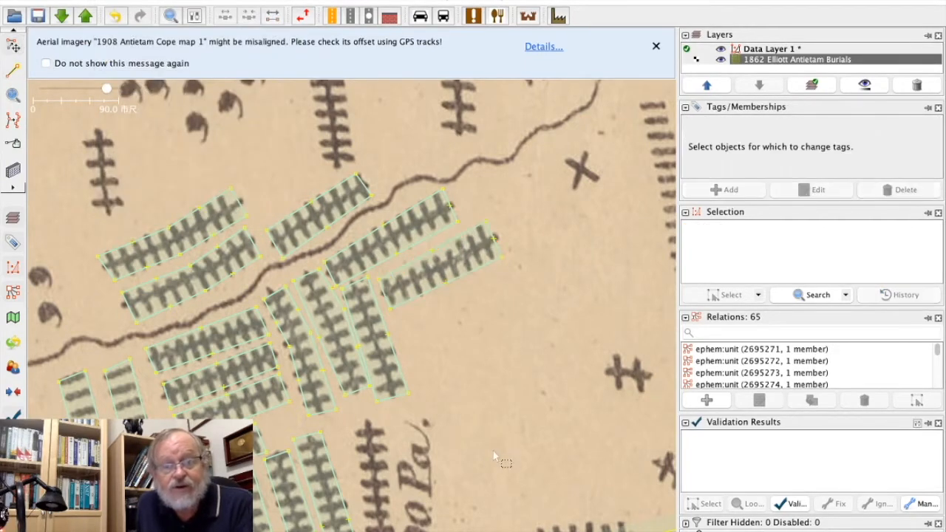
Draw a closed four-node area around the long cross-marked column just west of the "90 Pa." label.
key(ctrl+Down)
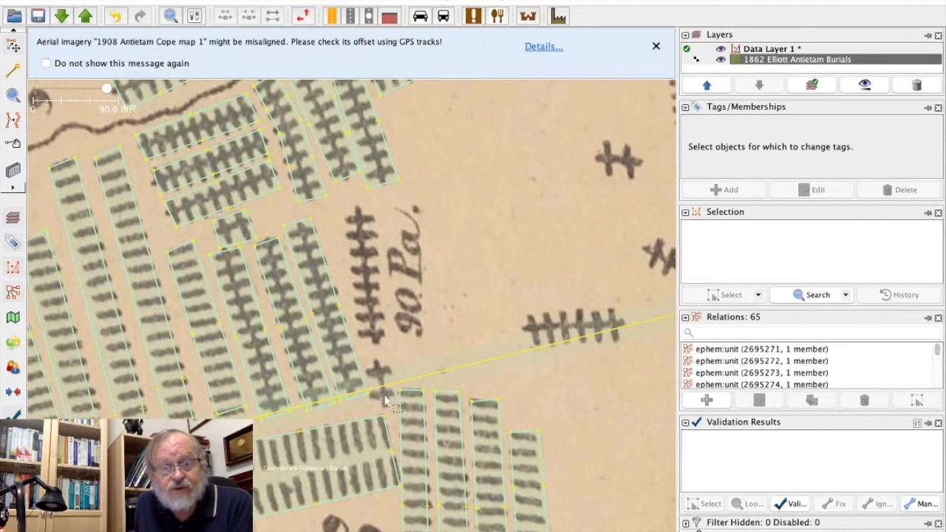
click(12, 70)
click(342, 209)
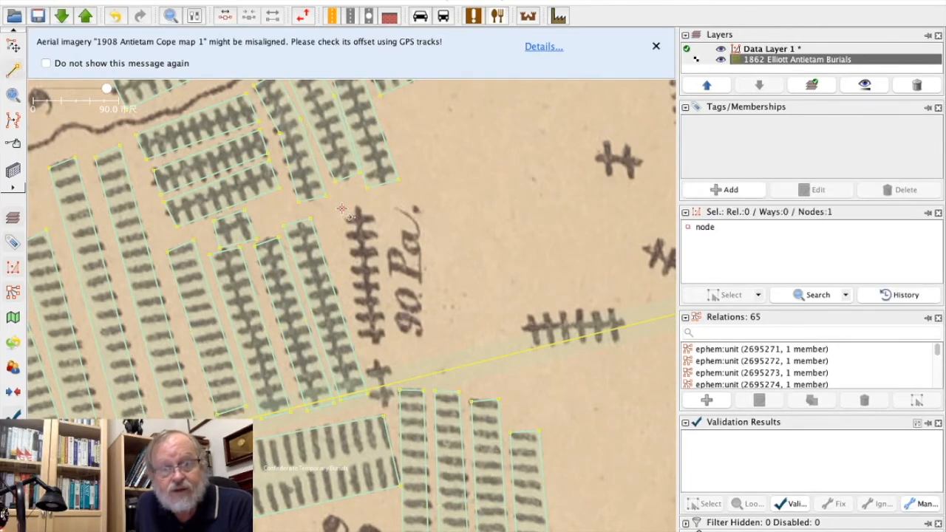
click(363, 341)
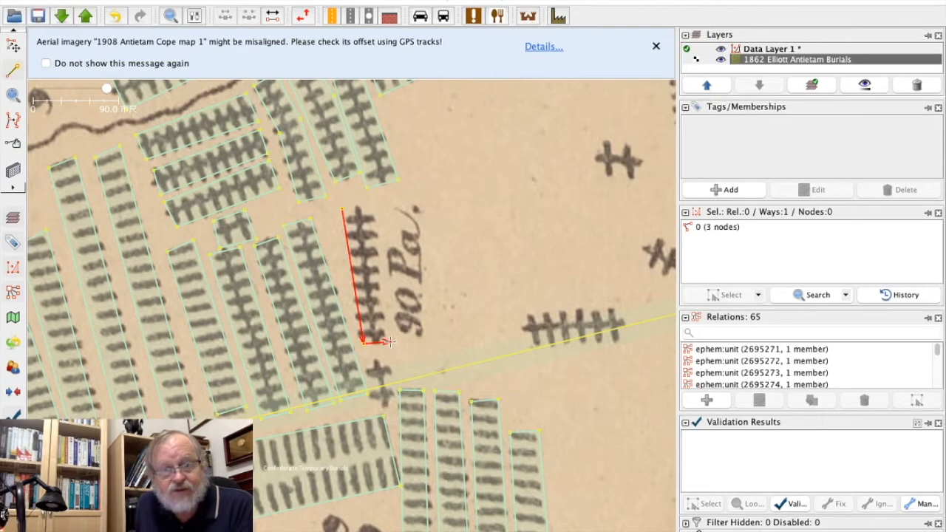
click(373, 206)
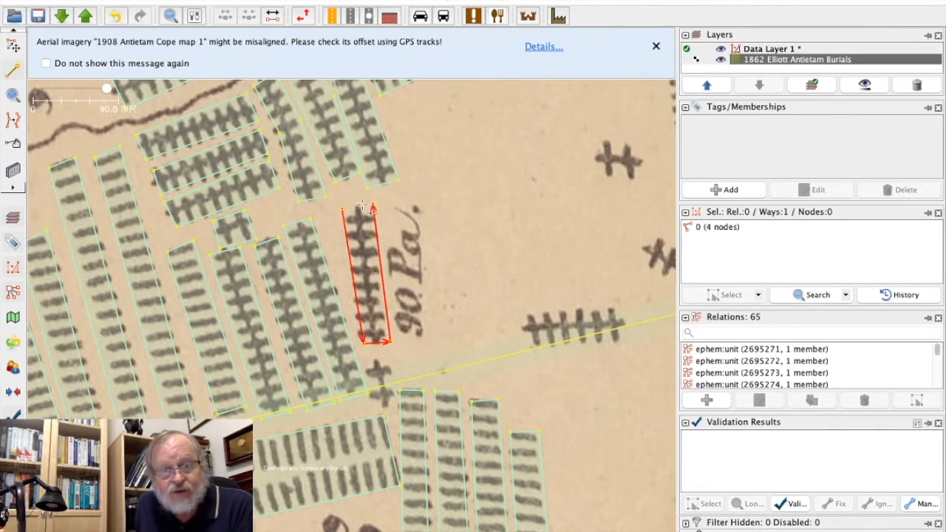
click(344, 210)
Apply the copied Union Tempoary Burial tags to the column area beside the "90 Pa." label and deselect it.
click(13, 46)
click(107, 0)
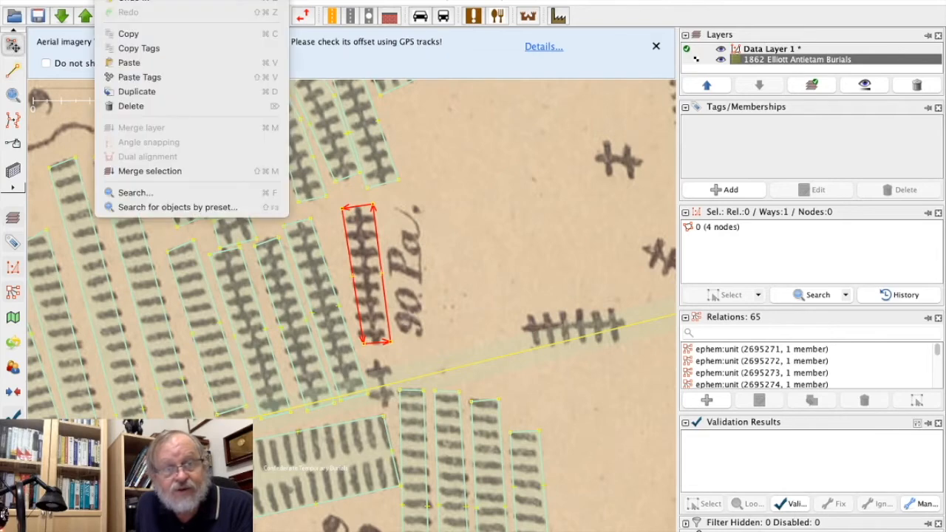
click(140, 79)
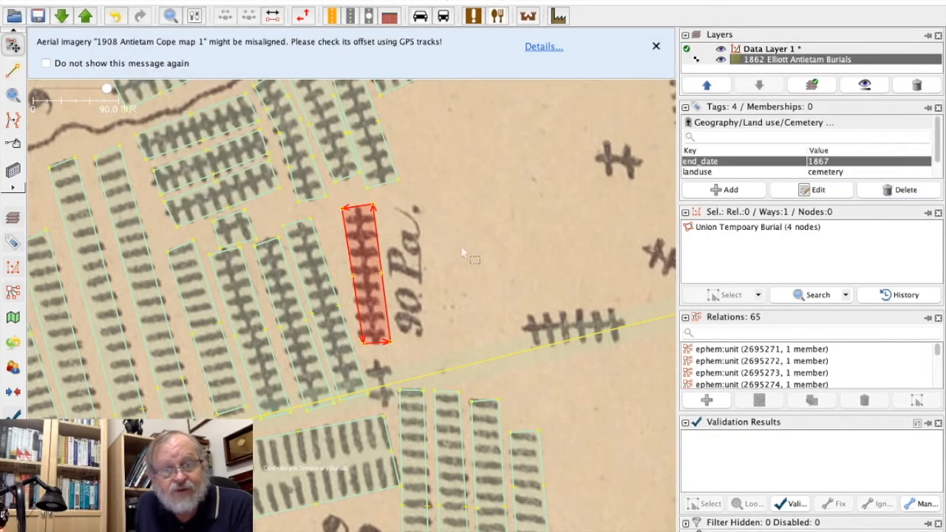
click(500, 256)
Draw a closed four-node area around the short cross-marked column south of the long column beside the "90 Pa." label.
click(13, 69)
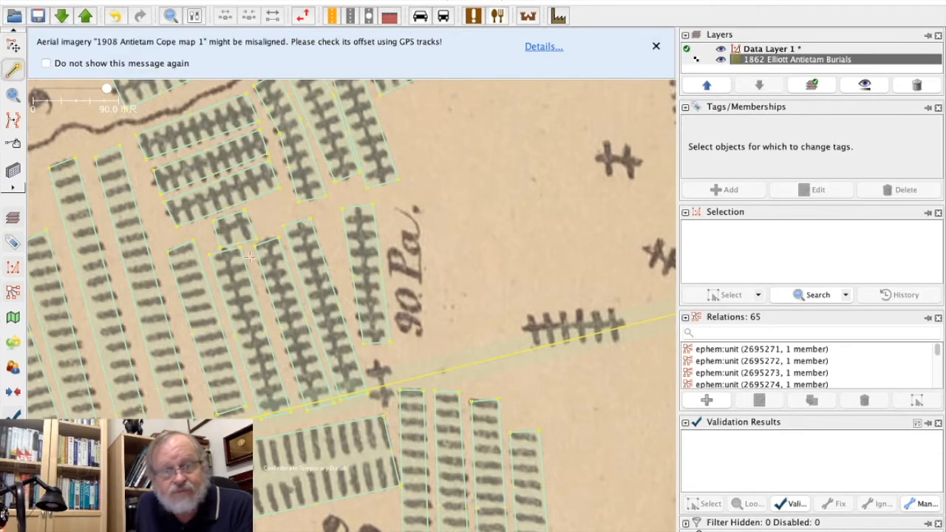
click(369, 368)
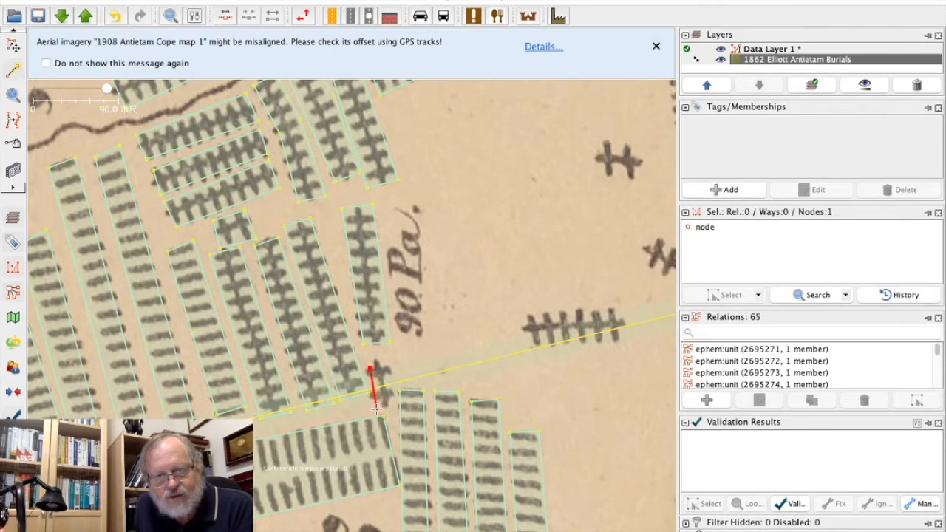
click(371, 406)
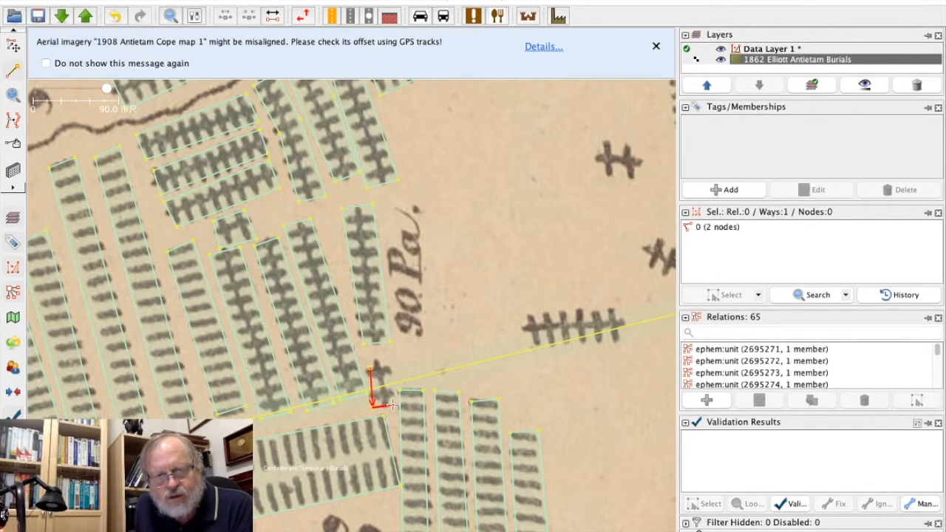
click(391, 404)
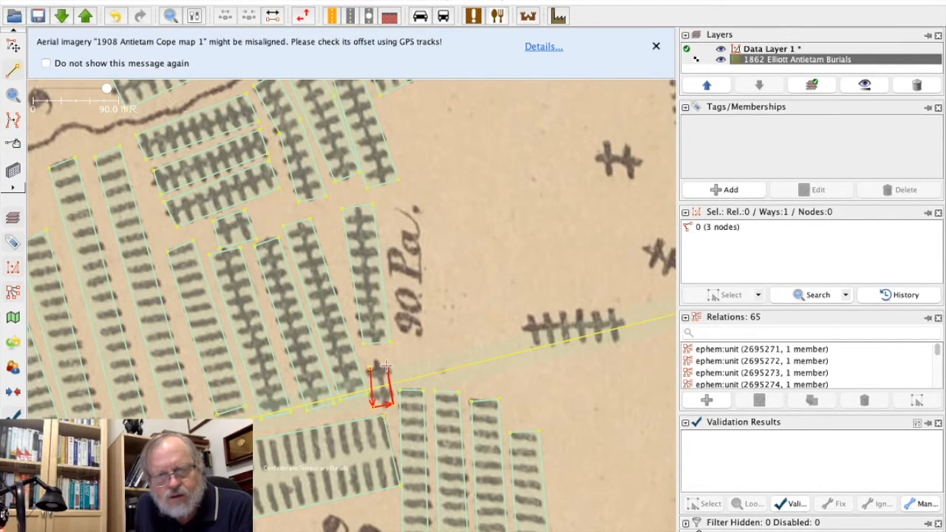
click(385, 363)
click(371, 369)
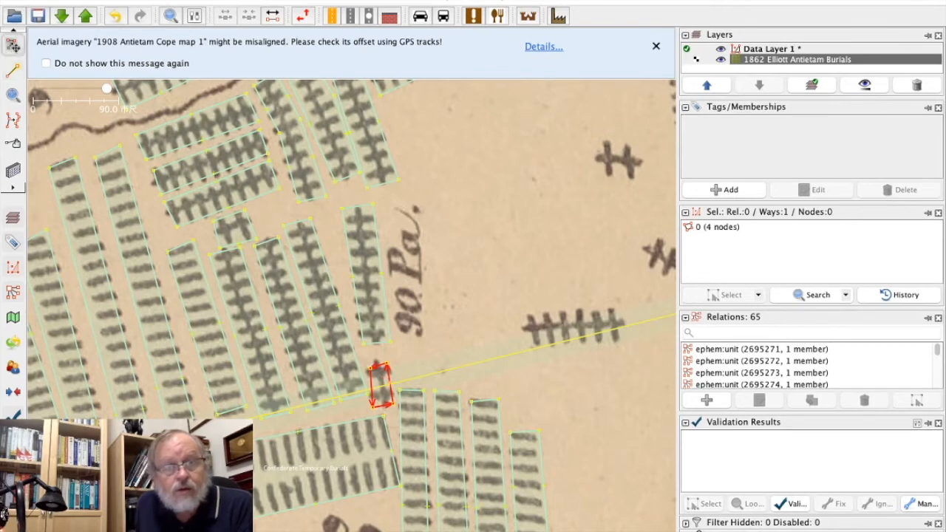
Apply the copied Union Tempoary Burial tags to the new small area and move its two northern corner nodes outward.
click(110, 1)
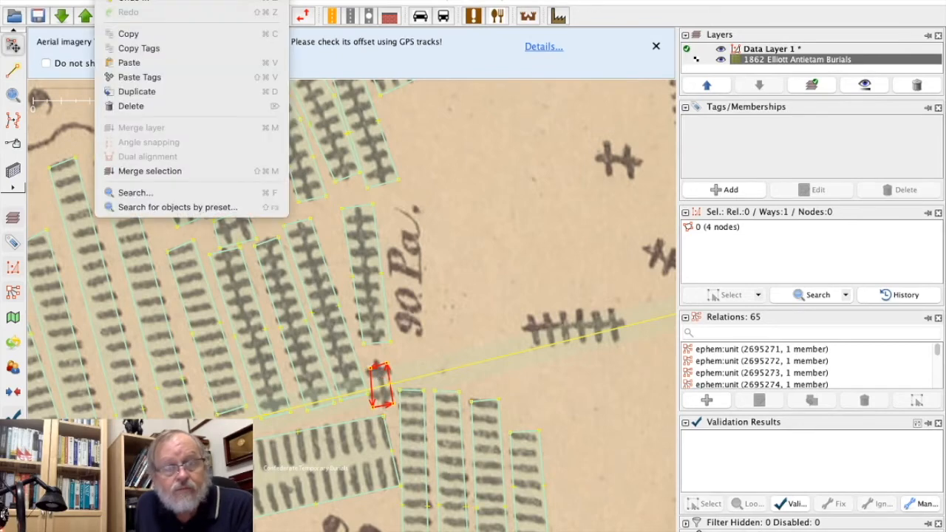
click(139, 77)
click(403, 359)
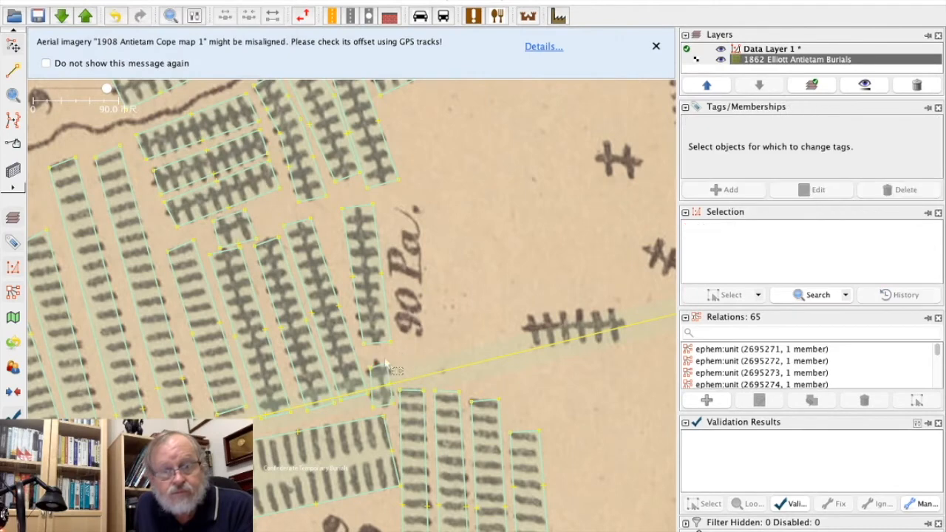
click(369, 369)
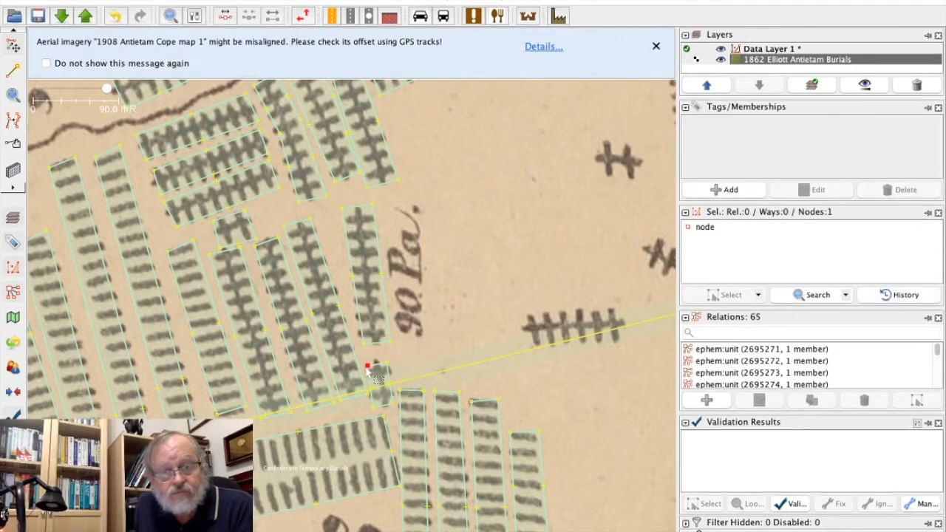
drag(386, 364, 389, 361)
click(368, 366)
drag(376, 372, 362, 362)
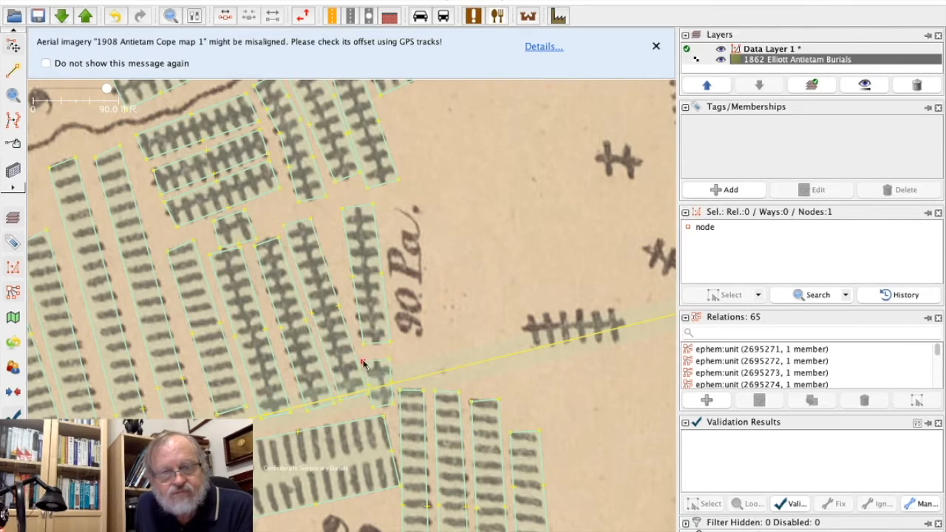
click(428, 359)
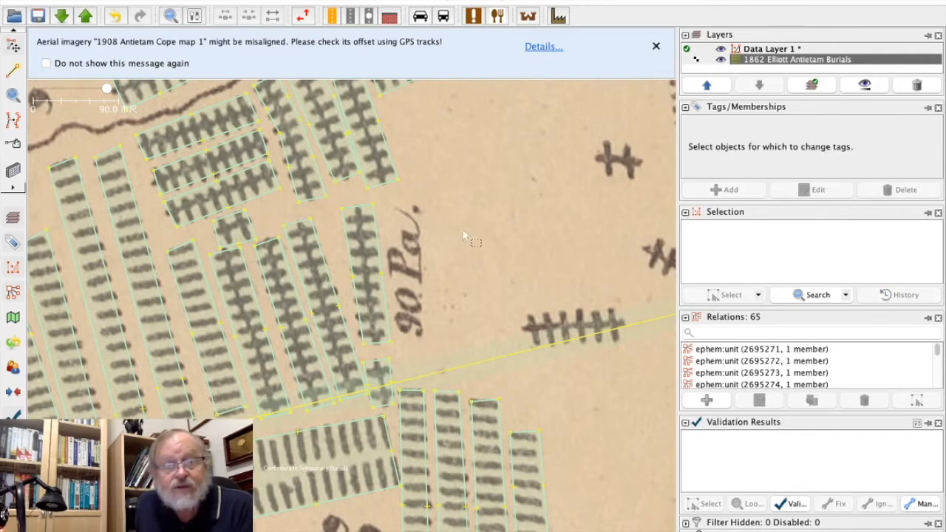
Upload the changes to OpenHistoricalMap with the comment "improve burial site location Anteitam battlefield" and the source "Elliot Burial Map".
drag(463, 144, 539, 346)
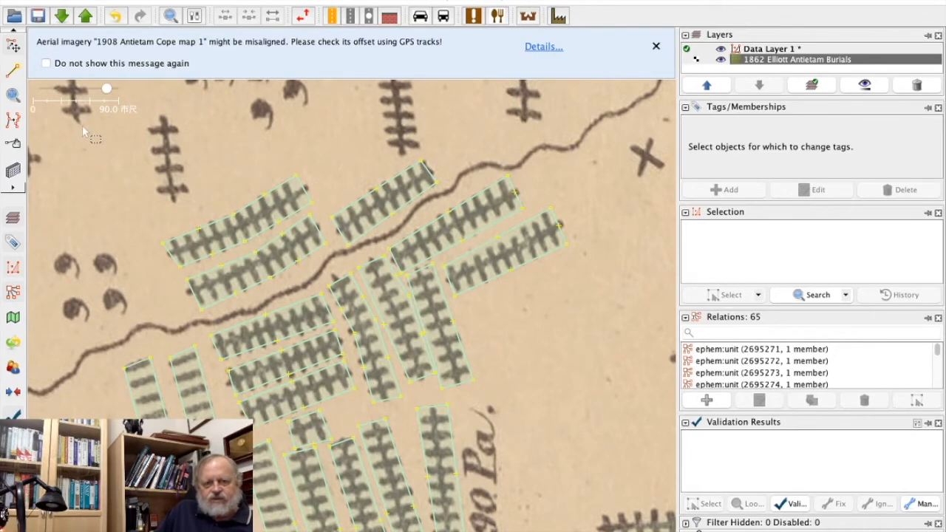
click(85, 16)
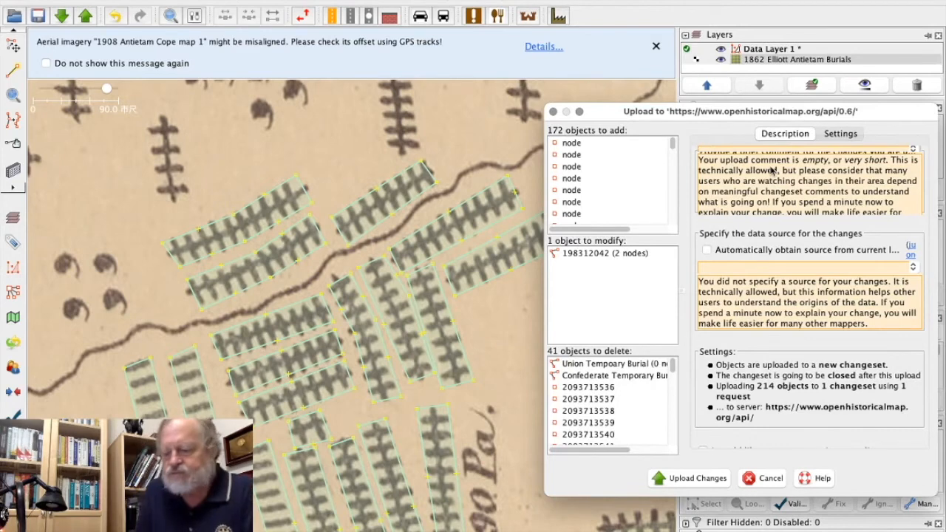
text(i)
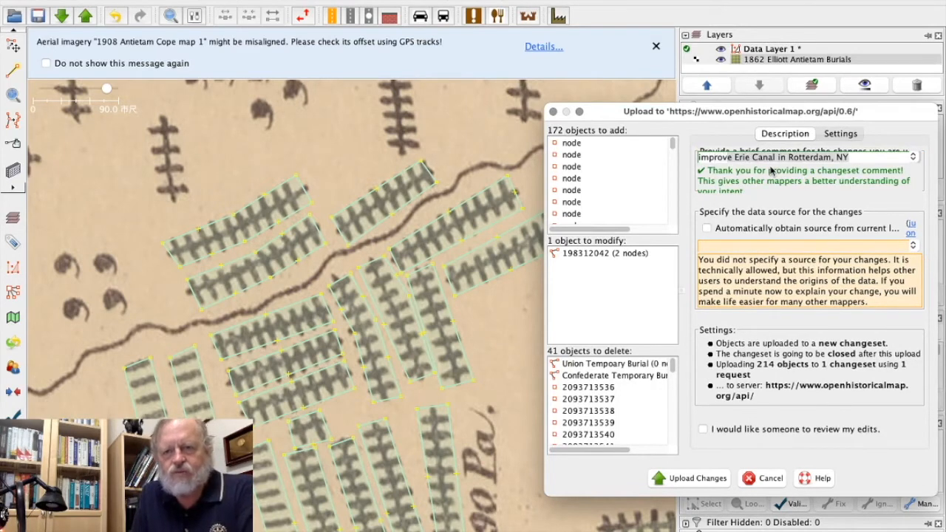
text(mprove buri)
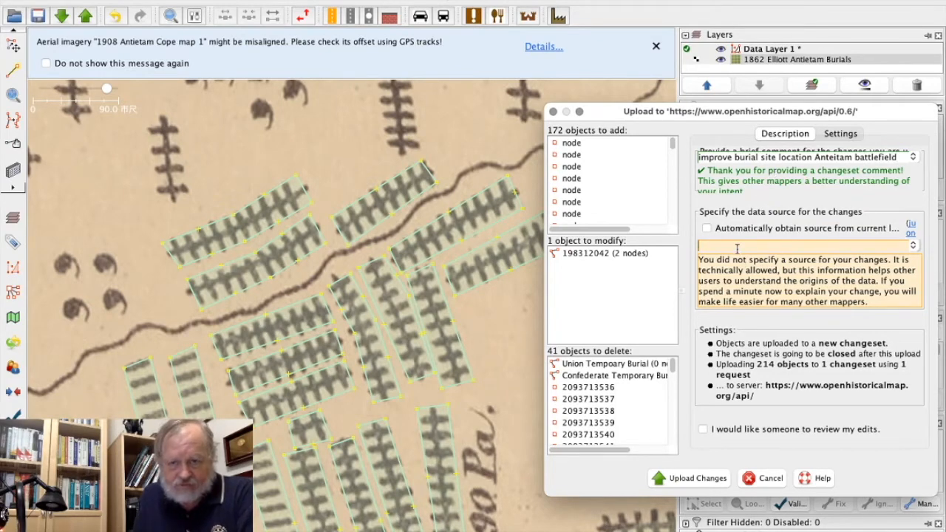
text(Elliot Burial Map)
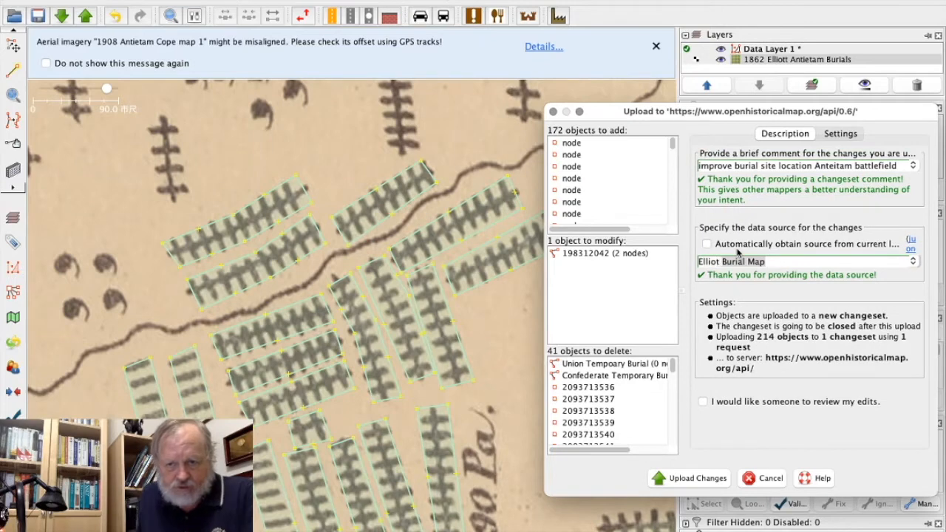
click(696, 479)
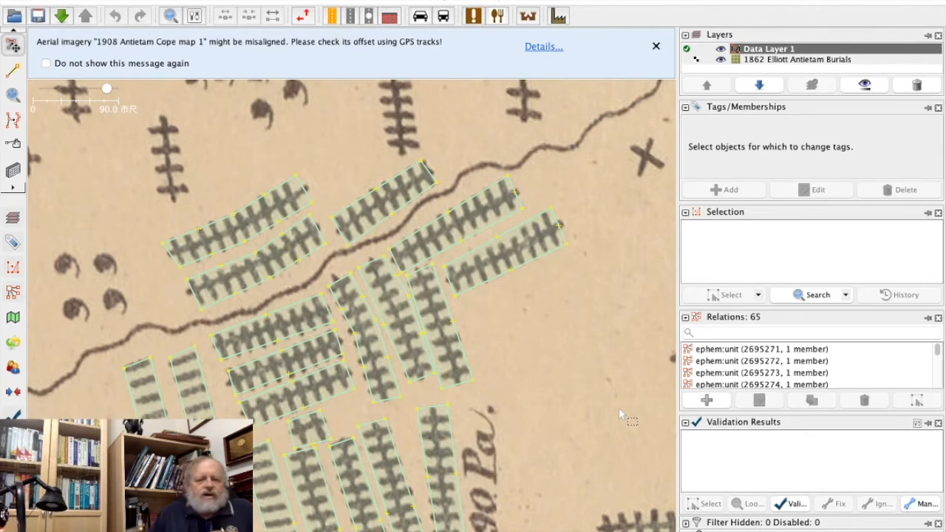
Switch to OpenHistoricalMap in the browser, dismiss the map layer choices and reload the 1862 map of the burial areas.
mouse_move(529, 528)
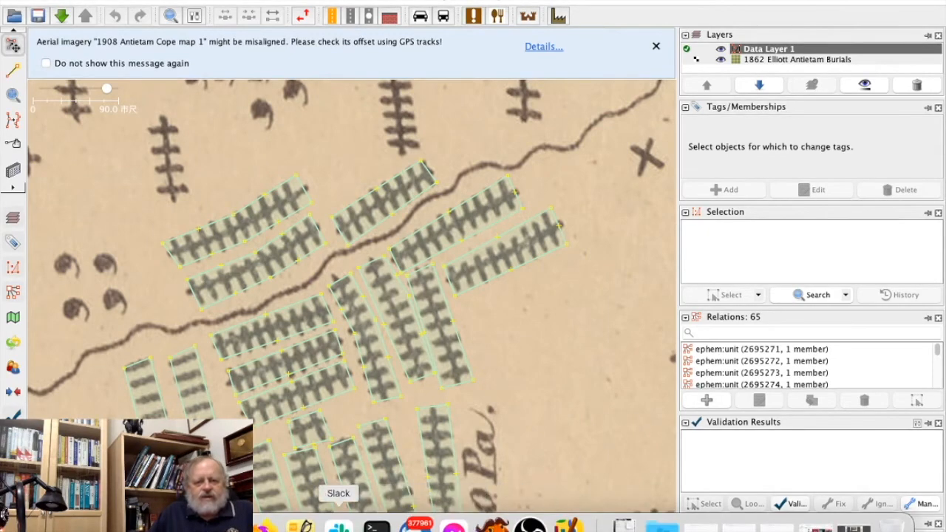
click(266, 526)
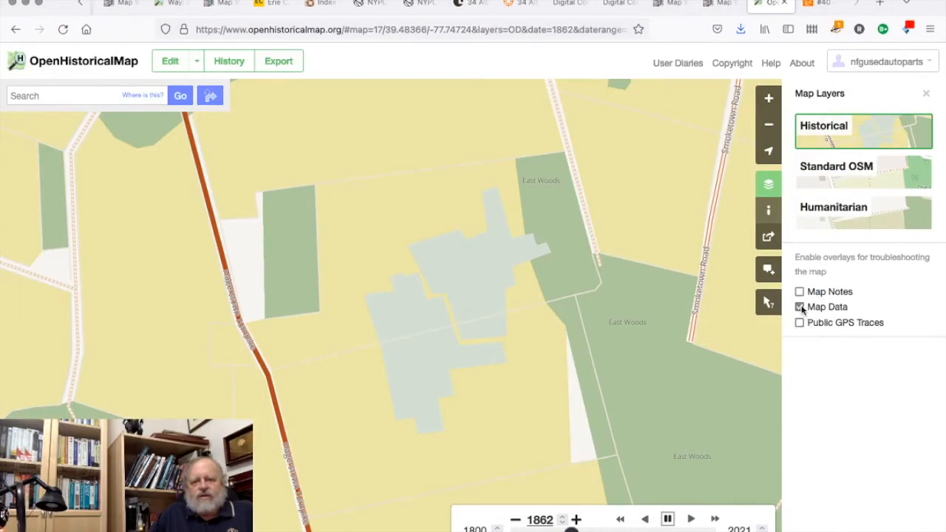
click(926, 98)
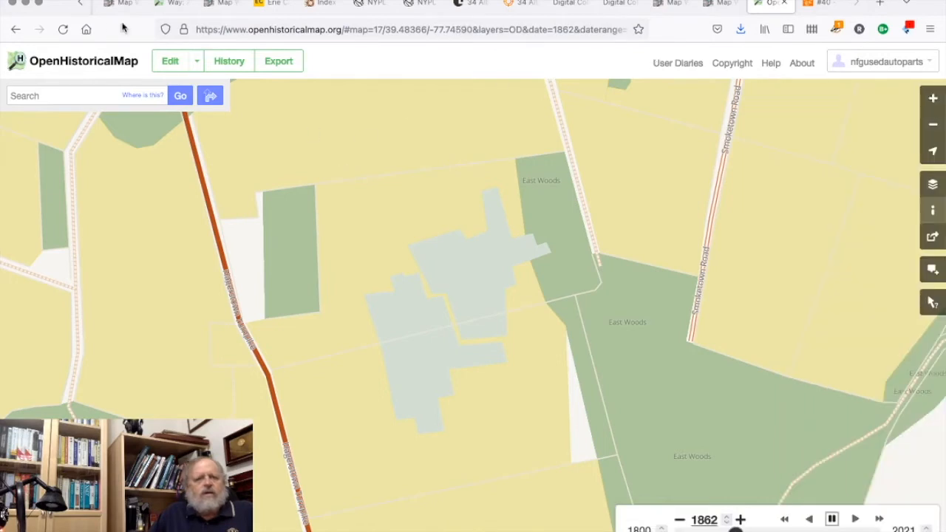
click(65, 29)
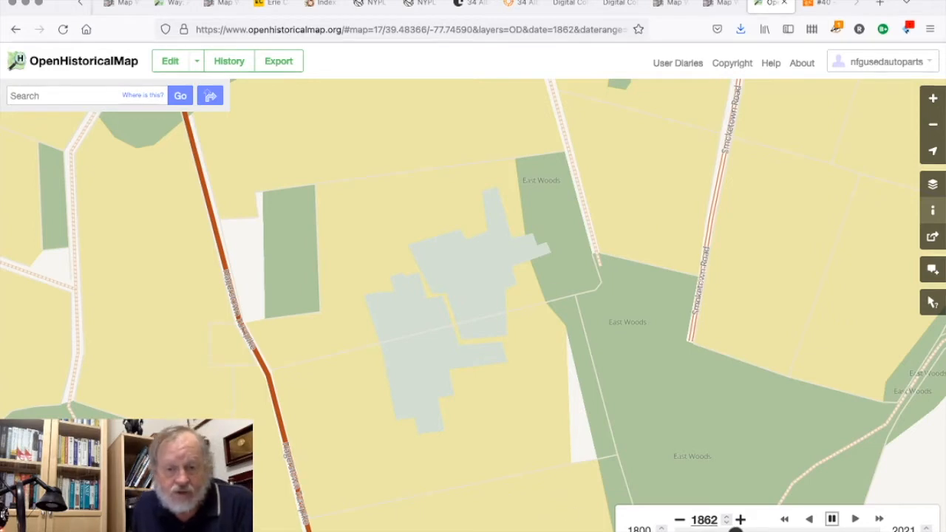
Switch back to JOSM, hide the 1862 Elliott Antietam Burials imagery layer and examine the vector data around the traced burial areas.
mouse_move(529, 527)
key(ctrl+Right)
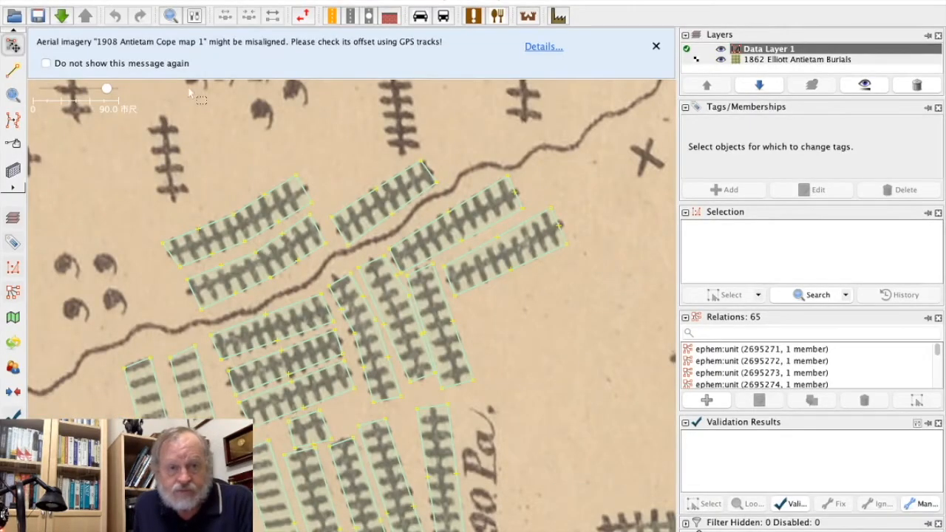
click(104, 90)
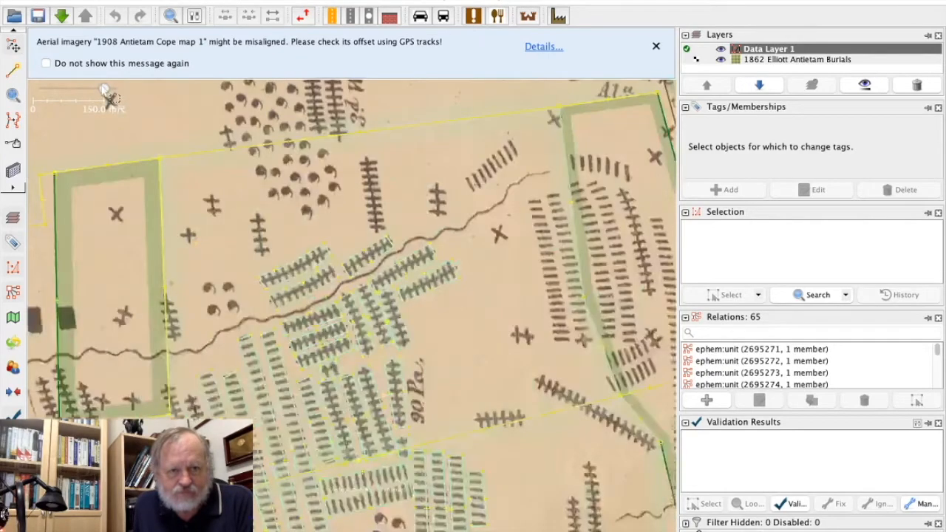
drag(105, 90, 99, 90)
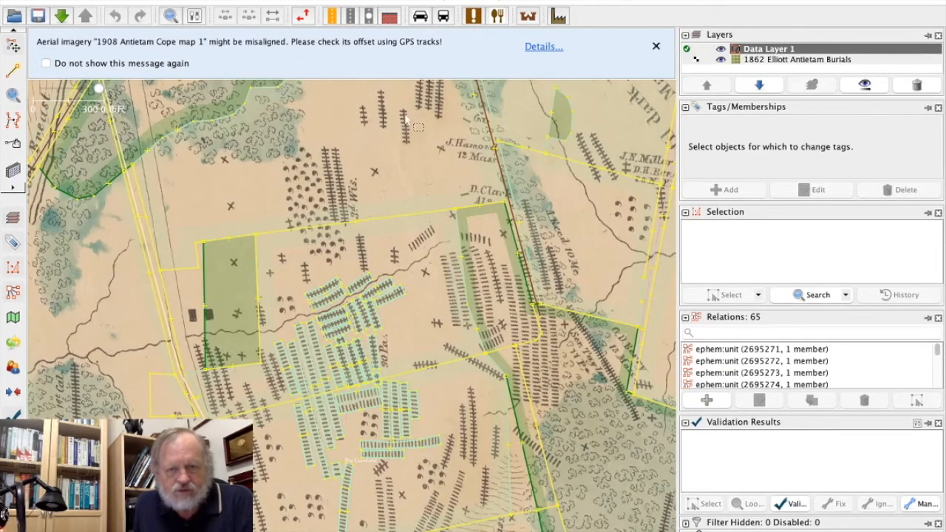
drag(404, 129, 385, 279)
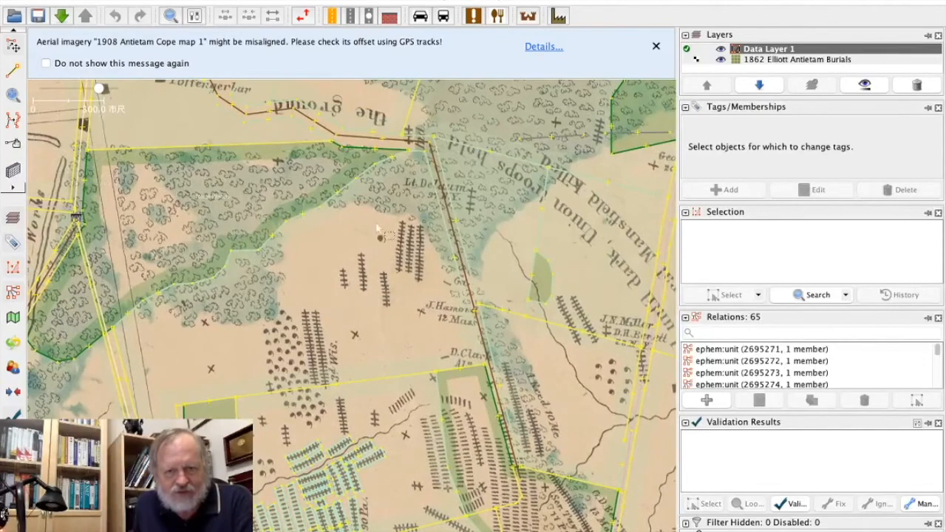
drag(376, 226, 302, 124)
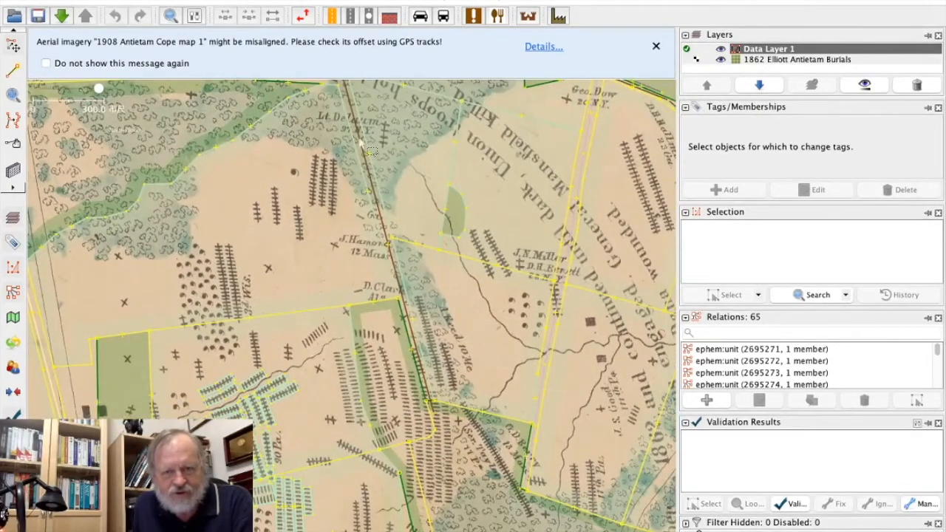
click(721, 60)
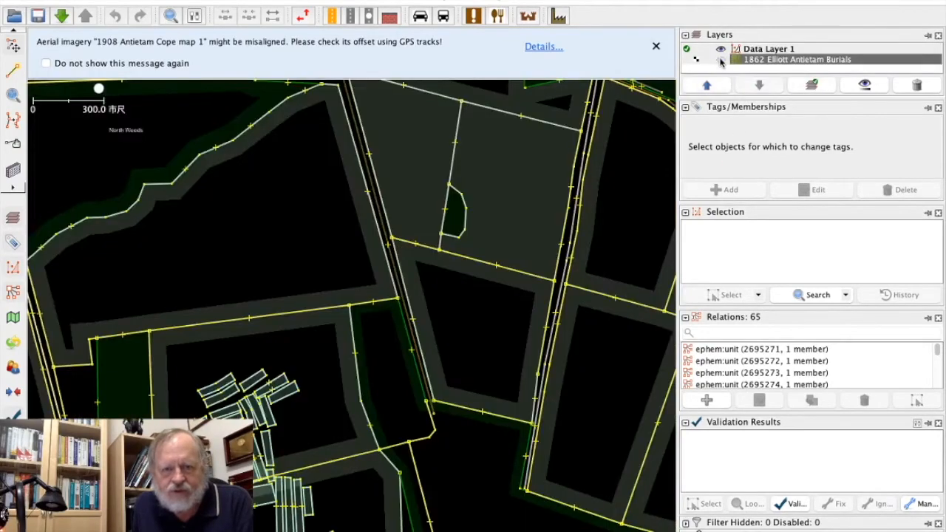
drag(416, 184, 203, 312)
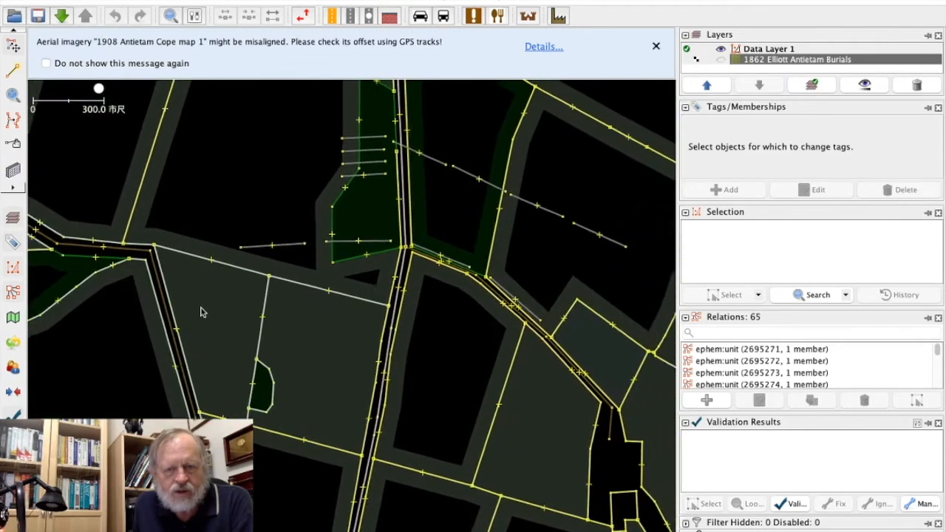
drag(460, 94, 470, 45)
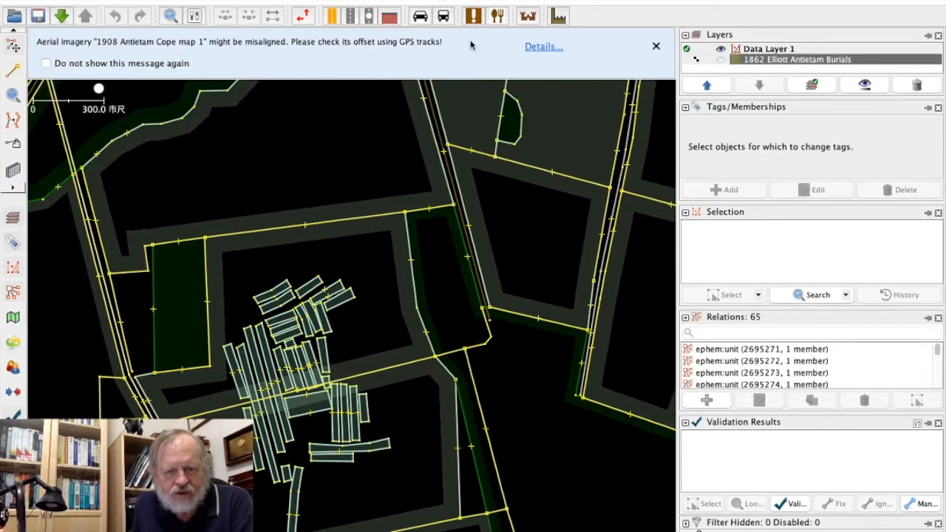
mouse_move(470, 45)
mouse_down()
mouse_move(476, 93)
mouse_move(317, 157)
mouse_move(454, 38)
mouse_up()
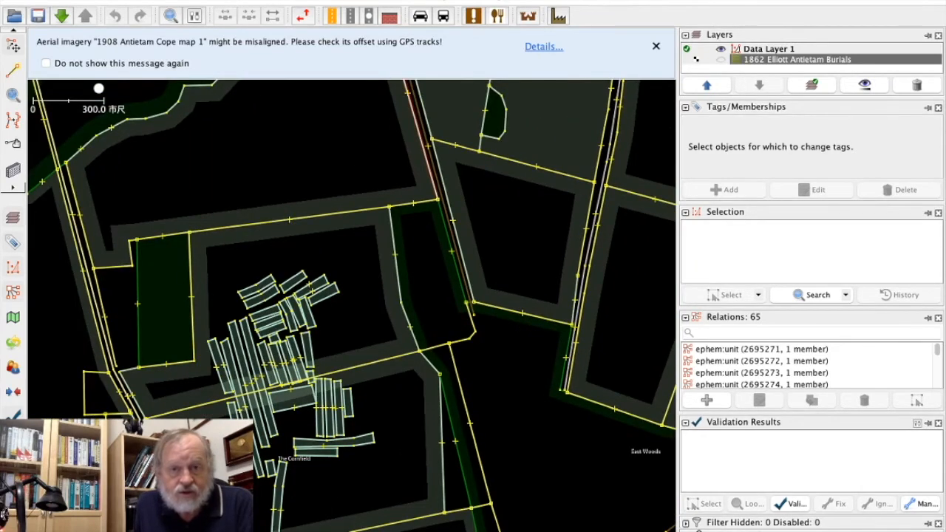
Add the 1862 Elliott Antietam Burials imagery as another layer and inspect the traced areas near the "90 Pa." label up close.
click(443, 2)
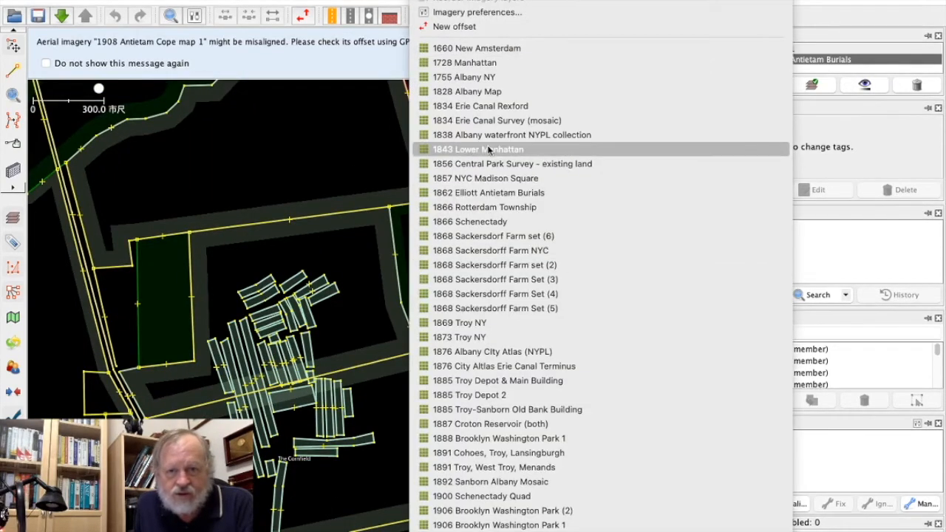
click(484, 192)
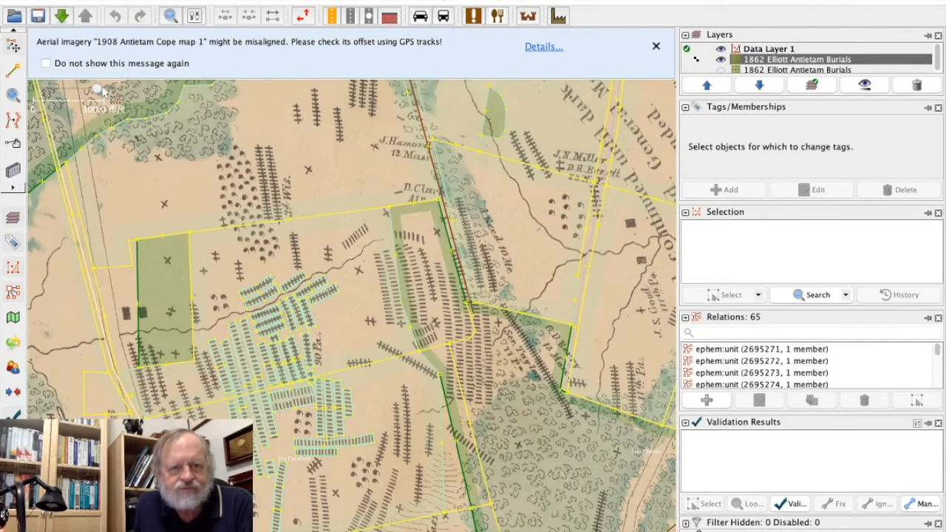
scroll(115, 89, up, 6)
scroll(115, 89, down, 1)
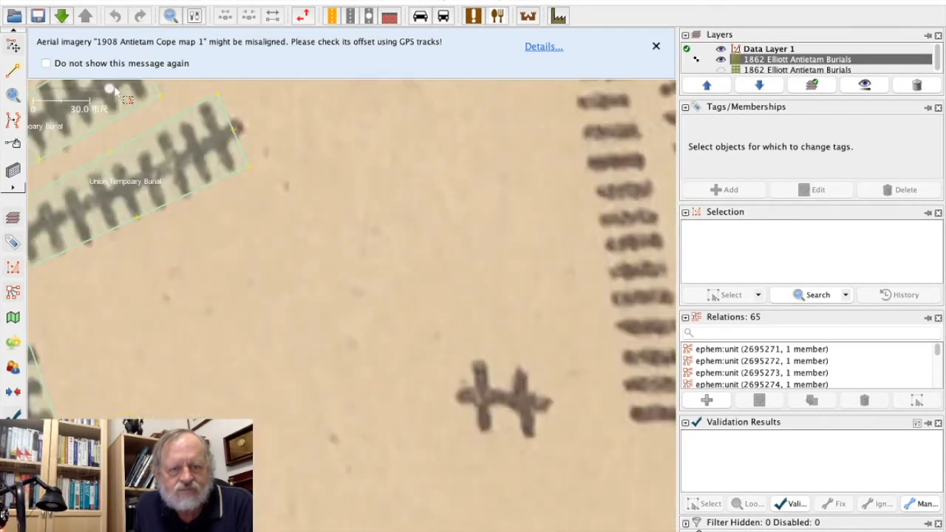
drag(262, 328, 627, 296)
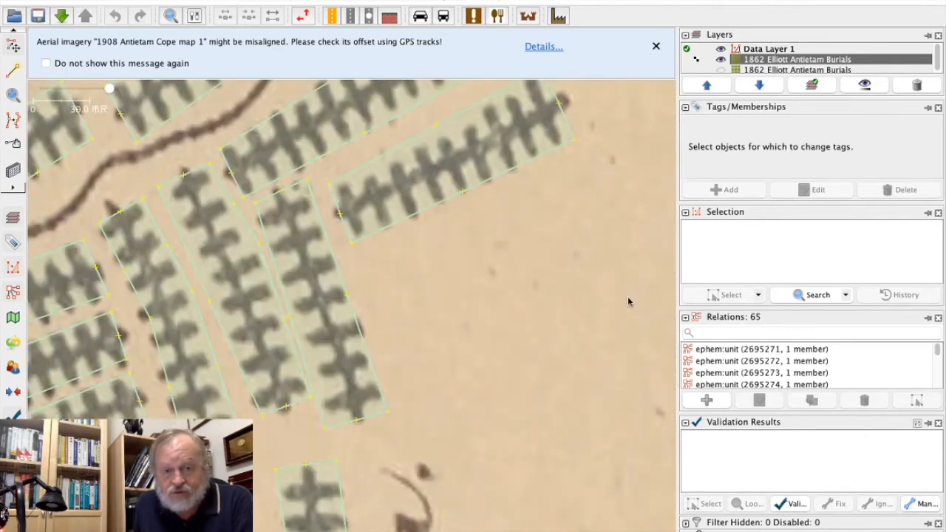
drag(524, 390, 647, 256)
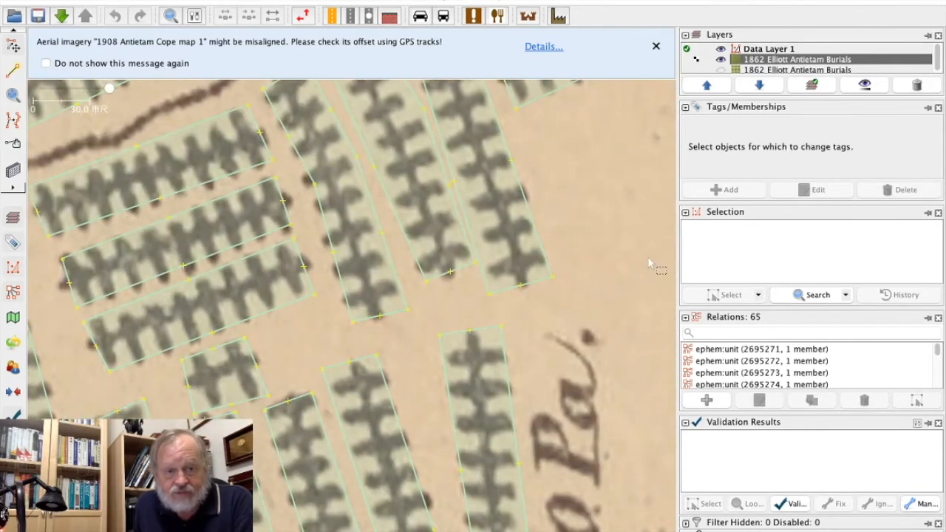
drag(81, 394, 126, 105)
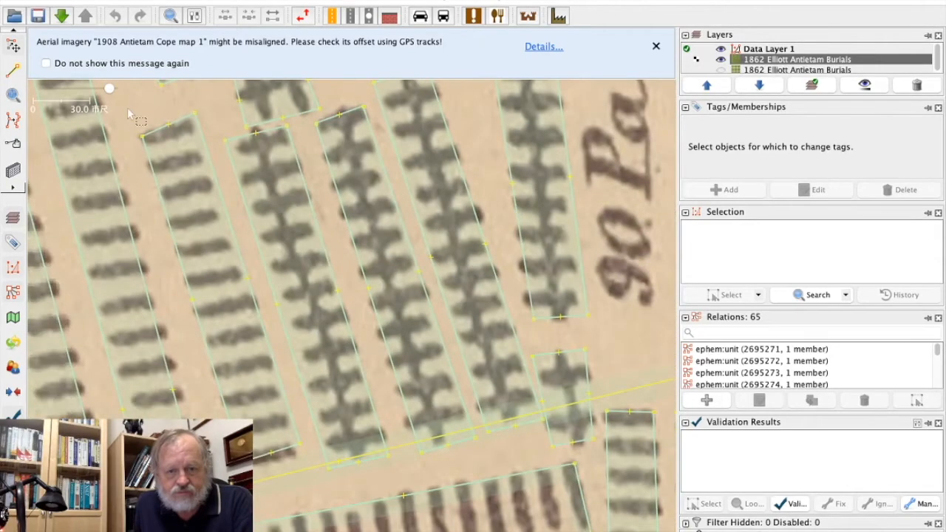
Shrink the Confederate Temporary Burials area so that its two lower corners enclose only the upper row of graves.
drag(421, 467, 325, 131)
drag(178, 359, 161, 277)
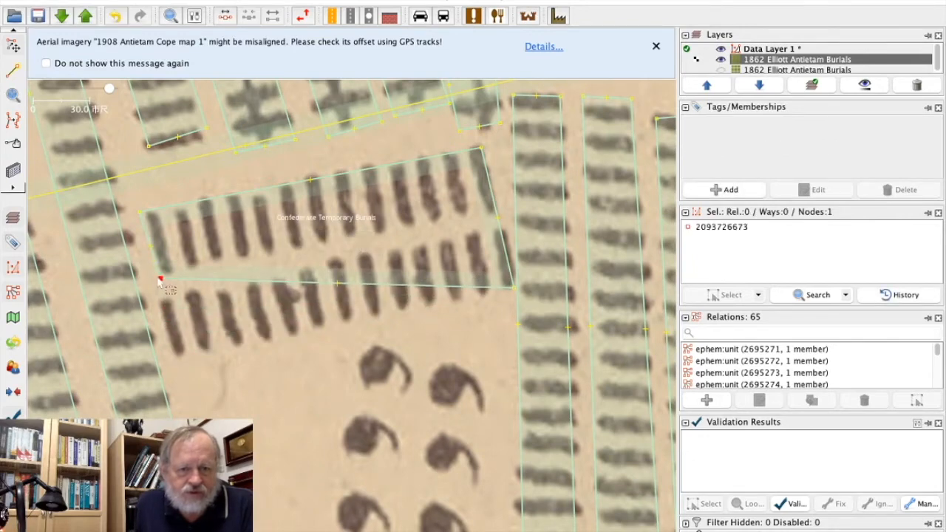
drag(515, 286, 496, 209)
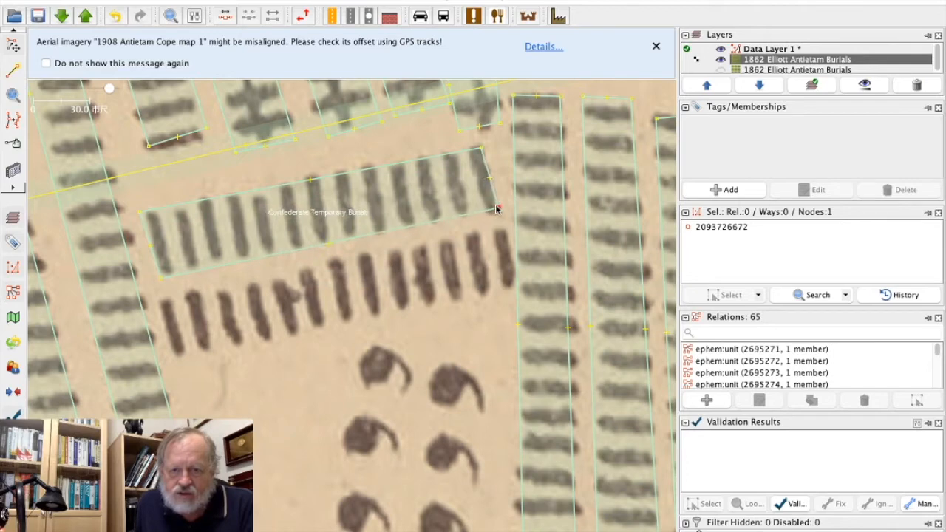
click(388, 308)
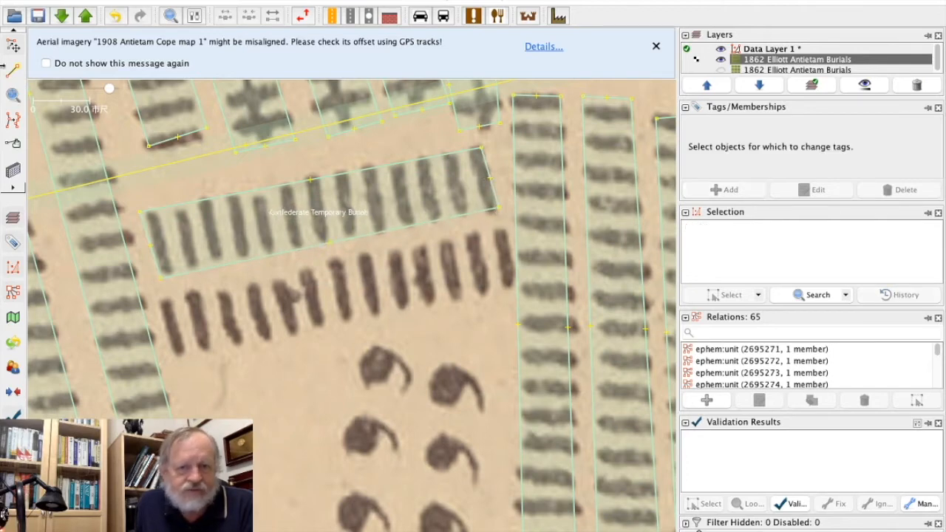
Draw a closed four-node area around the second row of graves, just below the Confederate Temporary Burials area.
click(12, 70)
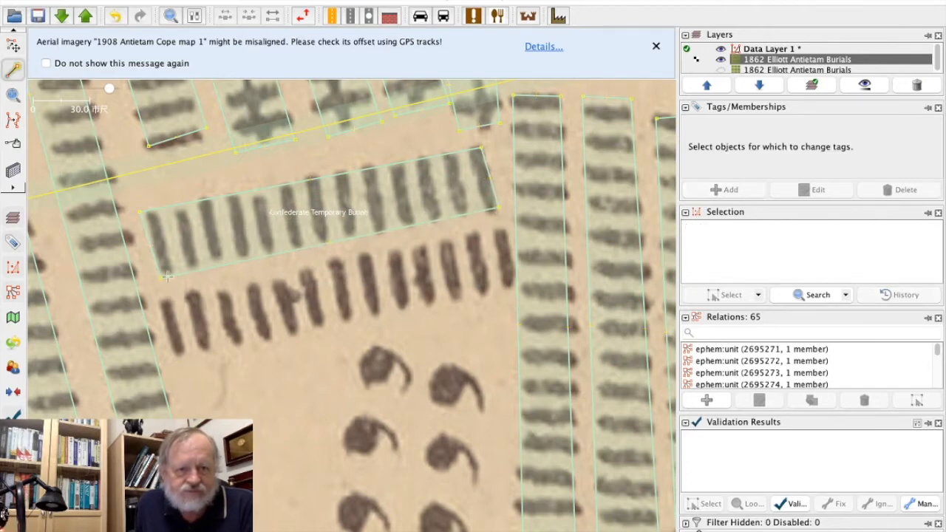
click(162, 300)
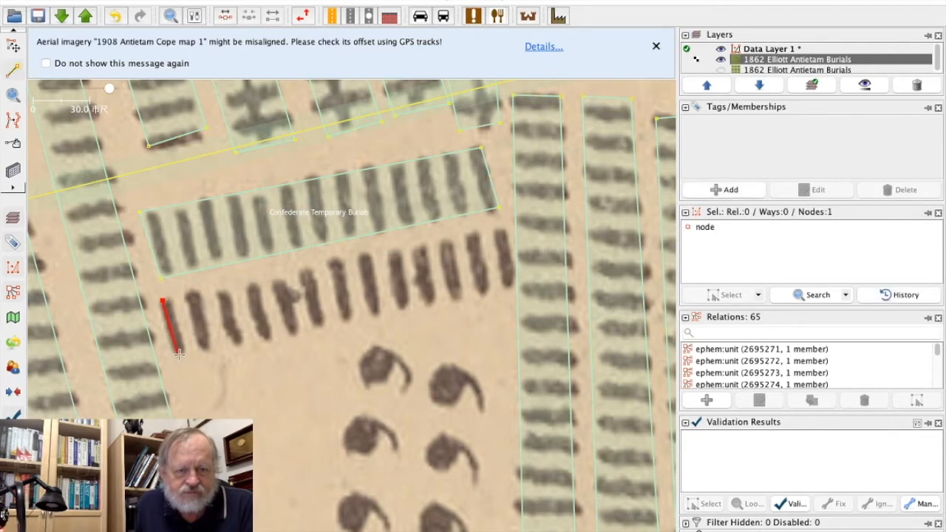
click(178, 359)
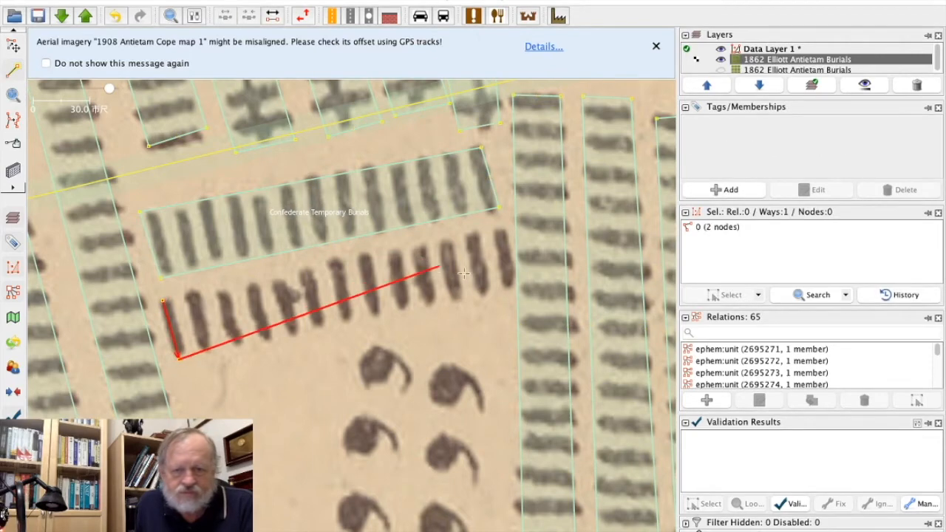
click(499, 284)
double_click(487, 228)
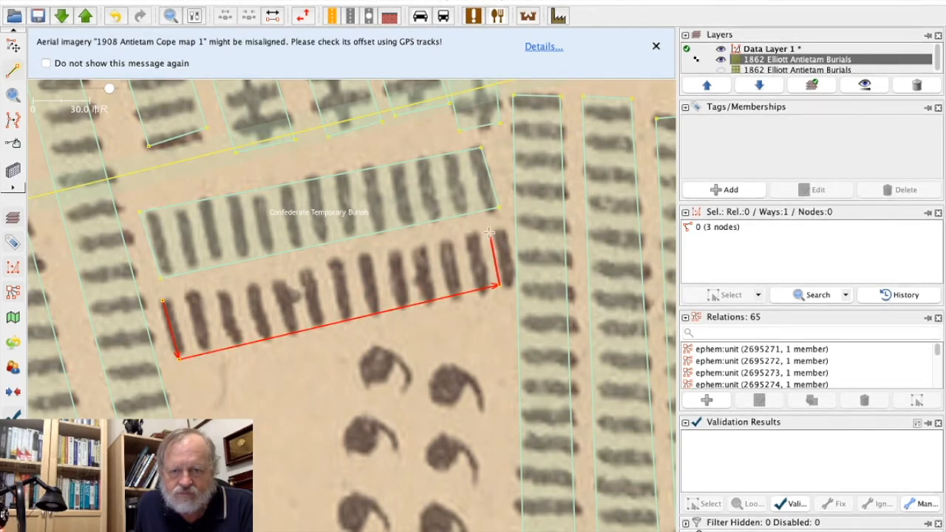
click(162, 300)
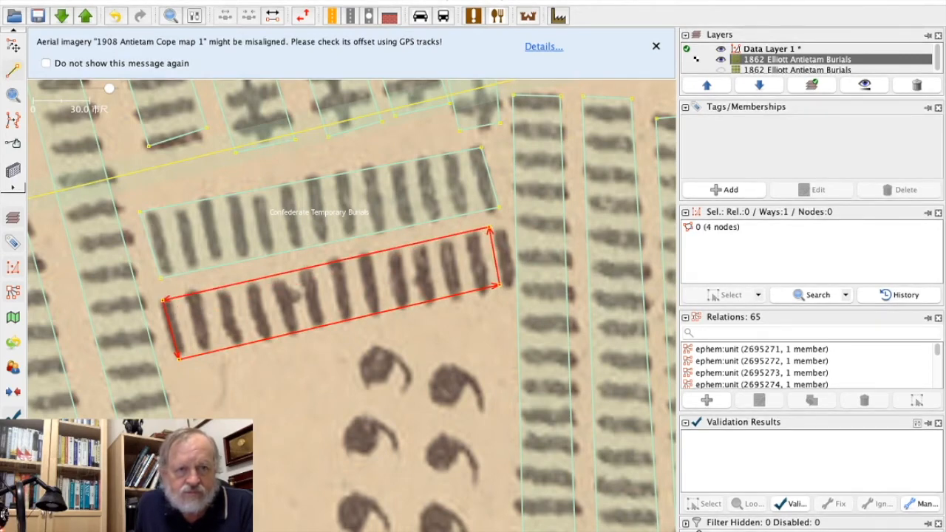
click(118, 1)
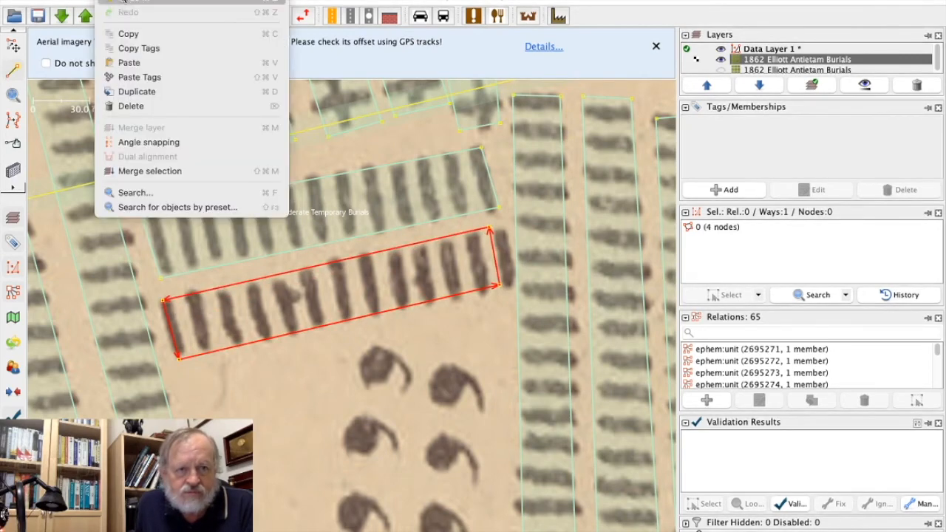
click(145, 79)
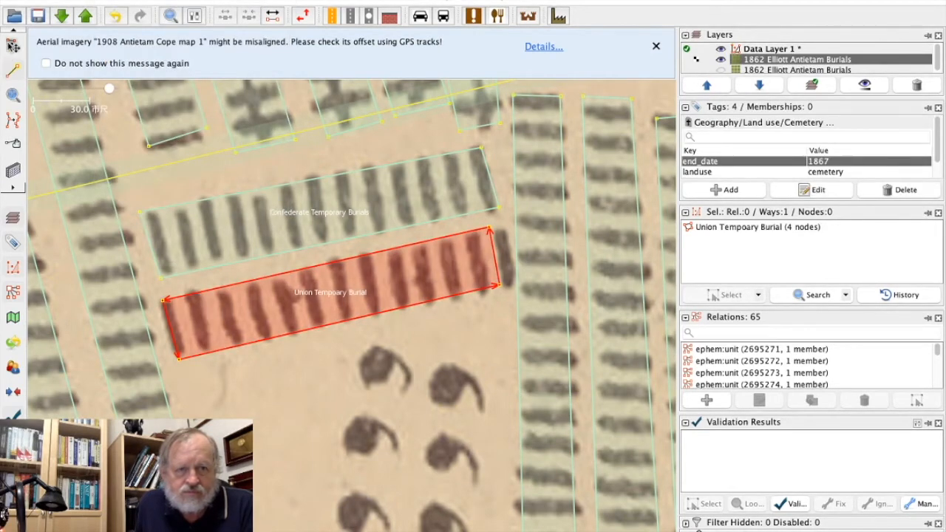
key(s)
click(826, 159)
double_click(826, 160)
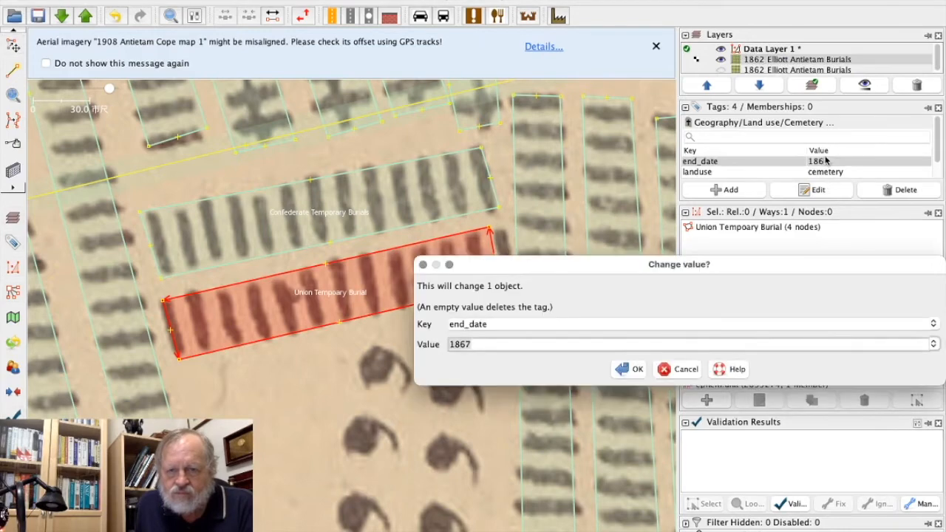
click(677, 371)
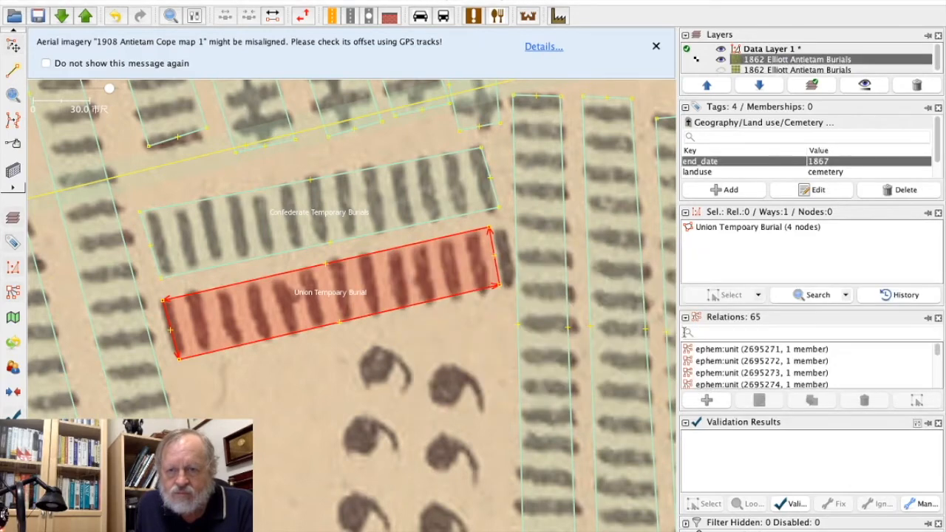
click(902, 191)
click(902, 191)
click(902, 191)
click(902, 190)
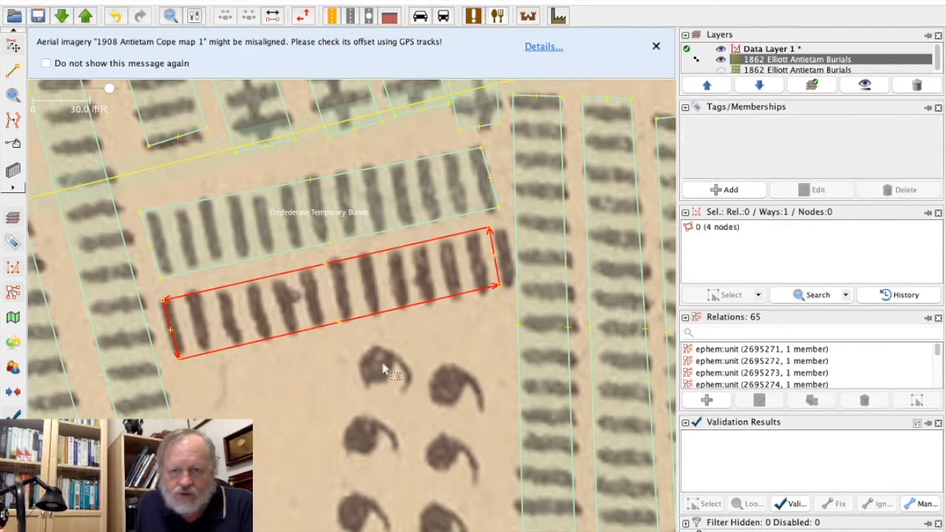
Copy the tags of the upper Confederate Temporary Burials area onto the untagged area around the row below it.
click(257, 464)
click(259, 217)
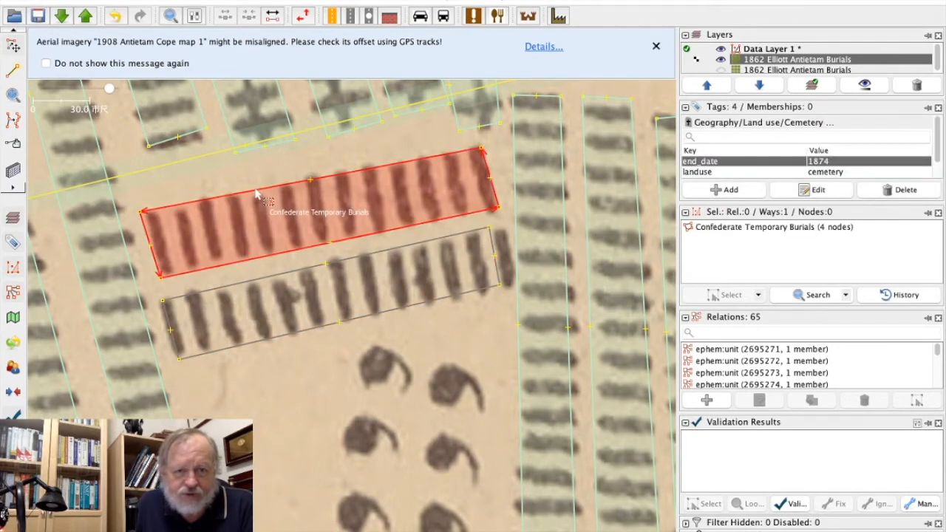
click(109, 1)
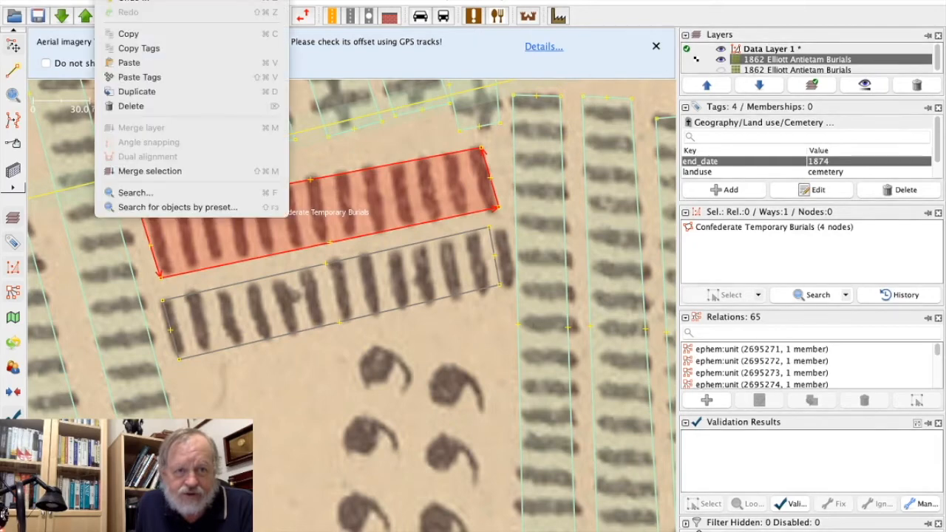
click(138, 49)
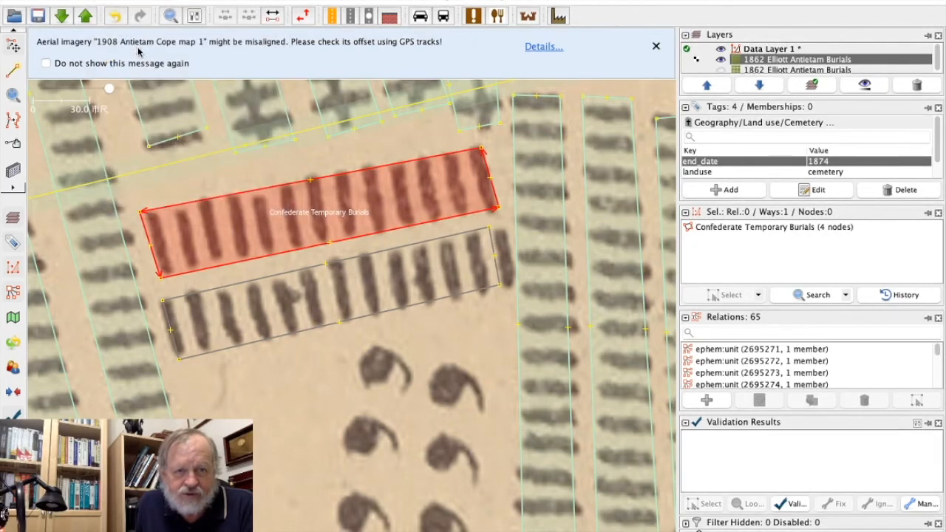
click(332, 295)
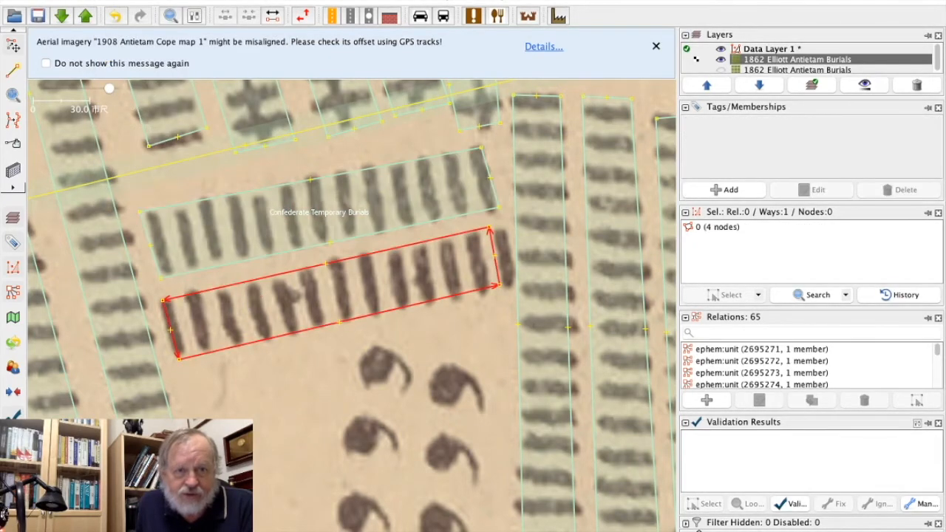
click(109, 1)
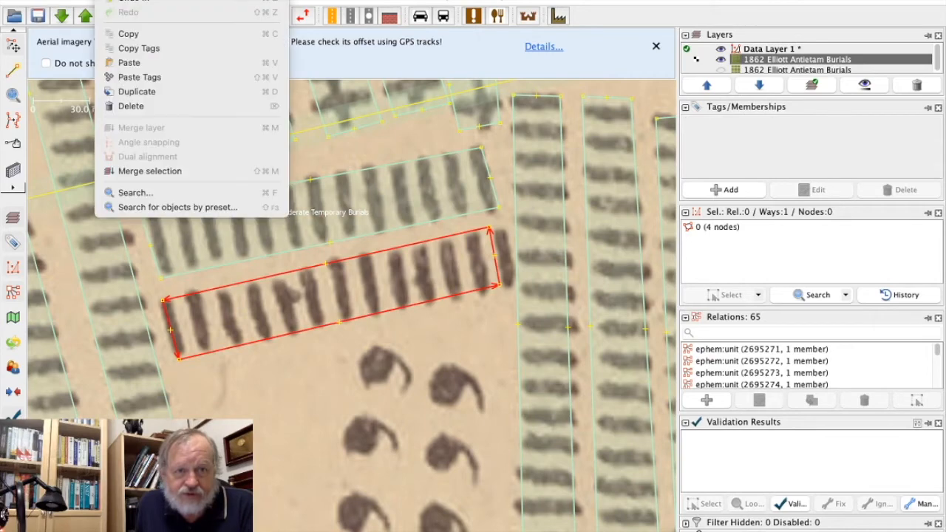
click(133, 77)
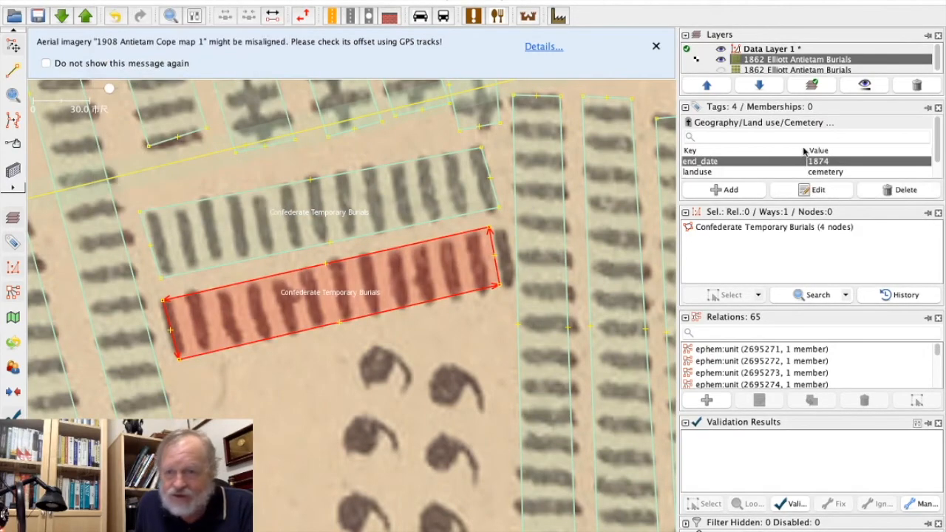
click(438, 404)
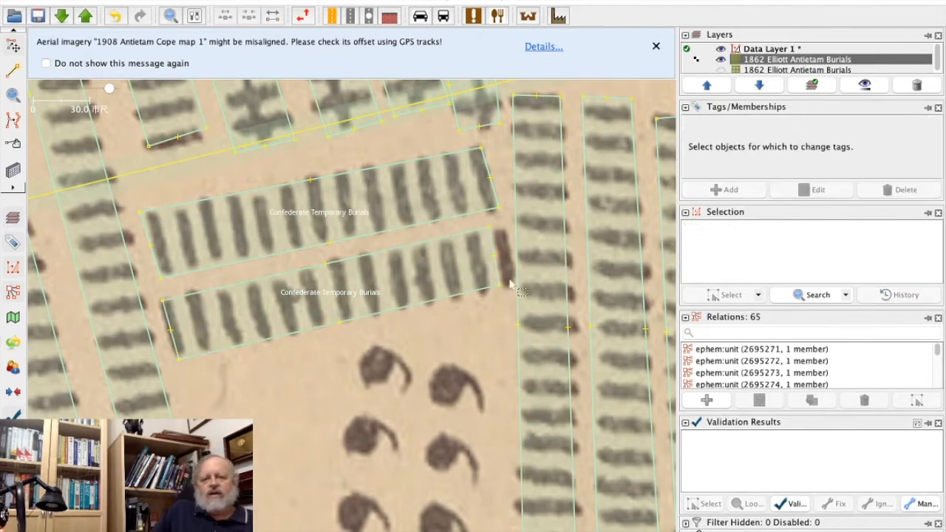
Stretch the right end of the lower Confederate burial area over its last grave mark and upload the changes to OpenHistoricalMap.
drag(500, 286, 509, 283)
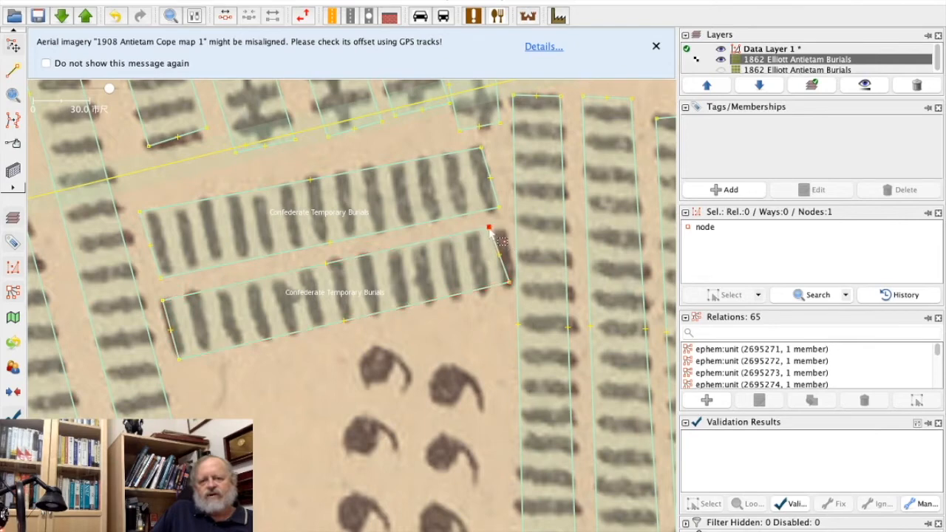
drag(490, 230, 502, 228)
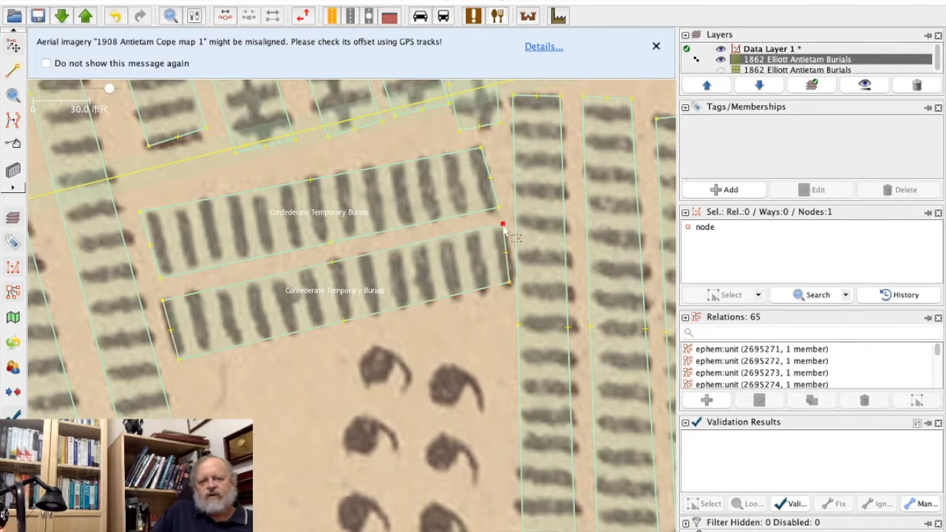
drag(509, 286, 516, 283)
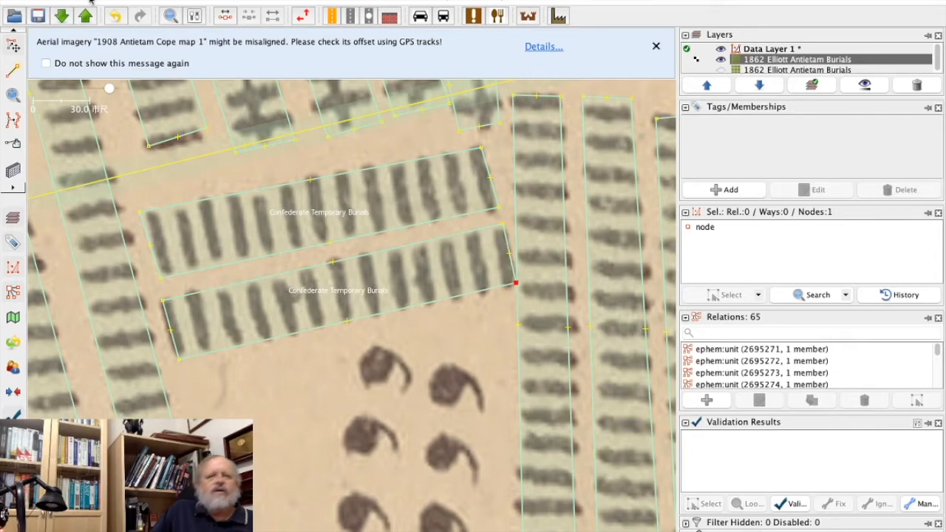
key(ctrl+shift+Up)
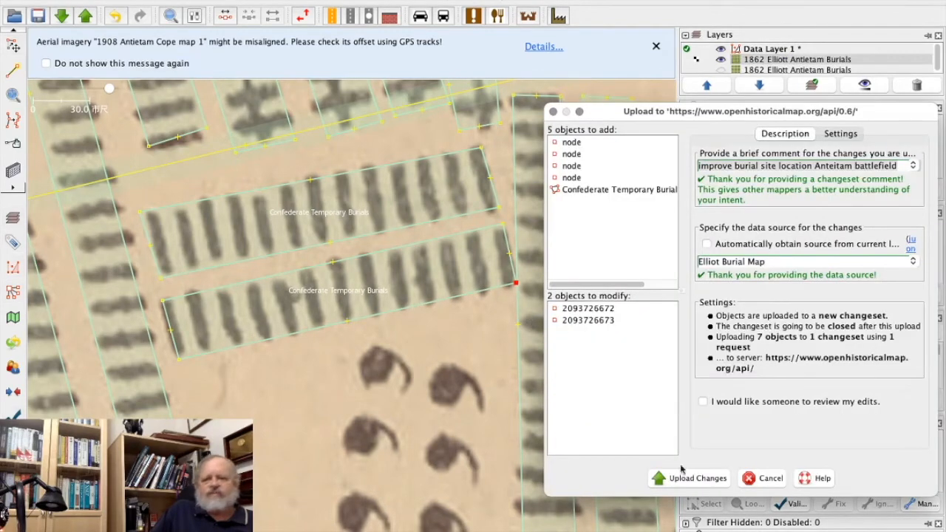
click(694, 480)
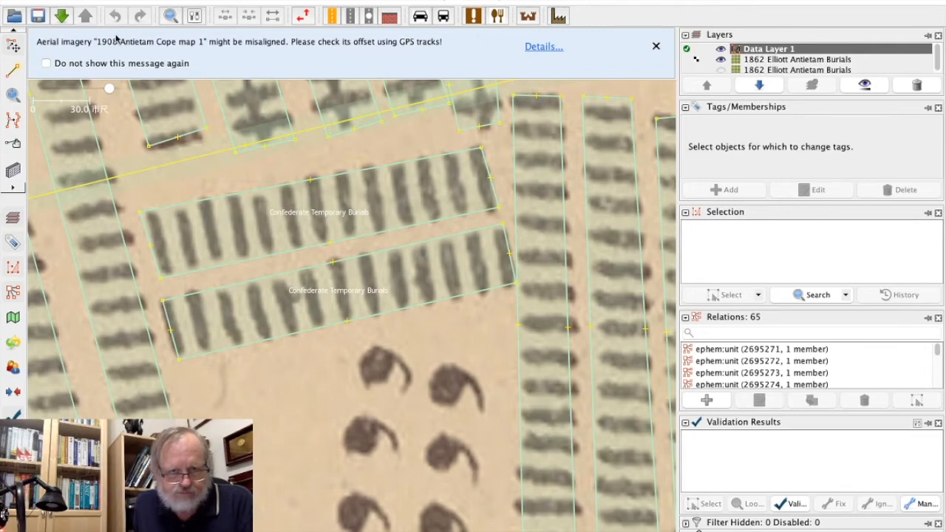
Delete both 1862 Elliott Antietam Burials imagery layers, keeping only the data layer.
drag(109, 89, 107, 88)
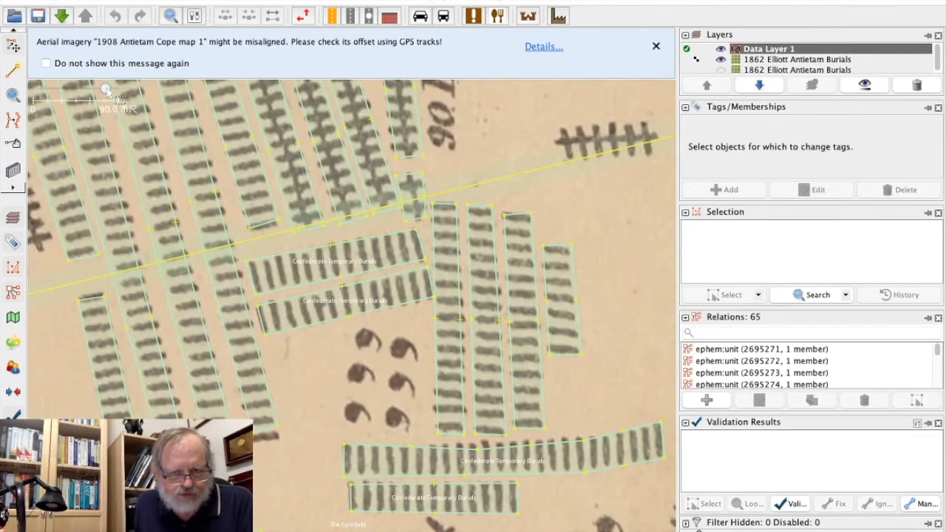
drag(108, 89, 99, 90)
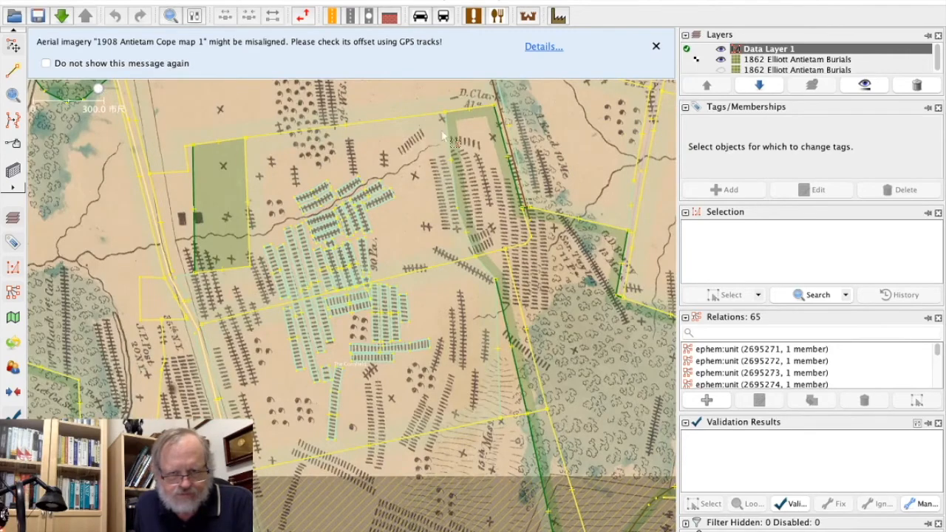
drag(400, 142, 266, 338)
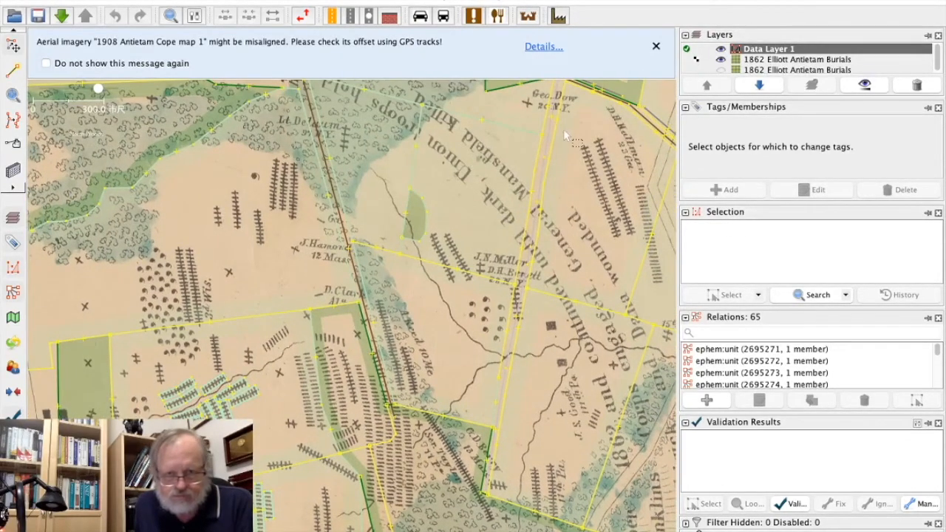
click(850, 59)
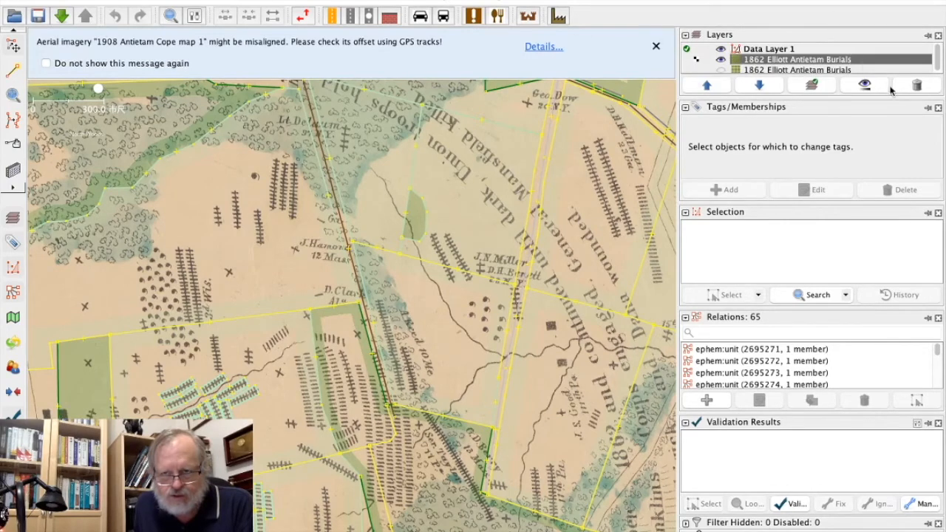
click(916, 85)
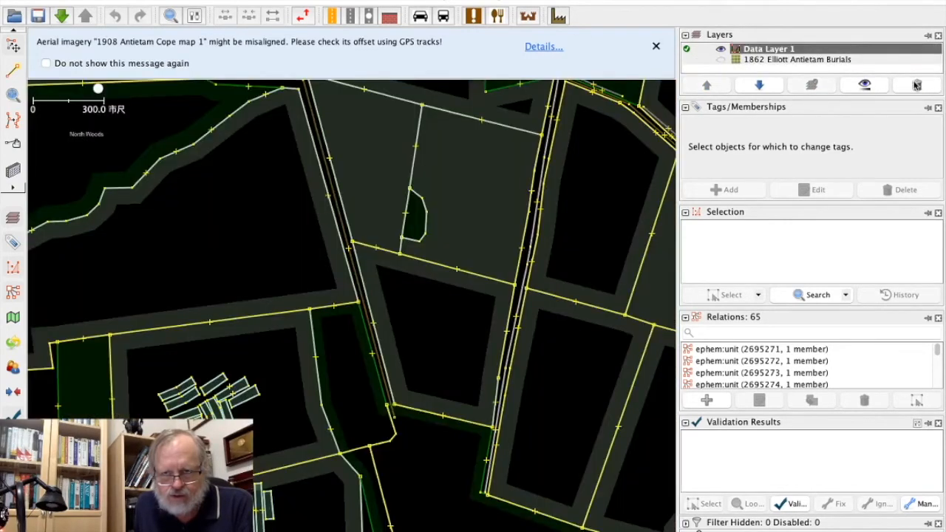
click(876, 59)
click(916, 85)
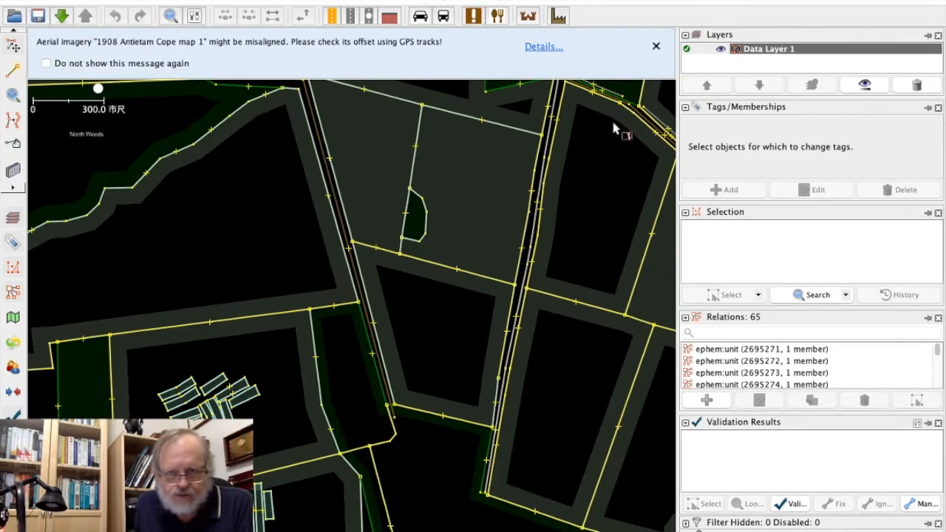
Add the 1908 Antietam Cope map 1 imagery beneath the data around the mapped troop position lines.
drag(605, 164, 375, 373)
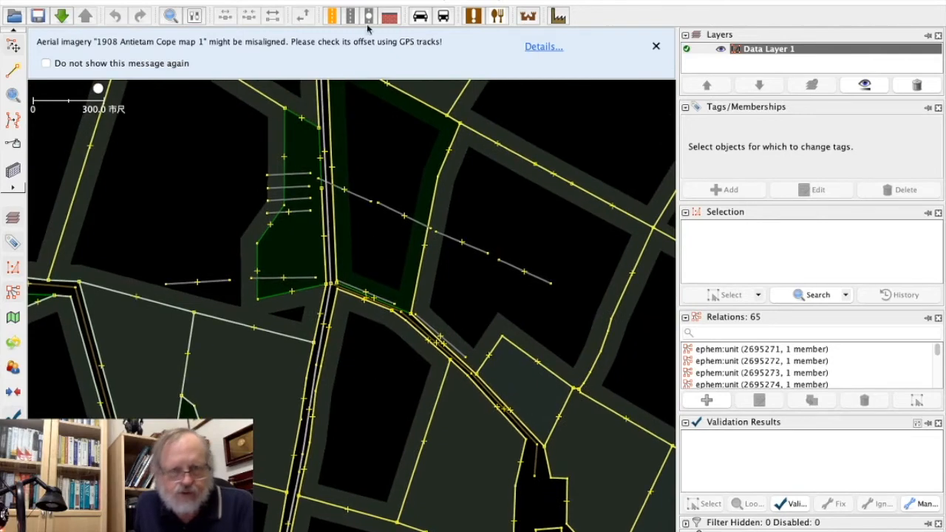
click(431, 0)
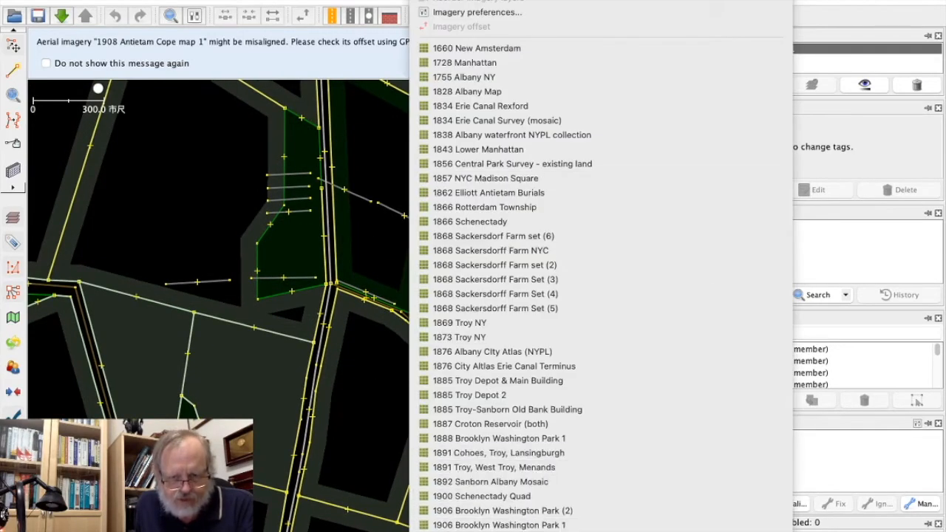
click(501, 531)
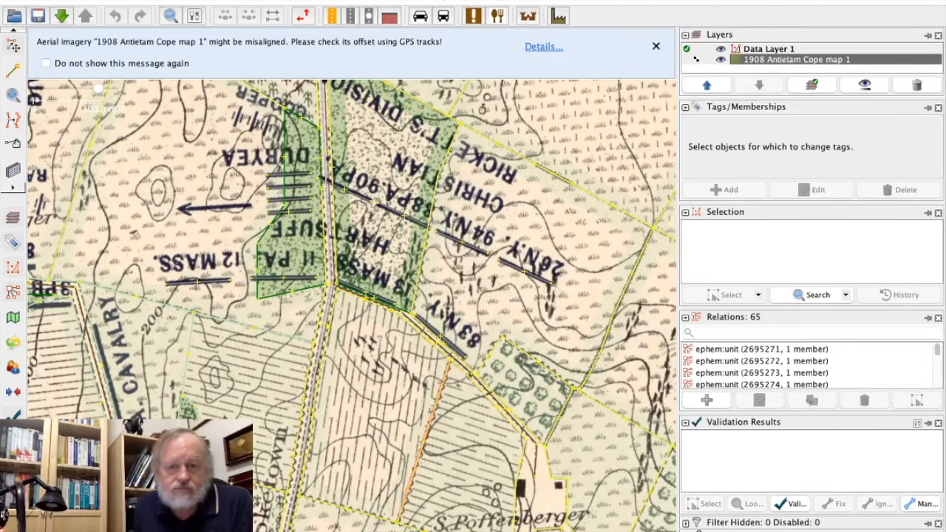
mouse_move(454, 526)
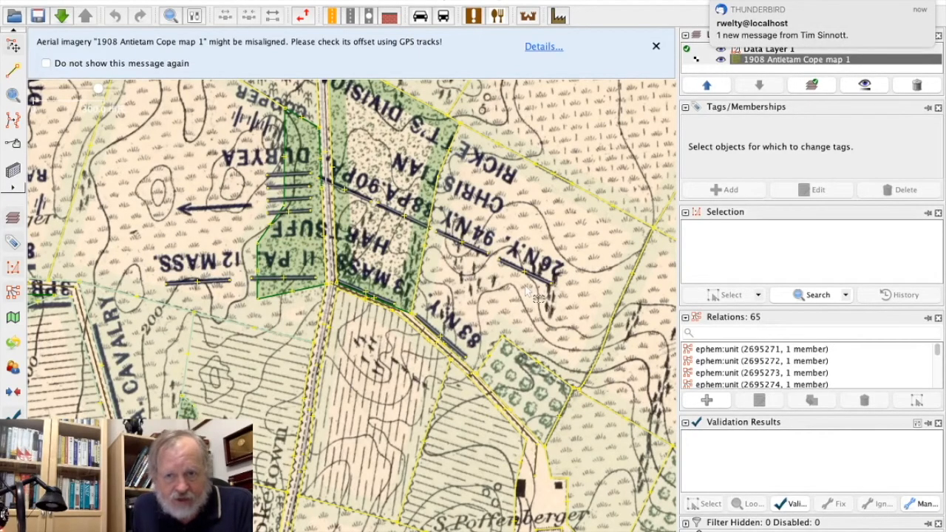
Inspect the deployment and time tags of the 26 N.Y., 94 N.Y. and 90 PA troop position lines.
click(541, 288)
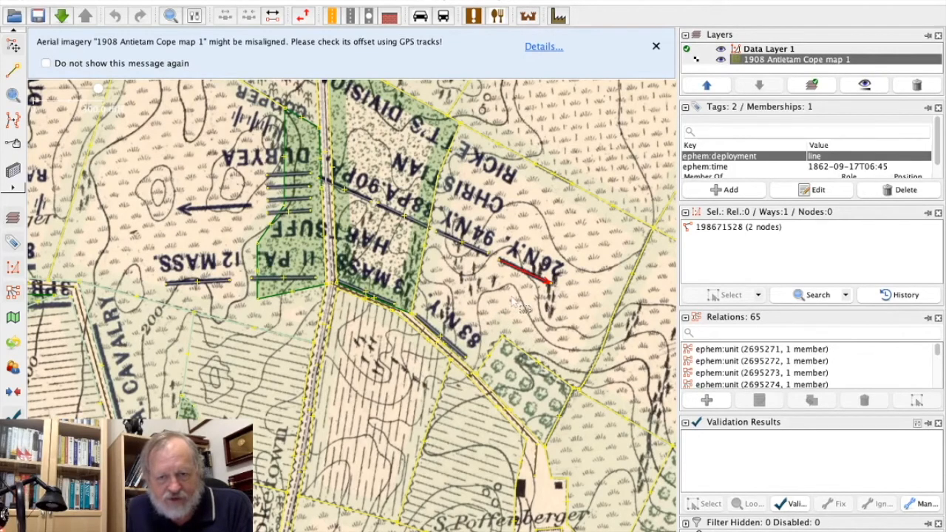
click(486, 258)
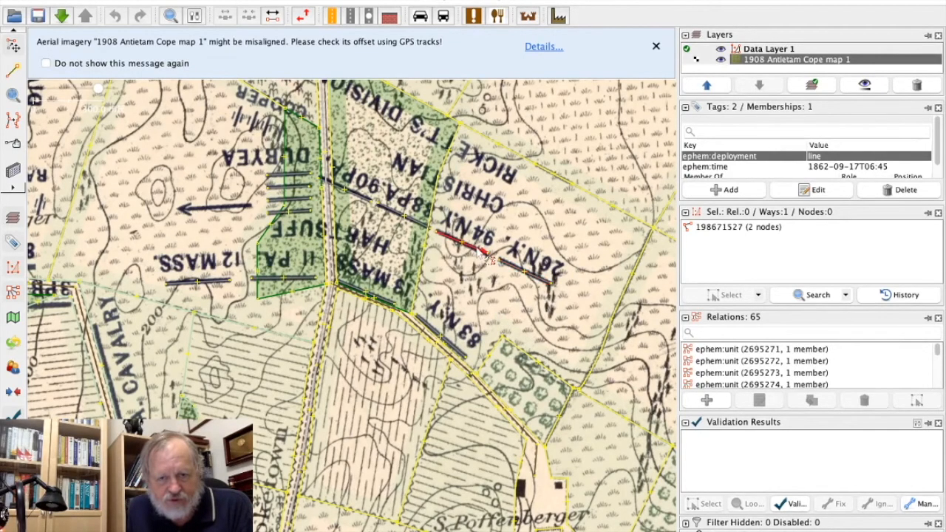
drag(433, 231, 411, 224)
click(356, 205)
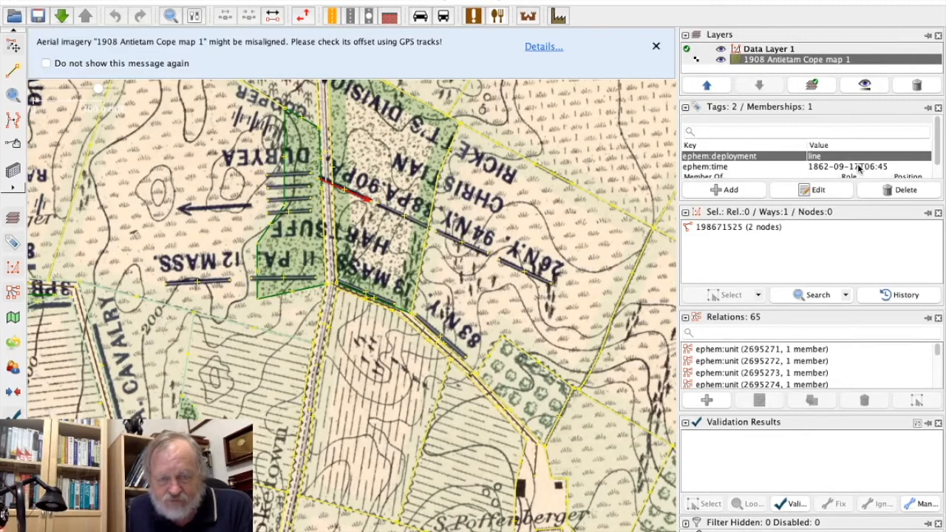
Set the ephem:time tag of the 26 N.Y. troop line to 1862-09-17T06:44.
click(539, 286)
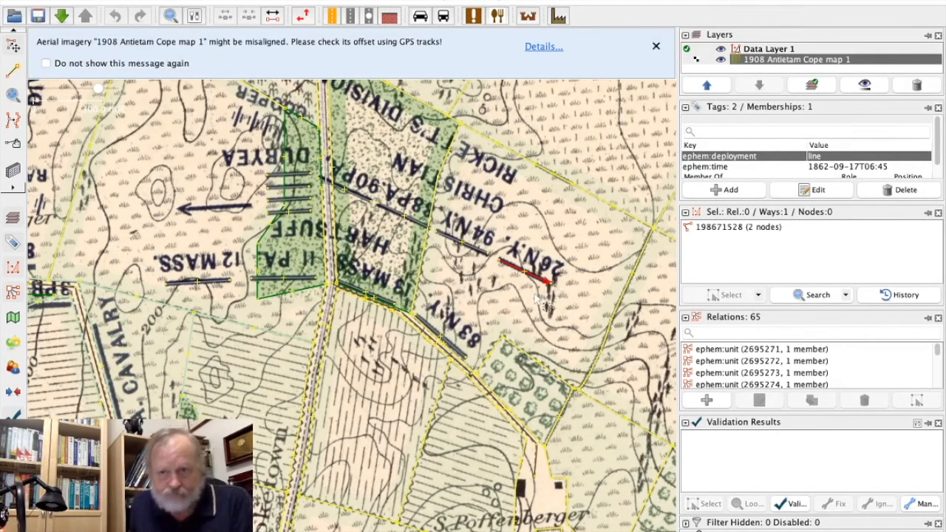
click(855, 167)
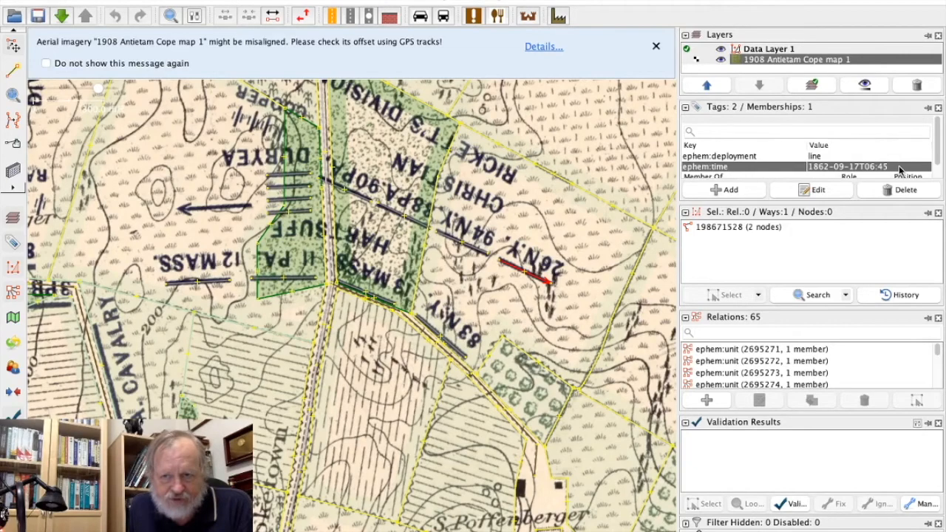
double_click(898, 165)
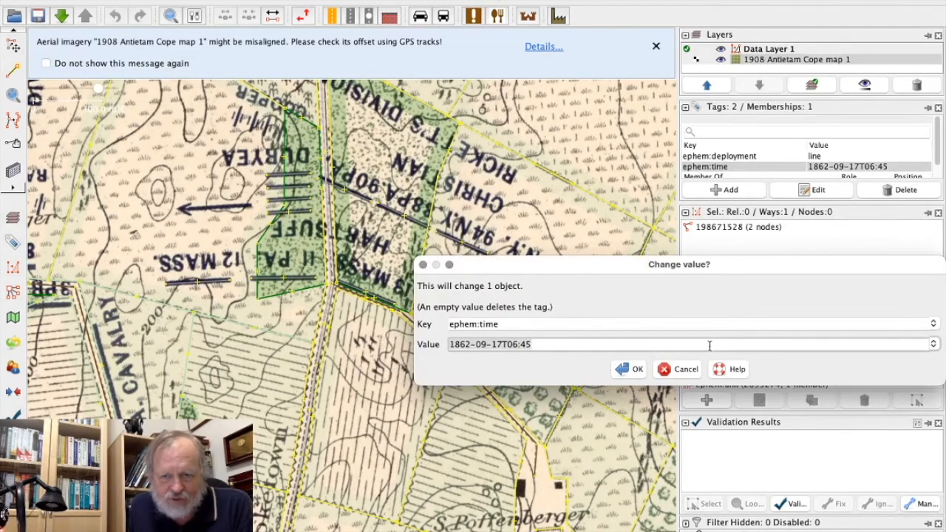
key(End)
key(BackSpace)
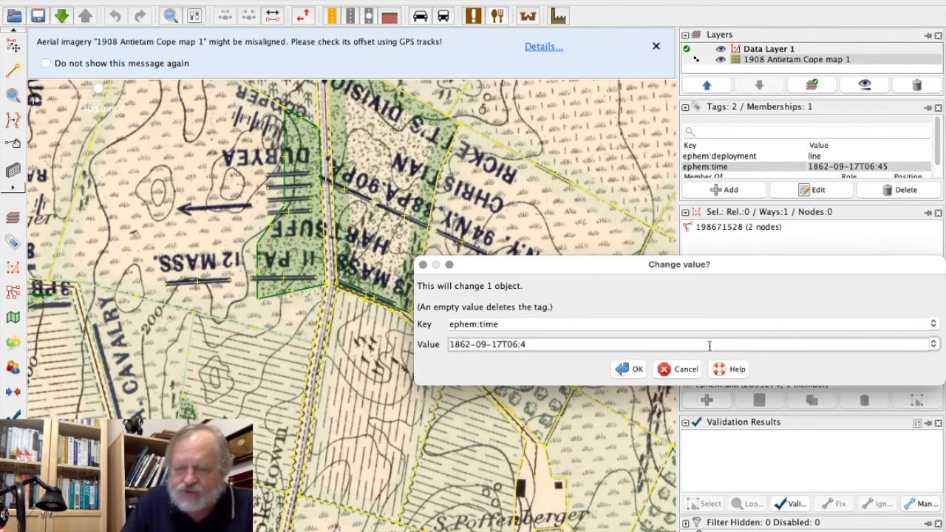
click(634, 369)
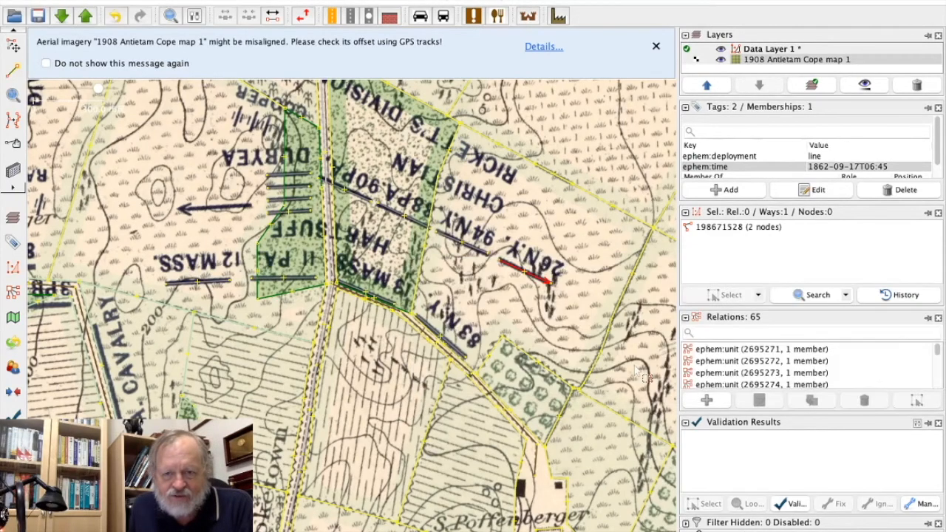
Set the 26 N.Y. troop line's ephem:time tag back to 1862-09-17T06:45.
double_click(898, 167)
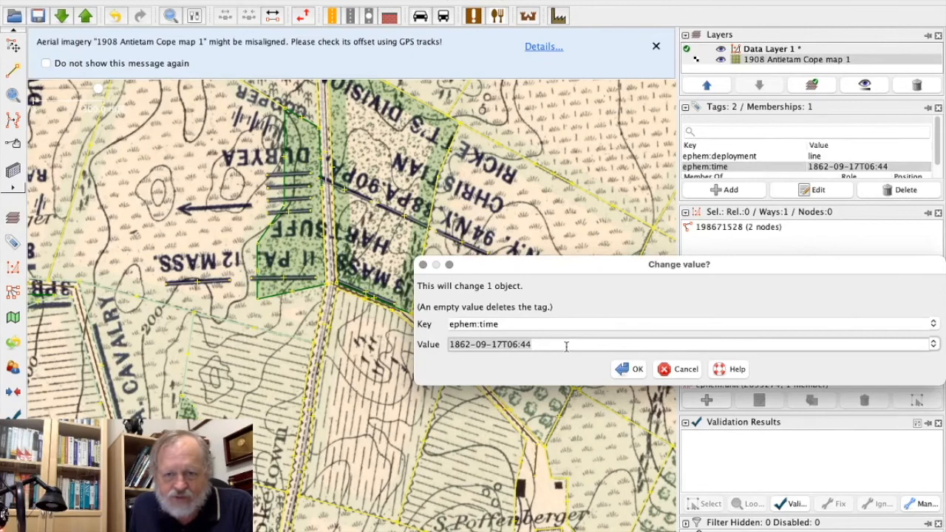
click(566, 346)
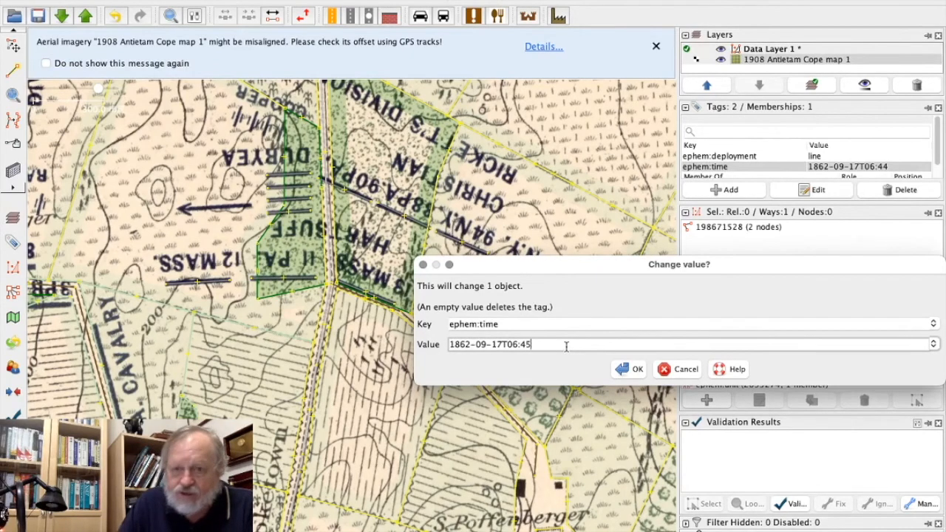
text(5)
click(628, 369)
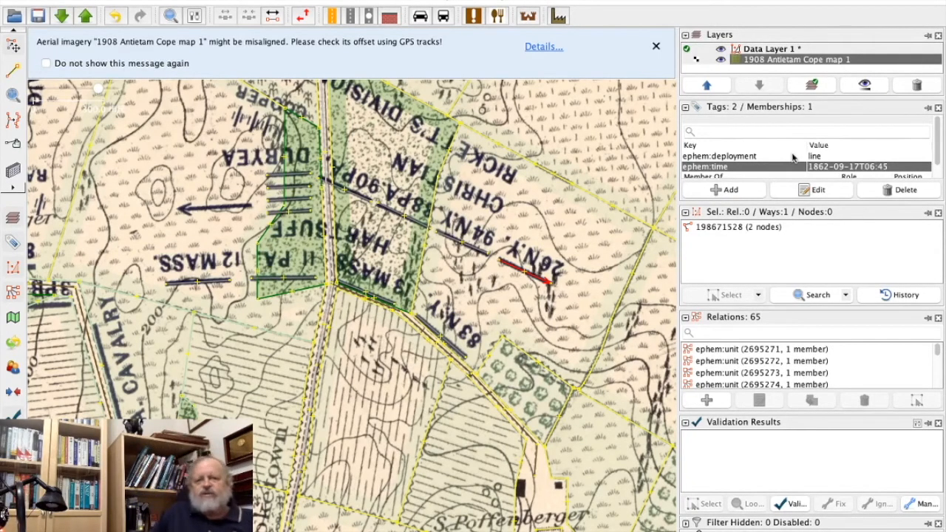
Open the 26th New York unit relation in the relation editor, review its tags and member line, and close it.
scroll(792, 156, down, 1)
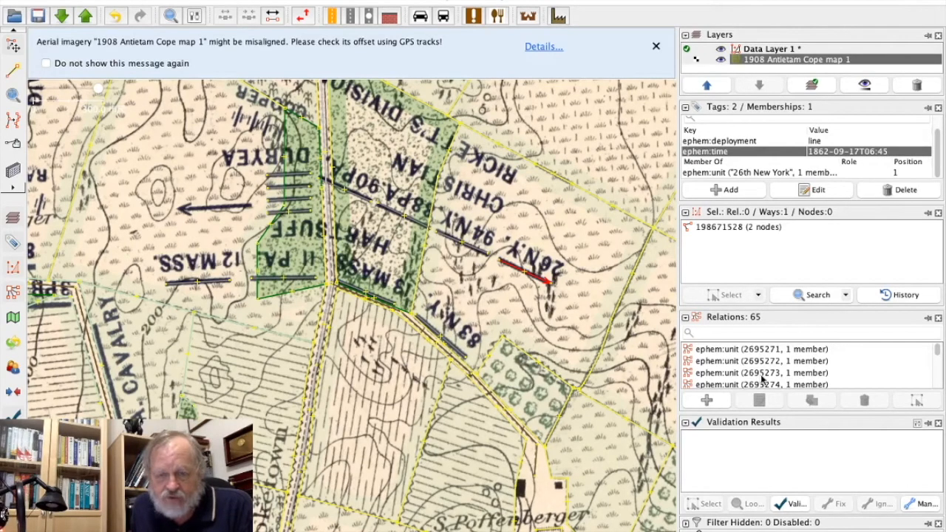
scroll(762, 379, down, 3)
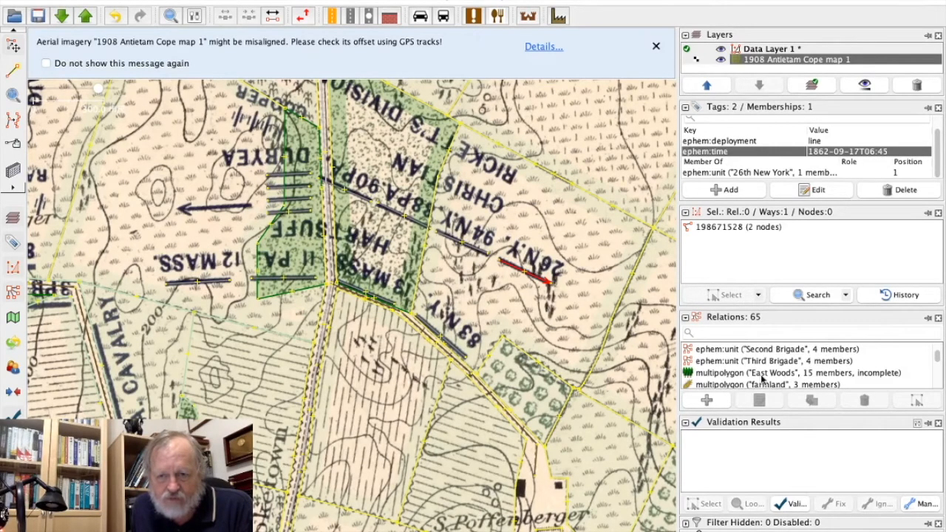
scroll(762, 379, down, 2)
scroll(761, 379, up, 2)
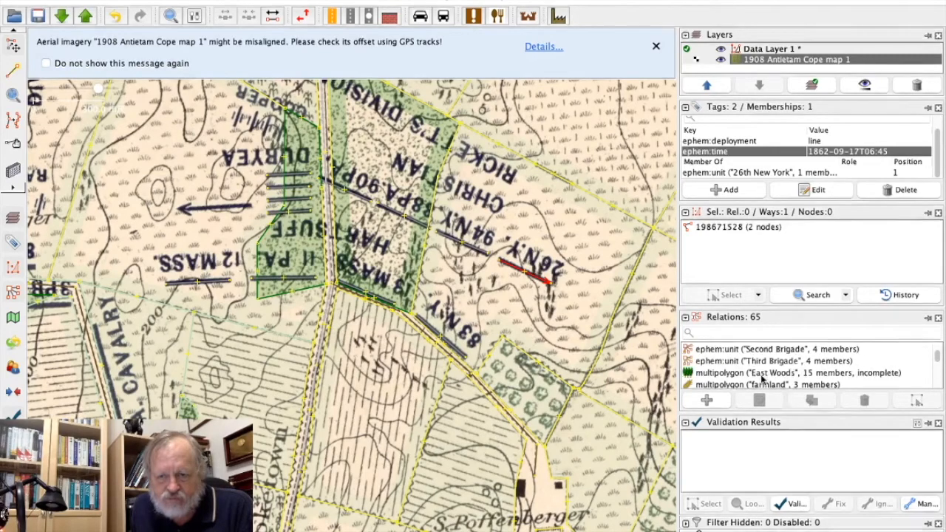
scroll(762, 379, up, 2)
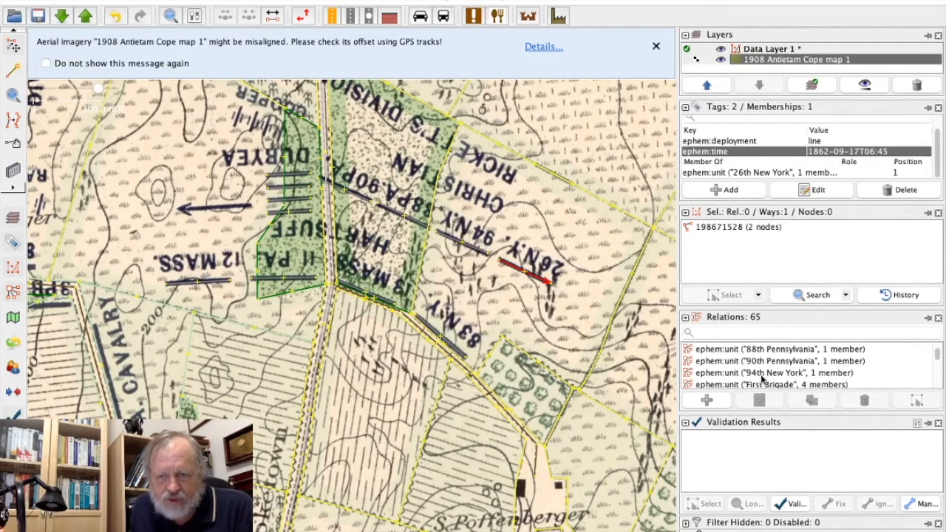
scroll(773, 376, up, 4)
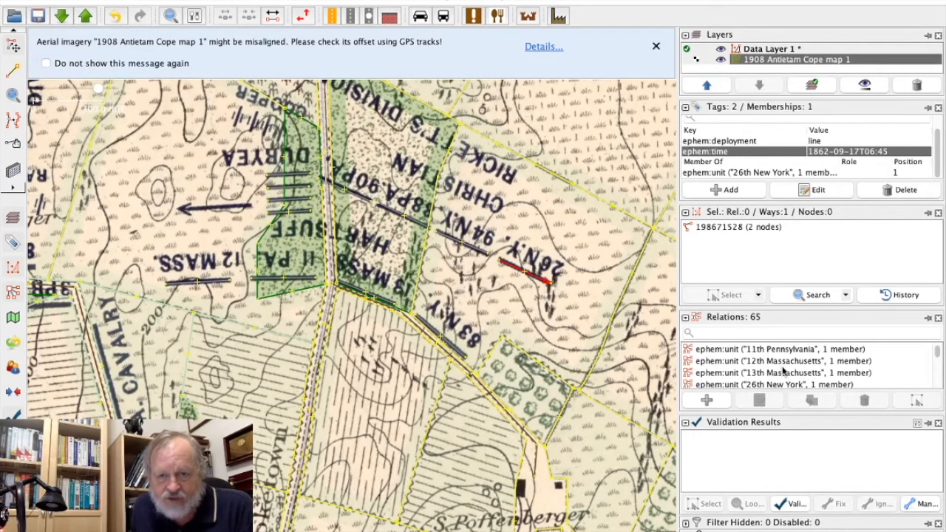
click(788, 384)
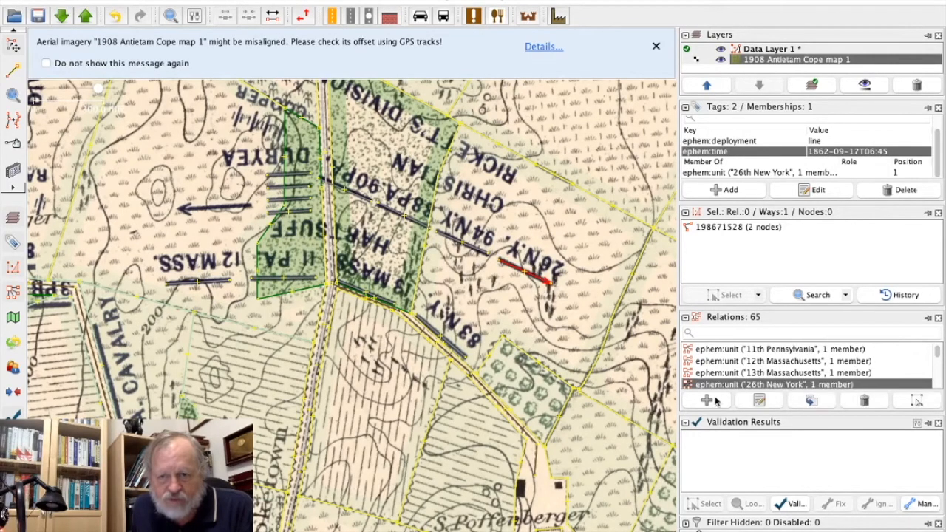
click(760, 401)
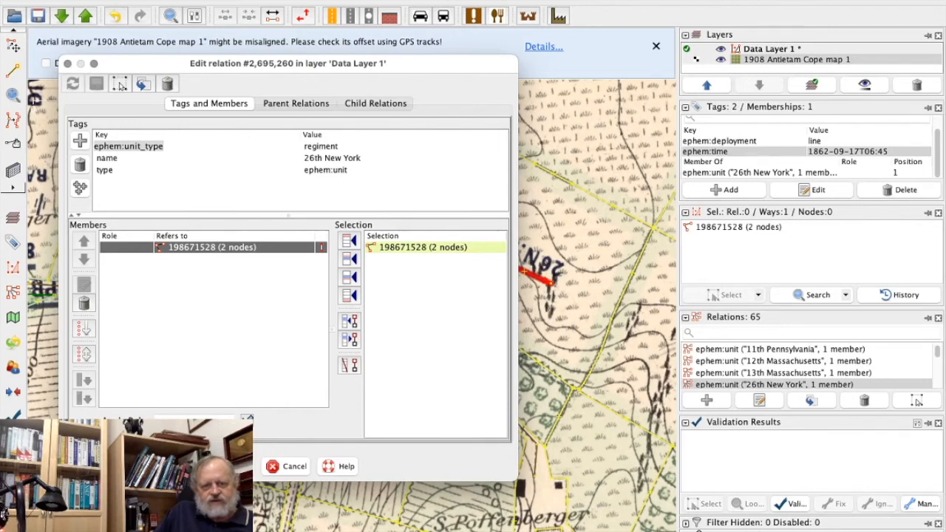
click(236, 466)
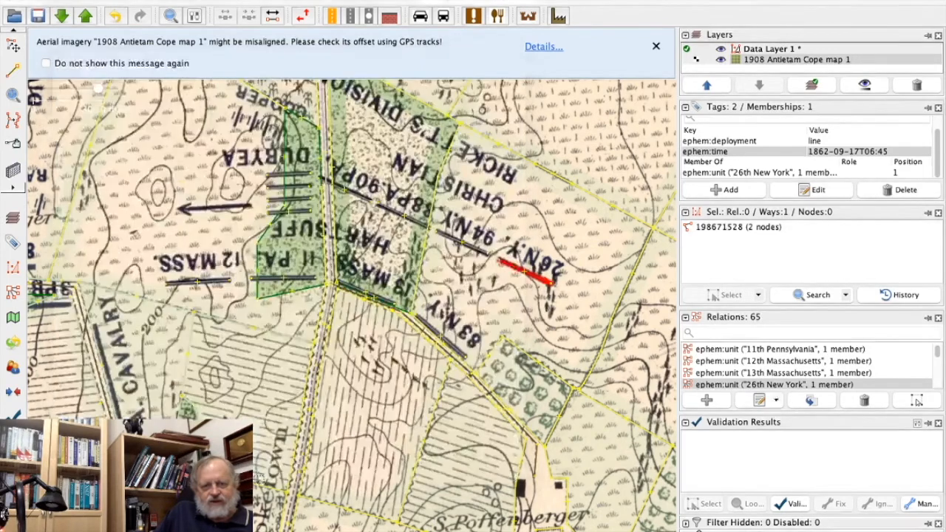
Select the 26th New York relation itself and check which parent unit relation it belongs to.
double_click(809, 385)
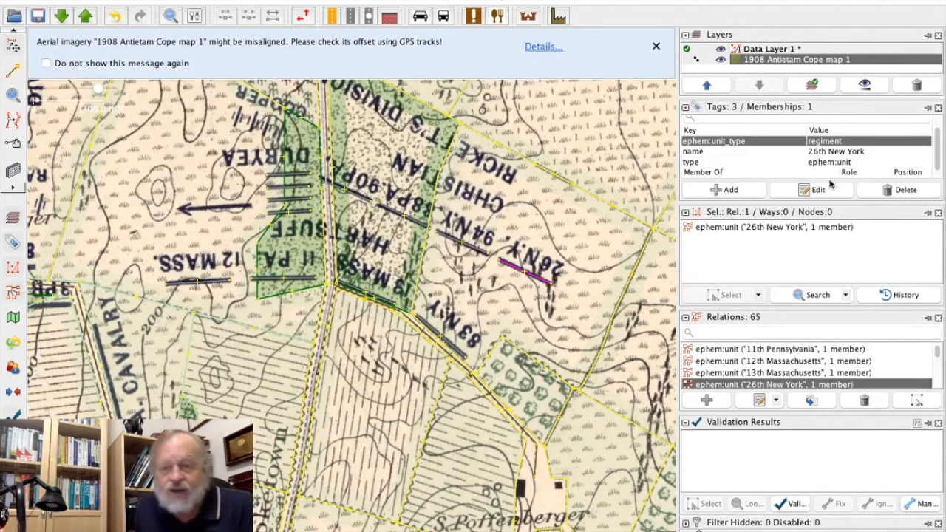
scroll(779, 157, down, 1)
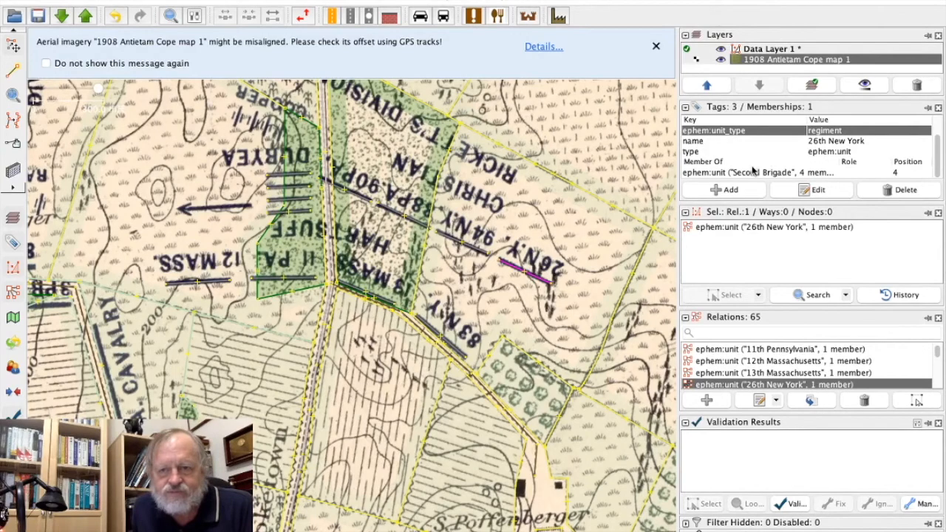
click(753, 172)
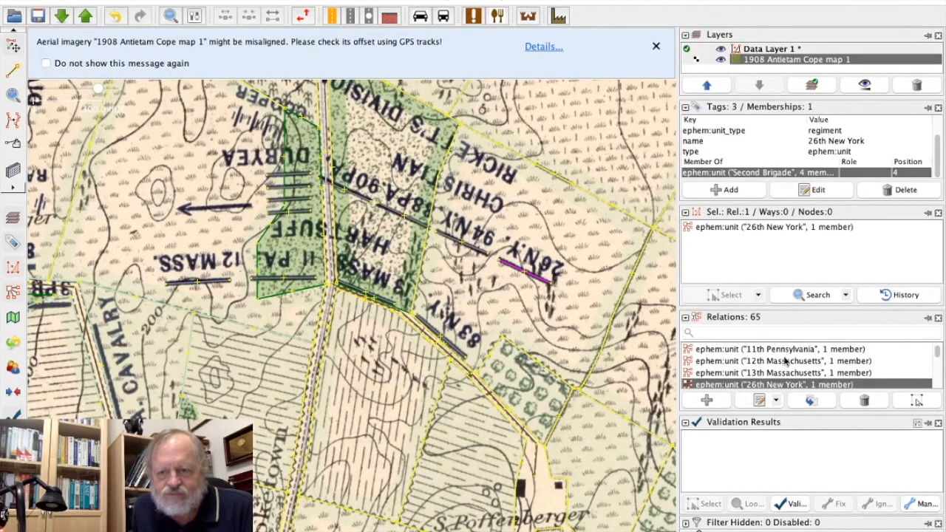
Collapse the validation results to enlarge the relations list, and open the Second Brigade relation in the relation editor.
scroll(785, 360, down, 3)
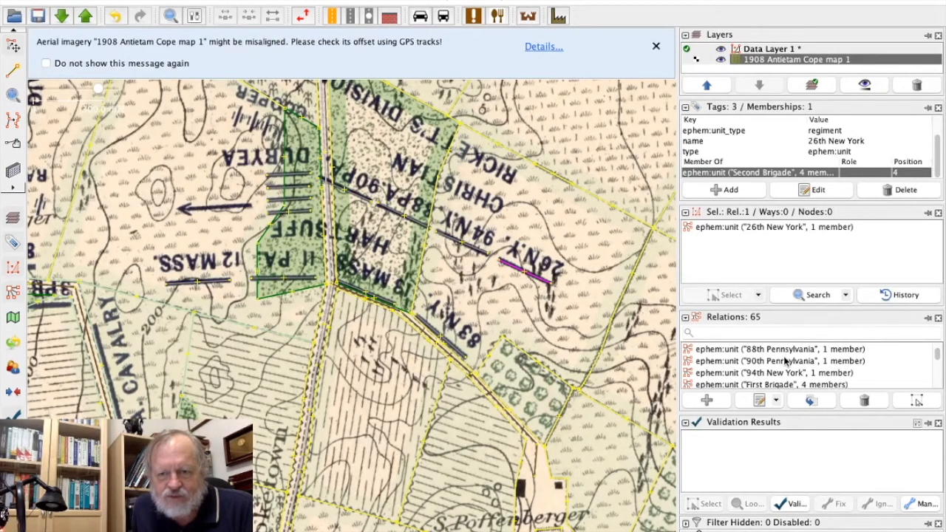
scroll(786, 360, down, 3)
scroll(786, 361, down, 3)
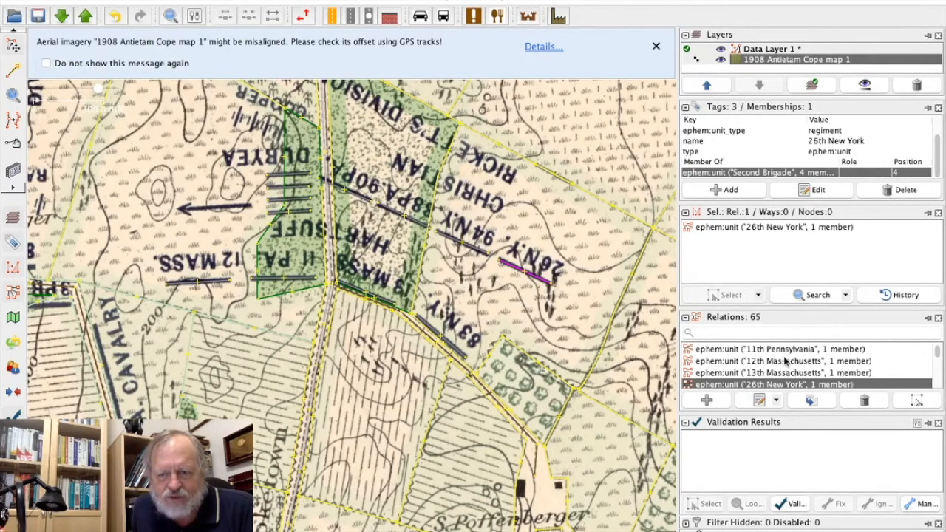
scroll(786, 360, down, 1)
scroll(785, 360, down, 2)
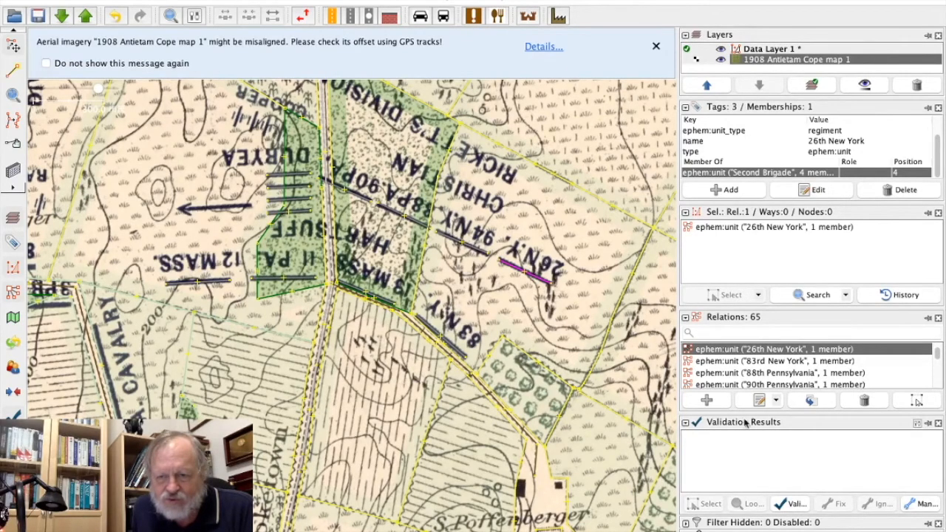
click(685, 423)
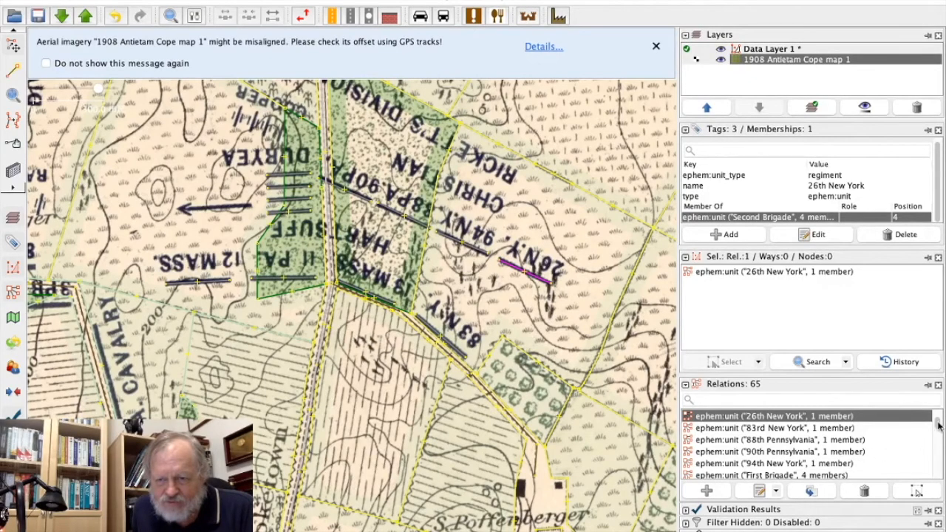
drag(937, 424, 938, 425)
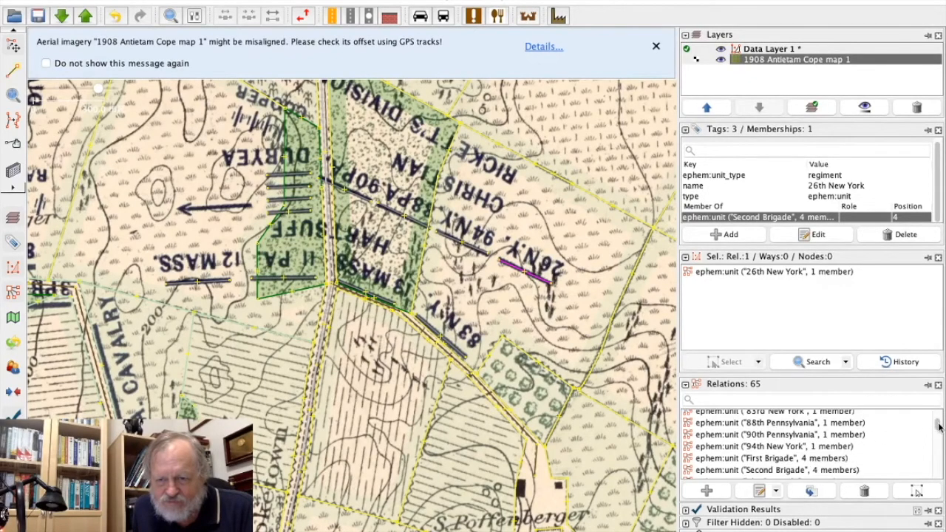
click(810, 470)
click(759, 492)
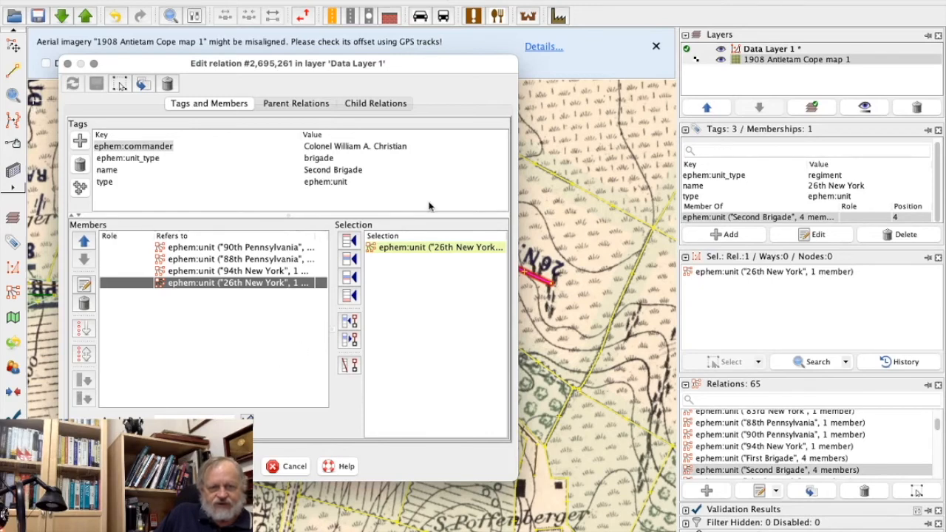
Examine the Second Brigade relation's unit type and commander tags, and close the relation editor.
click(326, 158)
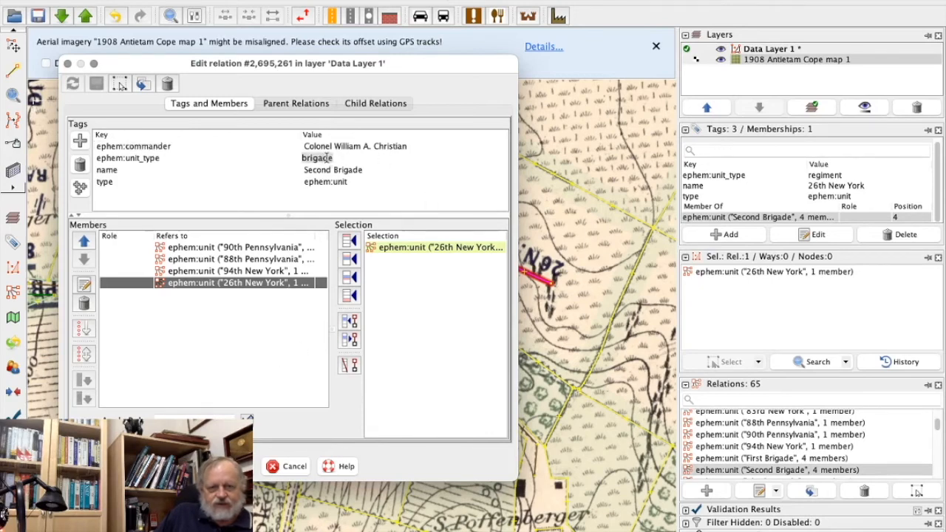
click(367, 156)
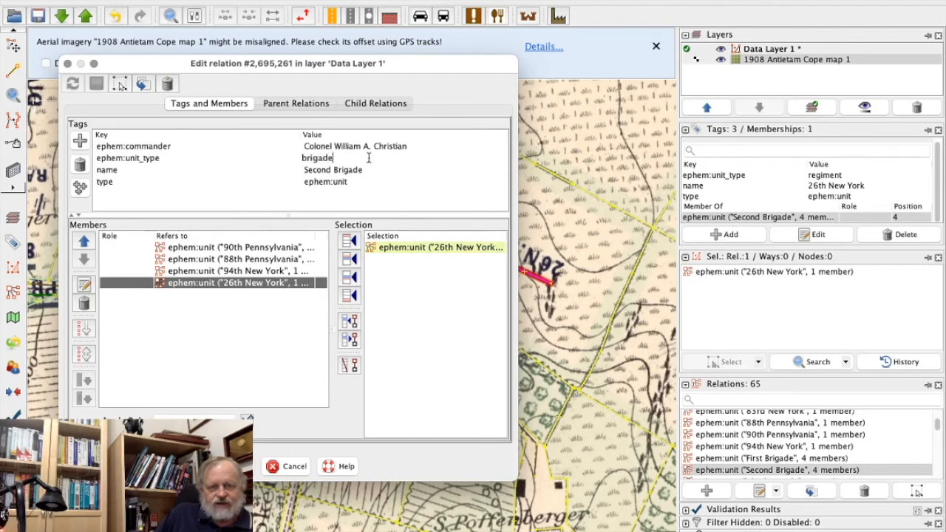
click(439, 147)
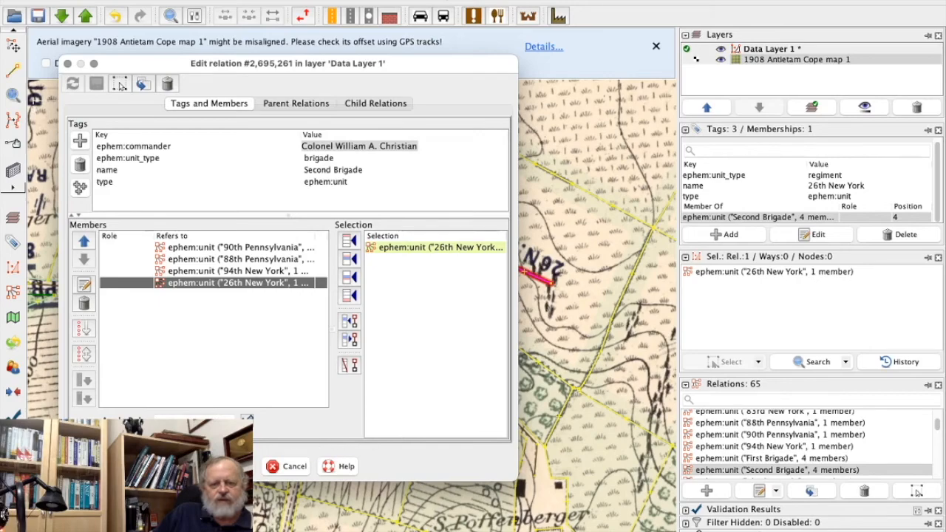
click(244, 471)
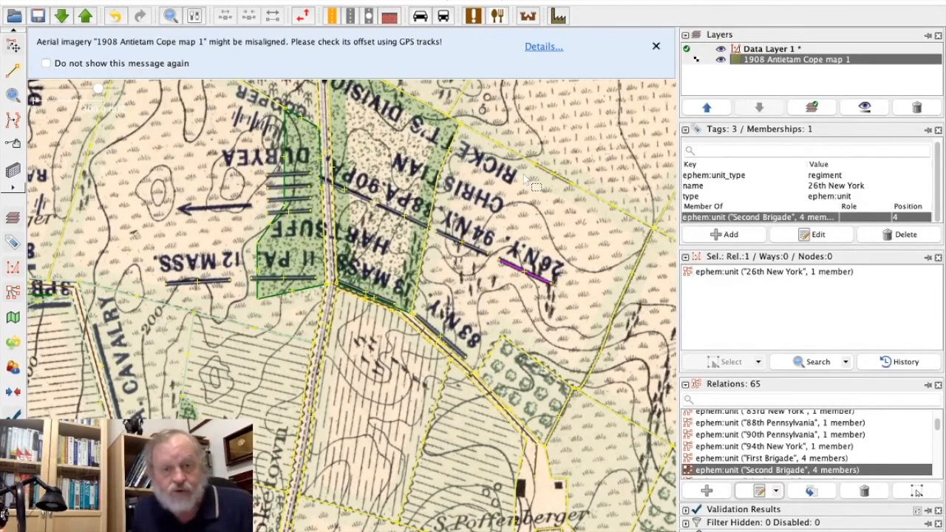
Inspect the tags and relation membership of the third line in the column below the DURYEA label.
drag(215, 235, 390, 348)
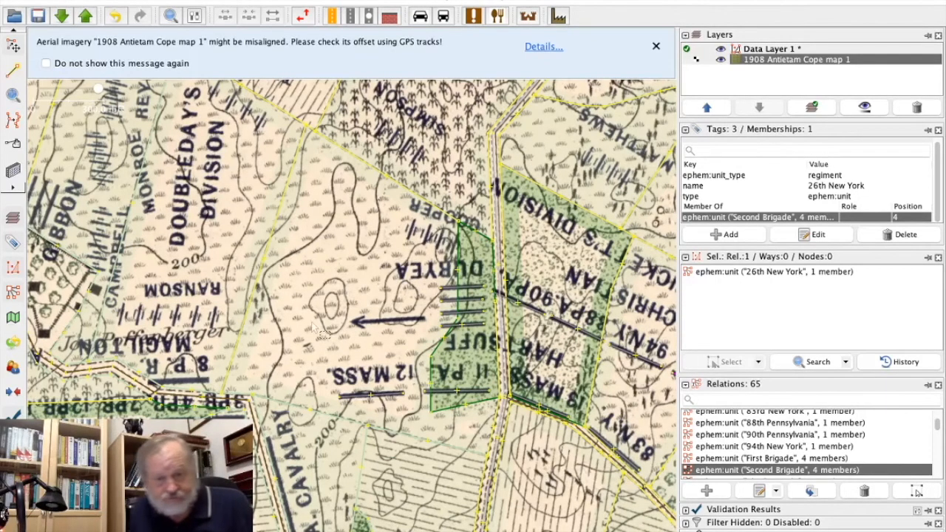
drag(314, 328, 387, 294)
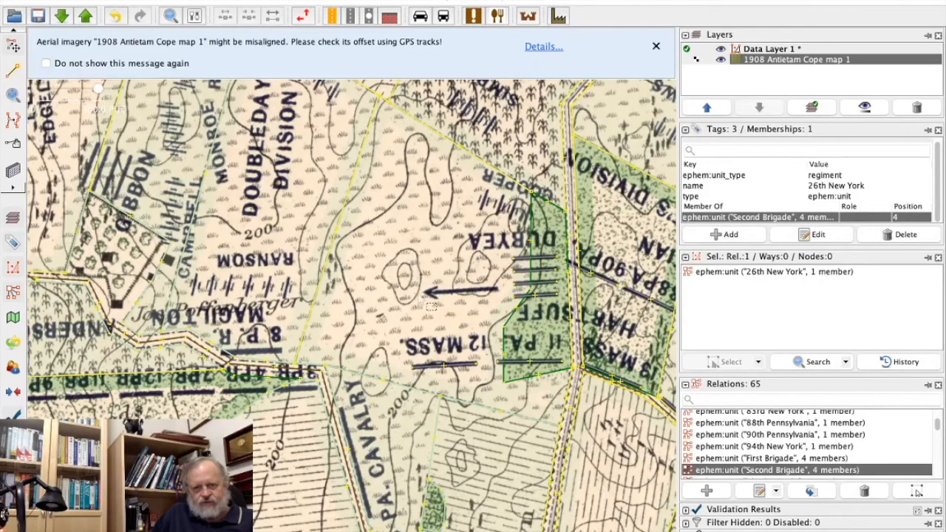
click(541, 286)
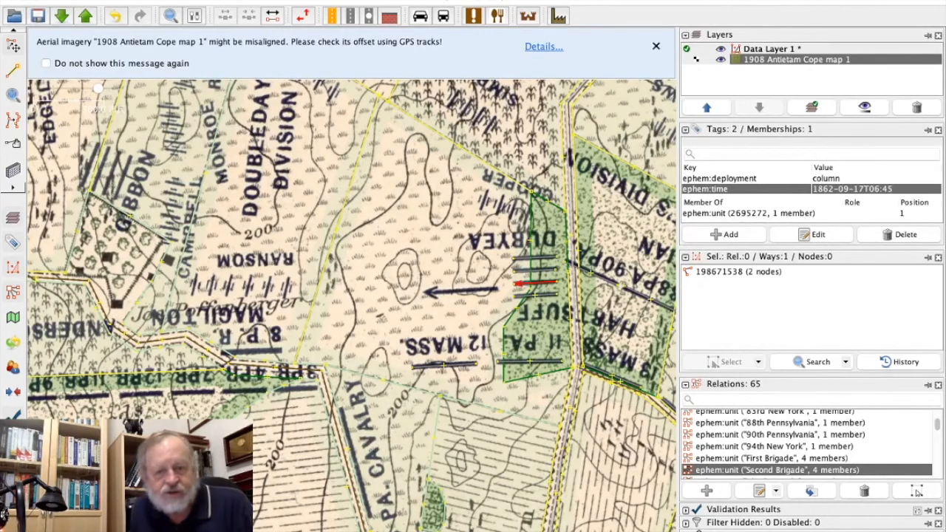
scroll(270, 394, down, 5)
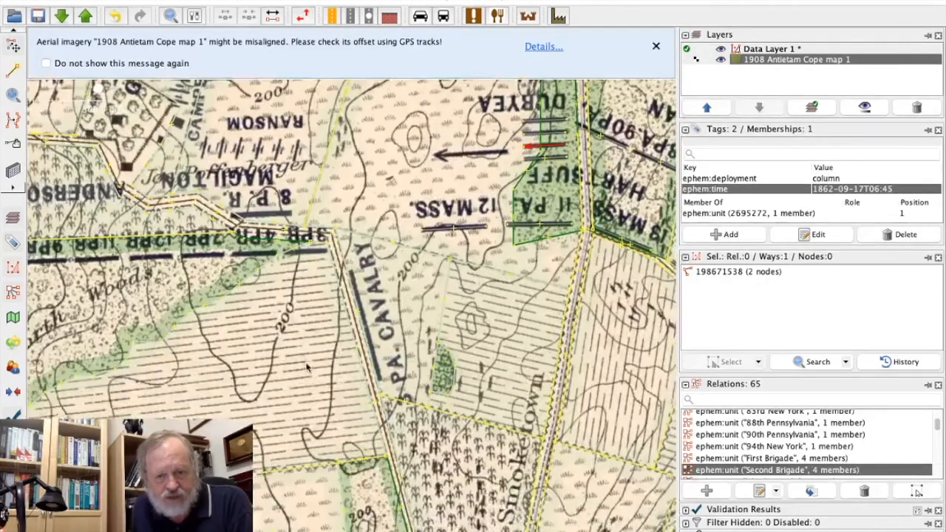
scroll(270, 394, up, 3)
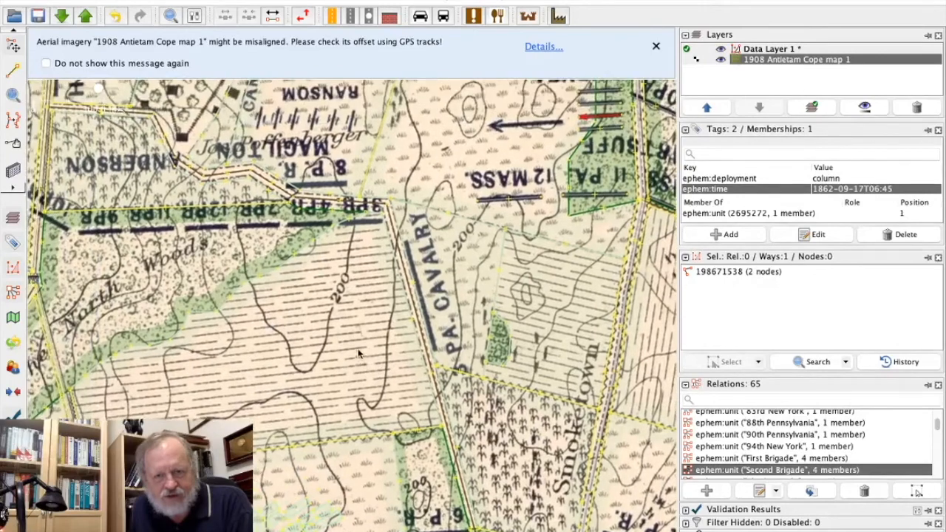
drag(359, 354, 364, 369)
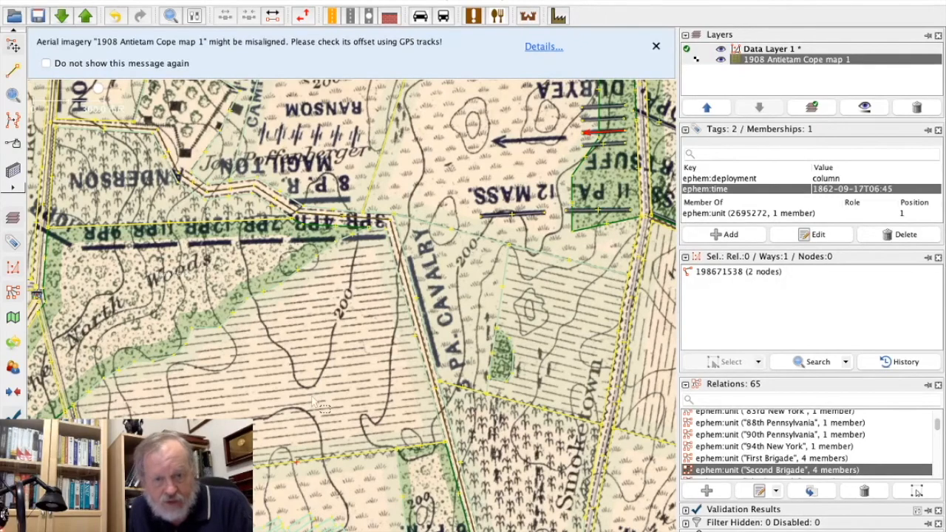
drag(318, 405, 337, 197)
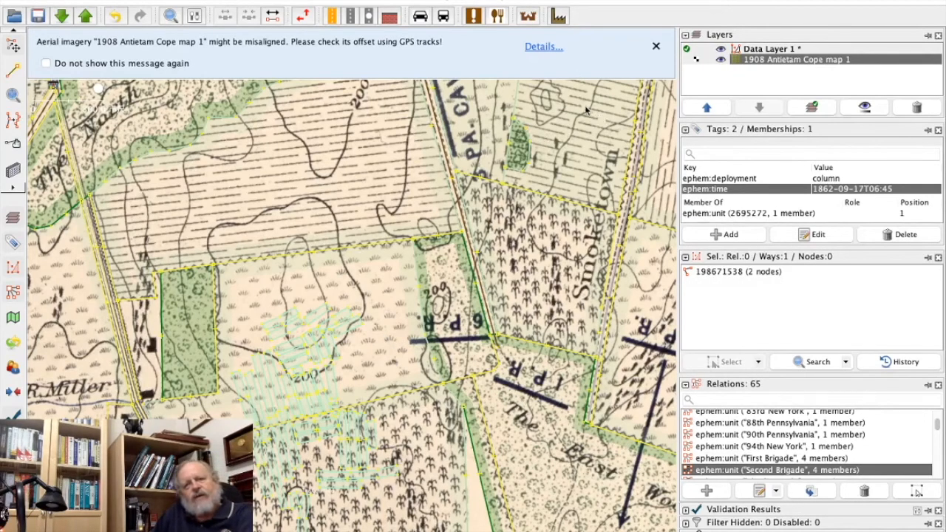
scroll(487, 287, up, 2)
drag(487, 287, 218, 525)
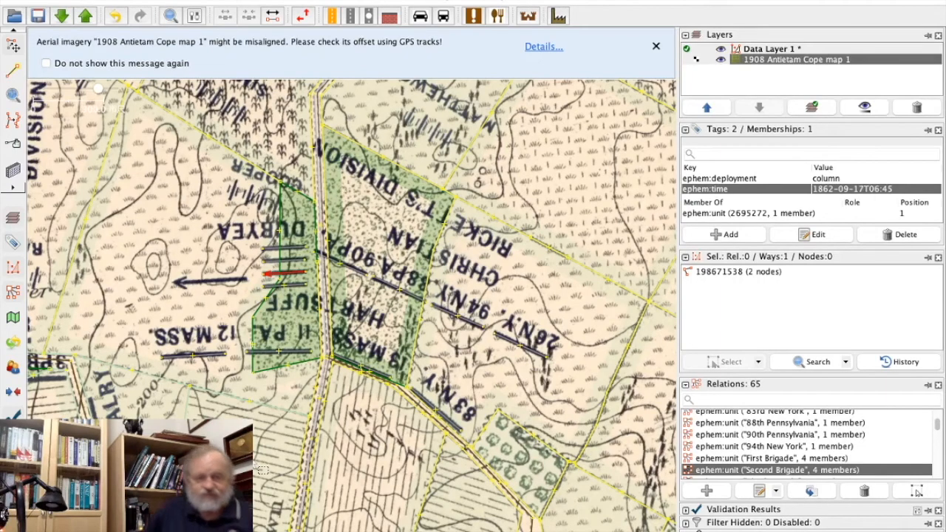
Clear the selection, switch to OpenHistoricalMap in Firefox and bring the woods along Smoketown Road into view.
click(373, 484)
mouse_move(376, 526)
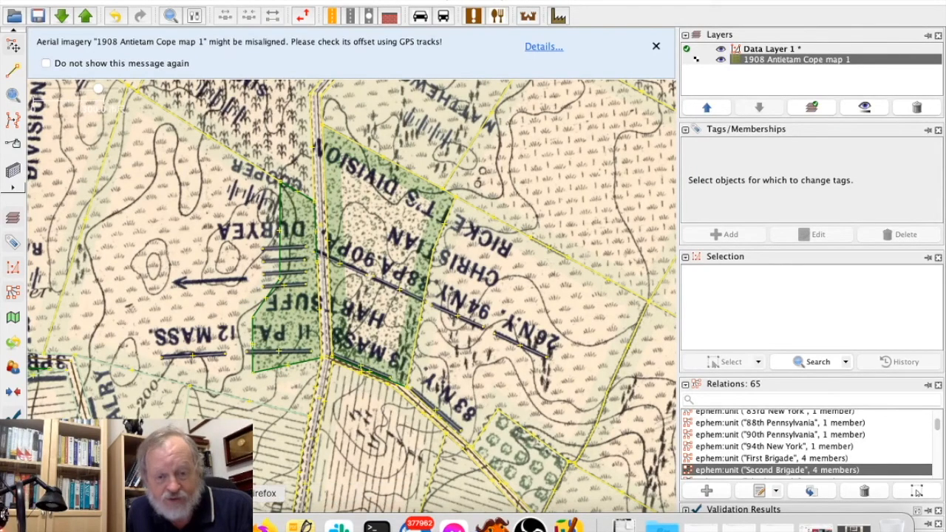
click(265, 526)
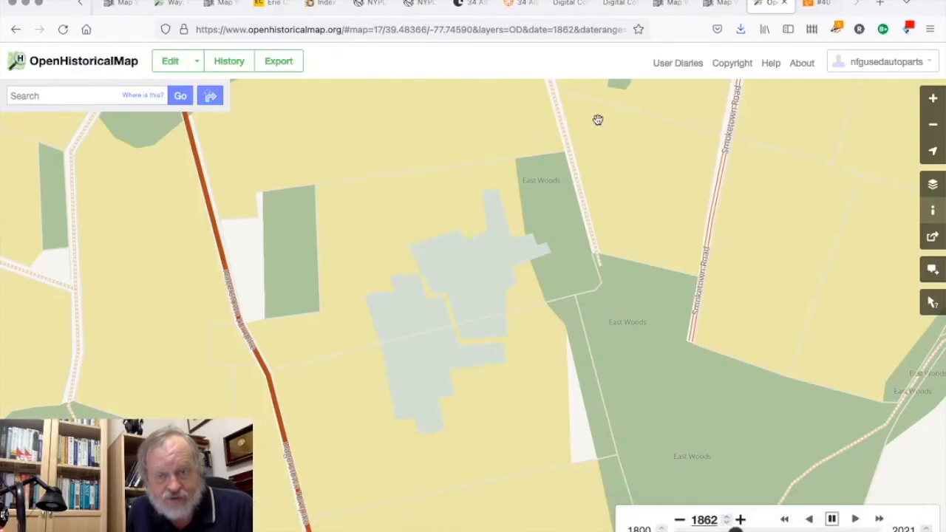
drag(597, 121, 406, 416)
drag(517, 281, 372, 374)
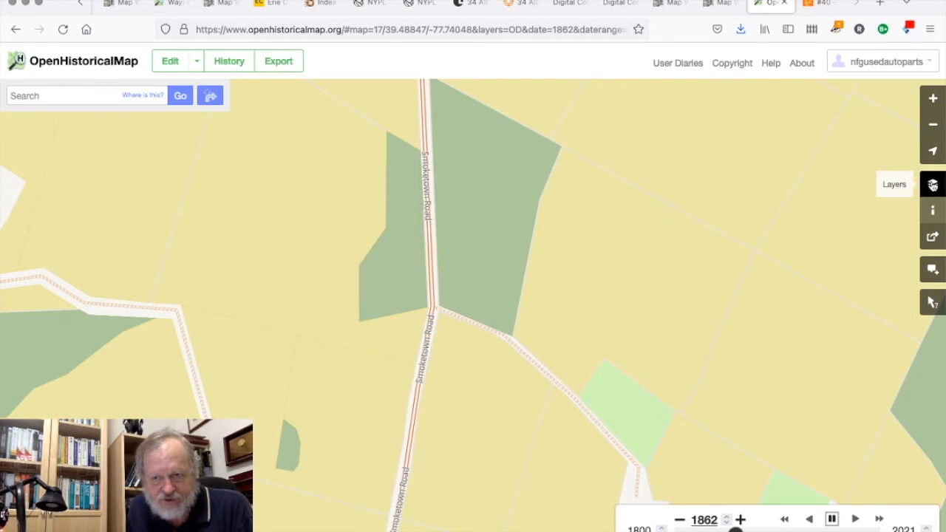
Query the features at the southern edge of the woods east of Smoketown Road and review the 13th Massachusetts relation.
click(933, 186)
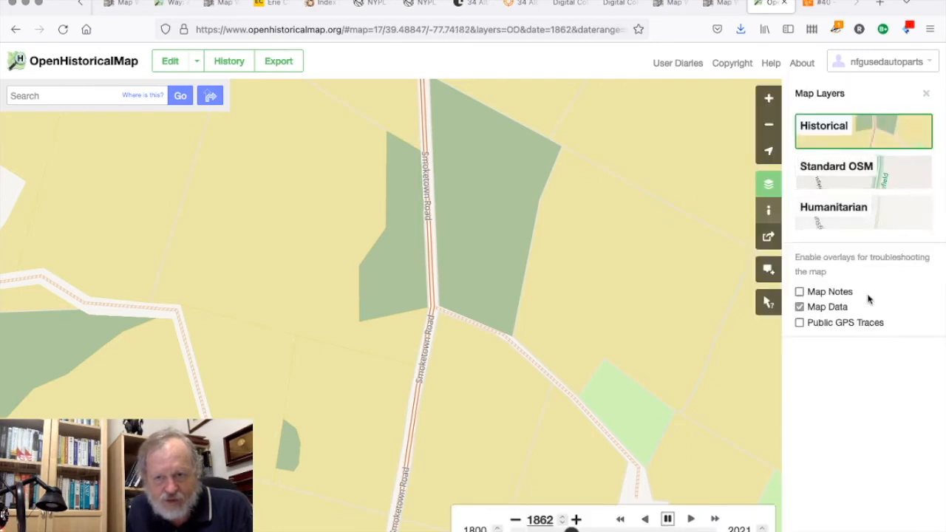
click(769, 304)
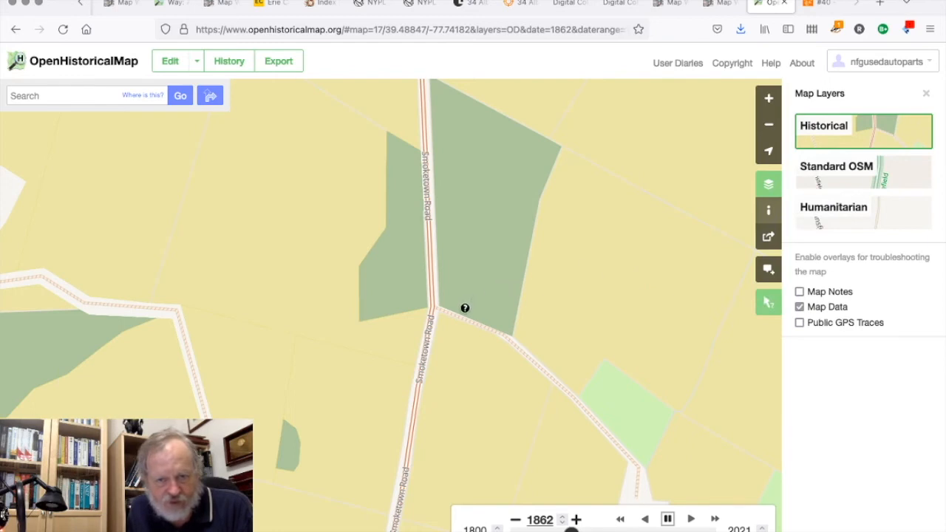
click(463, 311)
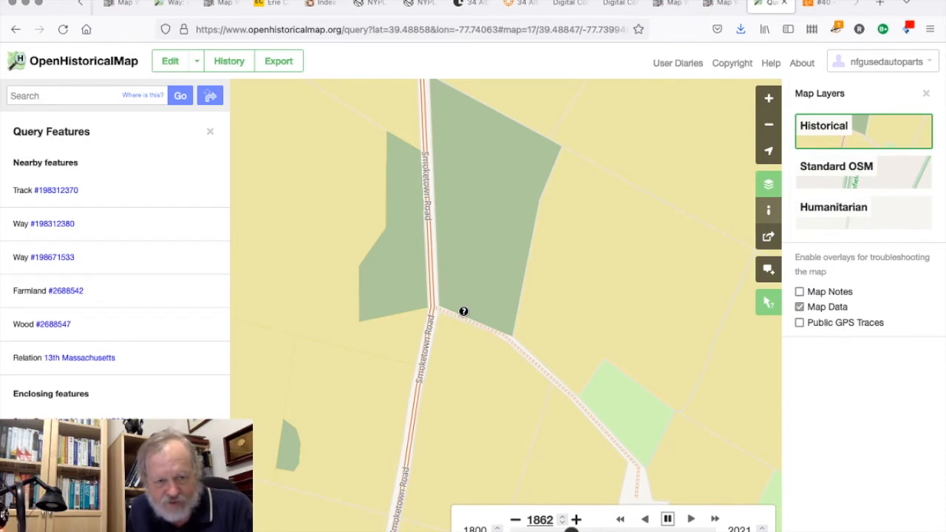
click(81, 357)
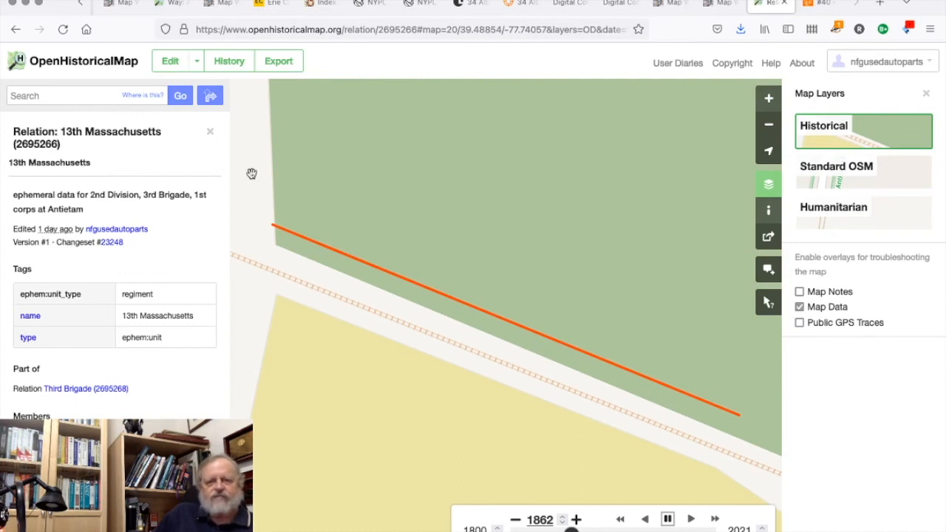
click(210, 134)
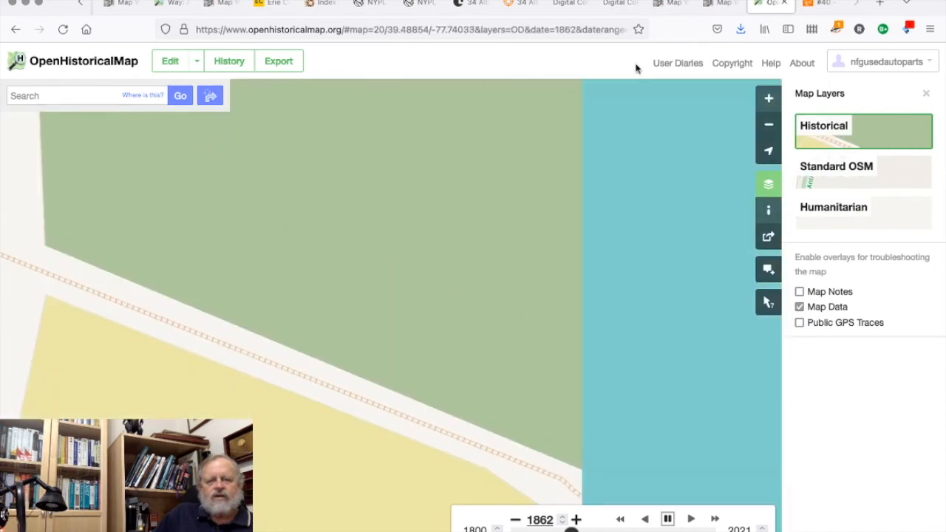
click(925, 93)
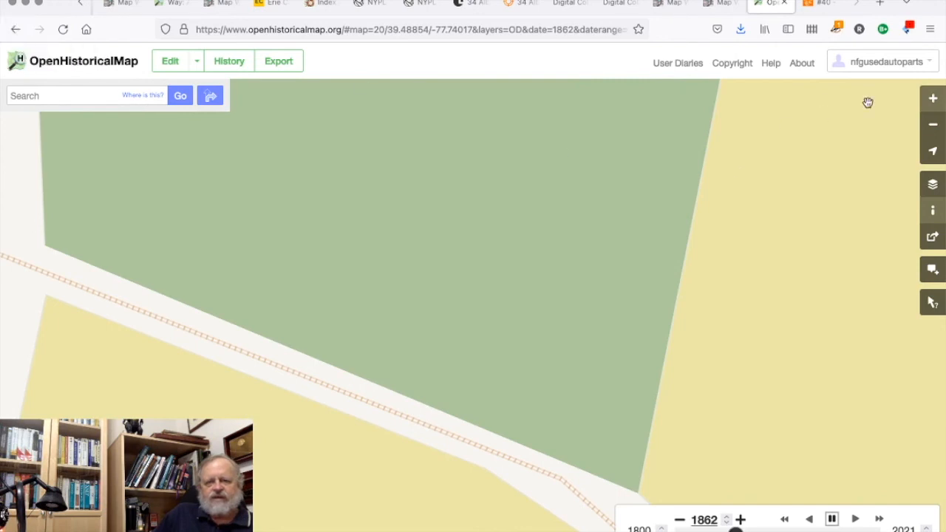
Return the map to the burial fields west of East Woods and reload the page.
click(933, 125)
click(933, 125)
click(933, 124)
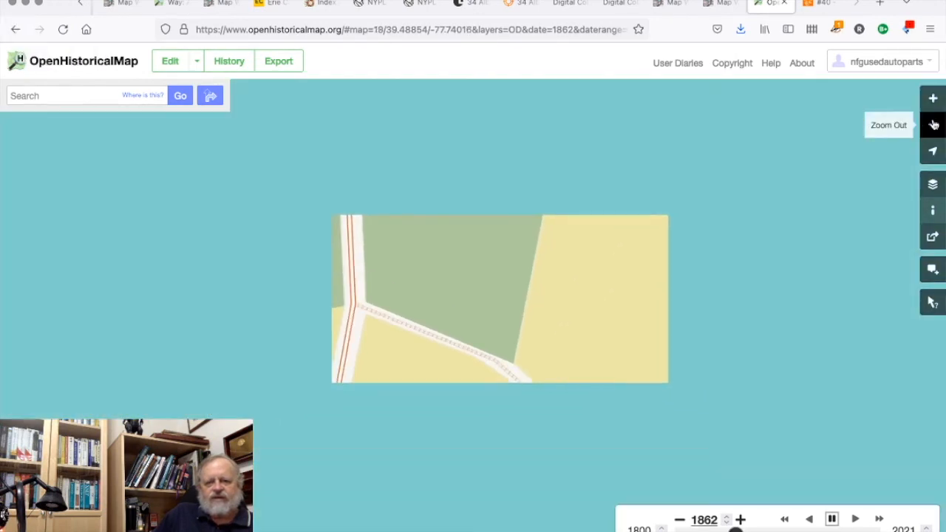
click(933, 124)
drag(427, 406, 433, 177)
drag(400, 231, 600, 287)
click(63, 29)
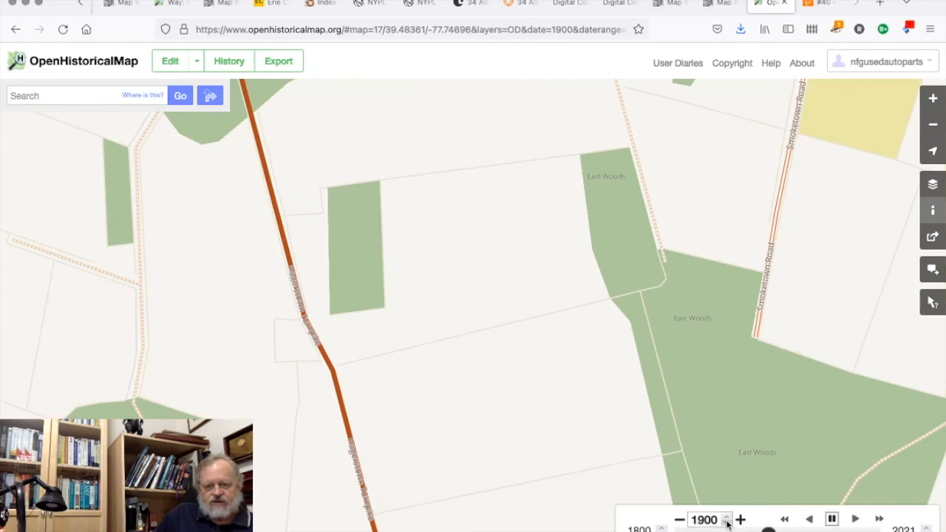
Set the map's year to 1859 and advance it year by year to 1865 to inspect the burial trenches.
drag(768, 530, 732, 530)
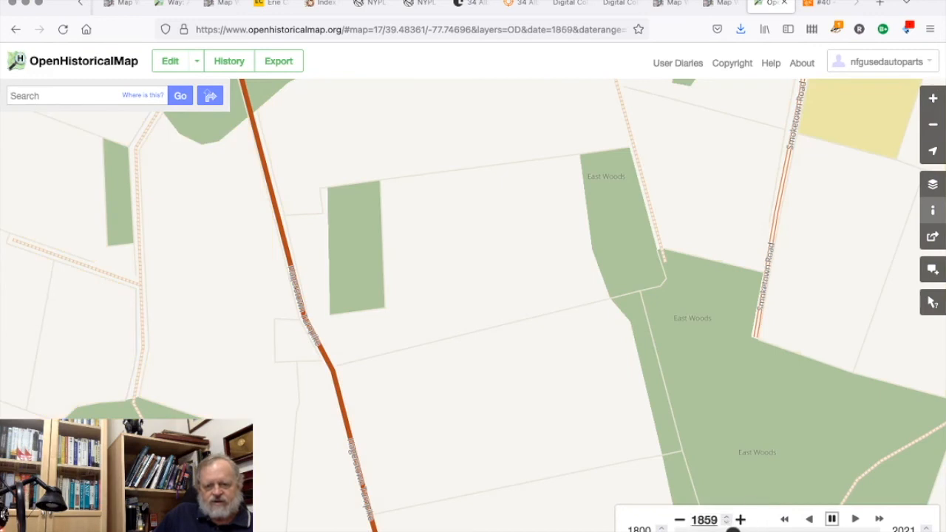
click(741, 520)
click(741, 519)
click(740, 520)
click(740, 519)
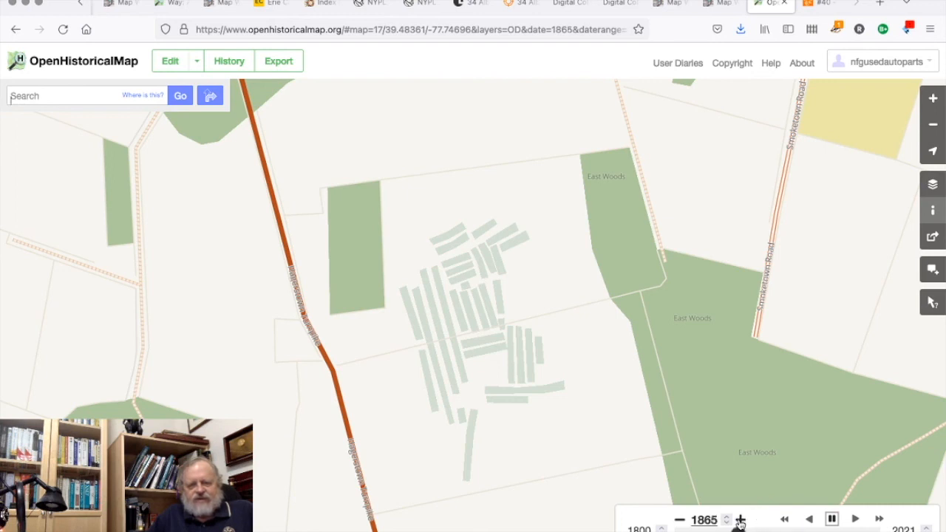
Advance the map's year to 1875 one year at a time to compare the burial trenches over time.
click(740, 520)
click(739, 520)
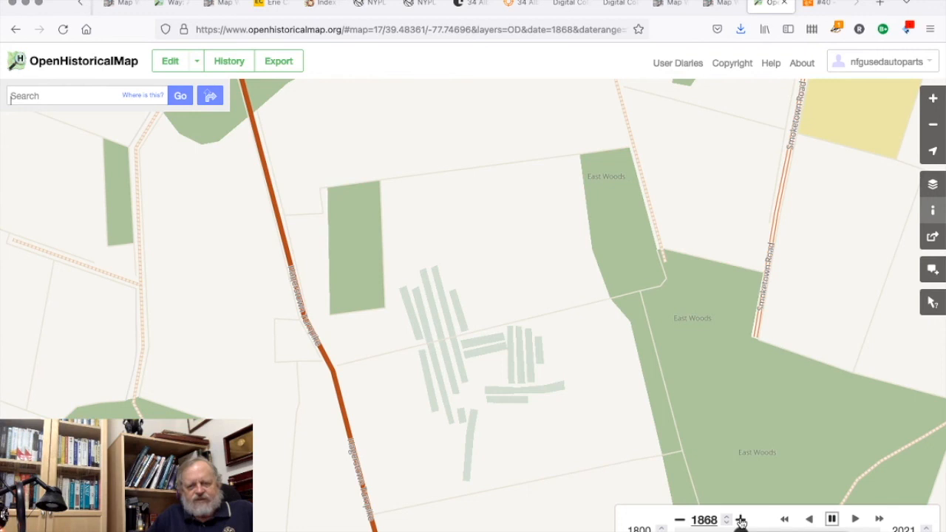
click(740, 520)
click(740, 521)
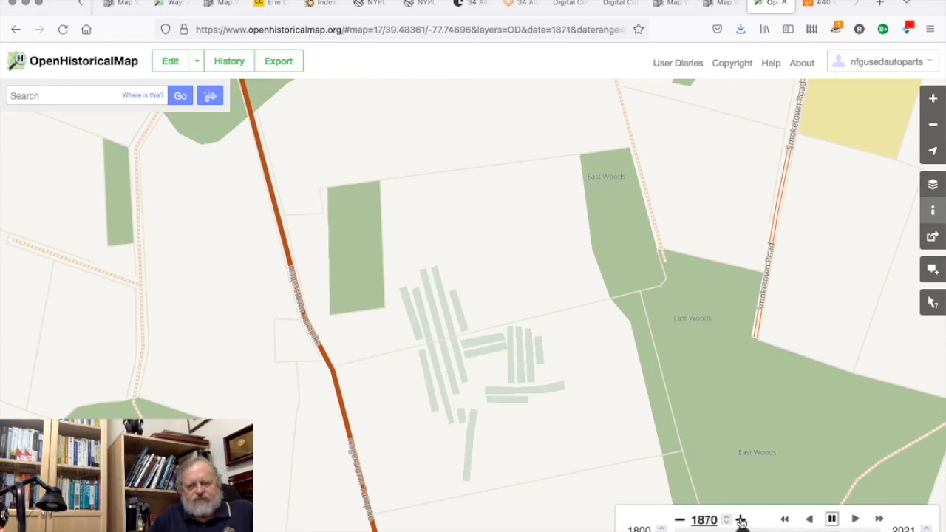
click(740, 521)
click(740, 521)
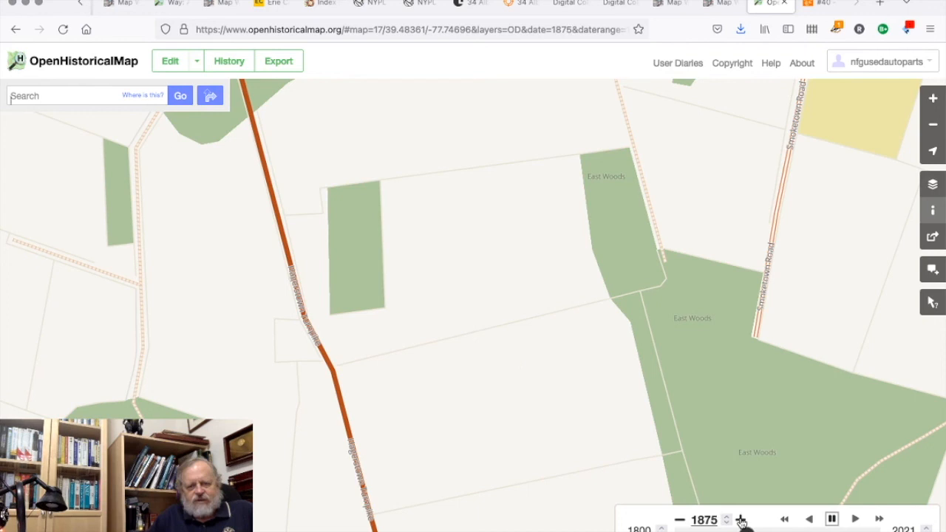
Step the map's year back to 1866 to review the burial trenches in reverse order.
click(678, 523)
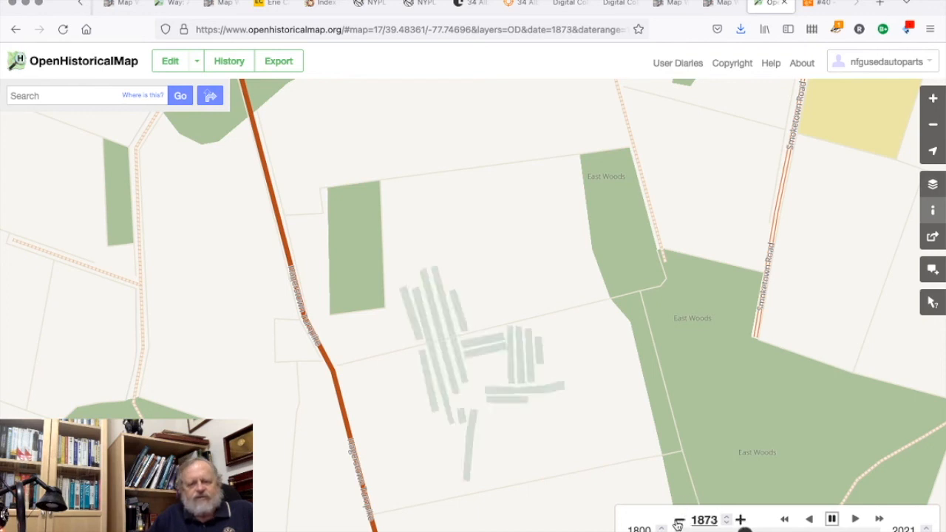
click(678, 523)
click(677, 523)
click(677, 523)
click(677, 523)
click(677, 523)
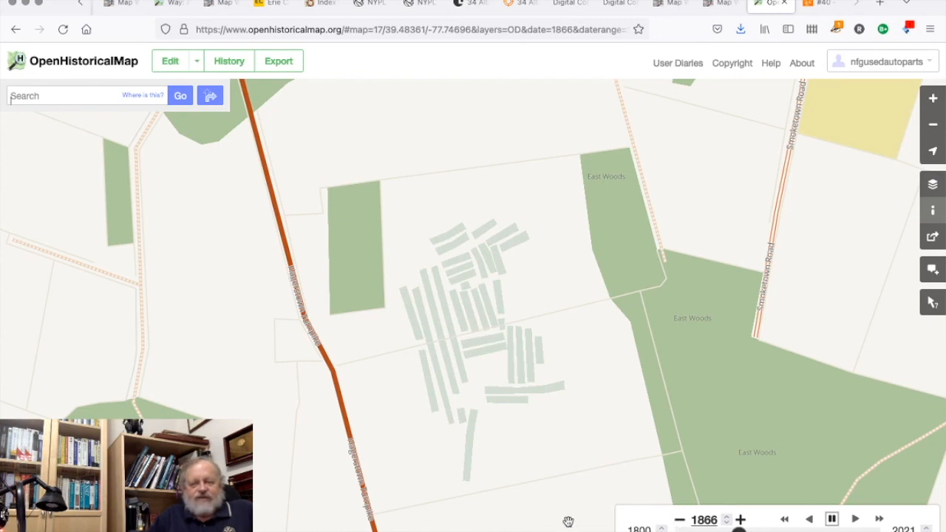
Switch to OBS and stop the live stream.
mouse_move(568, 526)
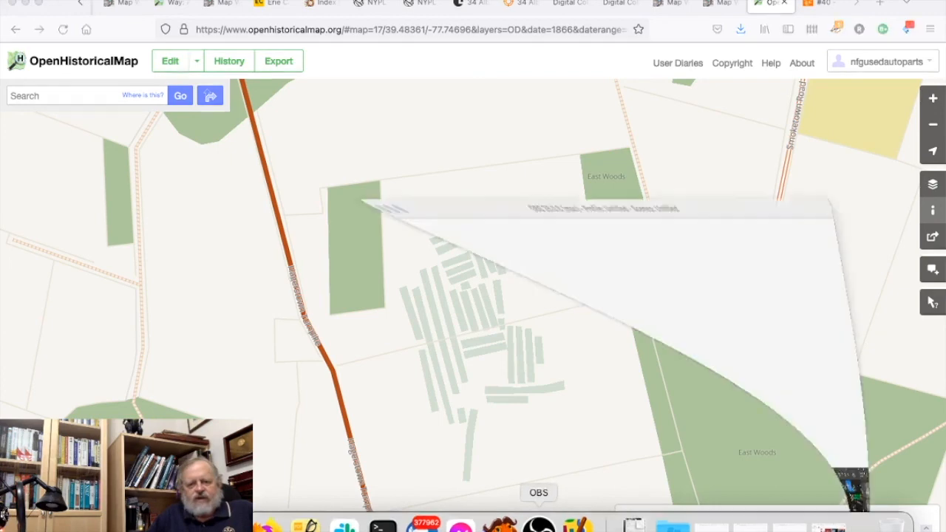
click(529, 526)
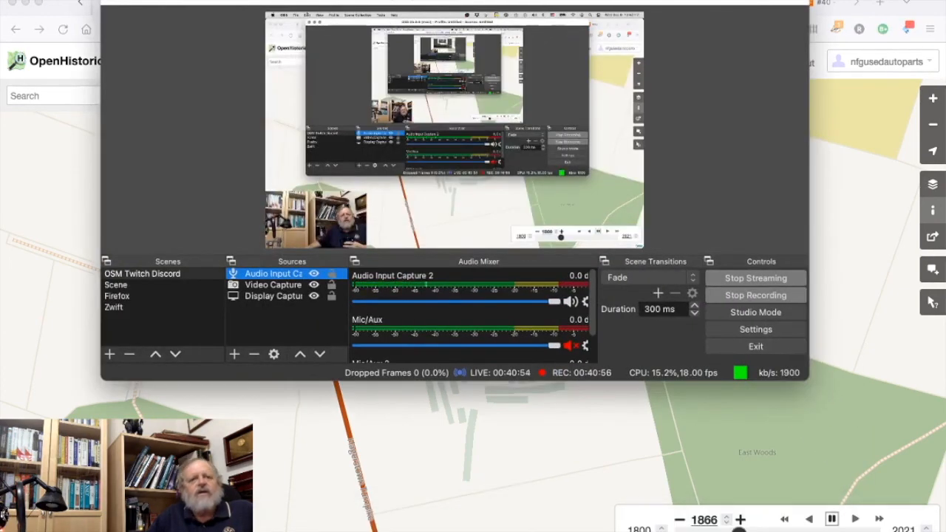
click(46, 0)
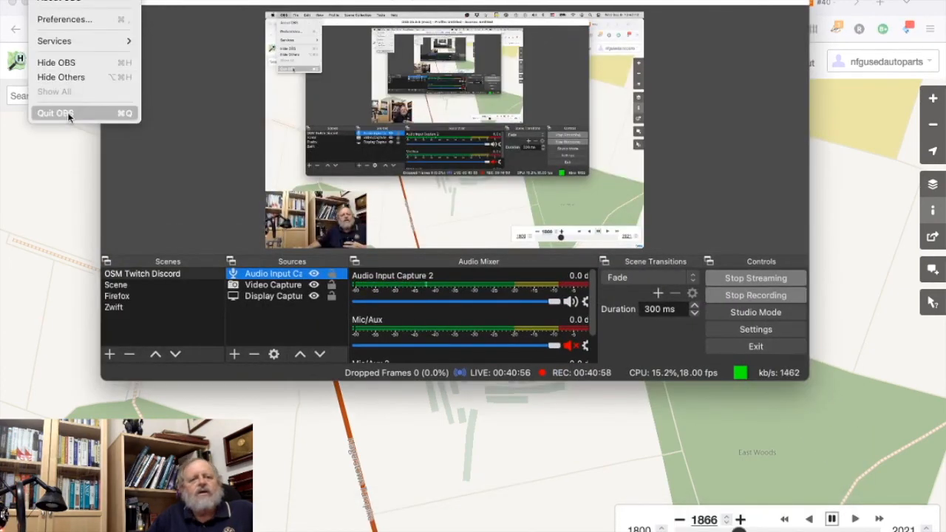
click(222, 0)
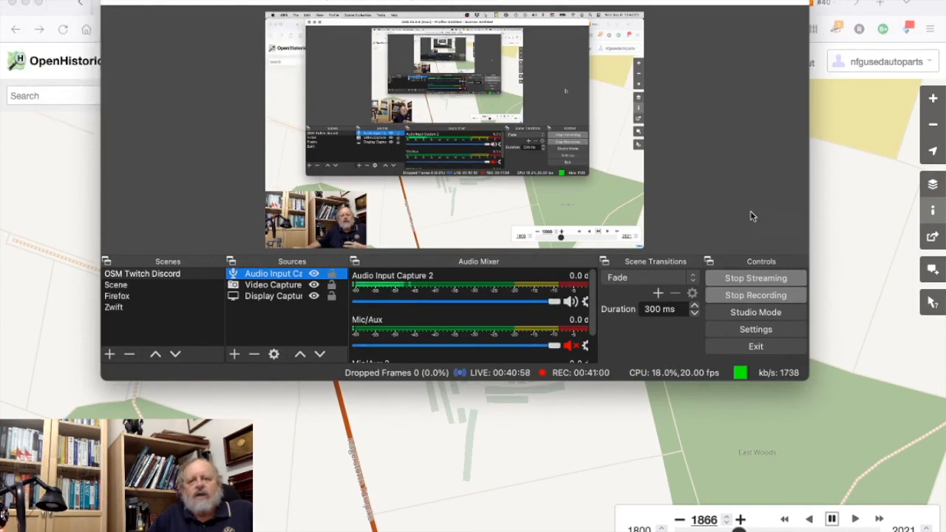
click(756, 279)
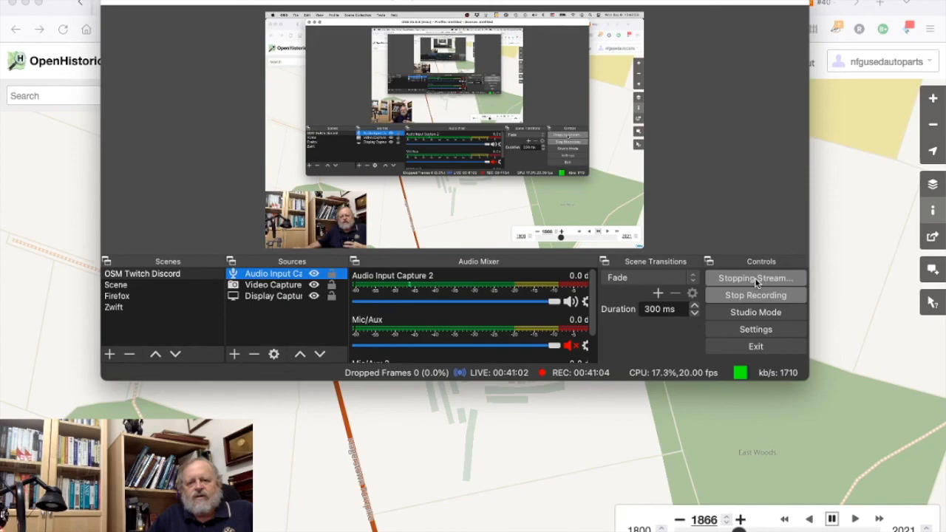